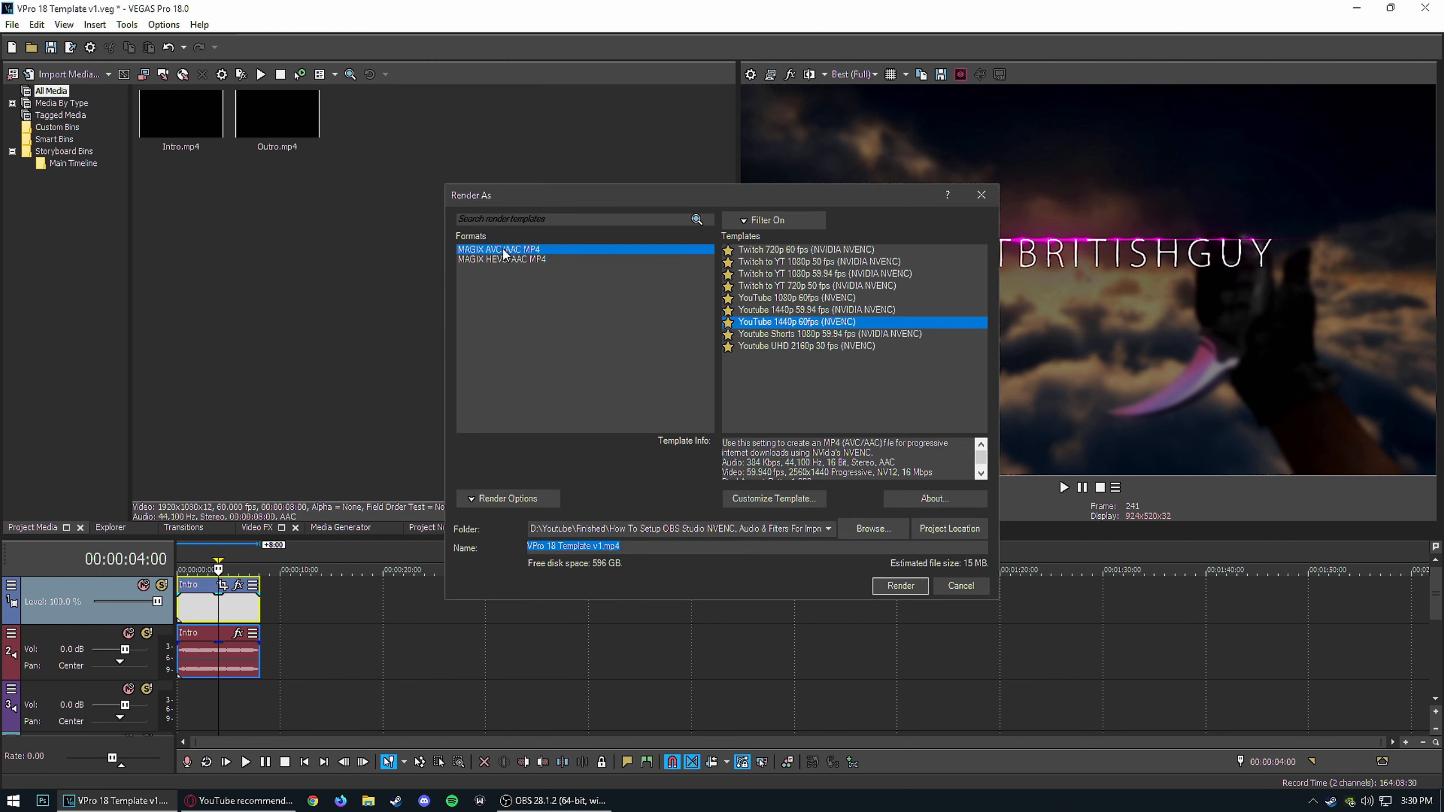
Step: Turn off the render template filters and choose the MAGIX AVC/AAC MP4 format
{"action": "left_click", "coordinate": [745, 220]}
{"action": "left_click", "coordinate": [729, 235]}
{"action": "left_click", "coordinate": [745, 220]}
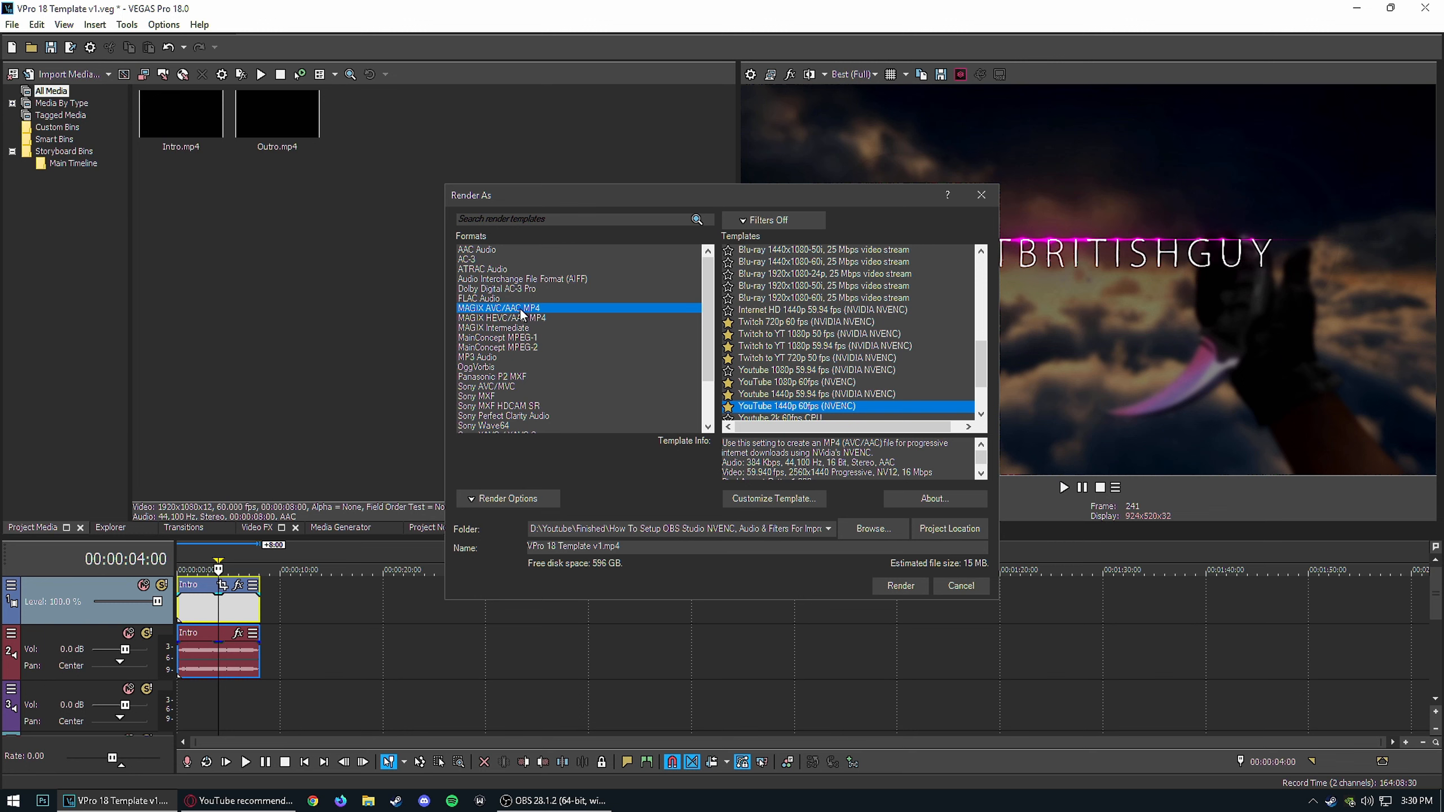
{"action": "left_click", "coordinate": [553, 316]}
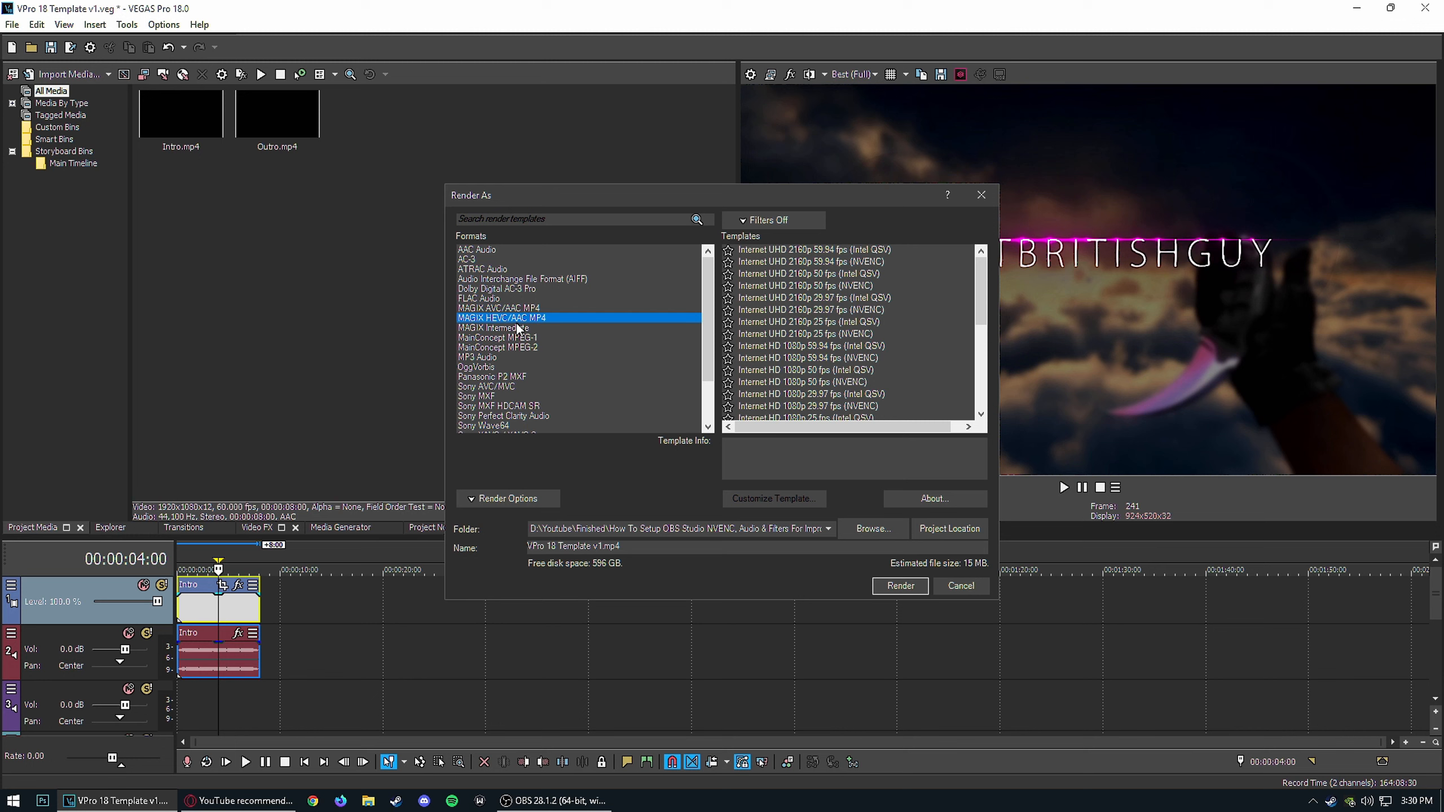
{"action": "left_click", "coordinate": [596, 305]}
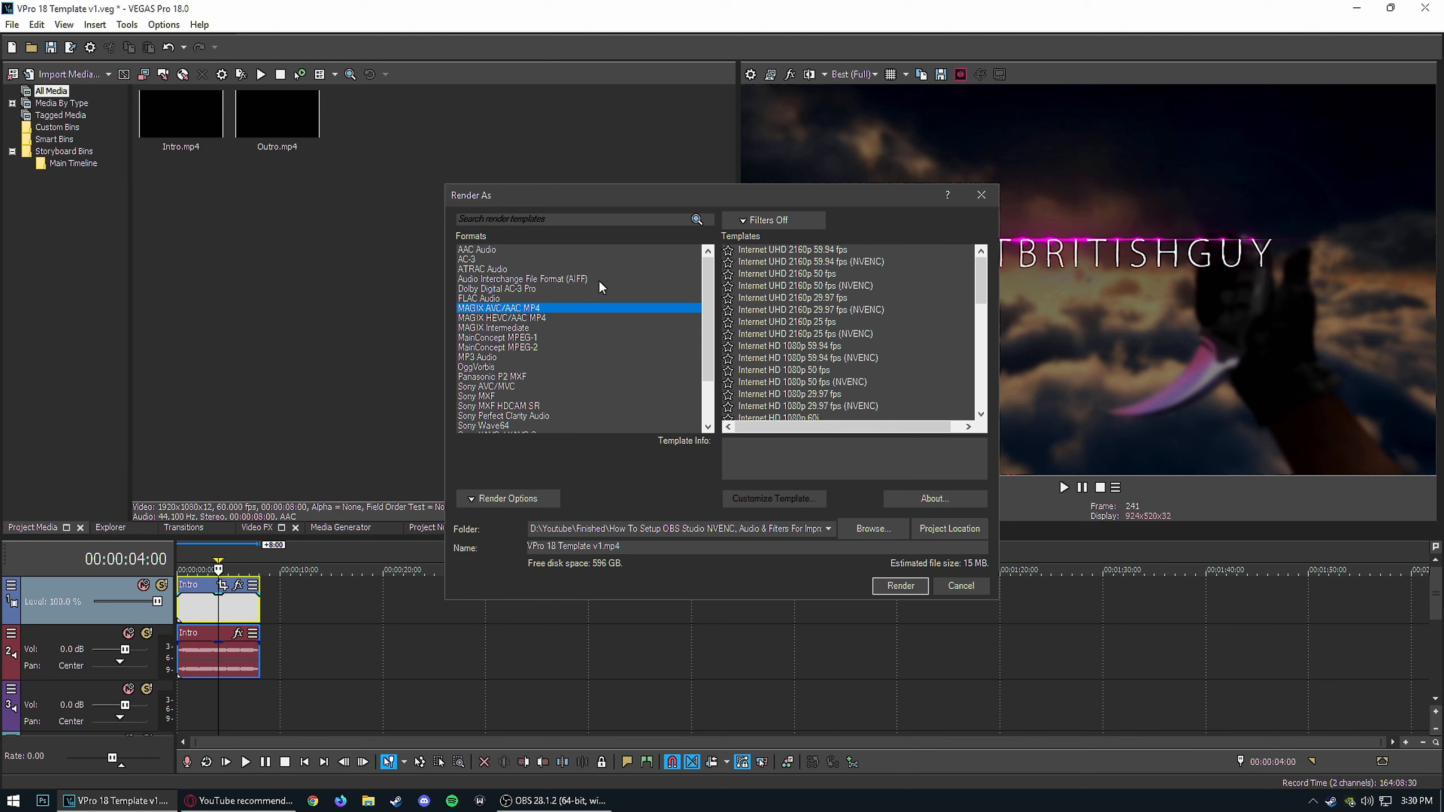
Step: Select the Internet HD 1080p 59.94 fps (NVENC) template and open its custom settings for editing
{"action": "left_click_drag", "start_coordinate": [982, 287], "coordinate": [983, 306]}
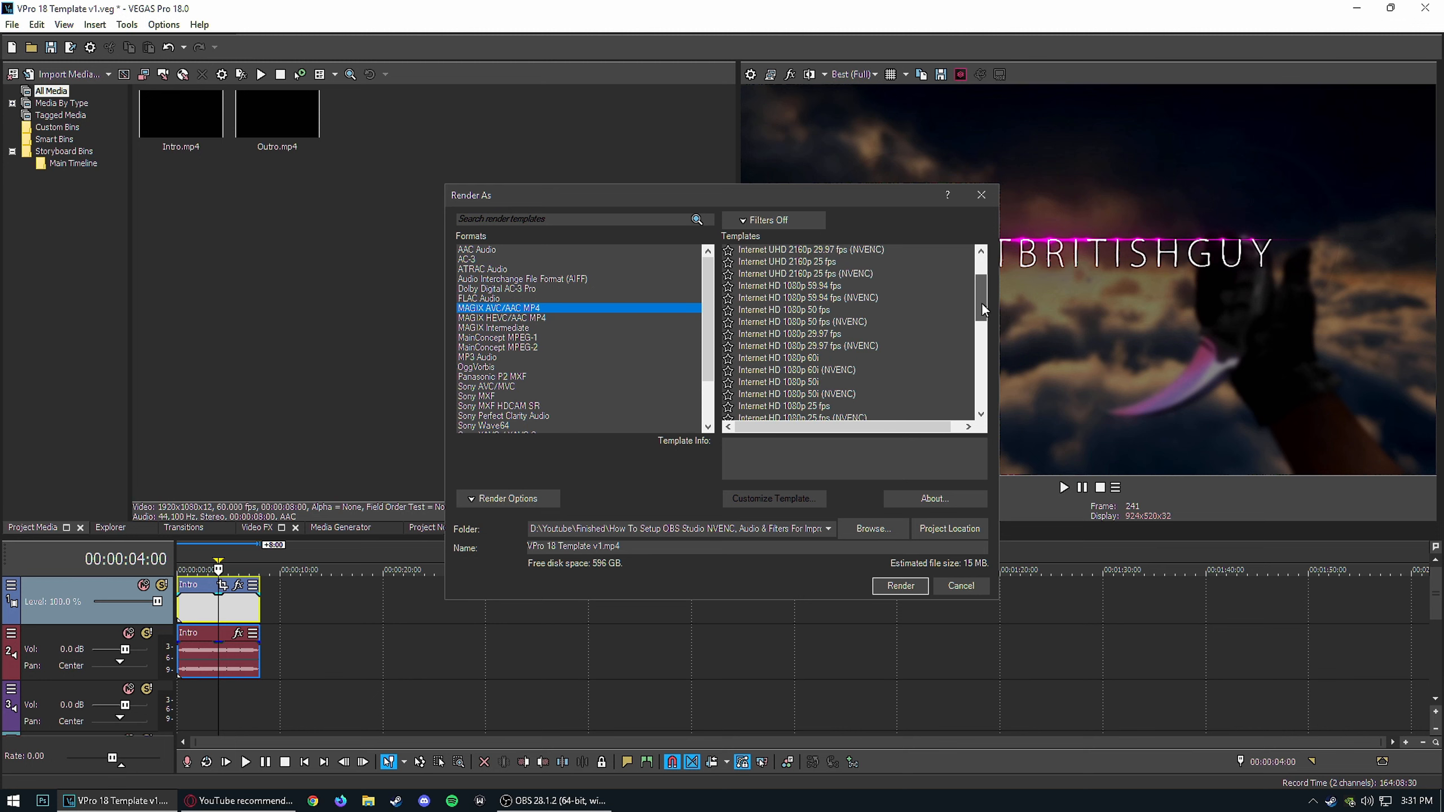
{"action": "left_click", "coordinate": [818, 298]}
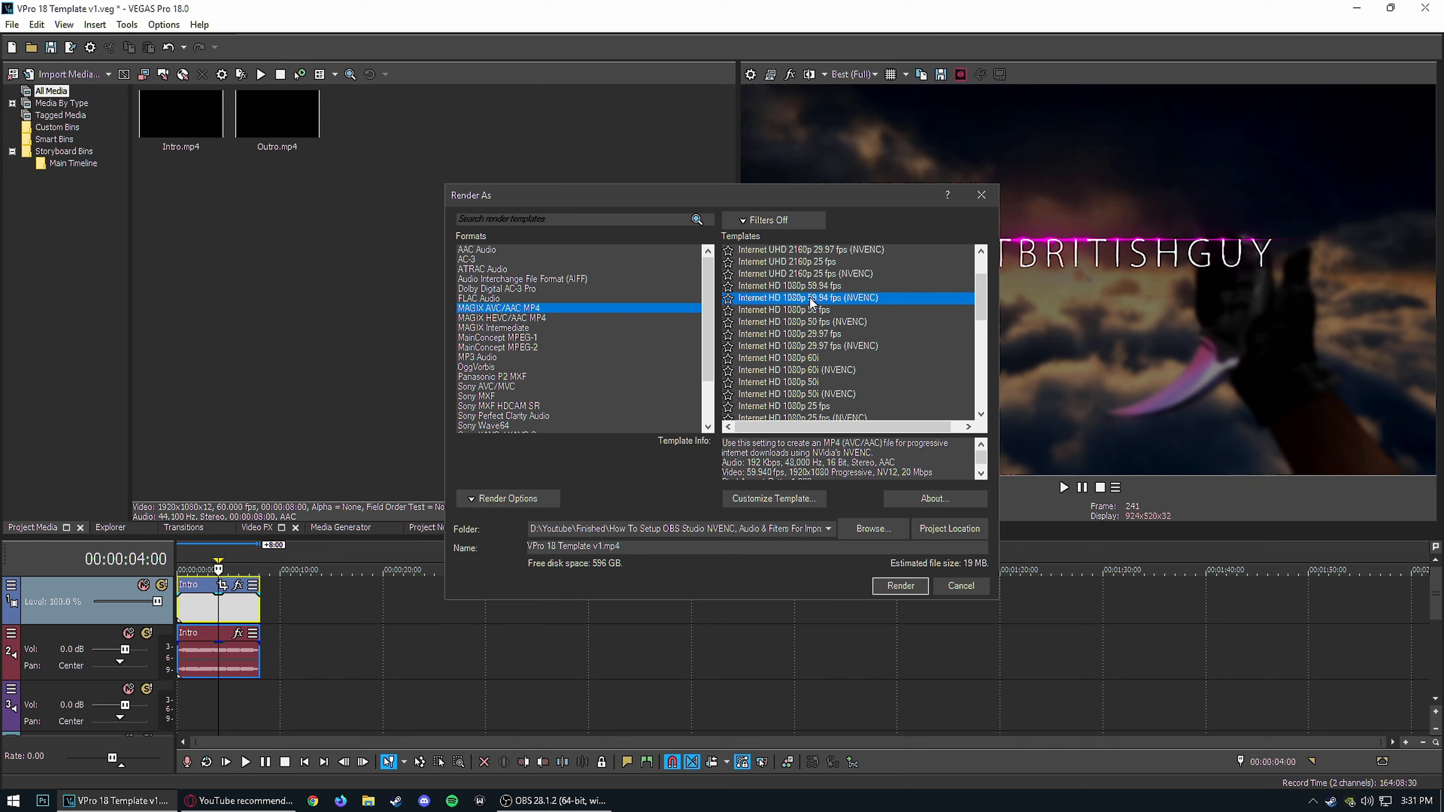
{"action": "left_click", "coordinate": [793, 499]}
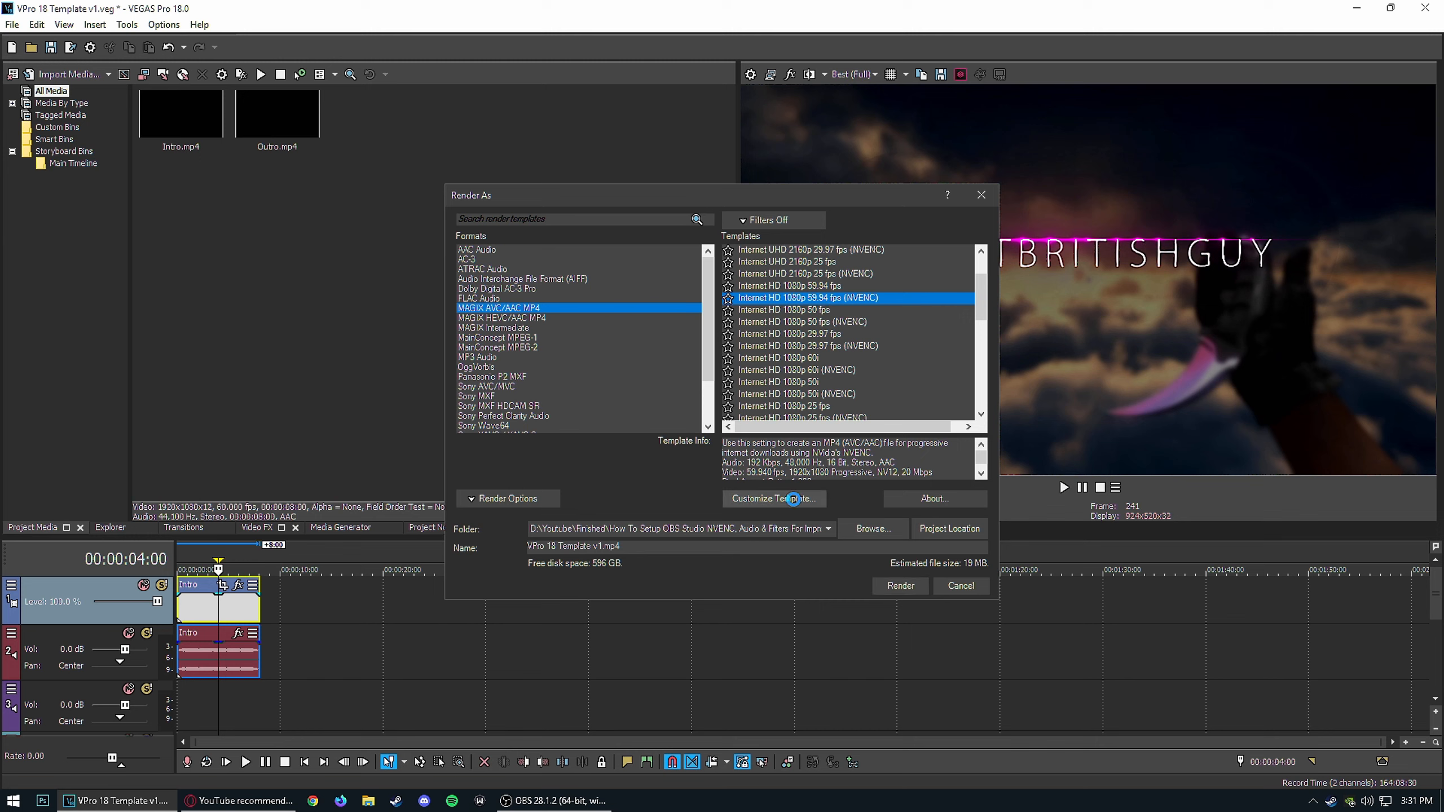
{"action": "left_click_drag", "start_coordinate": [727, 137], "coordinate": [682, 148]}
{"action": "left_click", "coordinate": [842, 146]}
{"action": "left_click_drag", "start_coordinate": [774, 128], "coordinate": [721, 112]}
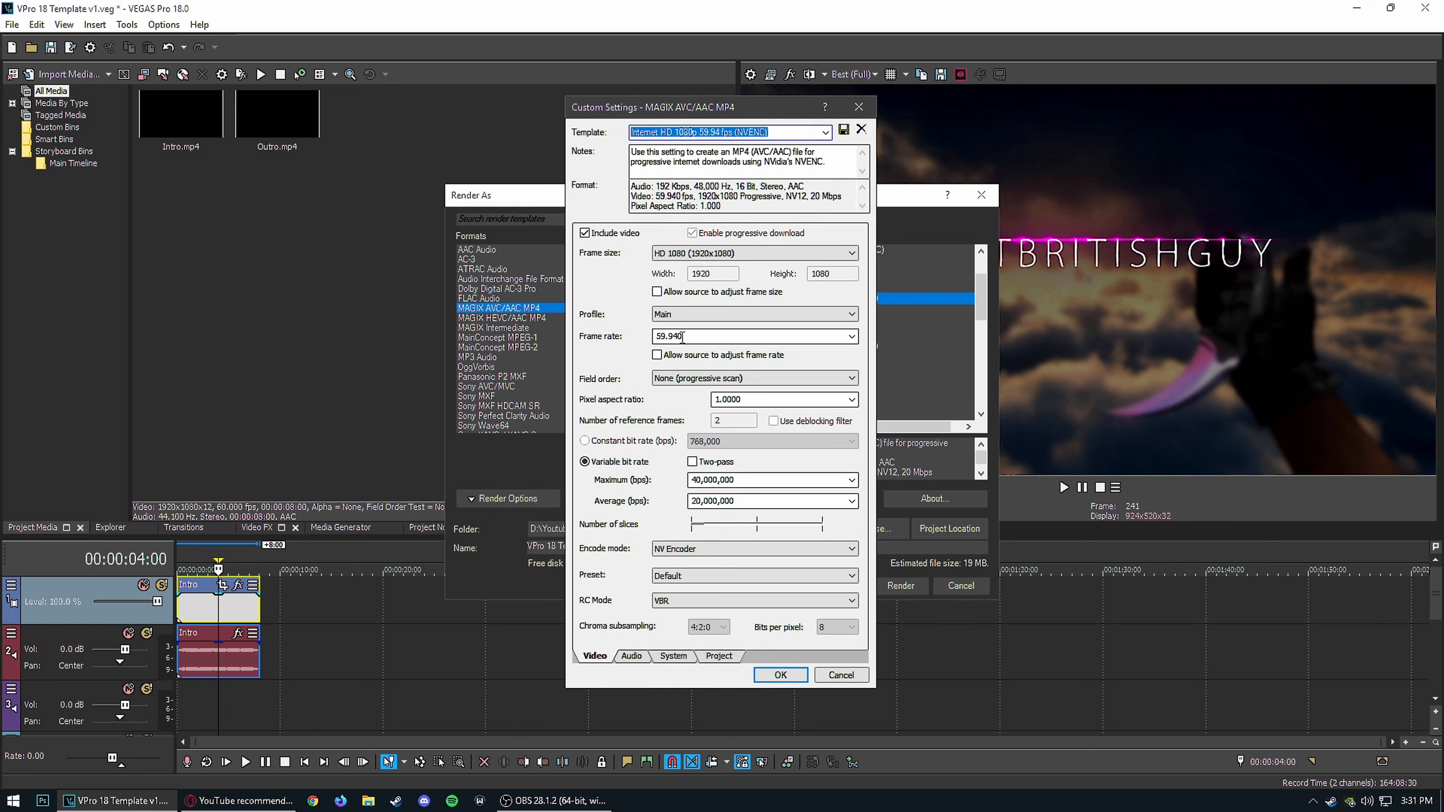
{"action": "left_click_drag", "start_coordinate": [683, 337], "coordinate": [627, 343]}
{"action": "left_click", "coordinate": [708, 337]}
{"action": "left_click", "coordinate": [698, 256]}
{"action": "left_click", "coordinate": [697, 255]}
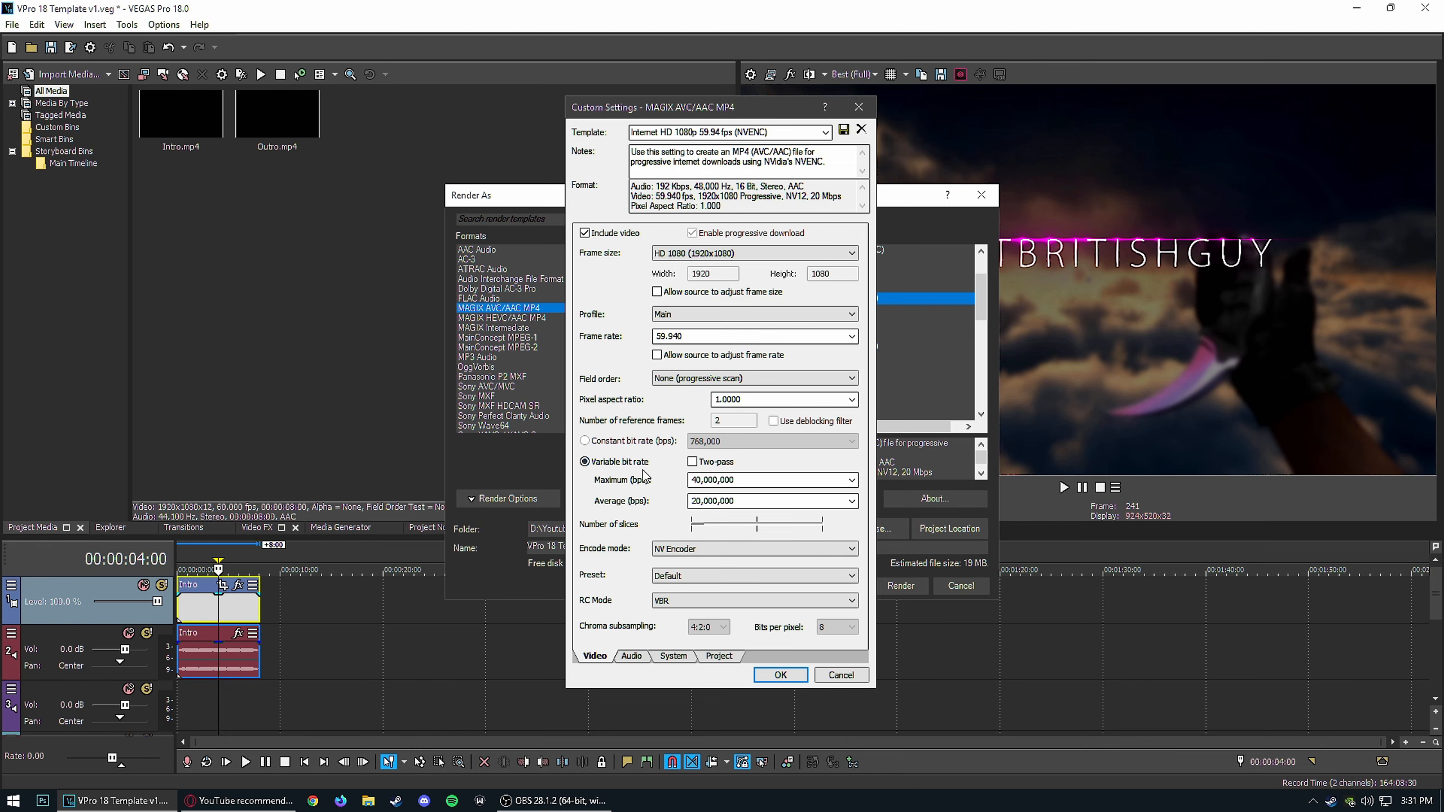
Step: Consult YouTube's recommended video bitrates in the browser and set the variable bit rate to 12,000,000 bps maximum and 10,000,000 bps average
{"action": "left_click", "coordinate": [268, 801]}
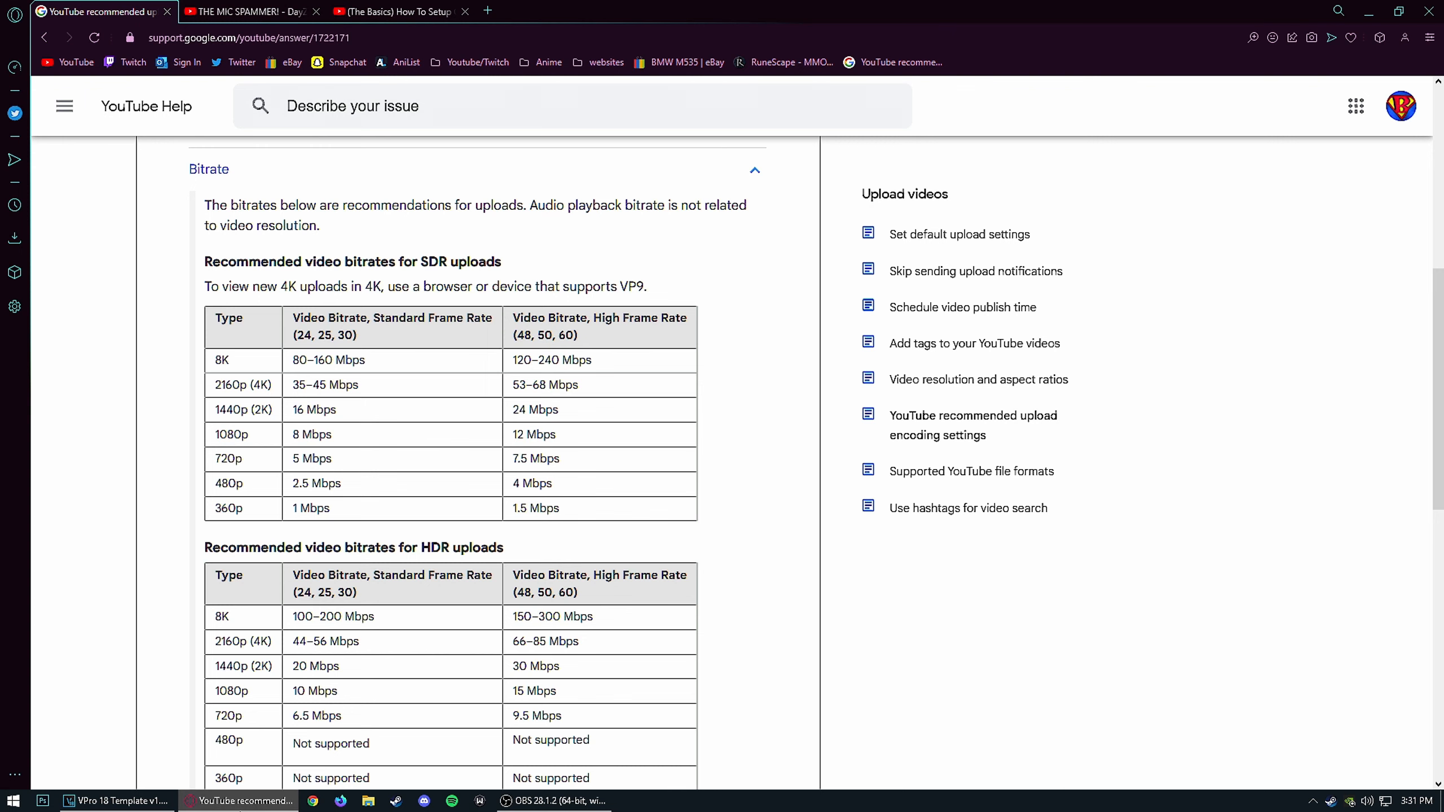
{"action": "left_click", "coordinate": [240, 802]}
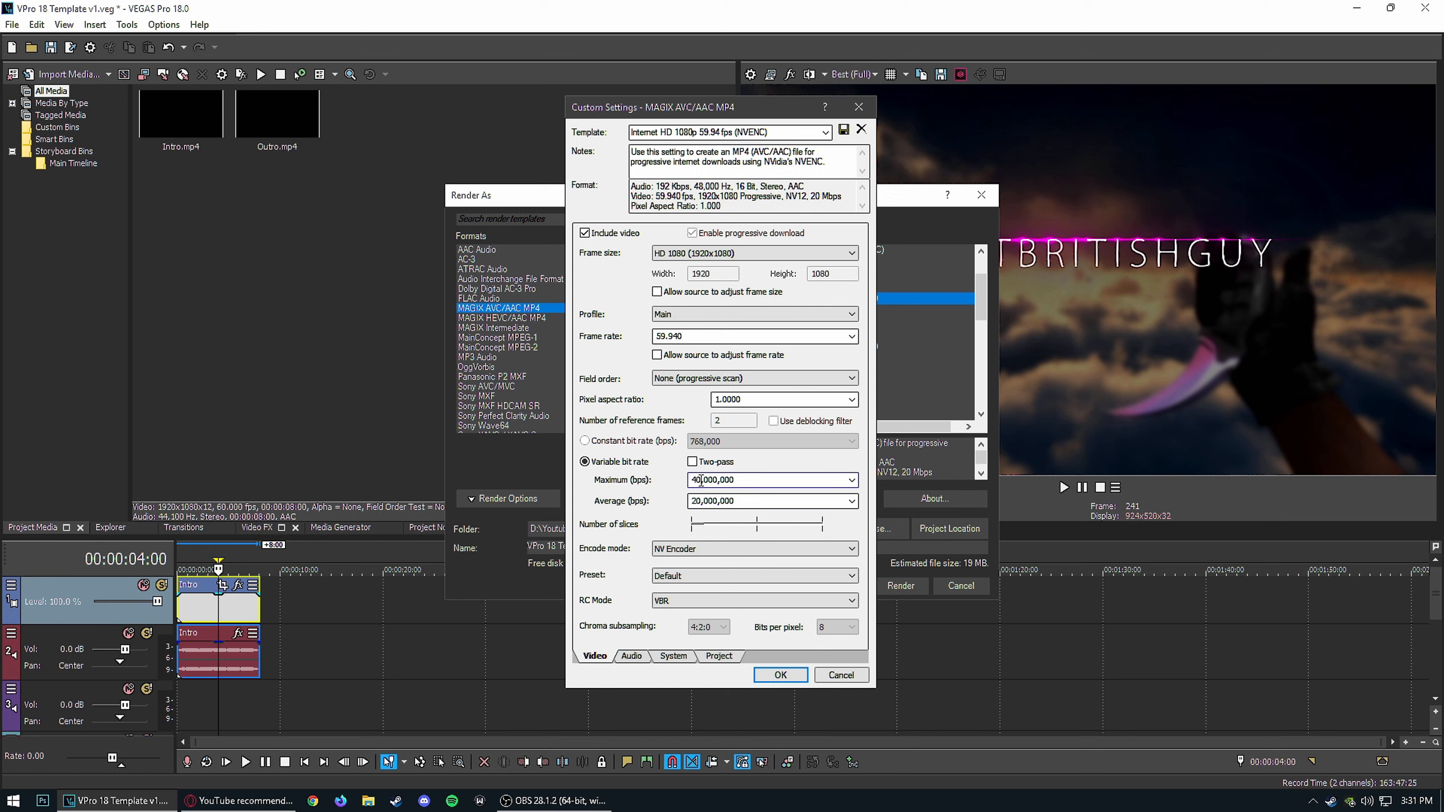
{"action": "left_click_drag", "start_coordinate": [701, 481], "coordinate": [684, 485]}
{"action": "type", "text": "12"}
{"action": "key", "text": "Tab"}
{"action": "left_click", "coordinate": [704, 503]}
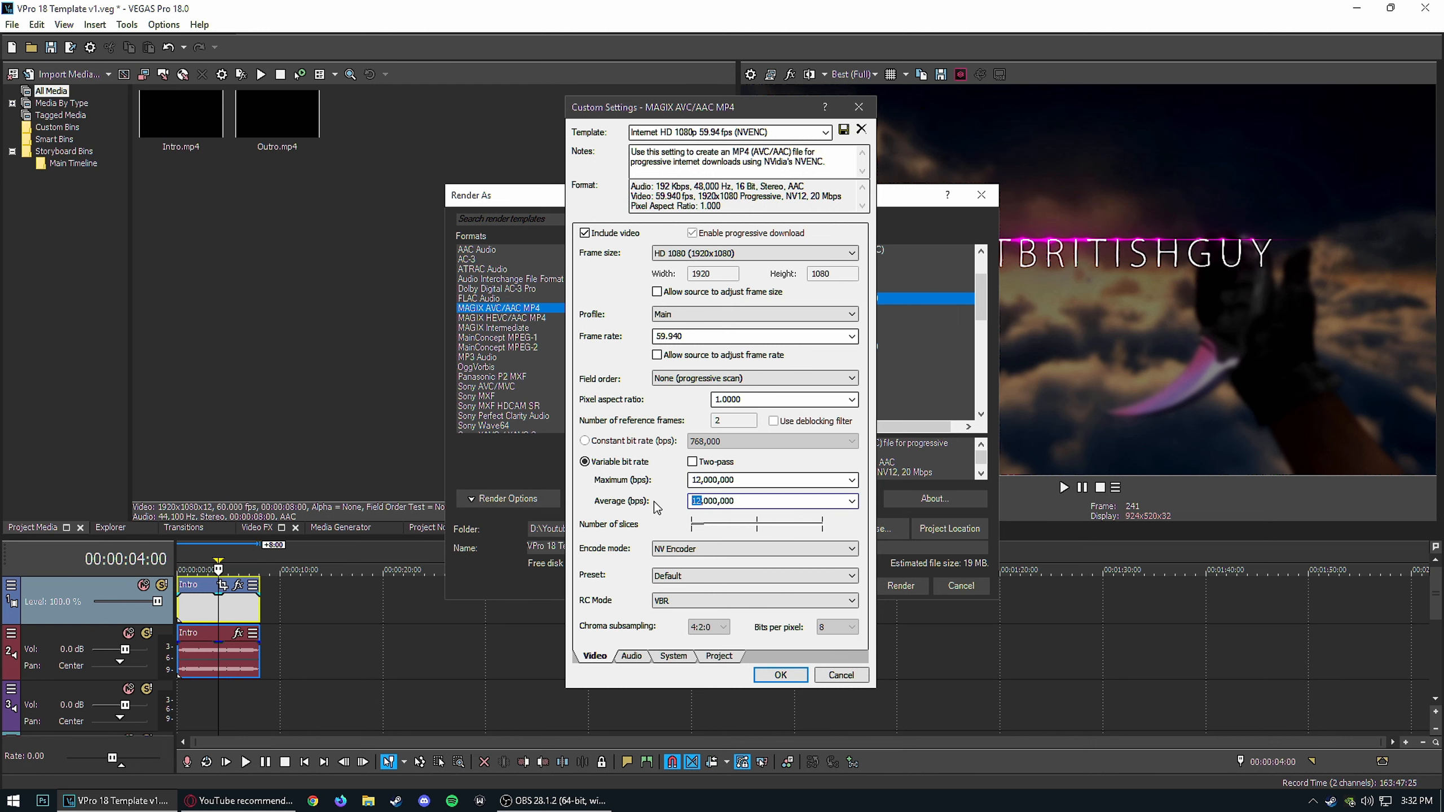
{"action": "type", "text": "10"}
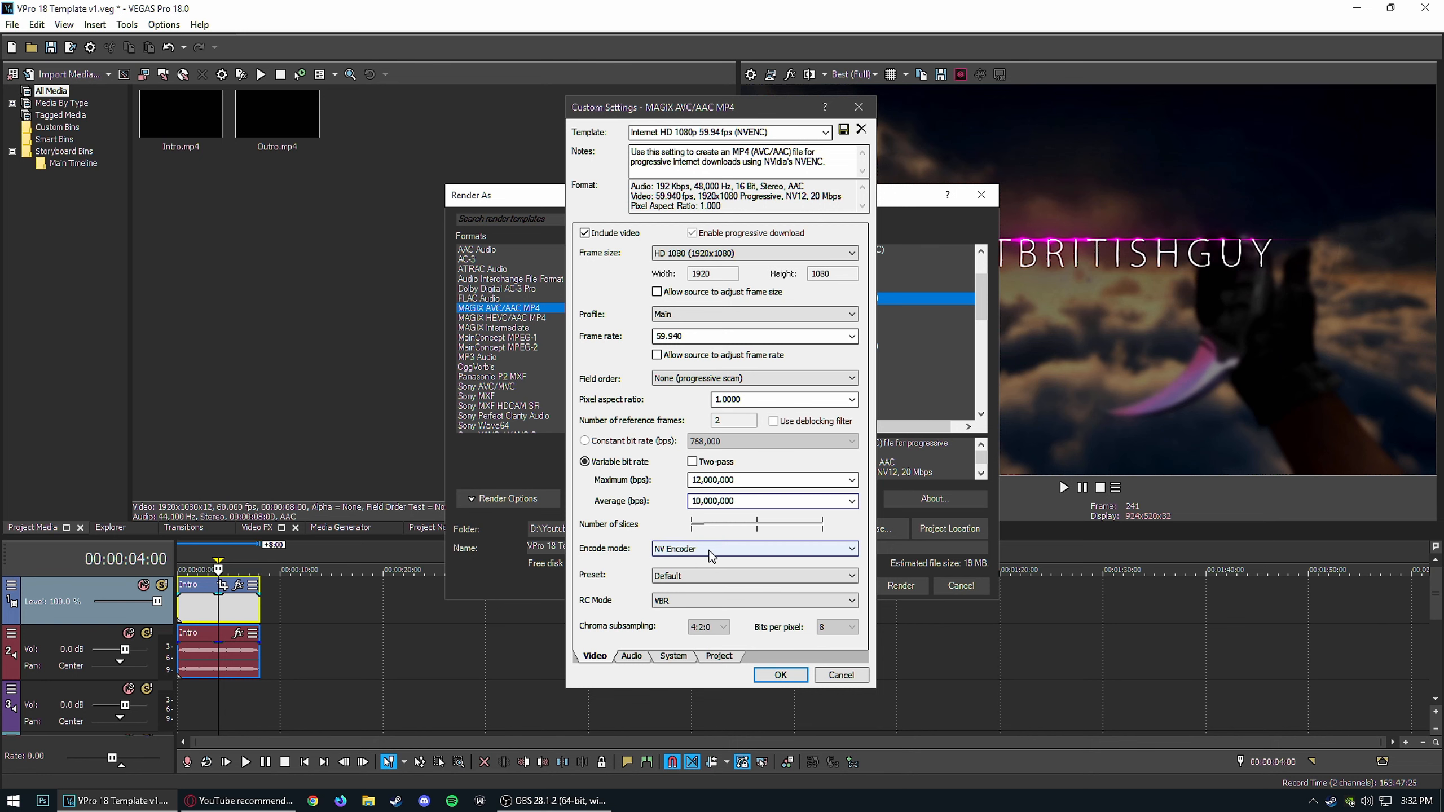
Step: Set the NV Encoder preset to High quality and the RC mode to VBR - high quality
{"action": "left_click", "coordinate": [677, 550]}
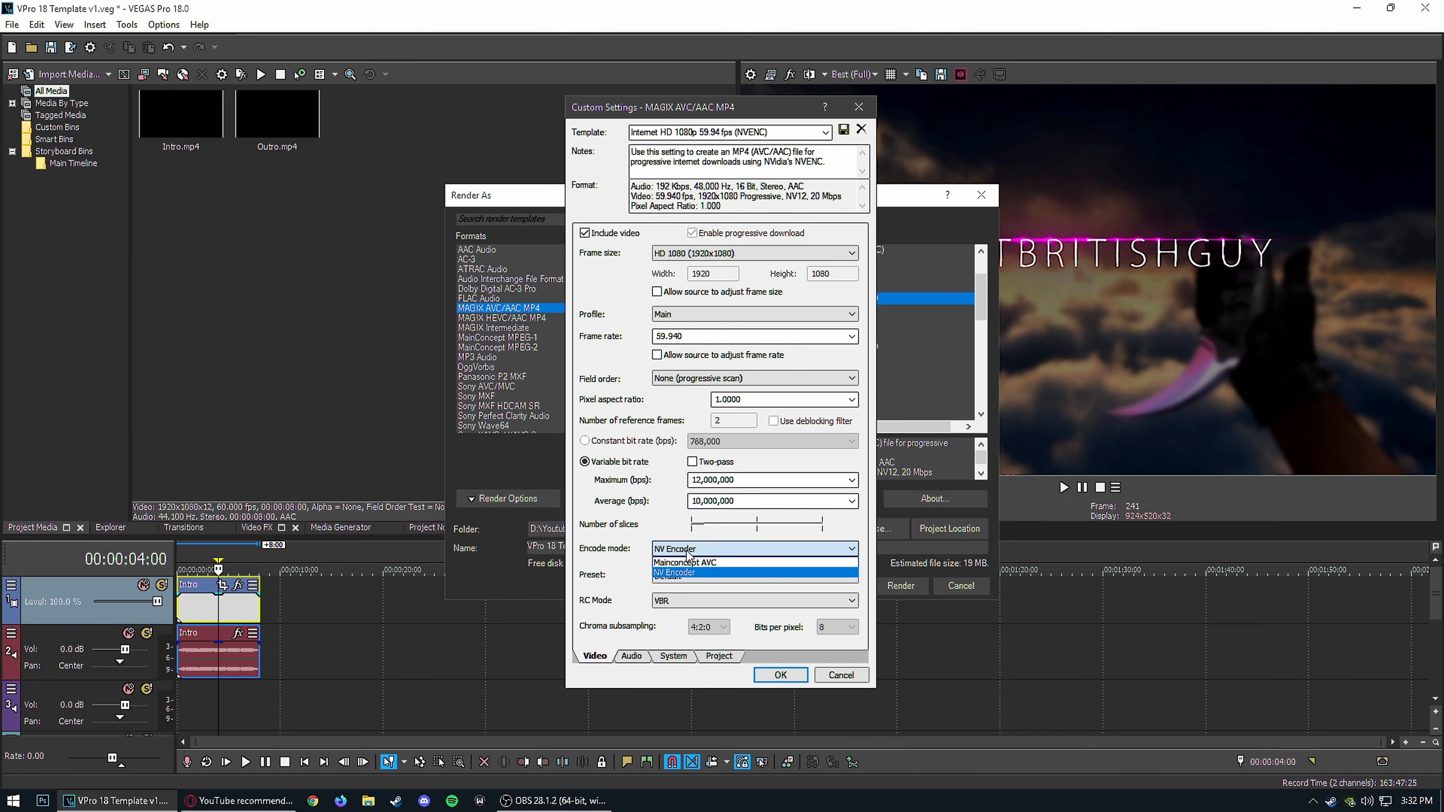
{"action": "left_click", "coordinate": [688, 551]}
{"action": "left_click", "coordinate": [687, 552]}
{"action": "left_click", "coordinate": [687, 552]}
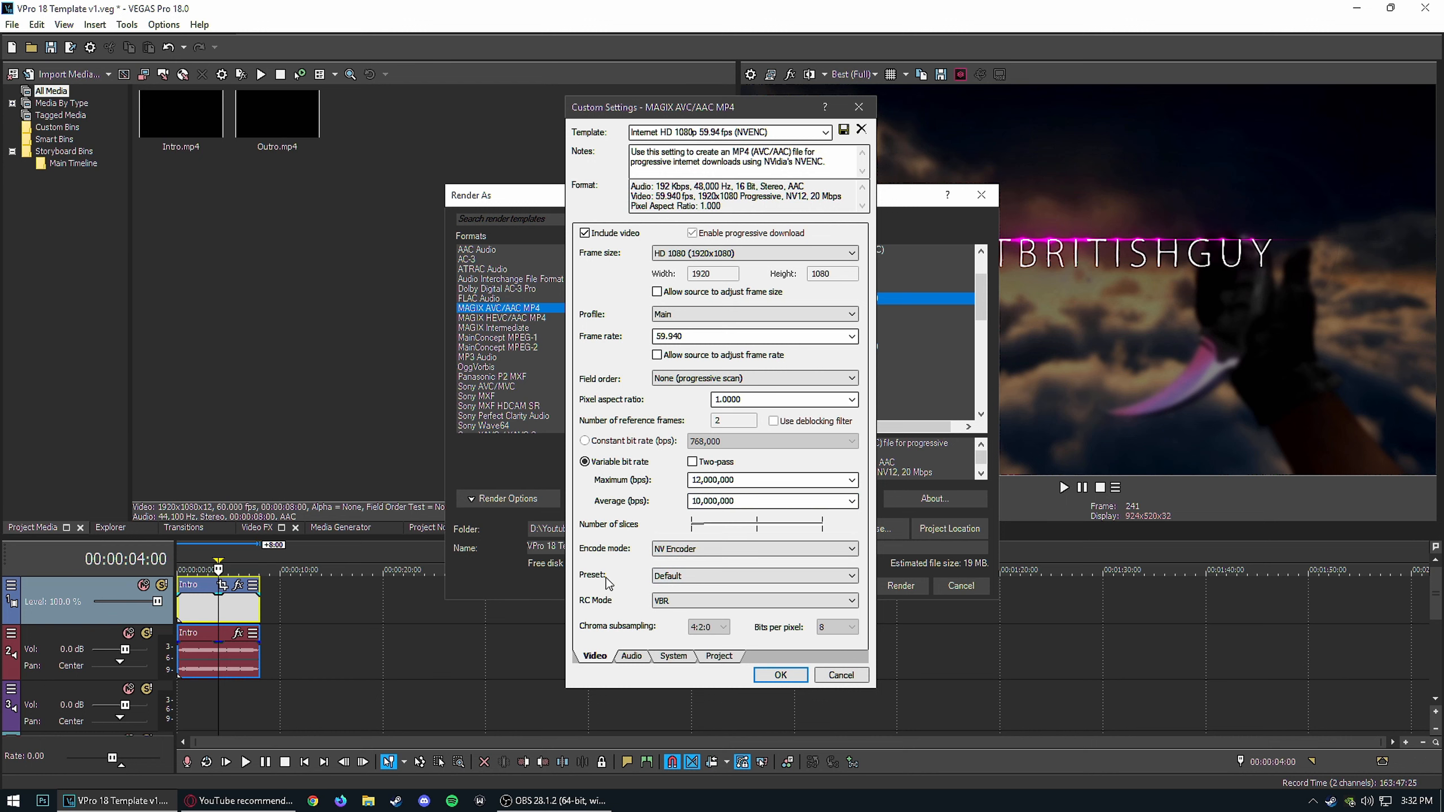
{"action": "left_click", "coordinate": [673, 579]}
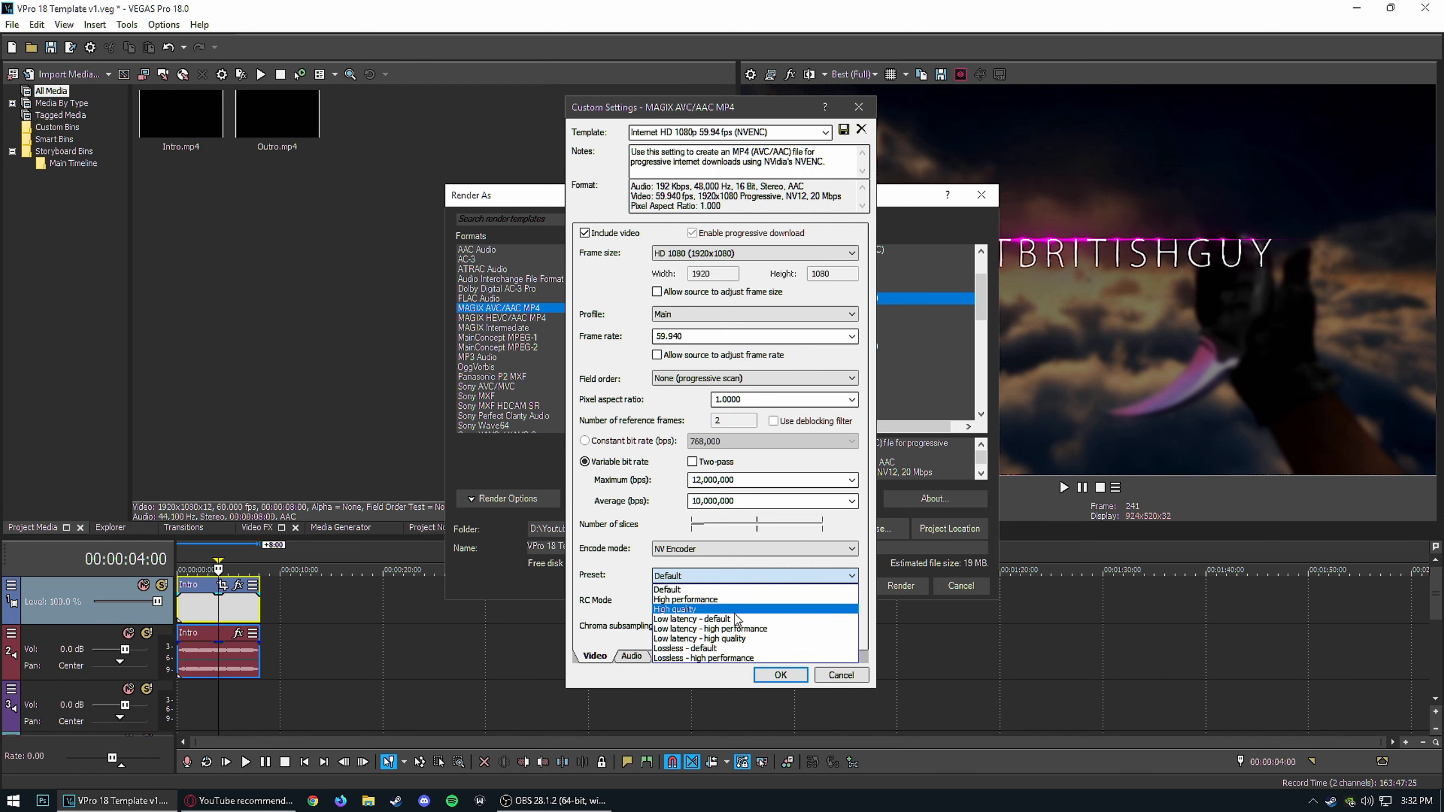
{"action": "left_click", "coordinate": [690, 614]}
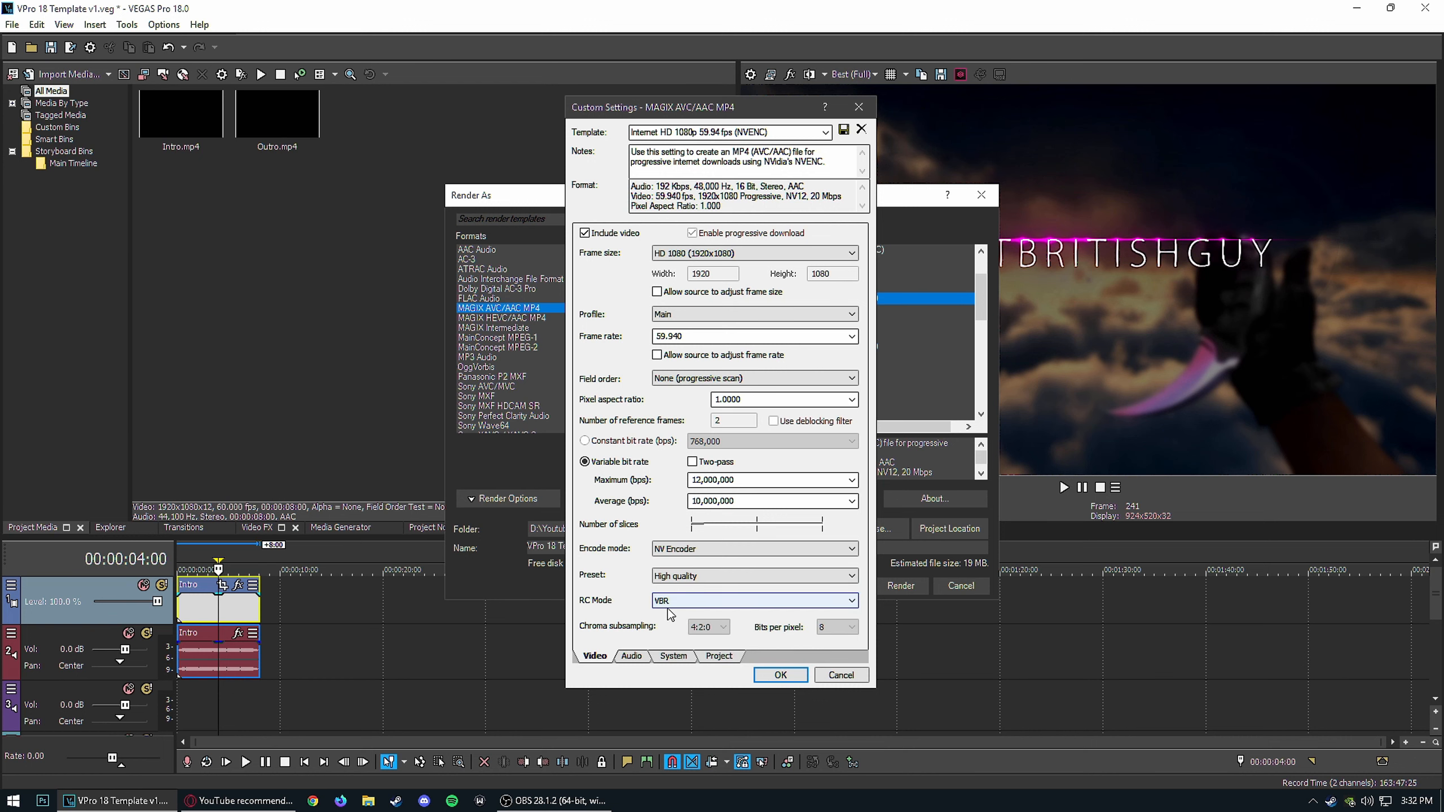
{"action": "left_click", "coordinate": [659, 603]}
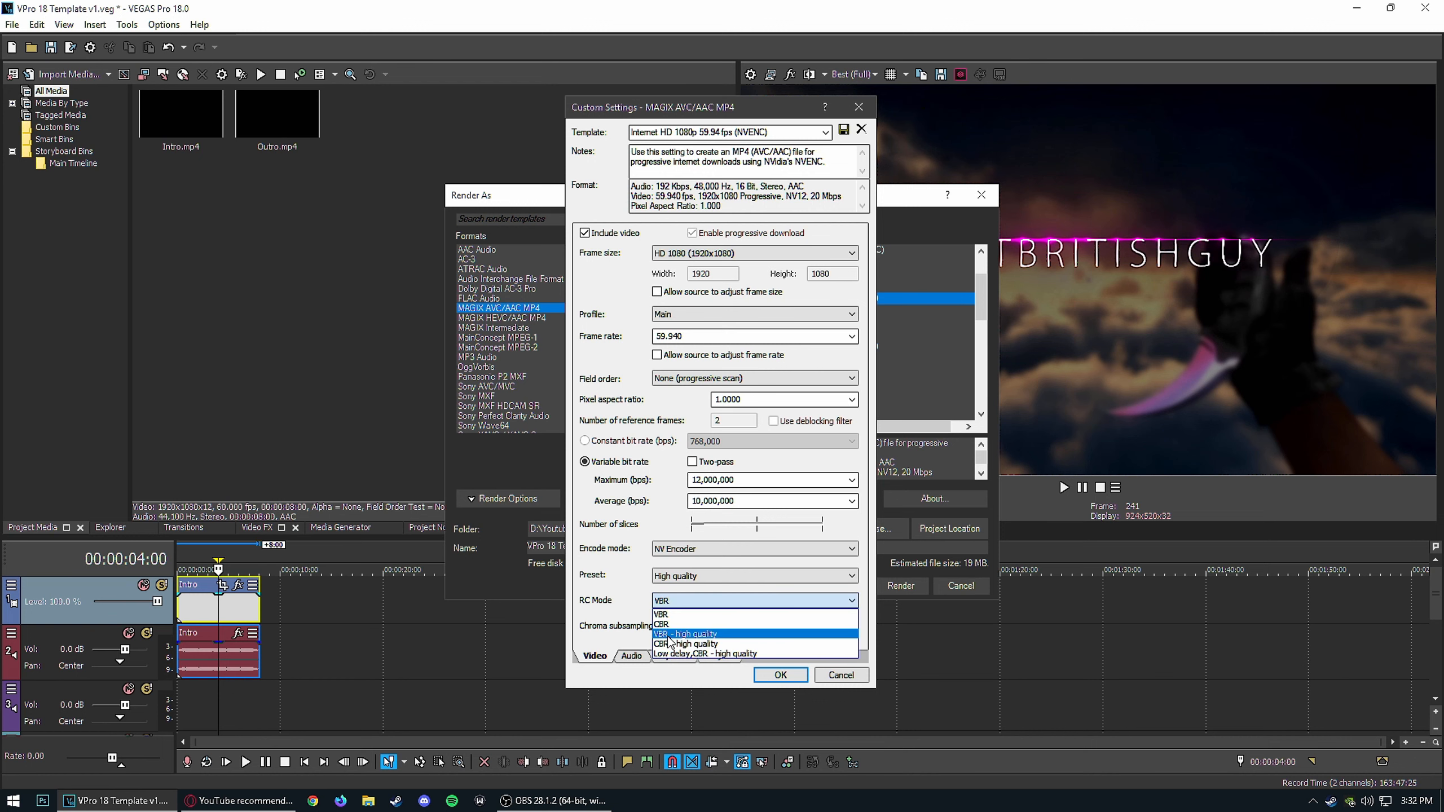
{"action": "left_click", "coordinate": [716, 635]}
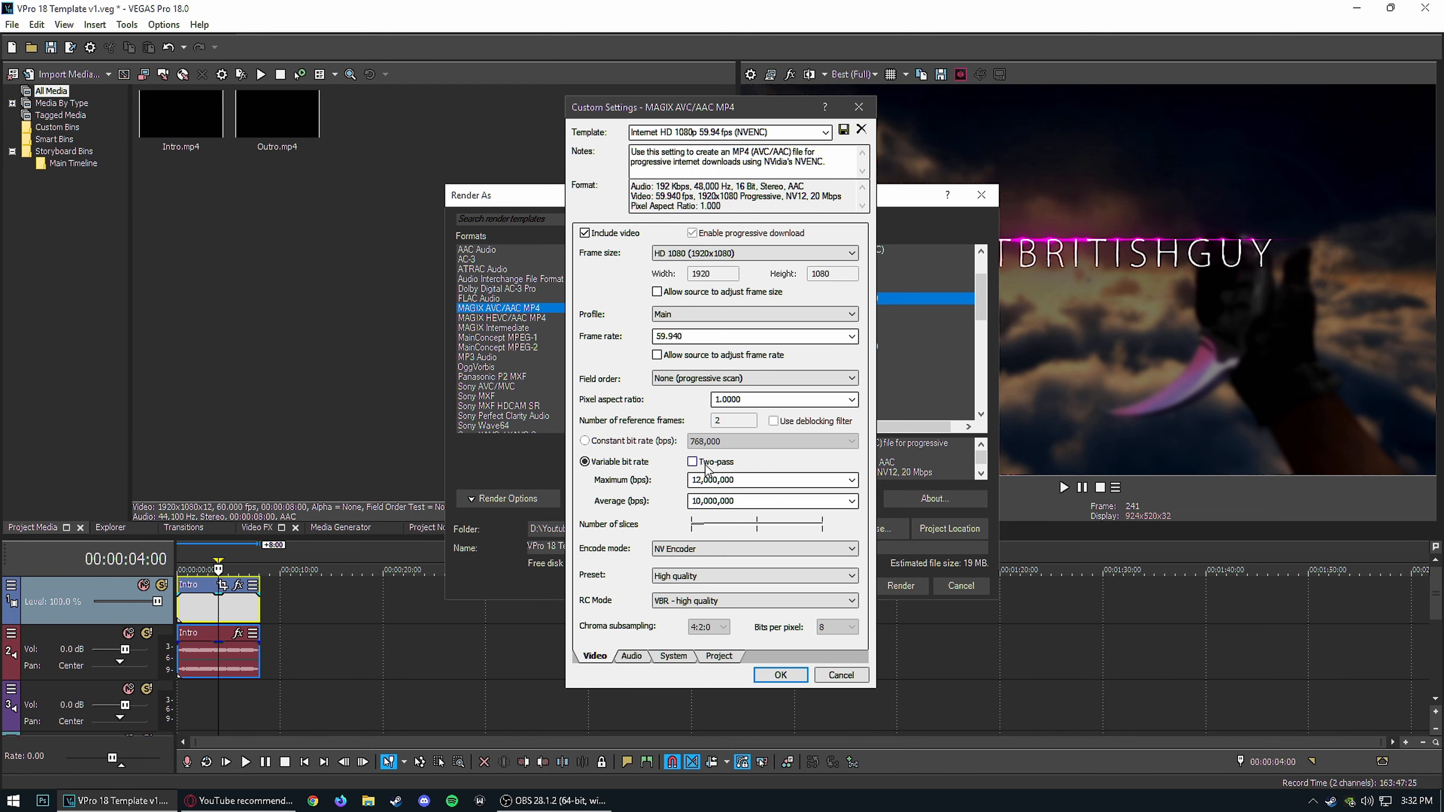
Step: Recheck the recommended video bitrates in the browser, and set the template's audio sample rate to 44,100 Hz
{"action": "left_click", "coordinate": [239, 801]}
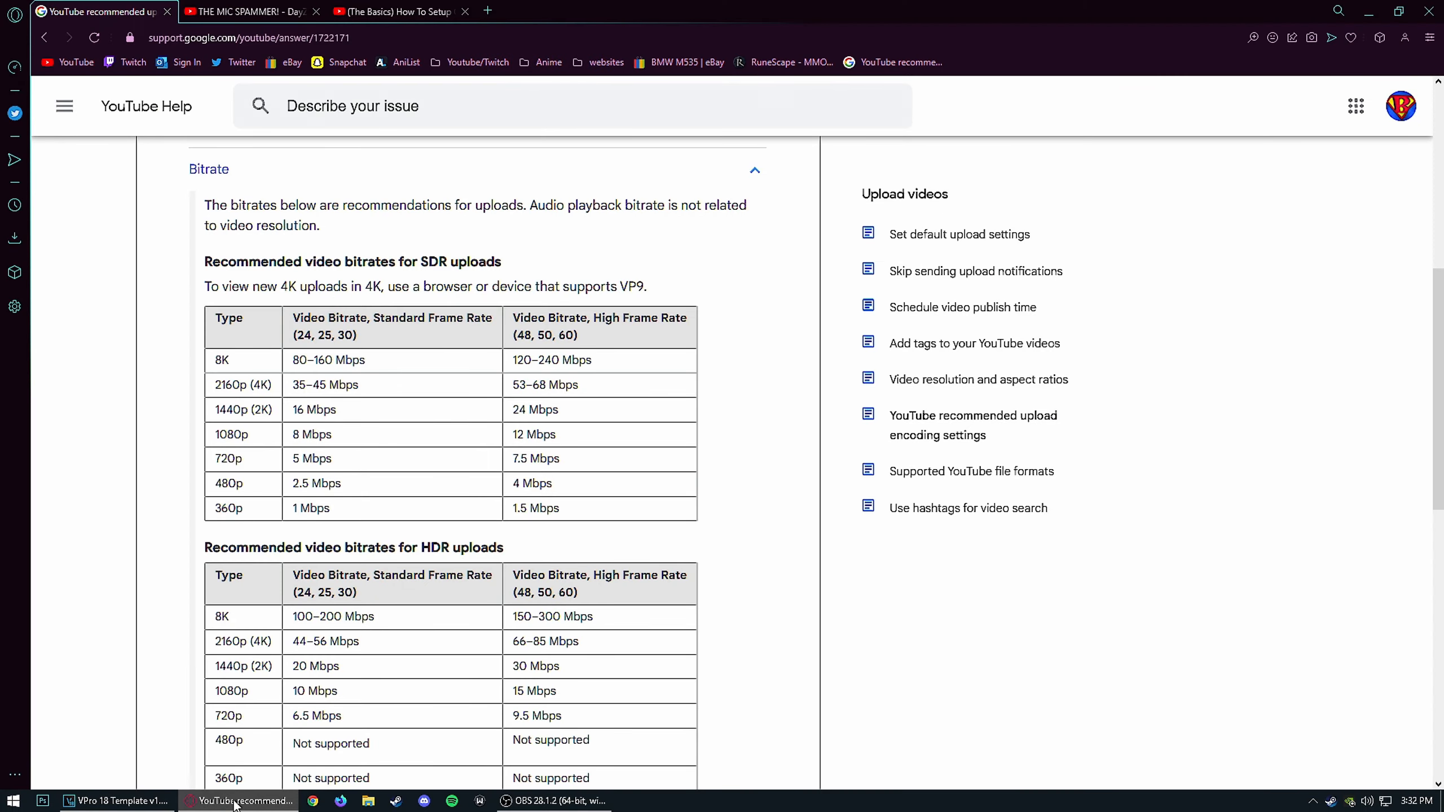
{"action": "left_click", "coordinate": [236, 802]}
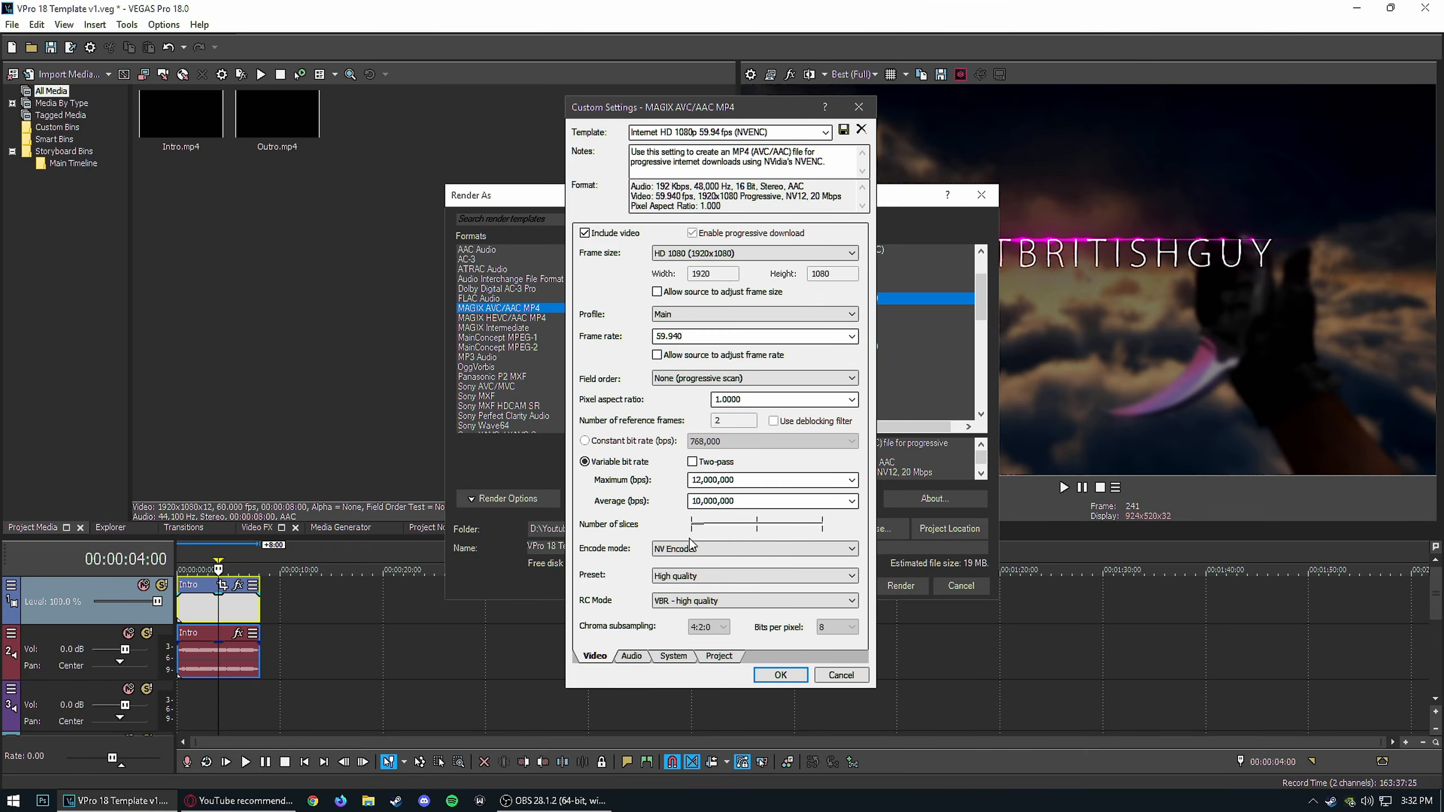
{"action": "left_click", "coordinate": [632, 657]}
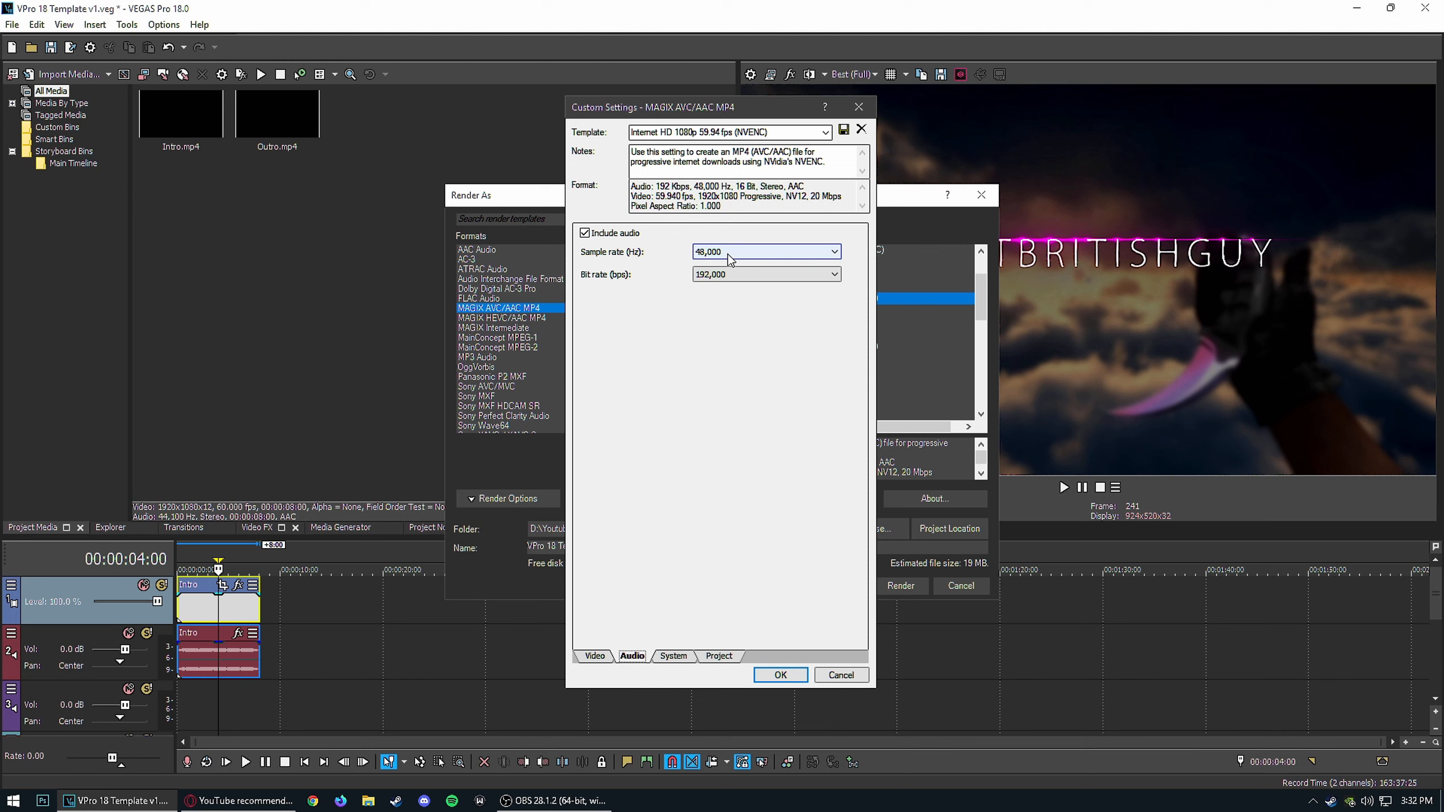
{"action": "left_click", "coordinate": [705, 252]}
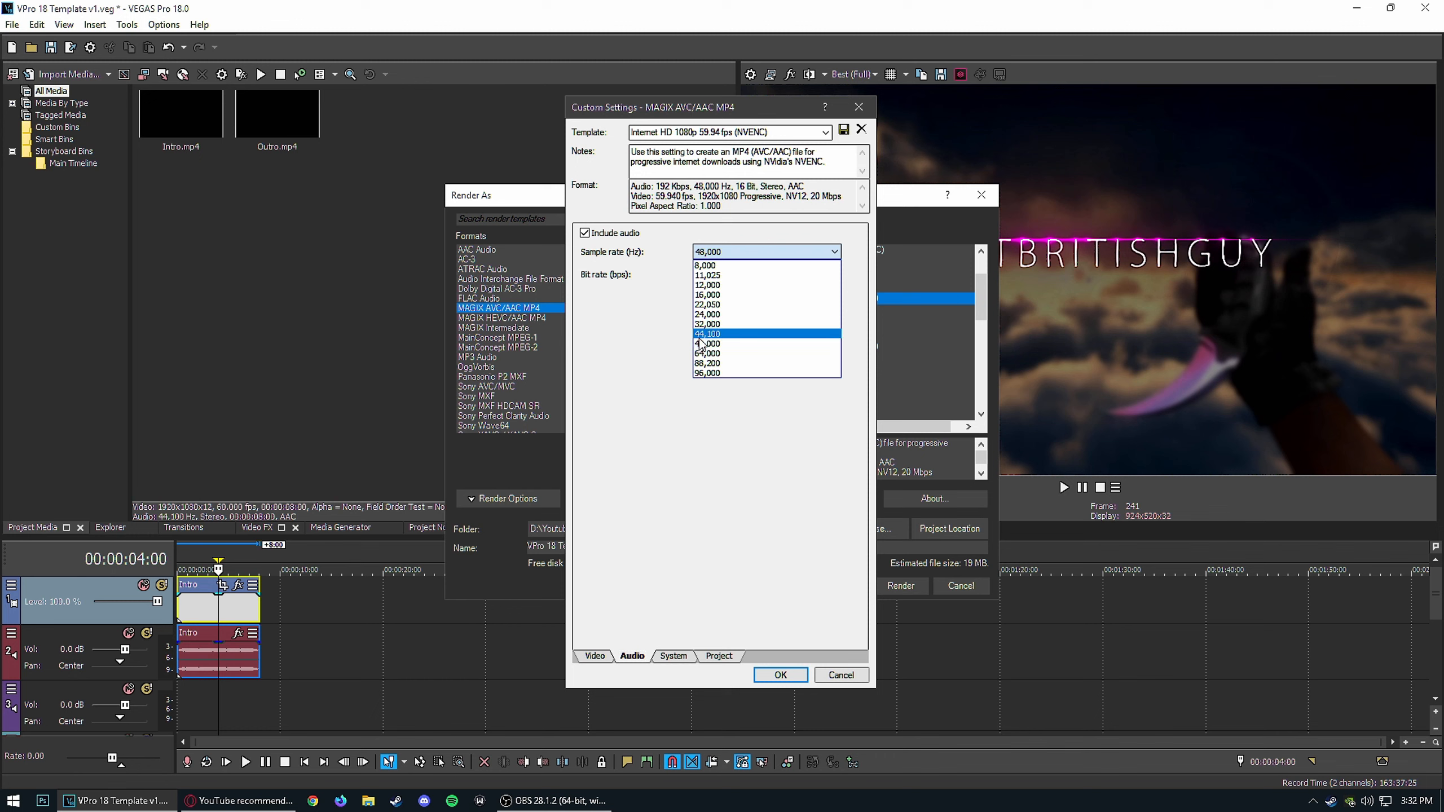
{"action": "left_click", "coordinate": [720, 334]}
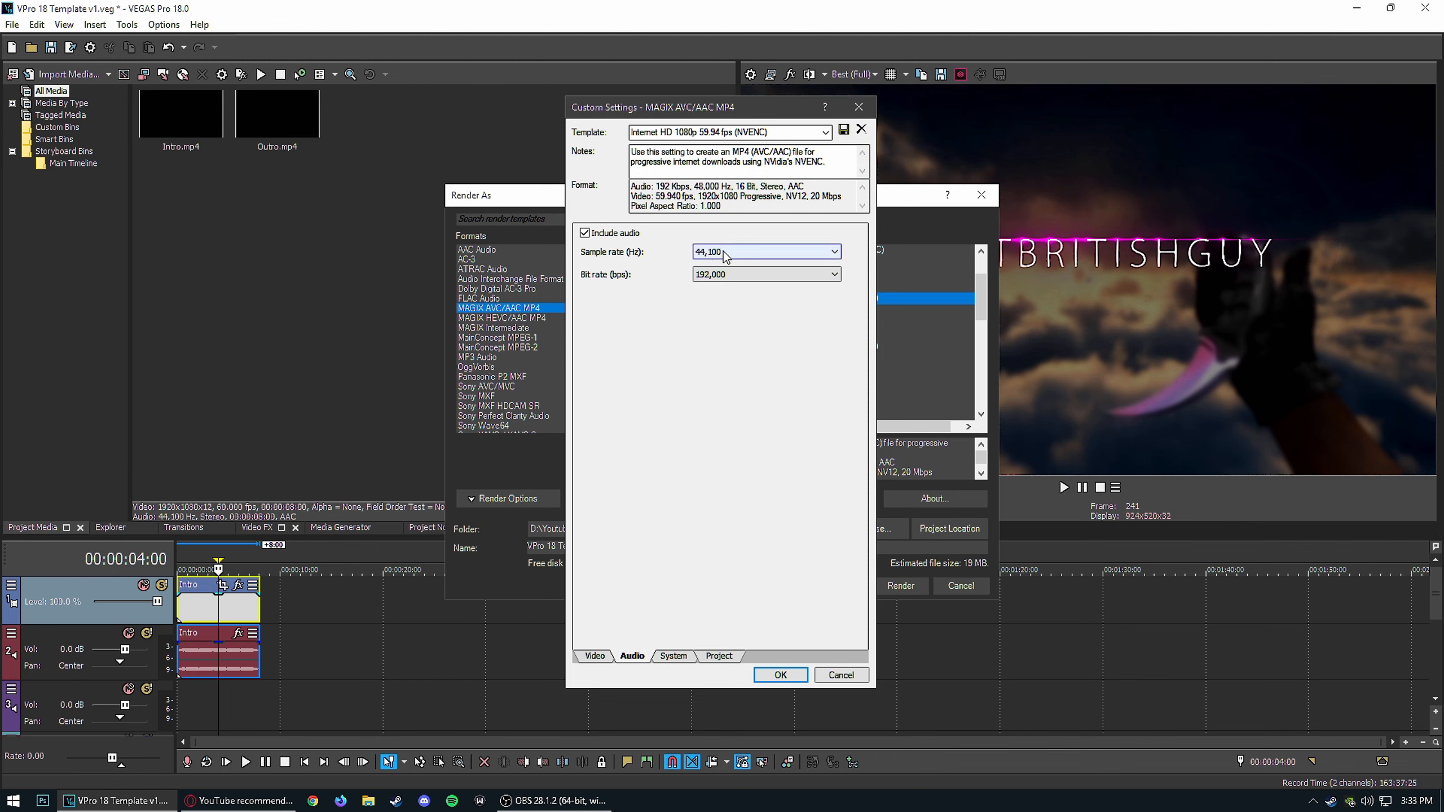
Step: Check the AT2020+ microphone's default format in the Windows Sound settings against the sample rates offered for the render template
{"action": "right_click", "coordinate": [1367, 802]}
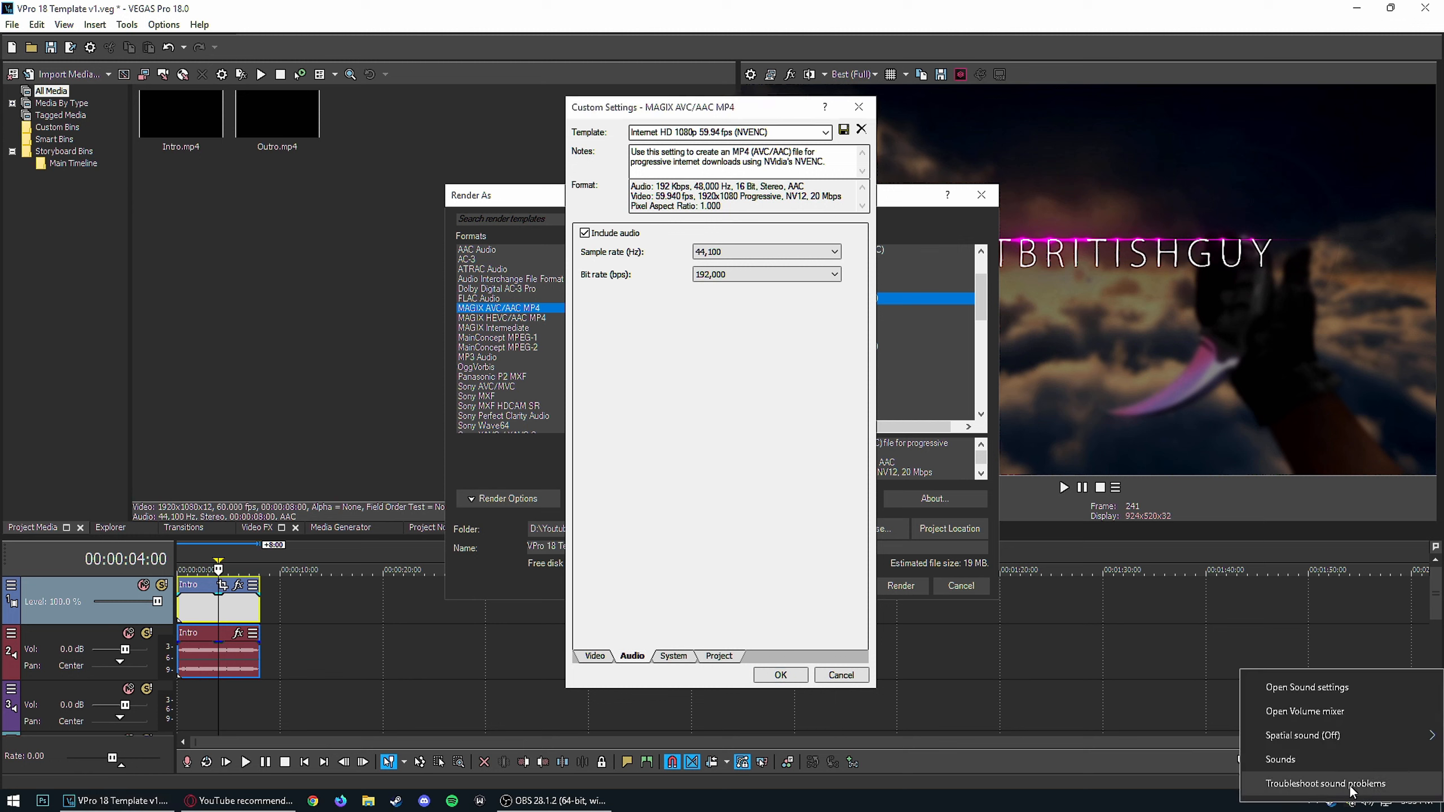
{"action": "left_click", "coordinate": [1318, 766]}
{"action": "left_click_drag", "start_coordinate": [296, 149], "coordinate": [1030, 147]}
{"action": "left_click", "coordinate": [945, 171]}
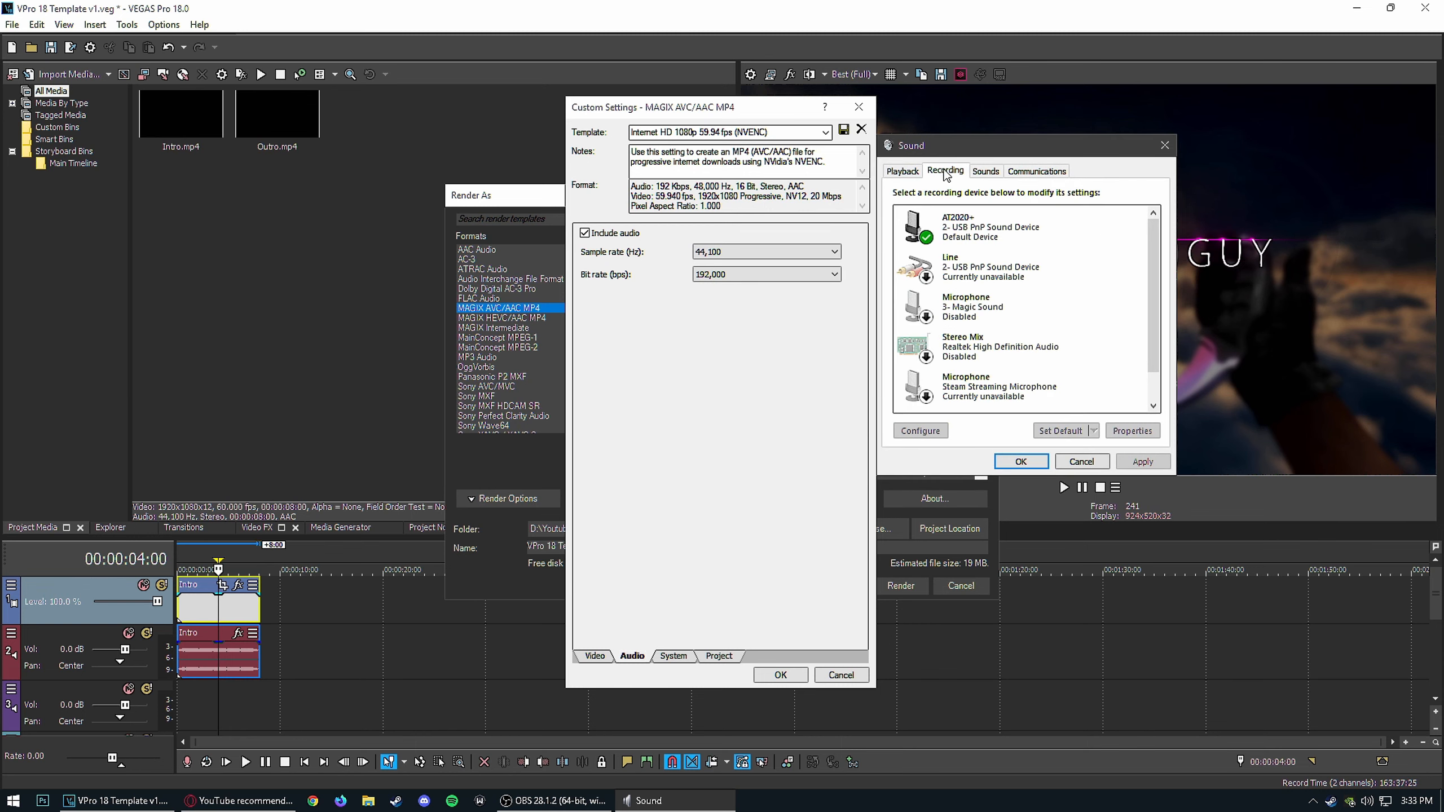
{"action": "left_click", "coordinate": [997, 242]}
{"action": "right_click", "coordinate": [997, 242]}
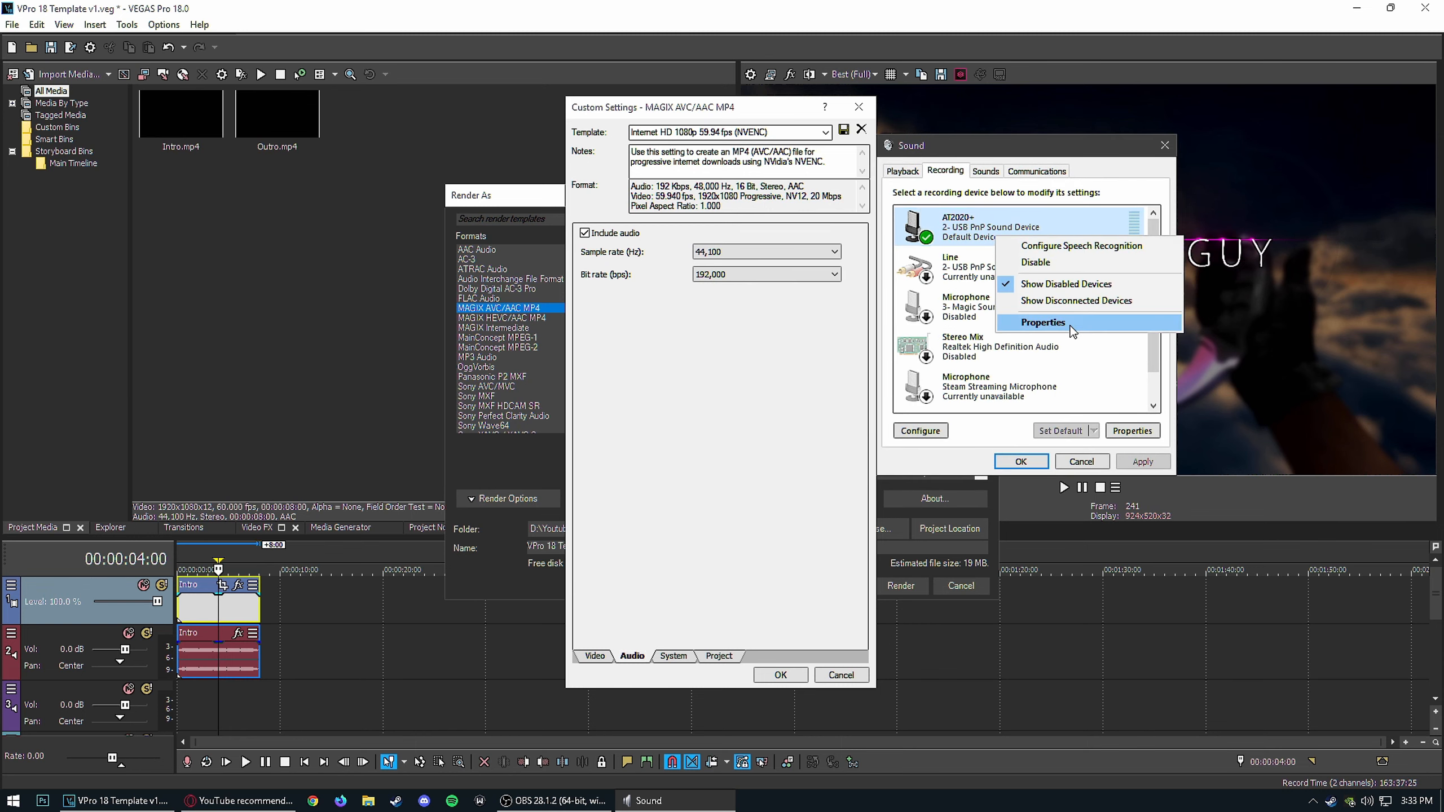
{"action": "left_click", "coordinate": [1040, 322]}
{"action": "left_click", "coordinate": [1030, 228]}
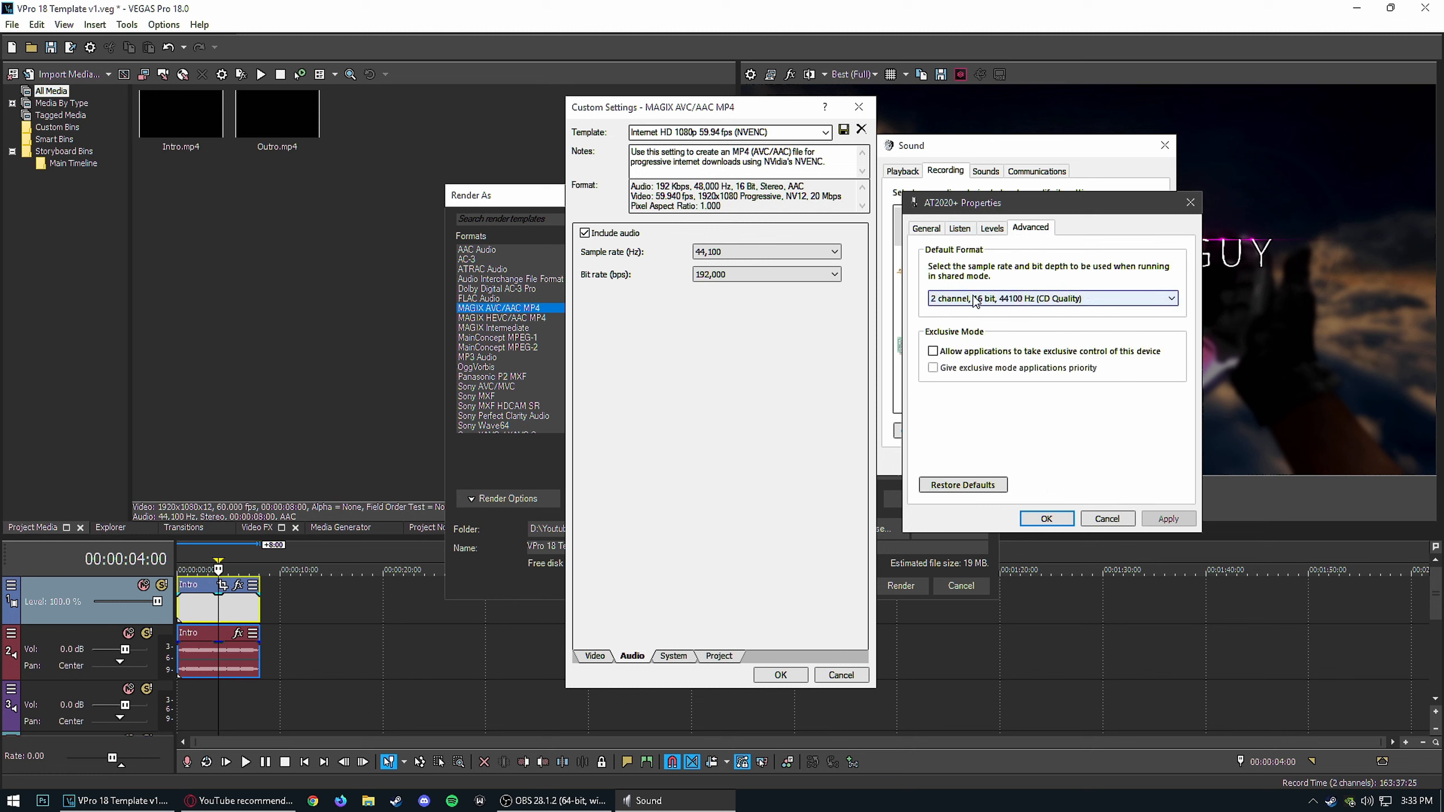
{"action": "left_click", "coordinate": [1073, 298]}
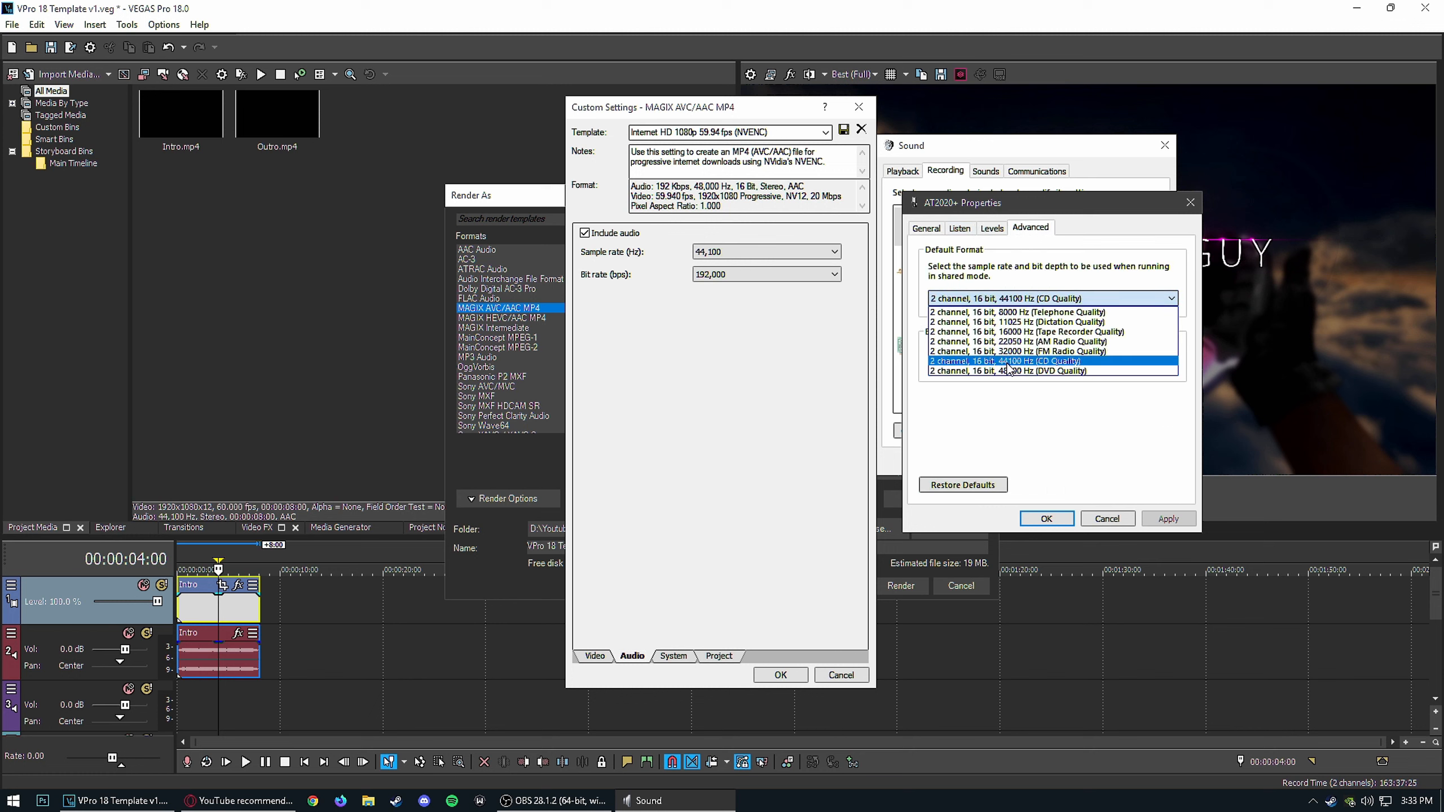
{"action": "left_click", "coordinate": [1039, 367]}
{"action": "left_click", "coordinate": [737, 252]}
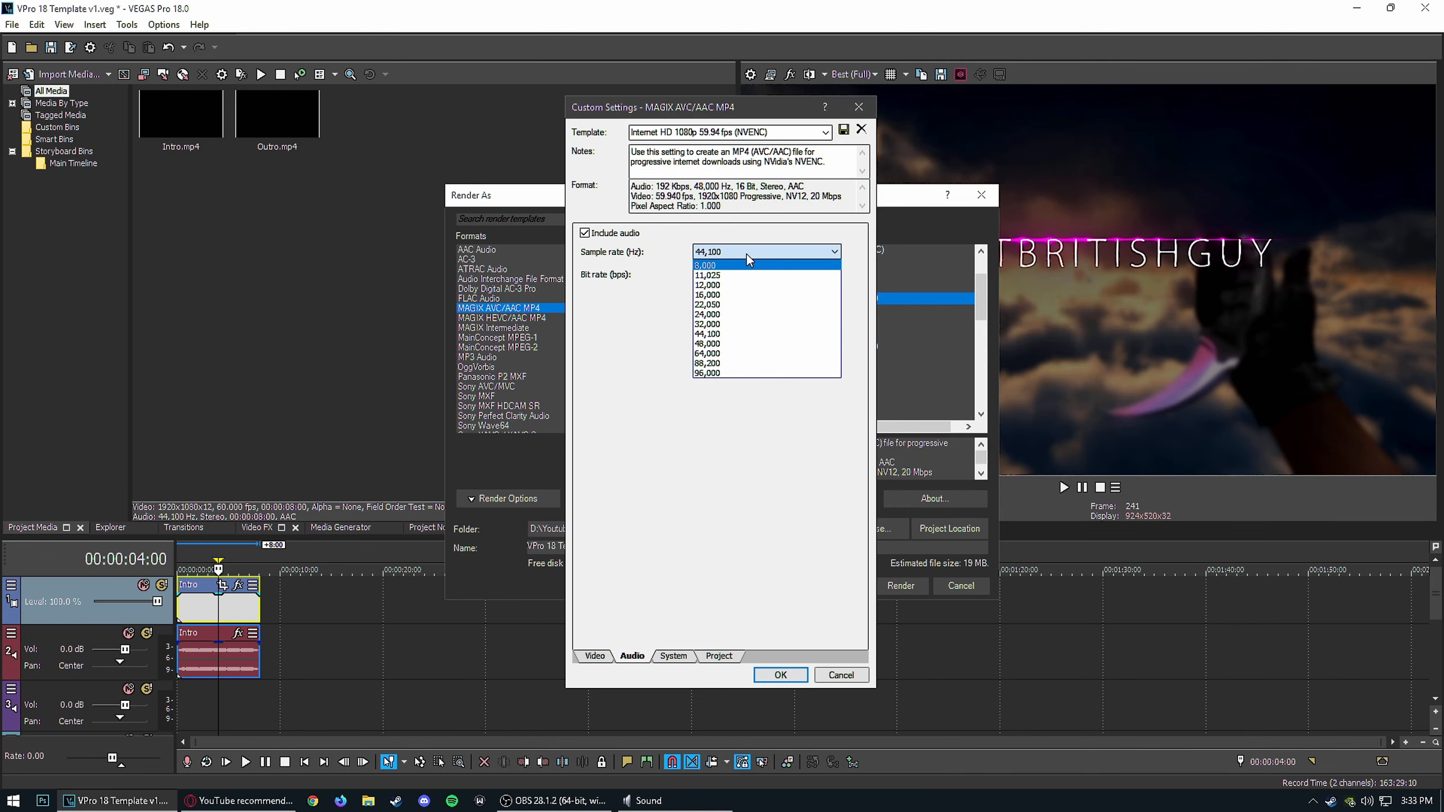
{"action": "left_click", "coordinate": [749, 256]}
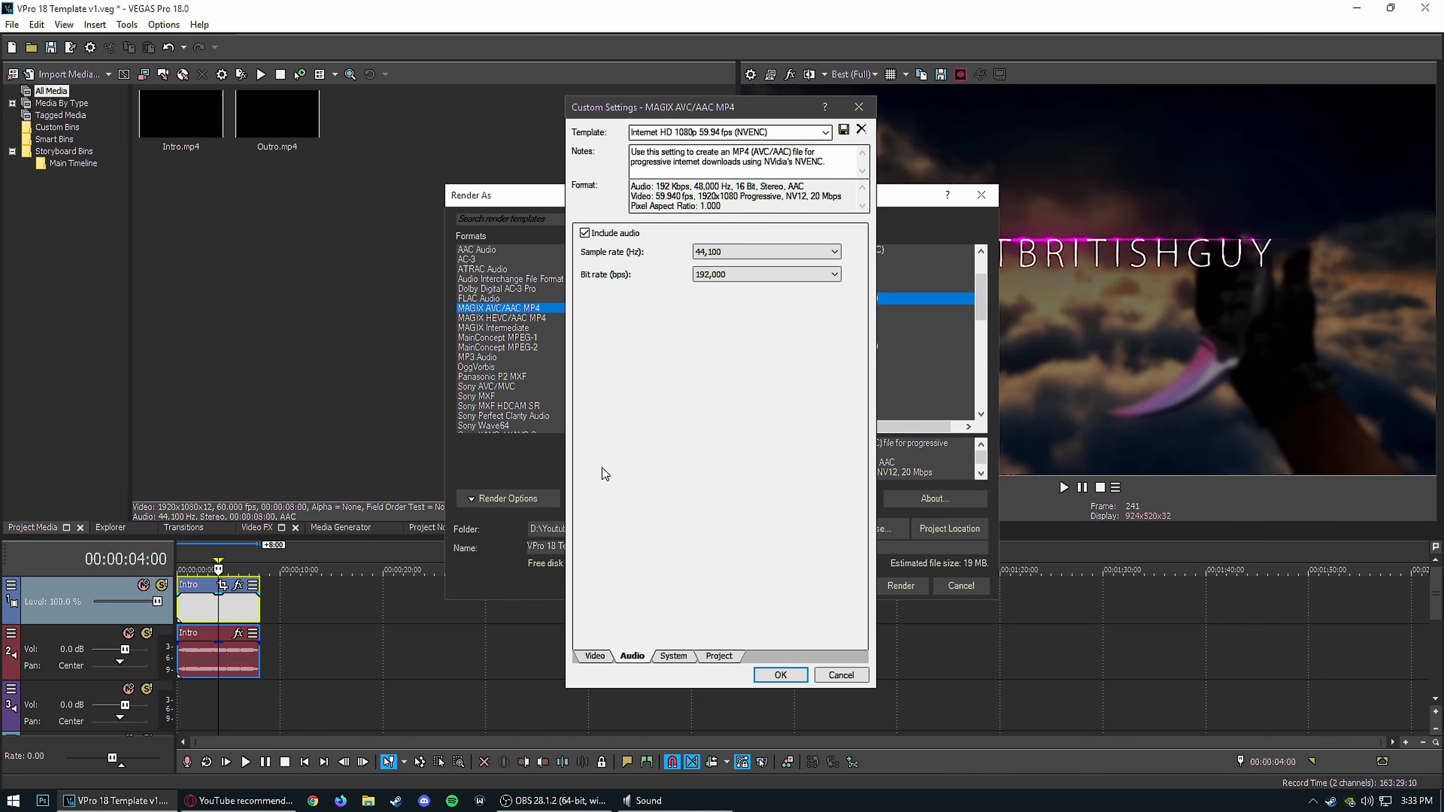
Step: Consult the recommended audio bitrates for uploads on the YouTube Help page in the browser and return to the template settings
{"action": "left_click", "coordinate": [278, 800]}
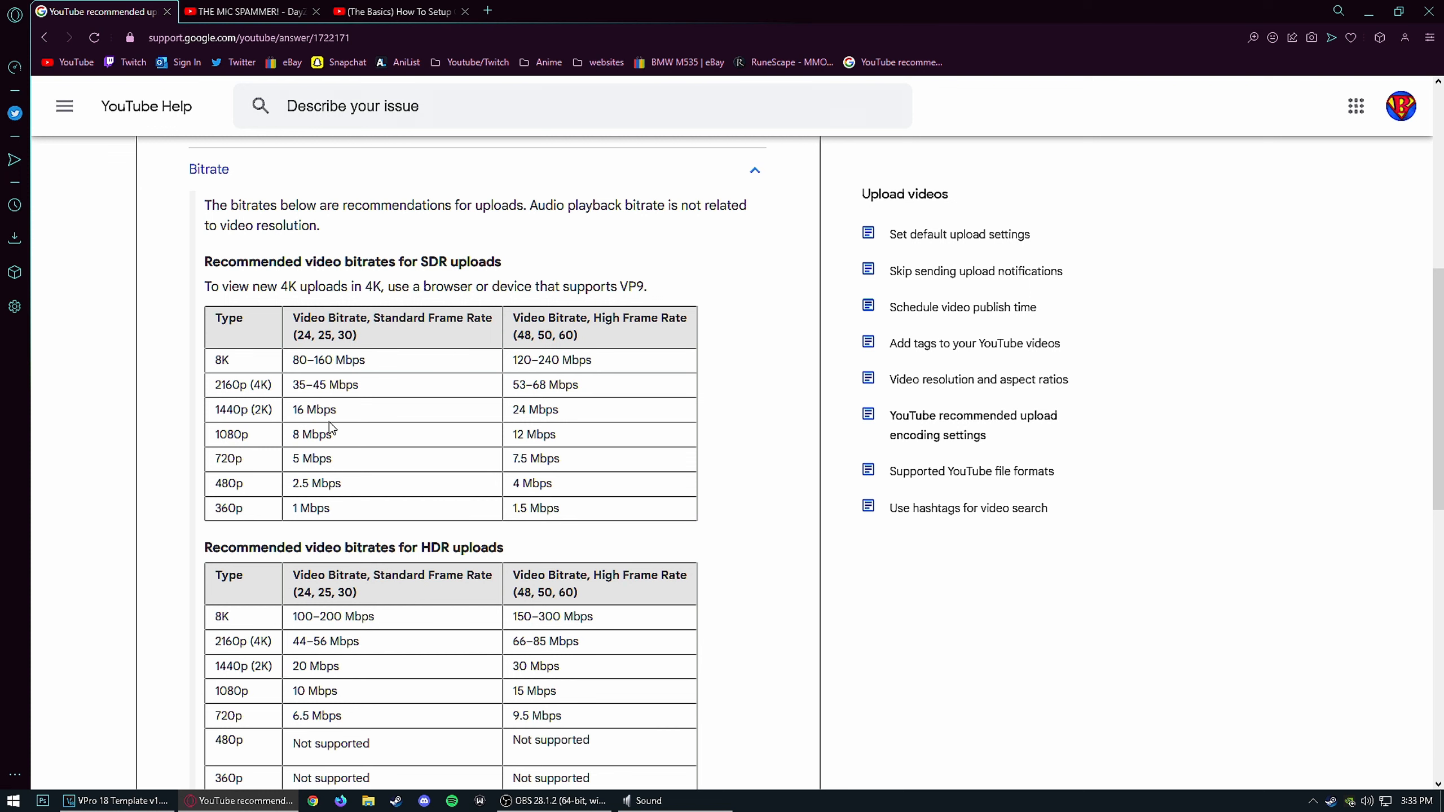
{"action": "scroll", "coordinate": [336, 444], "scroll_direction": "down", "scroll_amount": 7}
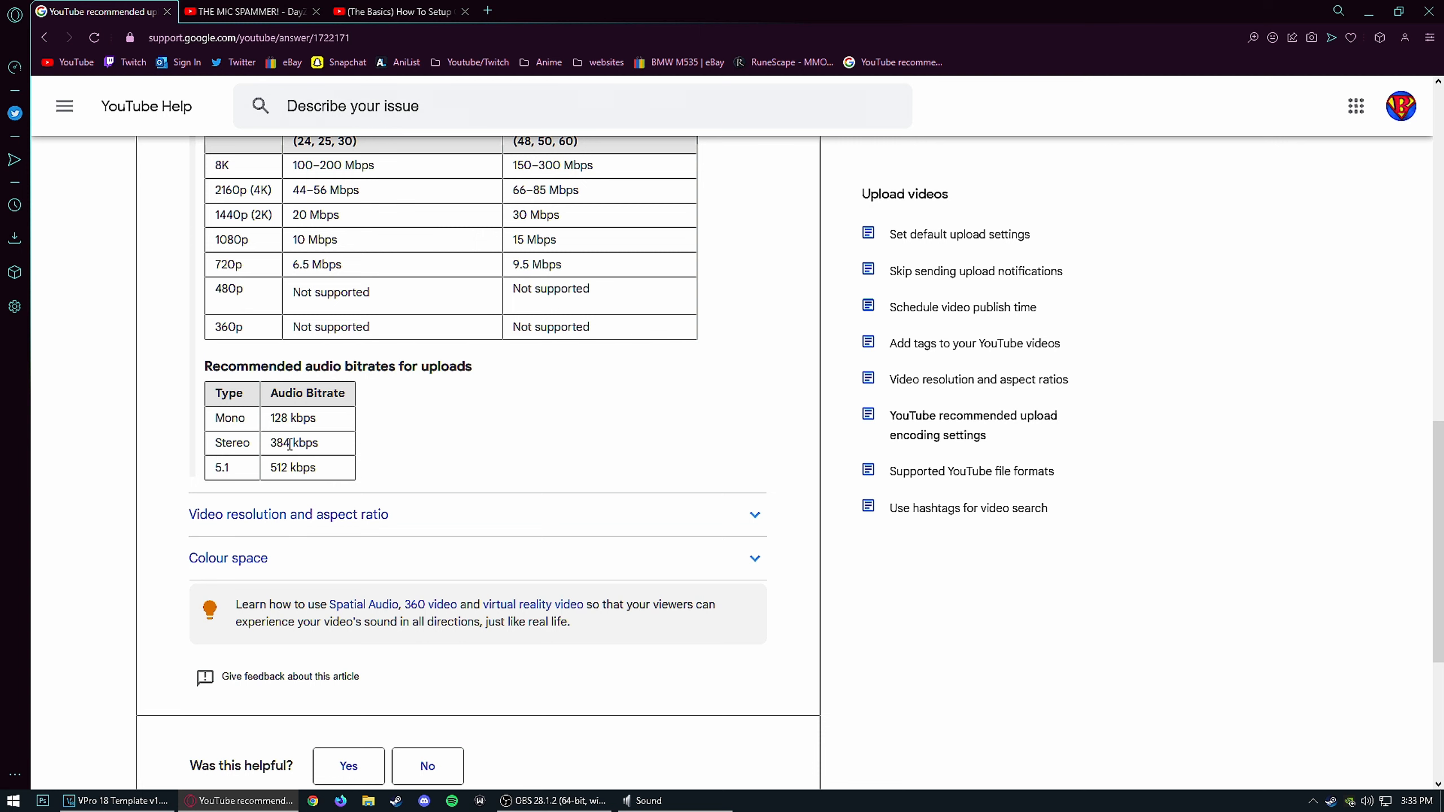
{"action": "left_click", "coordinate": [117, 801]}
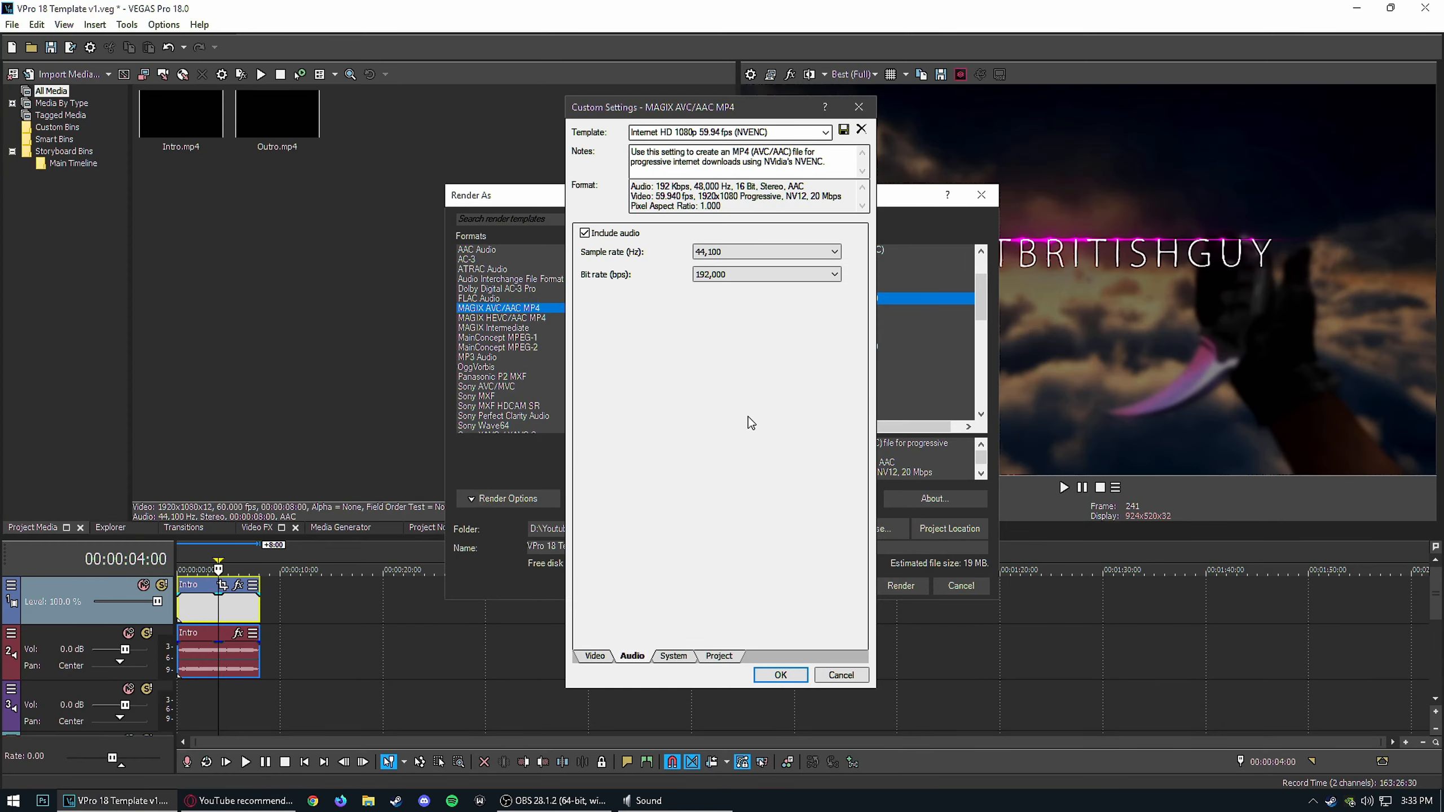
{"action": "left_click", "coordinate": [239, 800]}
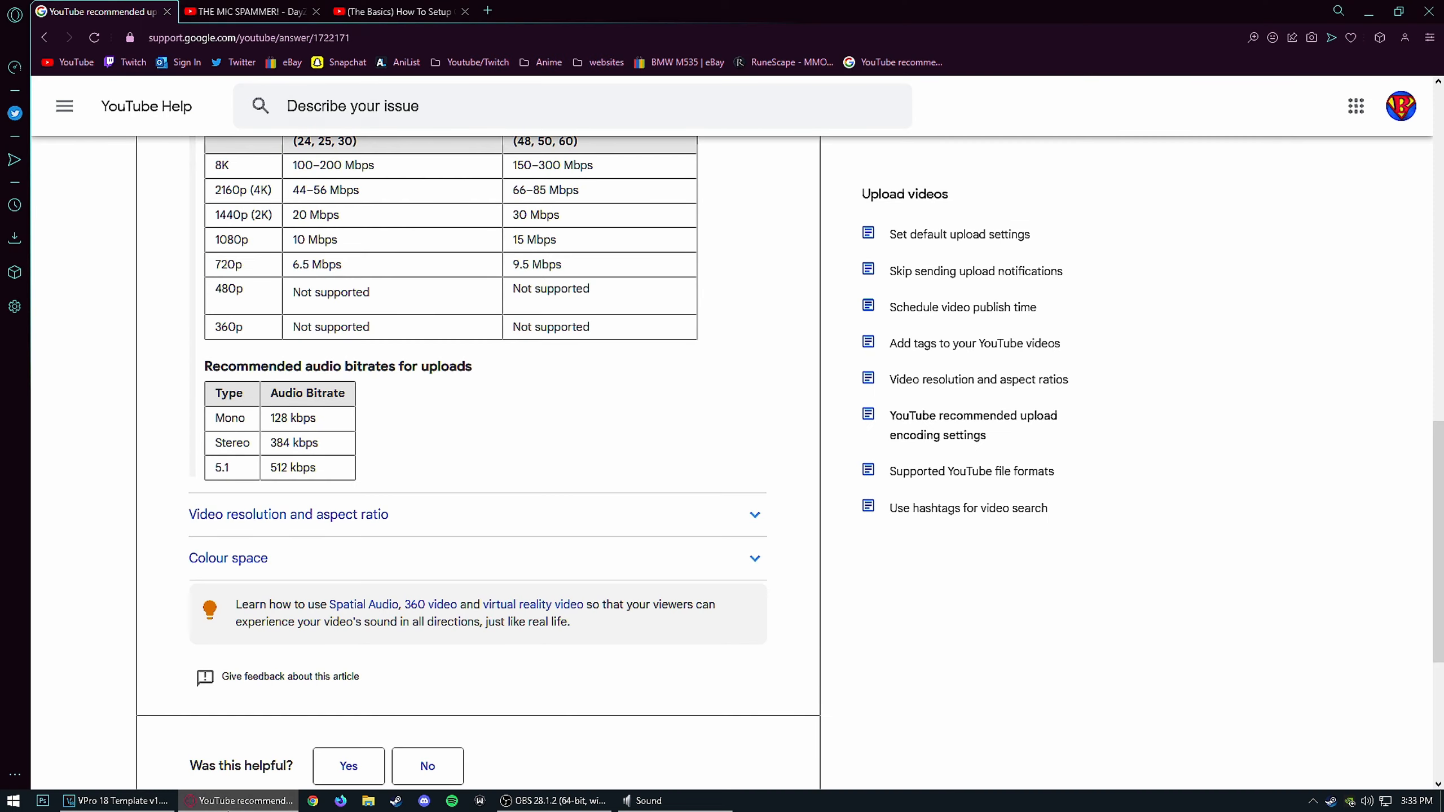
{"action": "left_click", "coordinate": [117, 801]}
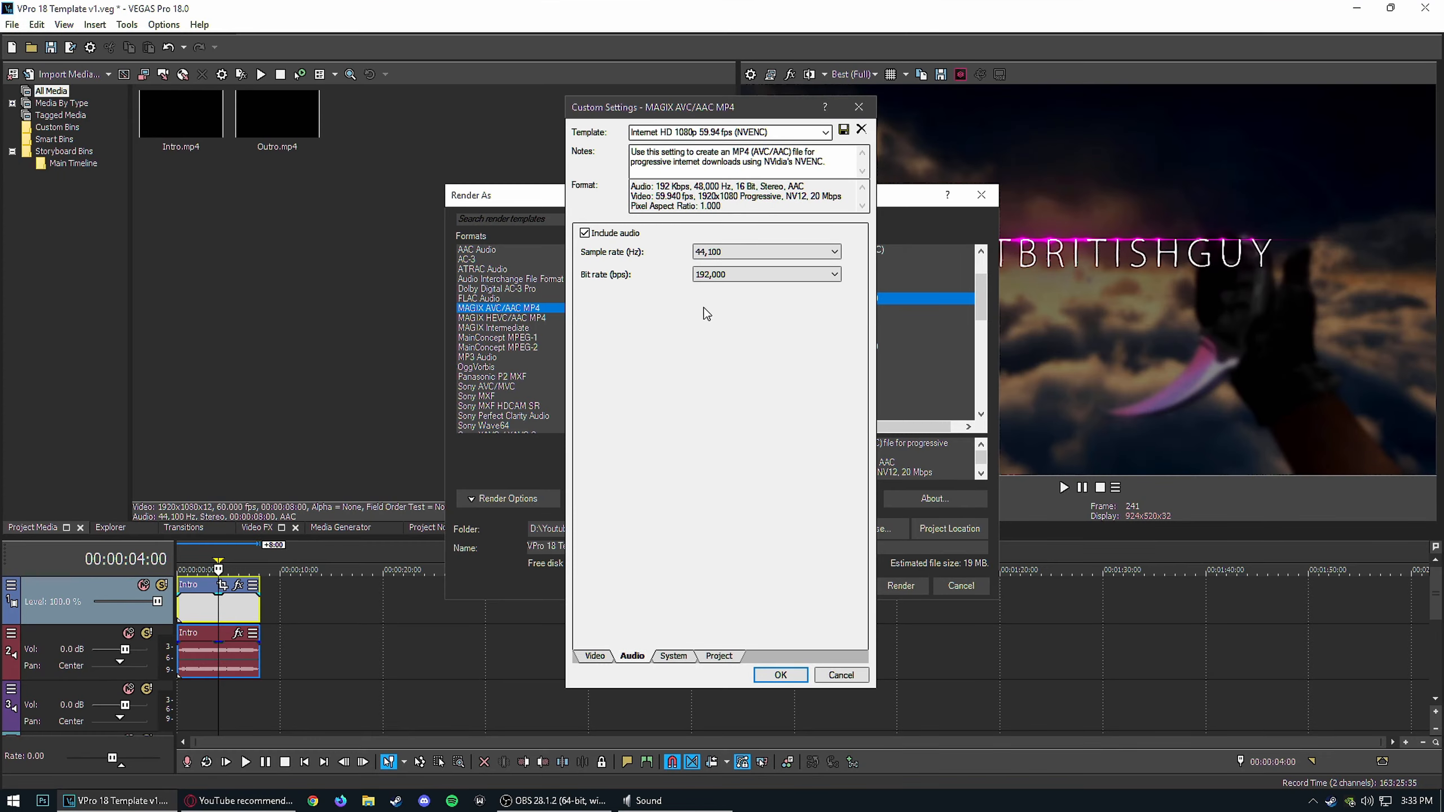
Step: Try an audio bit rate of 384,000 bps for the template and set it back to 192,000 bps
{"action": "left_click", "coordinate": [722, 275]}
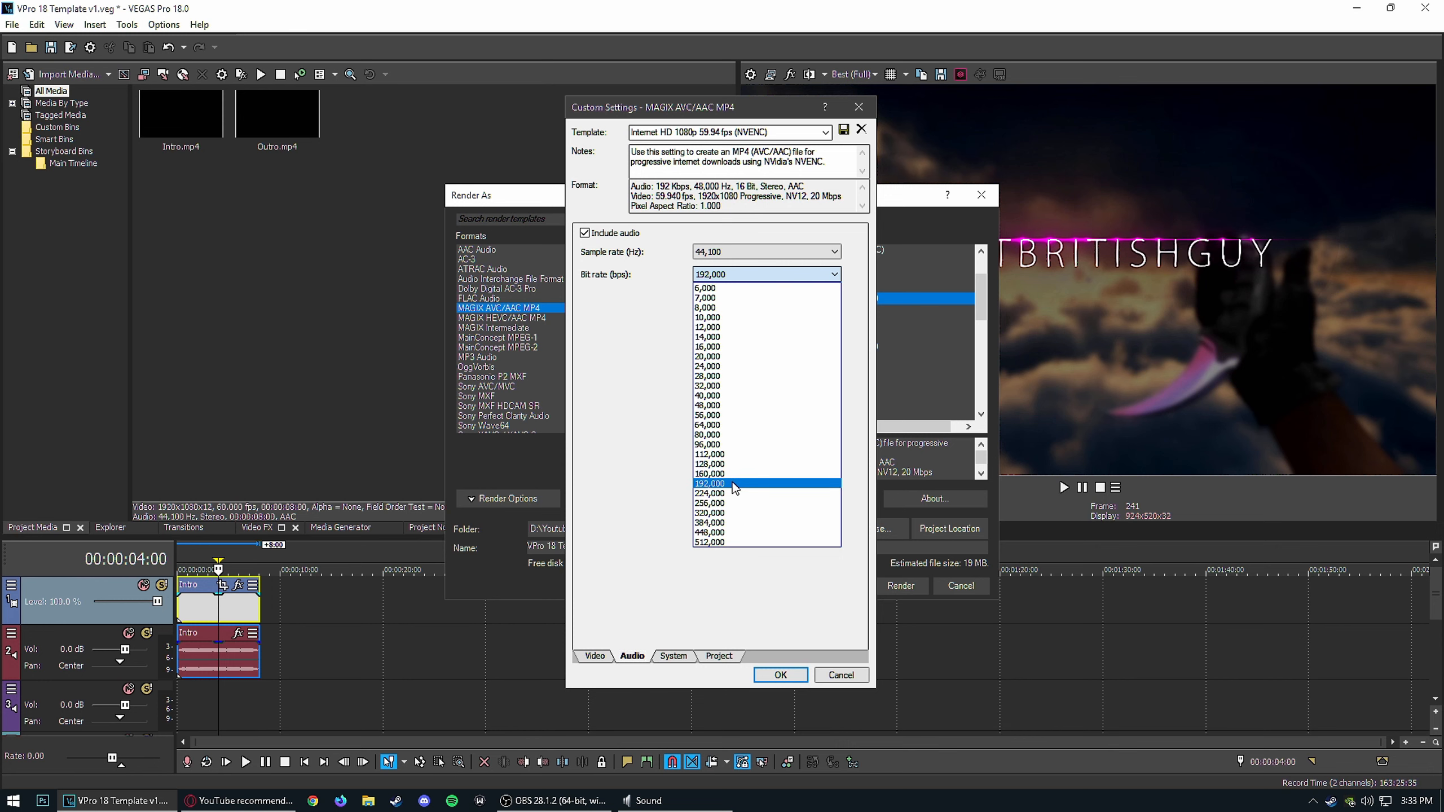
{"action": "left_click", "coordinate": [732, 522]}
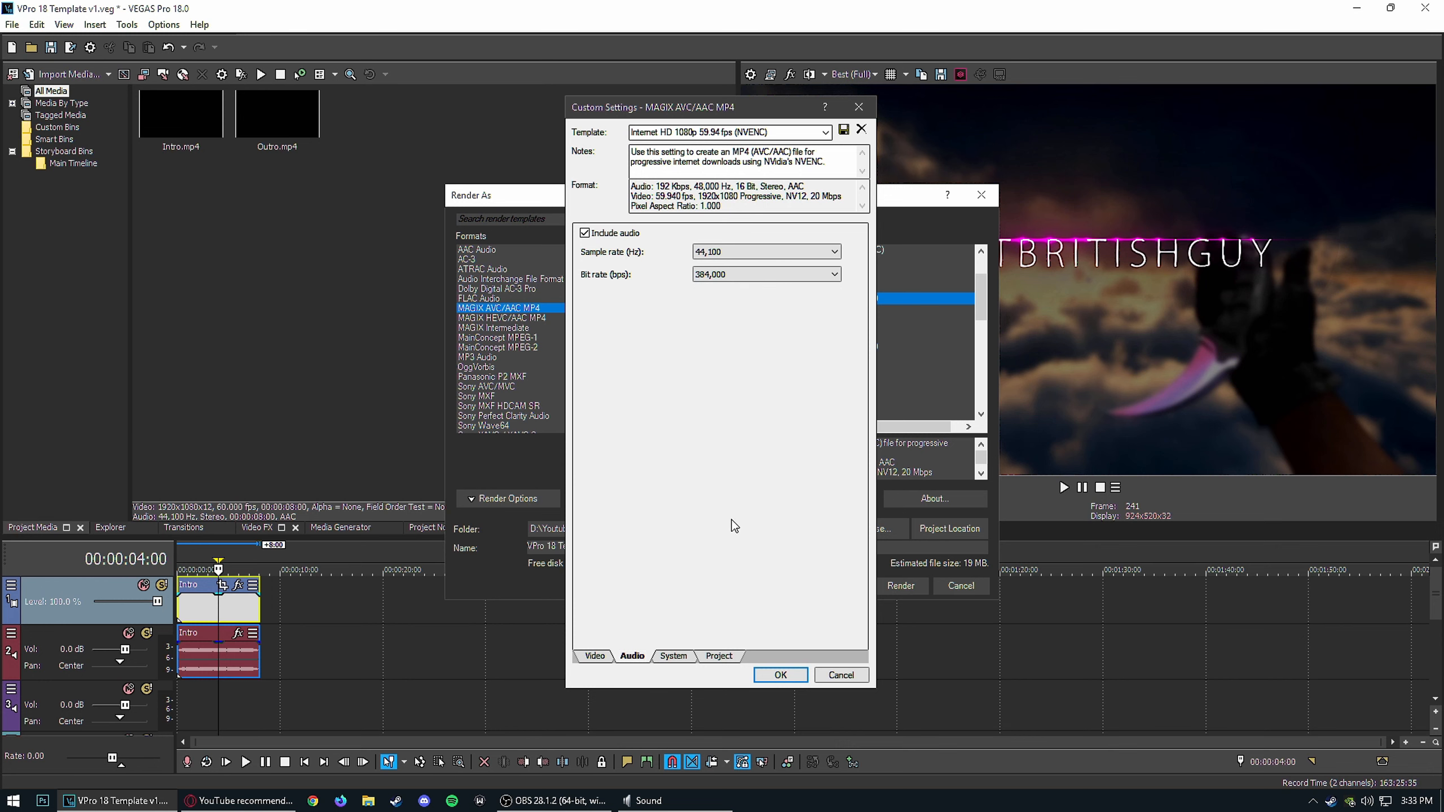
{"action": "left_click", "coordinate": [727, 276]}
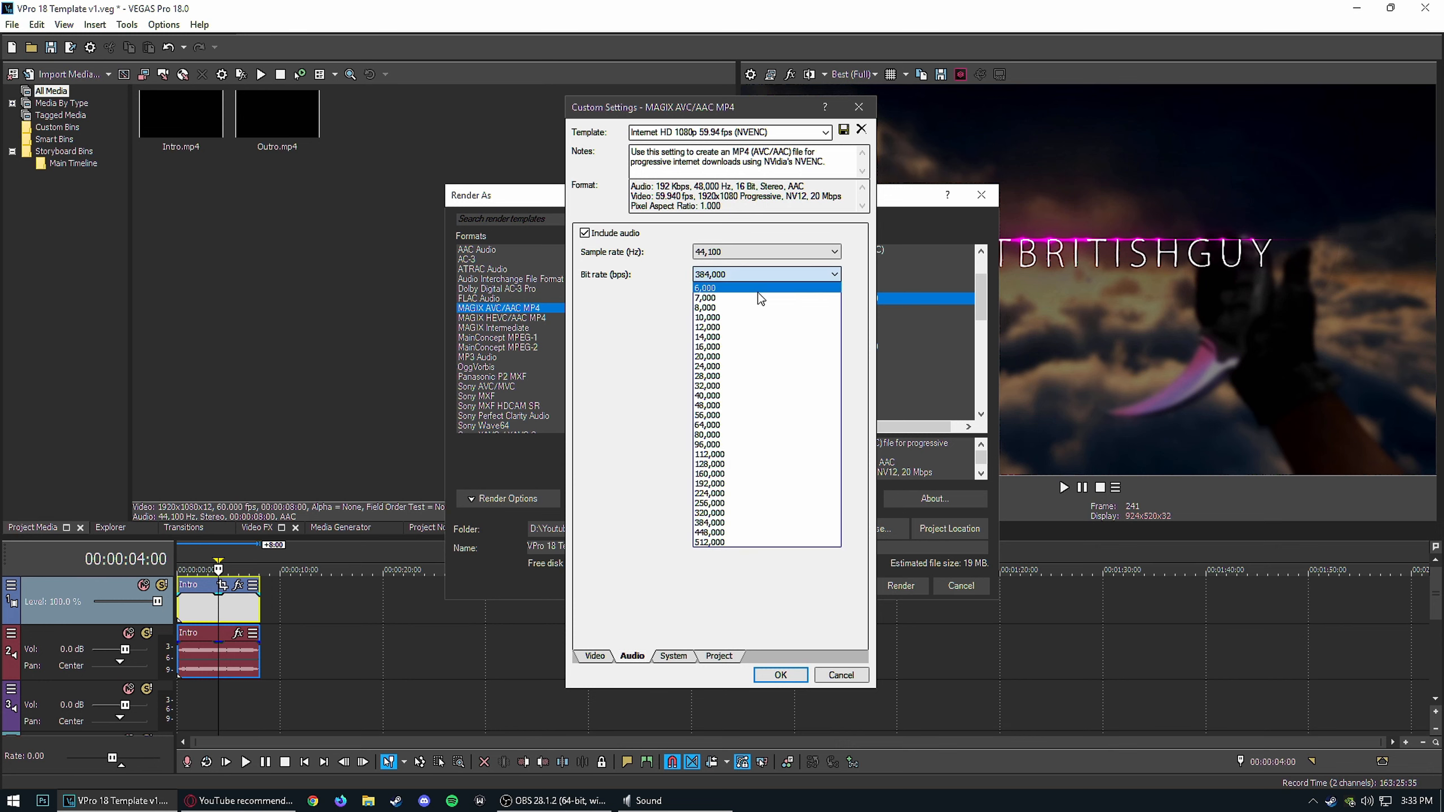
{"action": "left_click", "coordinate": [746, 484]}
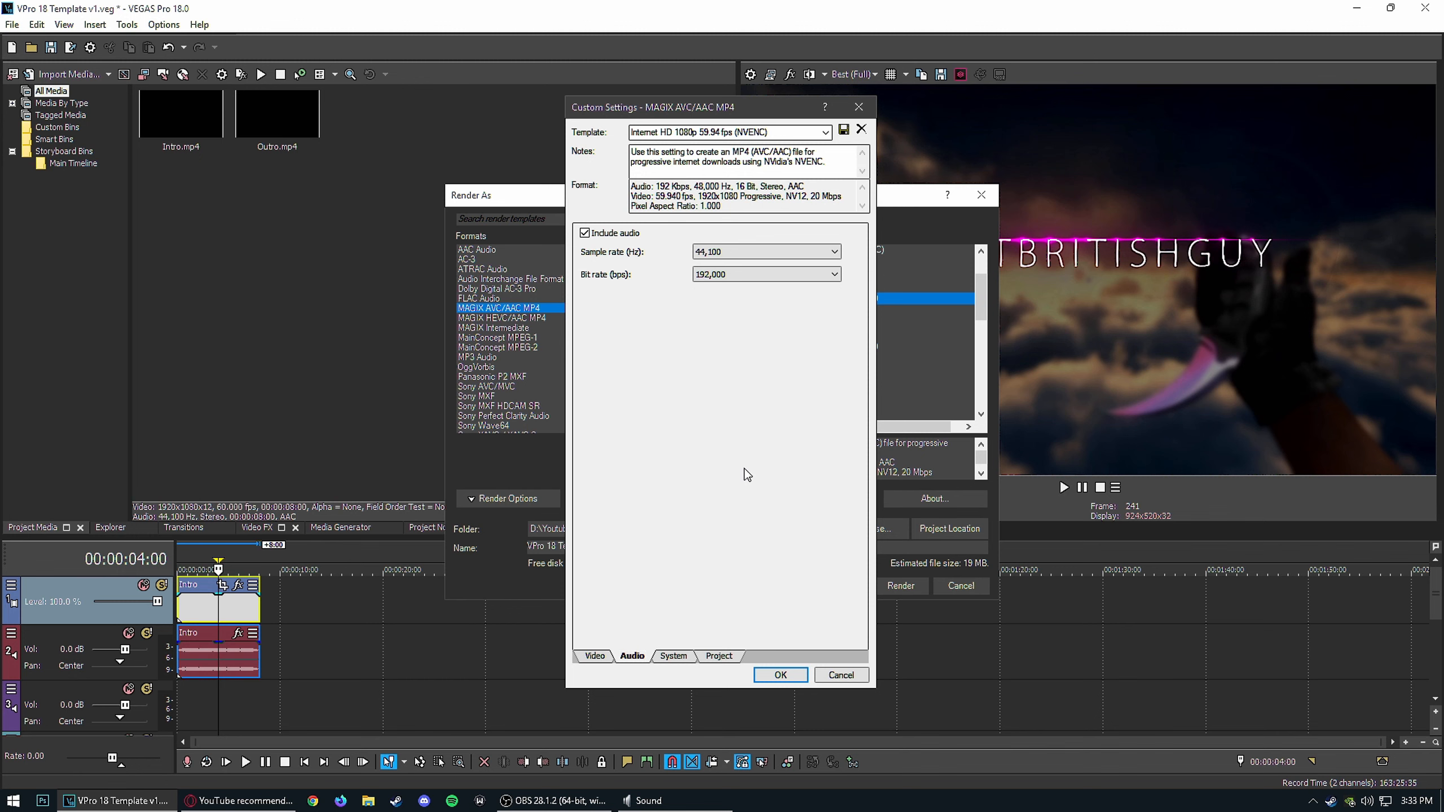
Step: Set the template's video rendering quality to Best and its YCbCr output color range to Full
{"action": "left_click", "coordinate": [676, 657]}
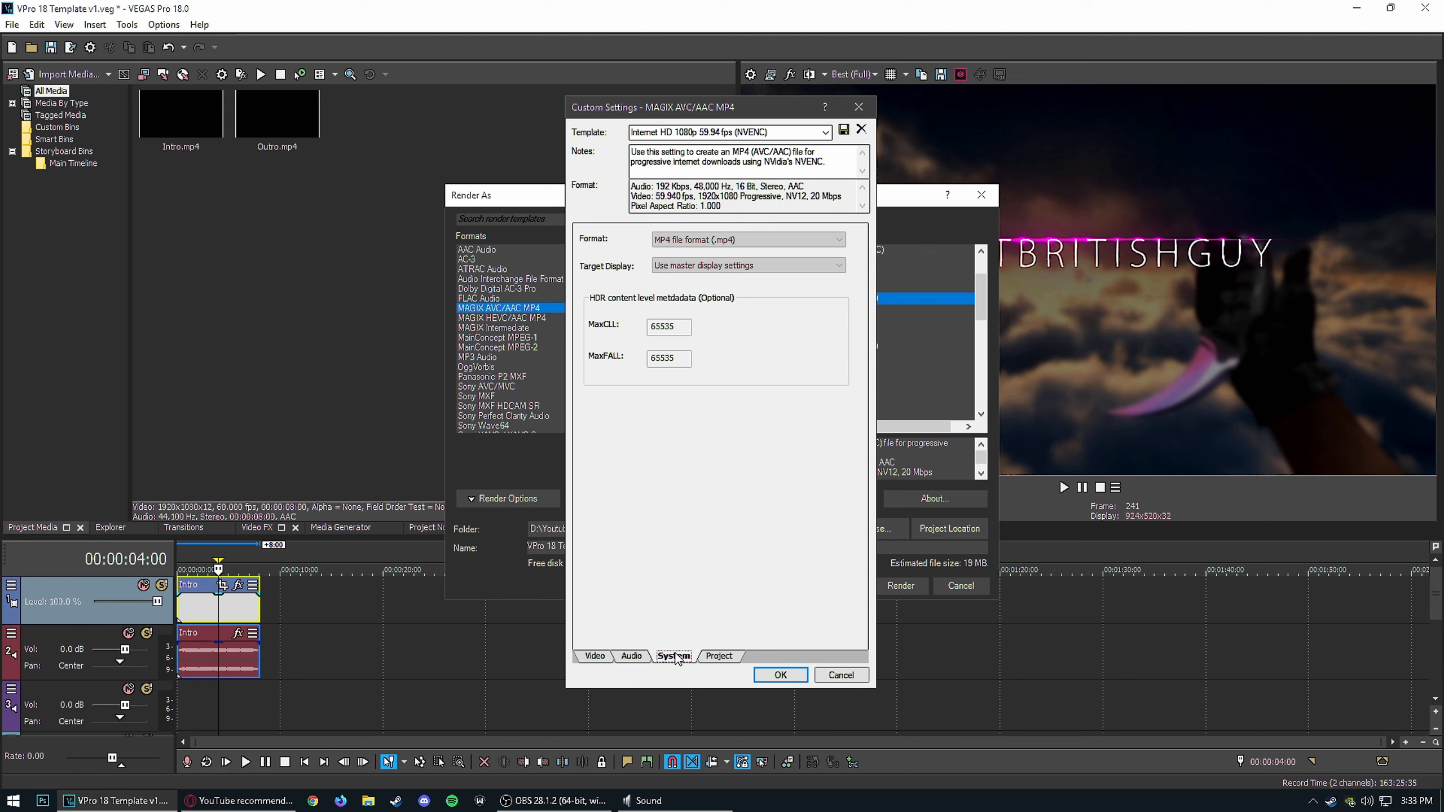
{"action": "left_click", "coordinate": [719, 657]}
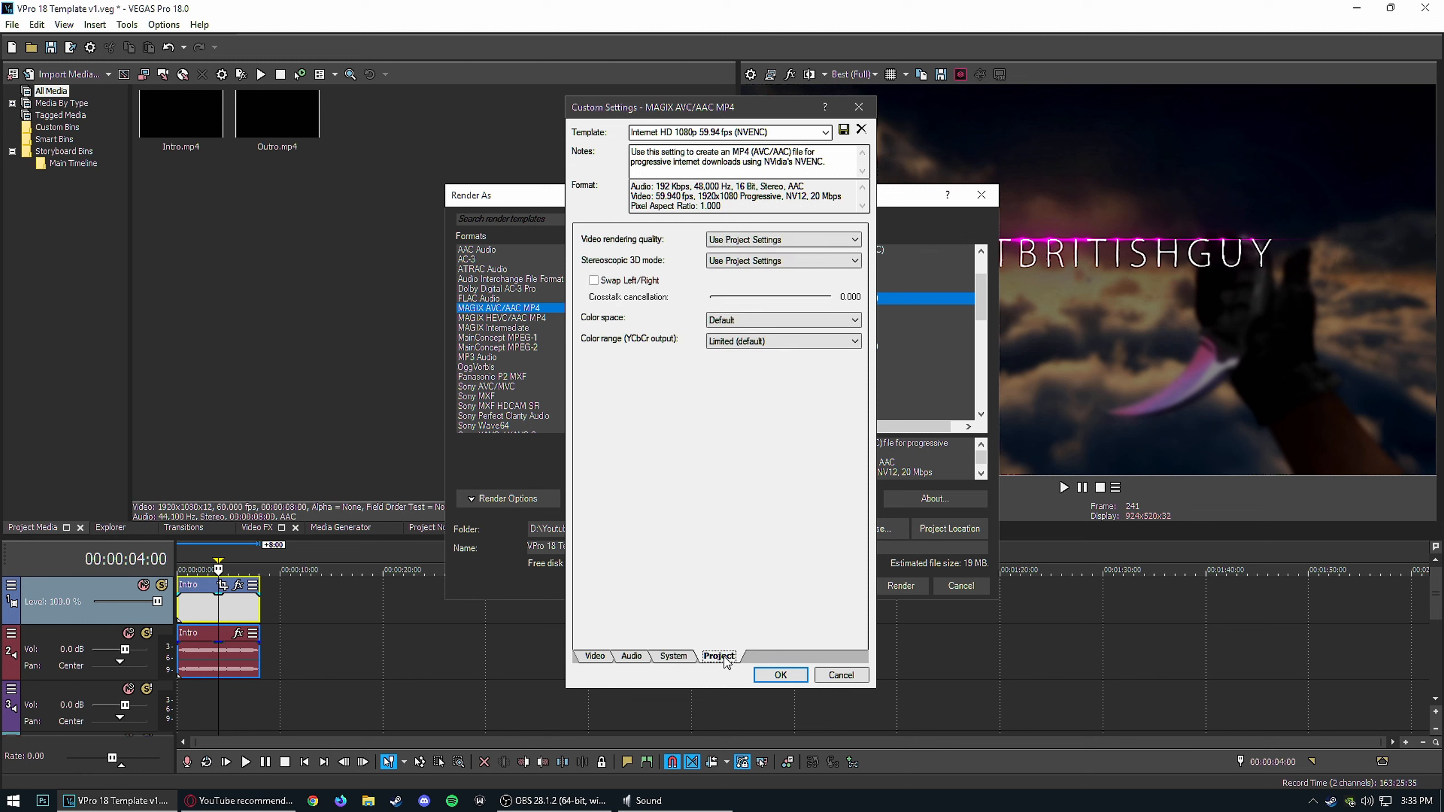
{"action": "left_click", "coordinate": [745, 241]}
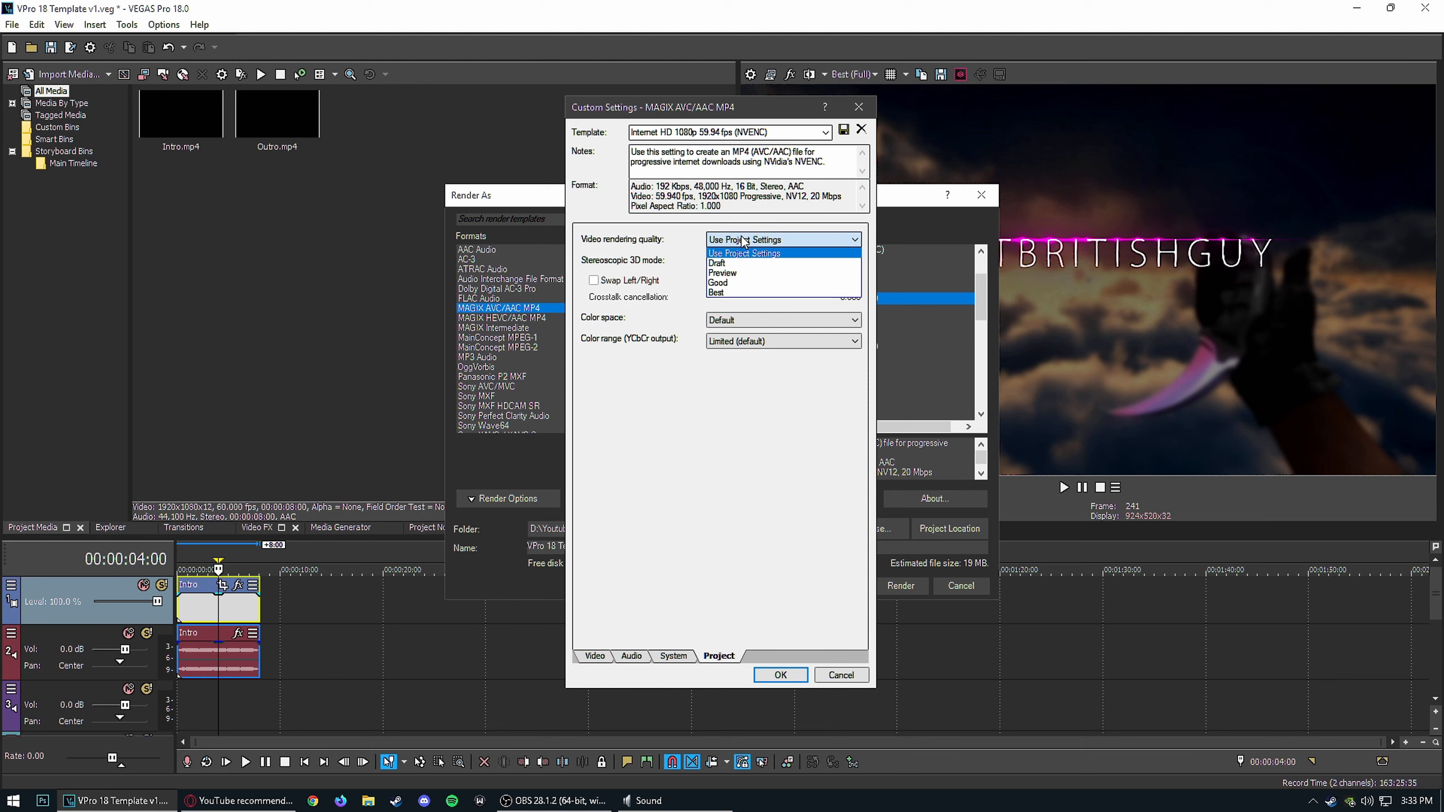
{"action": "left_click", "coordinate": [718, 293]}
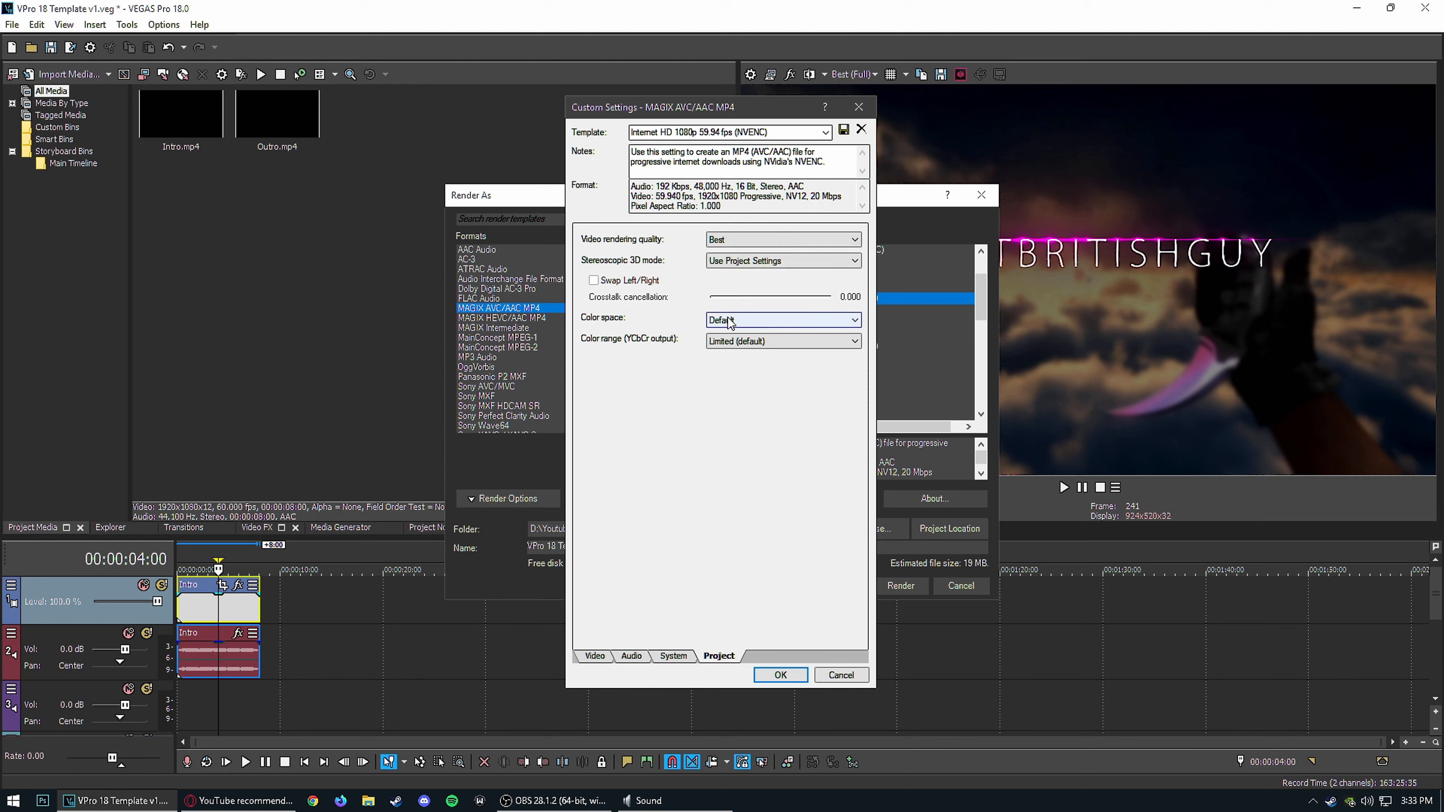
{"action": "left_click", "coordinate": [741, 342]}
{"action": "left_click", "coordinate": [716, 364]}
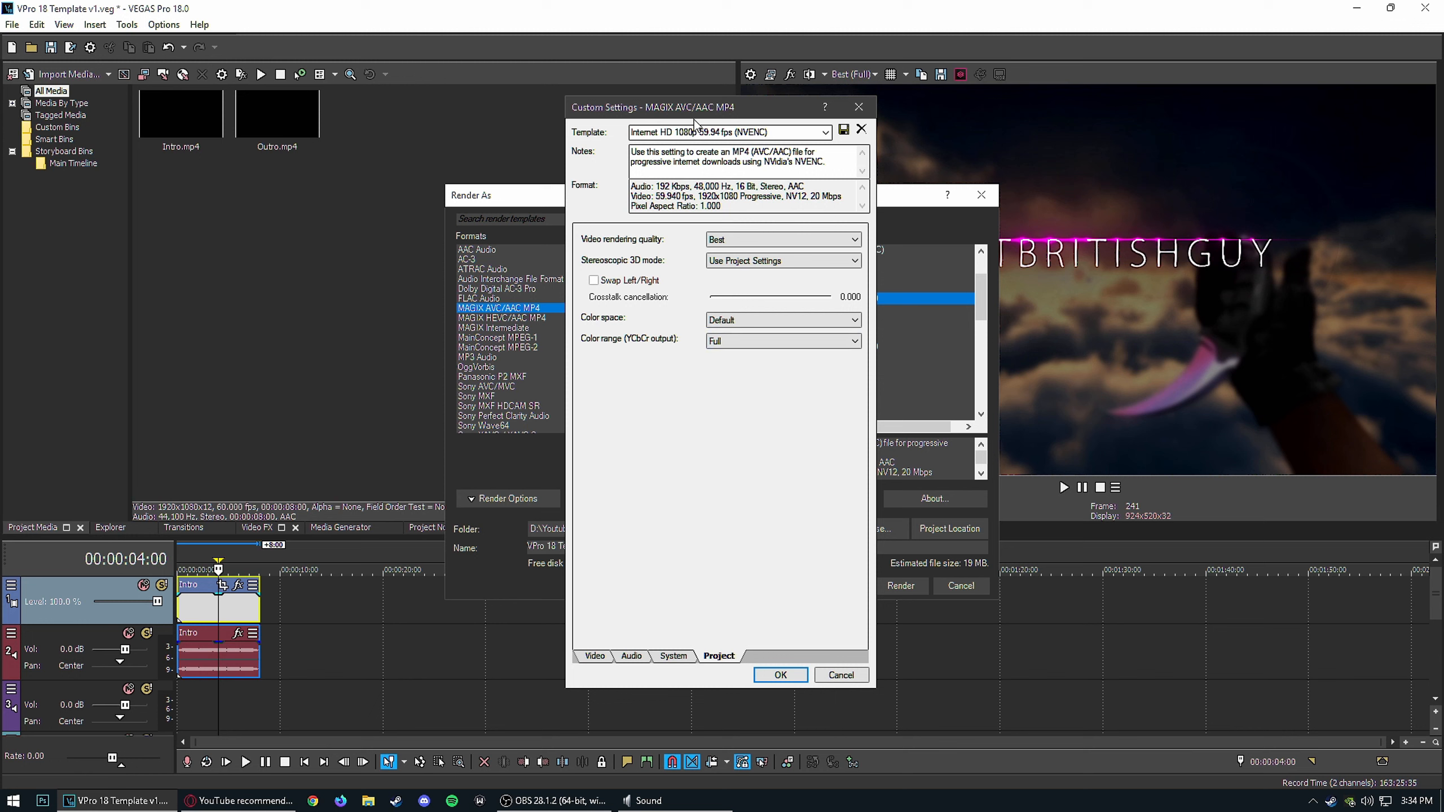
Step: Save the customized settings as a template named "Youtube 1080p 60fps (NVENC) 2" and close the custom settings
{"action": "left_click", "coordinate": [733, 132]}
{"action": "left_click", "coordinate": [732, 132]}
{"action": "left_click_drag", "start_coordinate": [733, 132], "coordinate": [631, 132]}
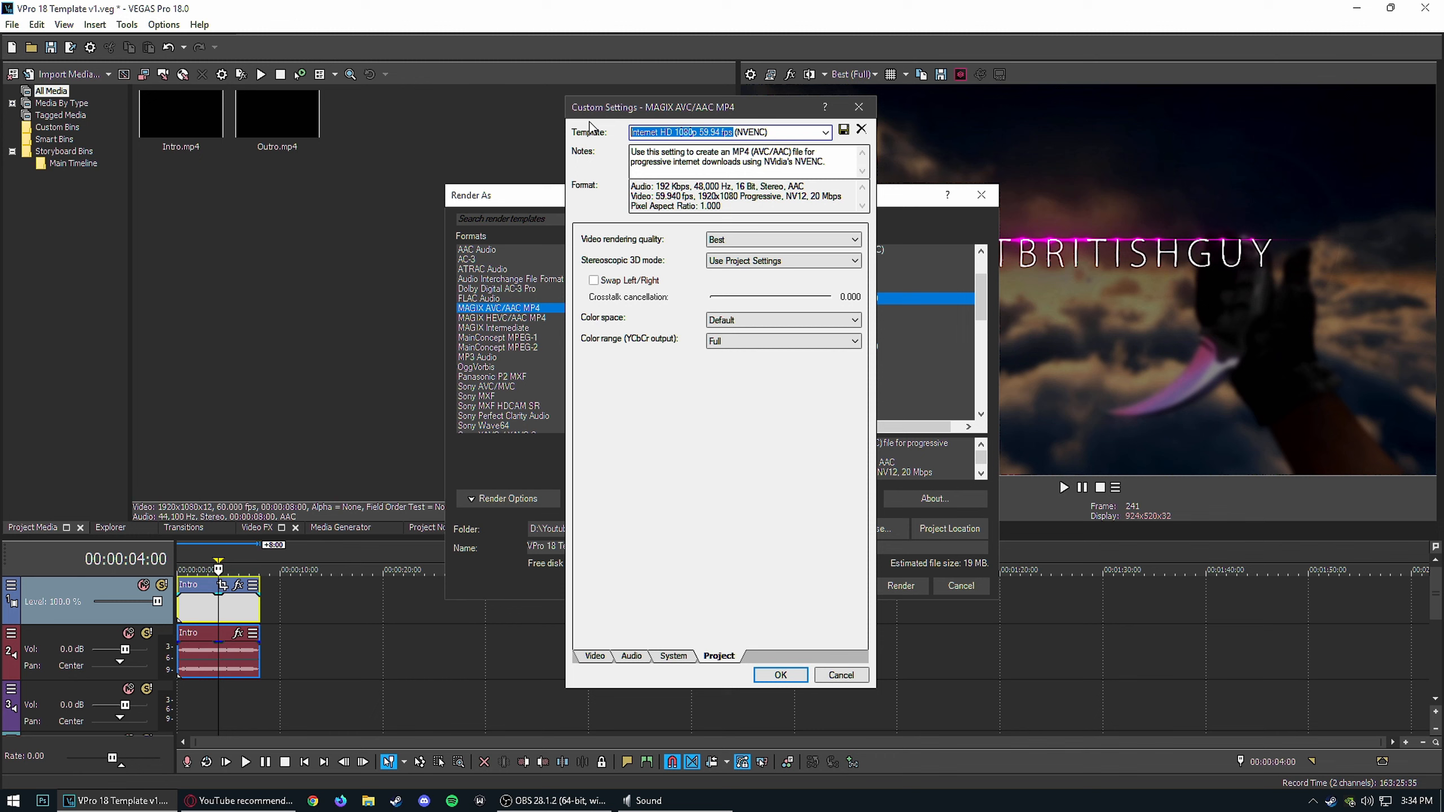
{"action": "type", "text": "Youtube 10"}
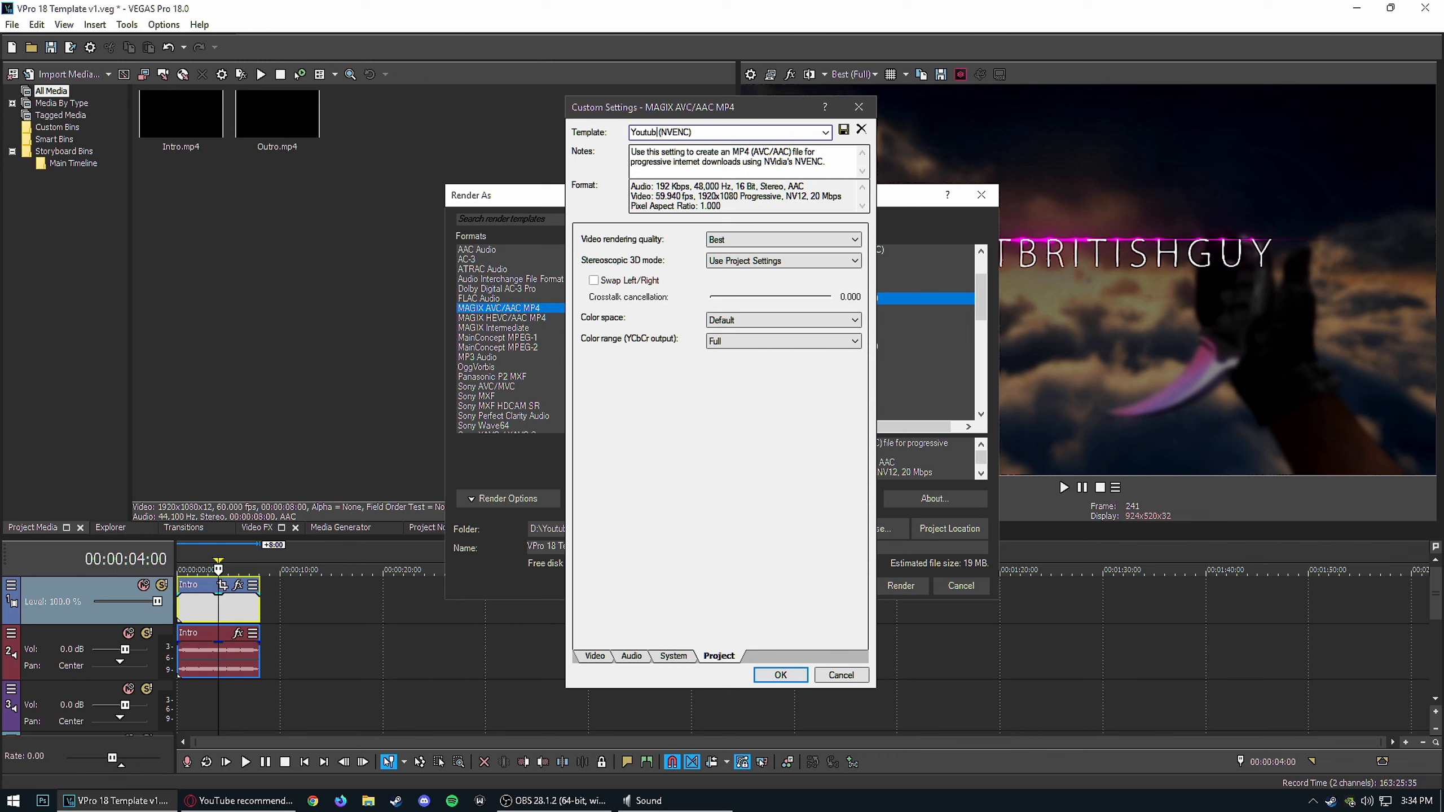
{"action": "type", "text": "80p 60fps"}
{"action": "key", "text": "BackSpace"}
{"action": "left_click", "coordinate": [843, 130]}
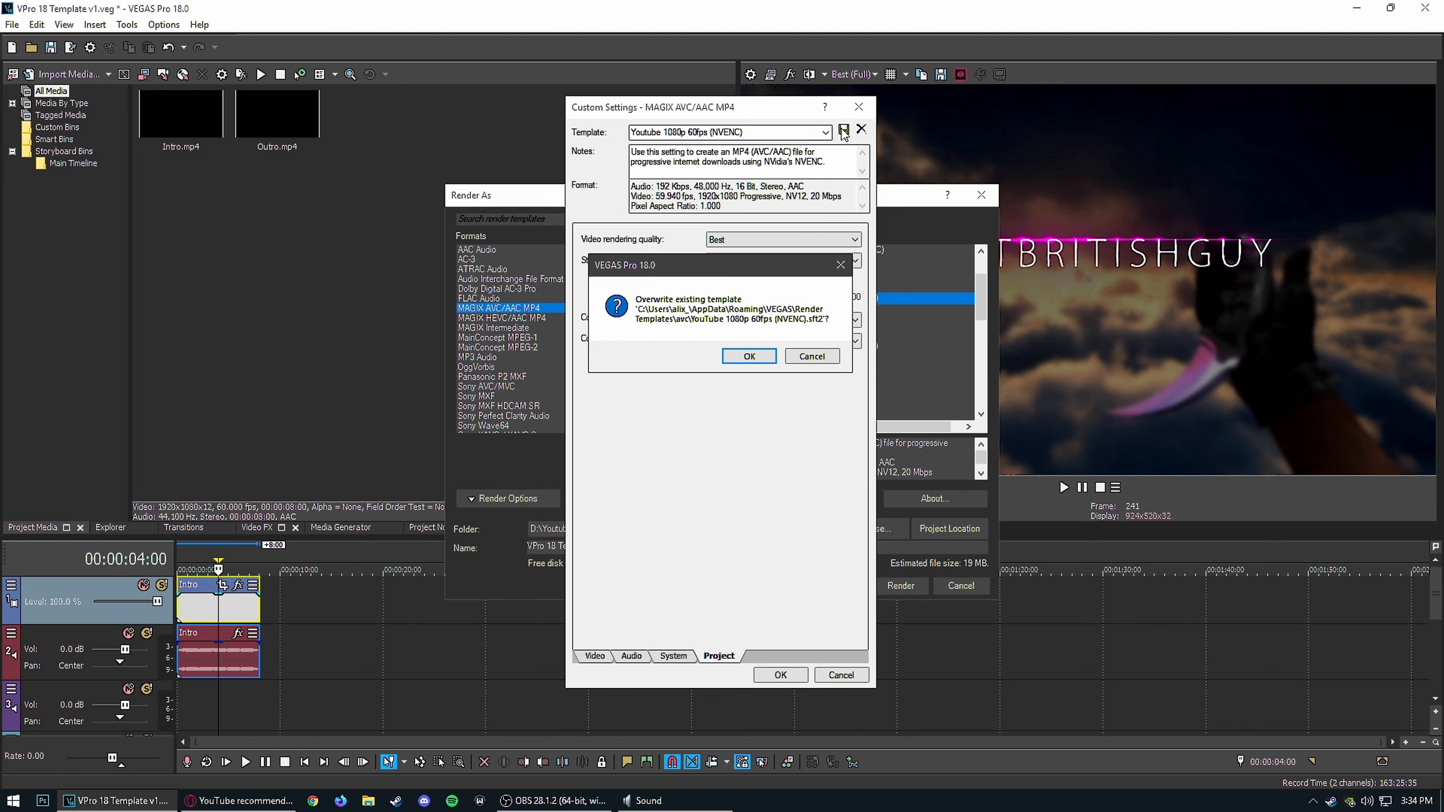
{"action": "left_click", "coordinate": [750, 358]}
{"action": "left_click", "coordinate": [805, 129]}
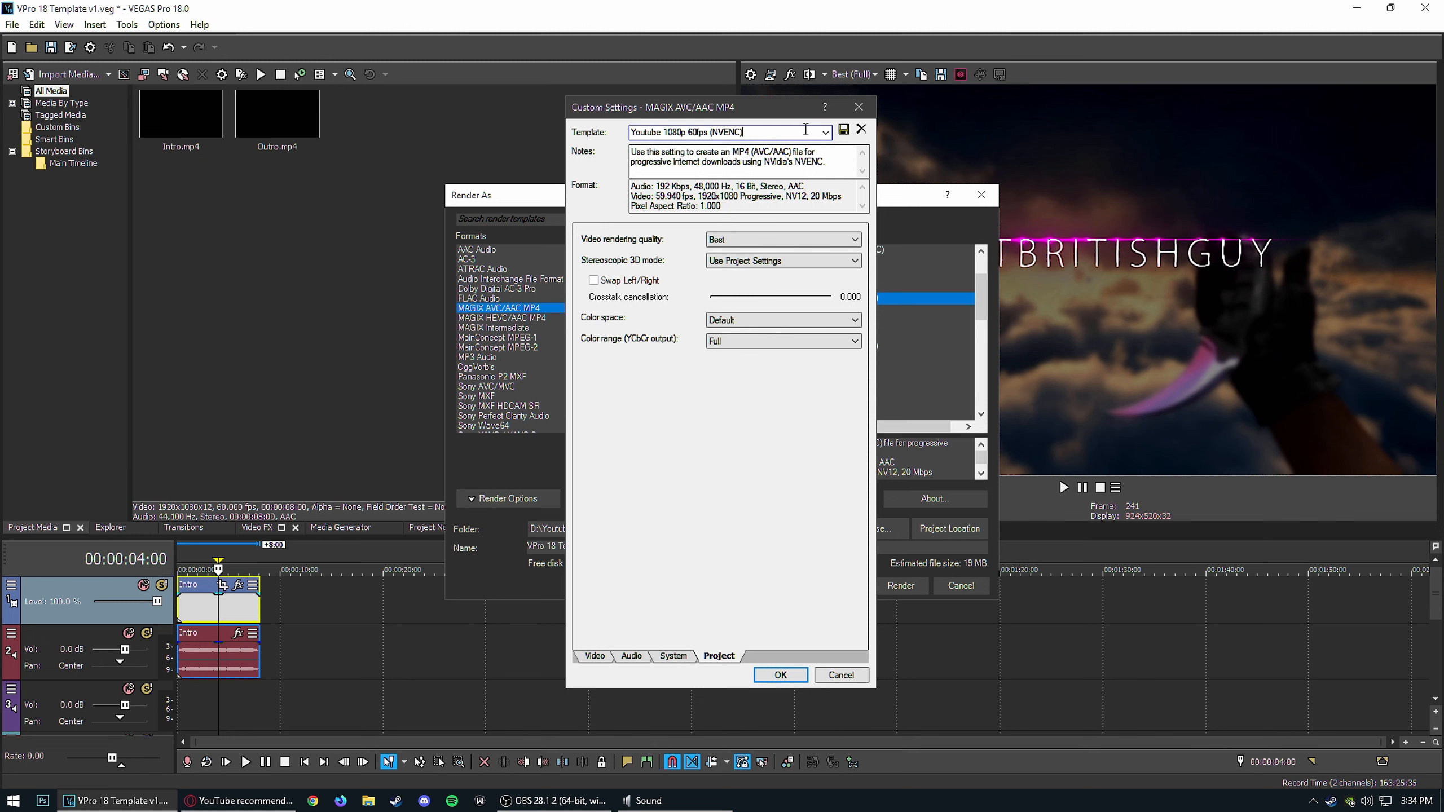
{"action": "type", "text": "2"}
{"action": "left_click", "coordinate": [843, 130]}
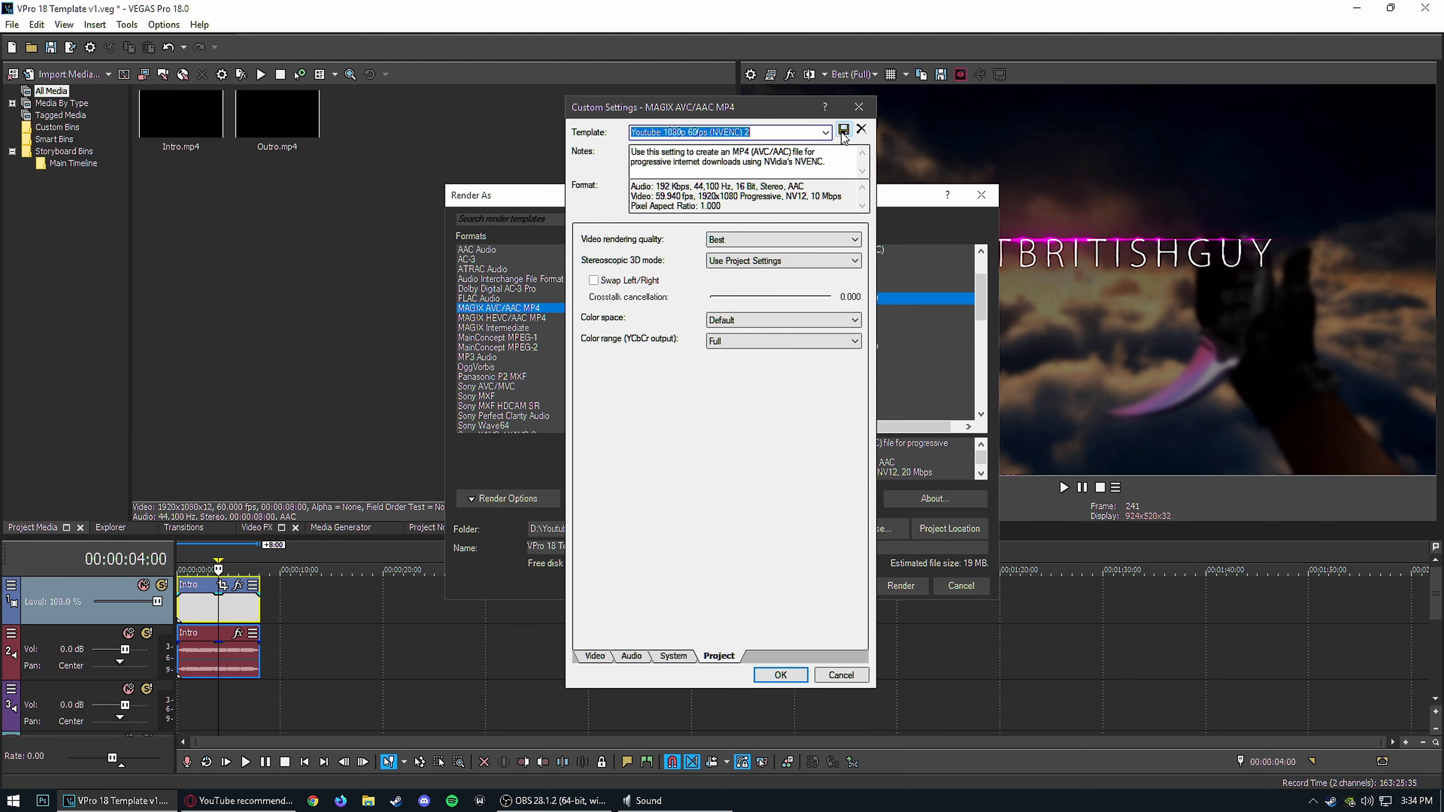
{"action": "left_click", "coordinate": [782, 675]}
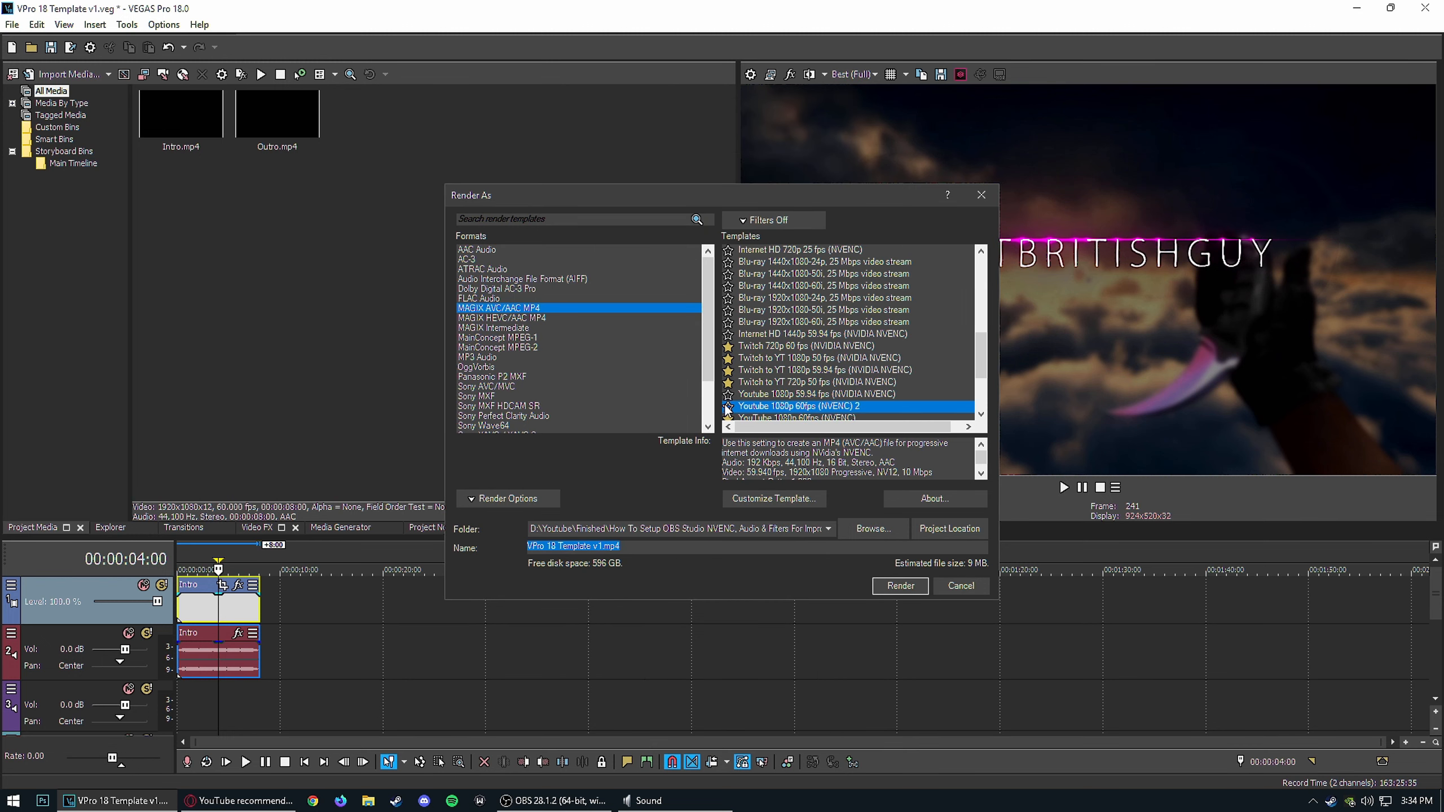
Step: Mark the "Youtube 1080p 60fps (NVENC) 2" template as a favorite and filter the render templates to show only favorites
{"action": "scroll", "coordinate": [825, 412], "scroll_direction": "down", "scroll_amount": 1}
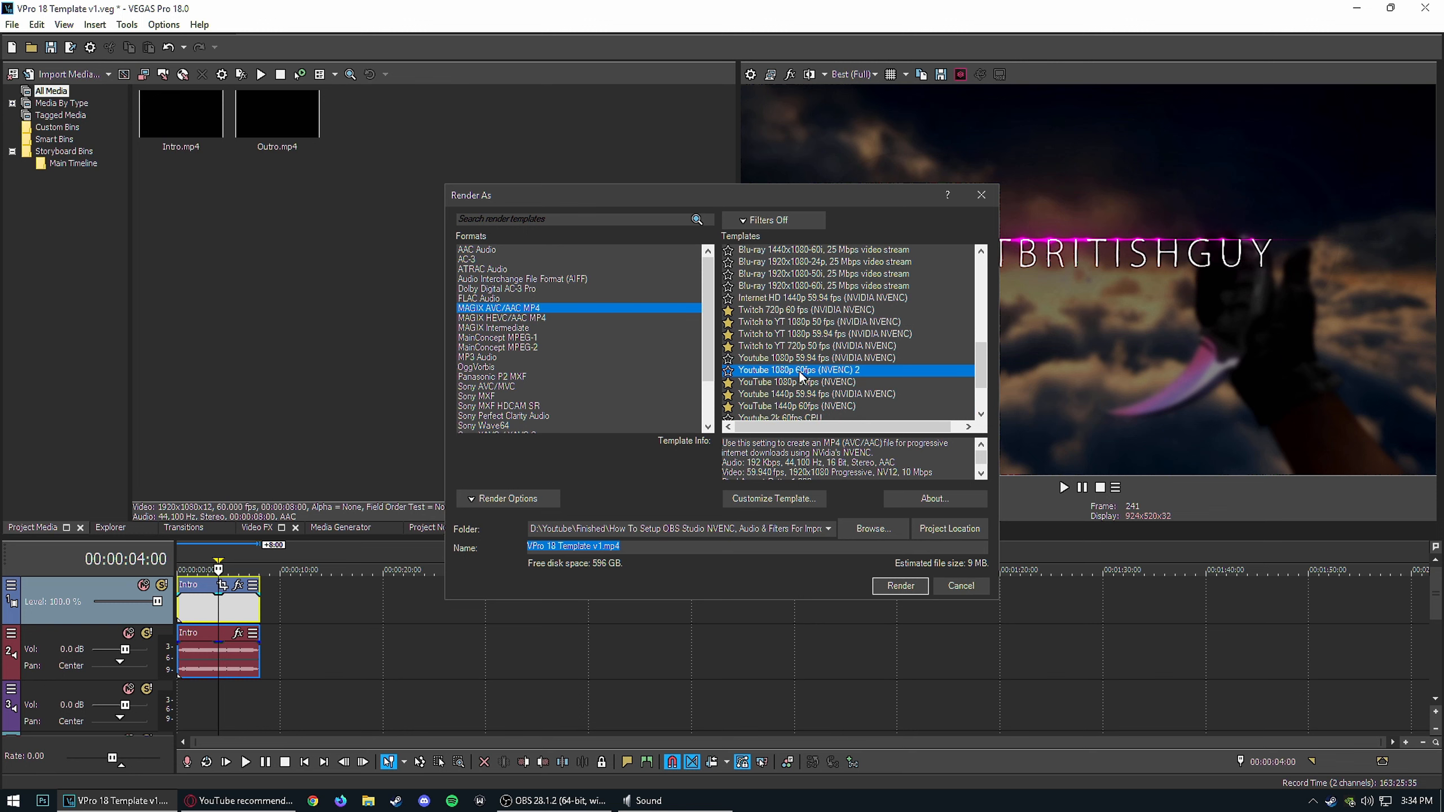
{"action": "left_click", "coordinate": [729, 371]}
{"action": "left_click", "coordinate": [755, 218]}
{"action": "left_click", "coordinate": [728, 235]}
{"action": "left_click", "coordinate": [747, 217]}
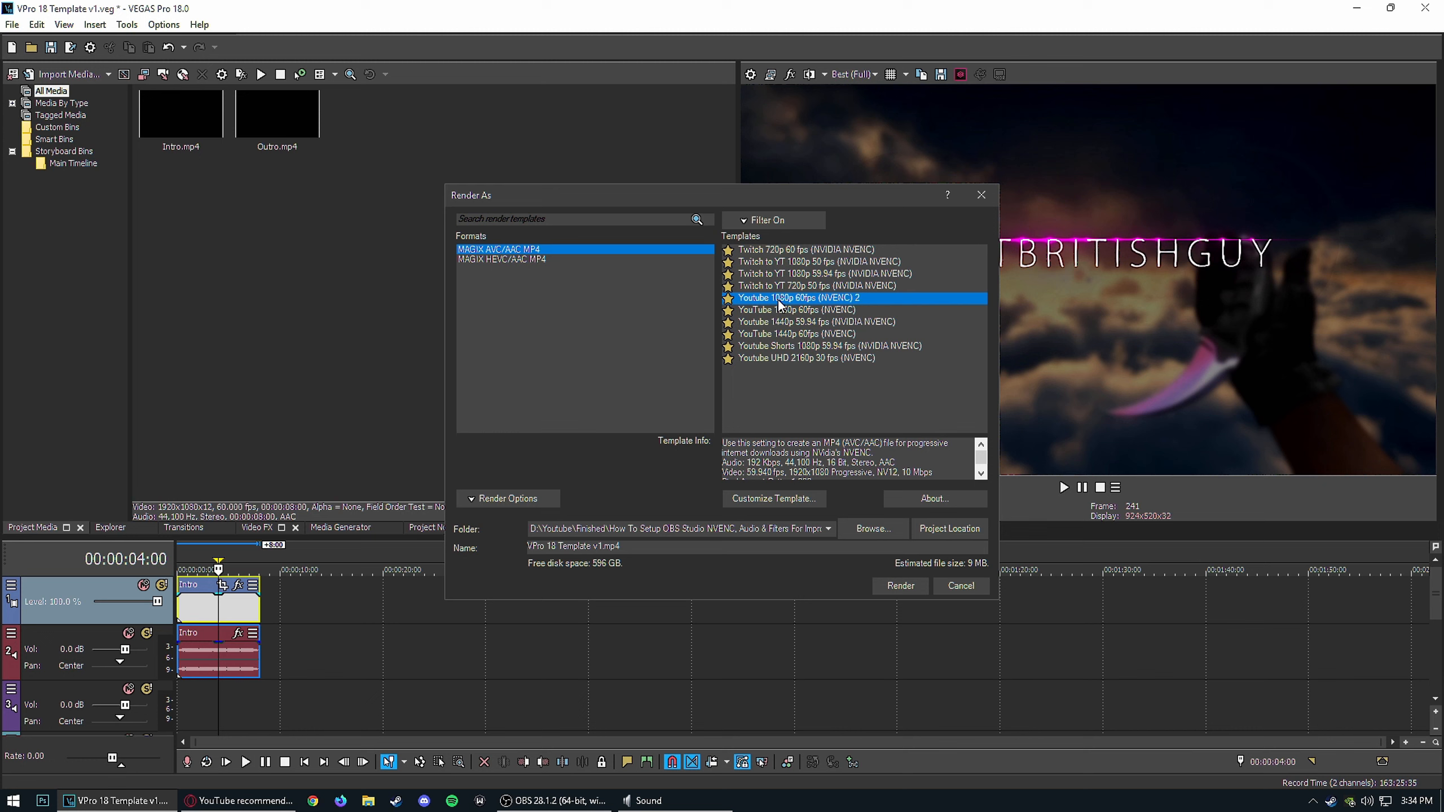
Step: Choose the MAGIX AVC/AAC MP4 format and select "Youtube 1080p 60fps (NVENC) 2" among the favorite templates
{"action": "left_click_drag", "start_coordinate": [588, 192], "coordinate": [528, 186]}
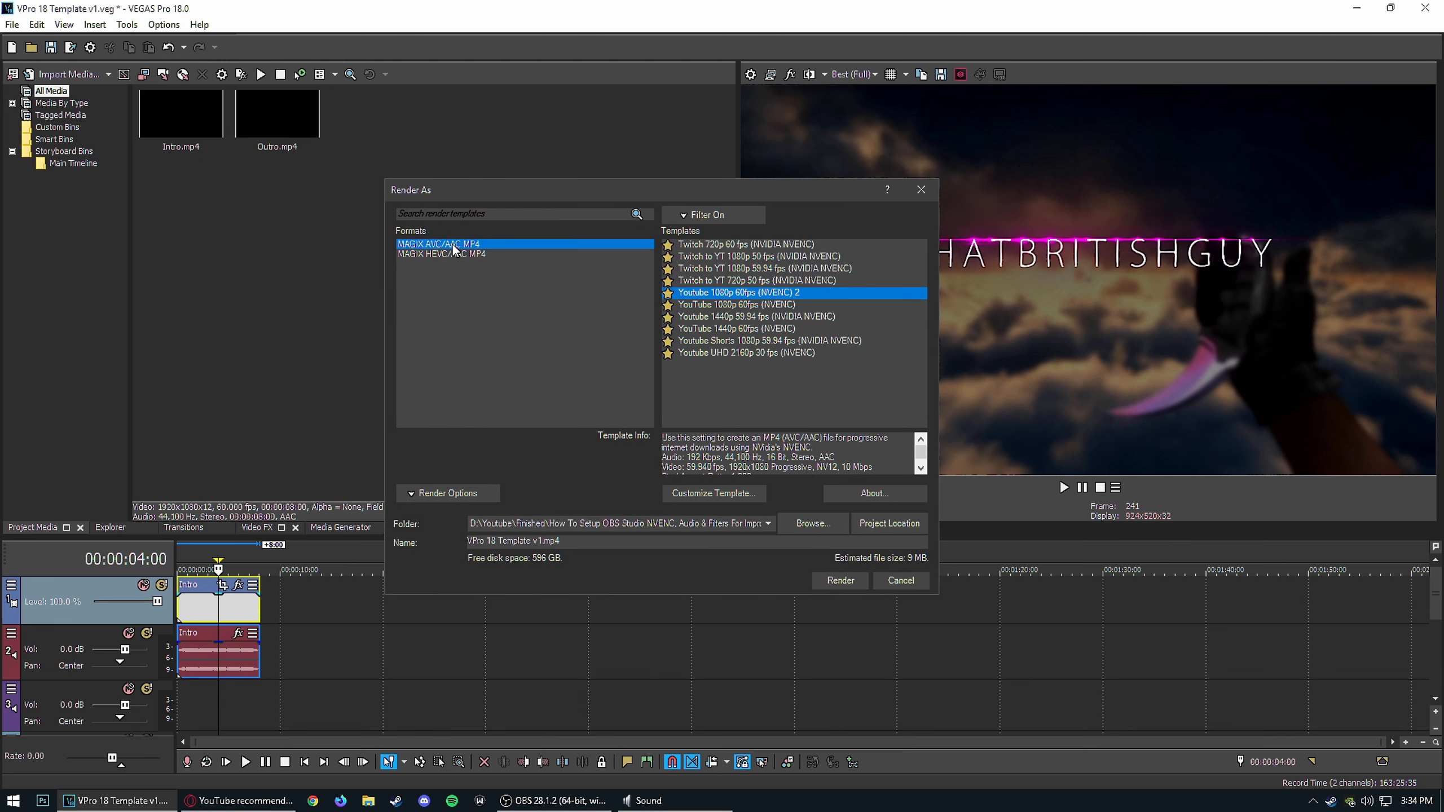
{"action": "left_click", "coordinate": [453, 244]}
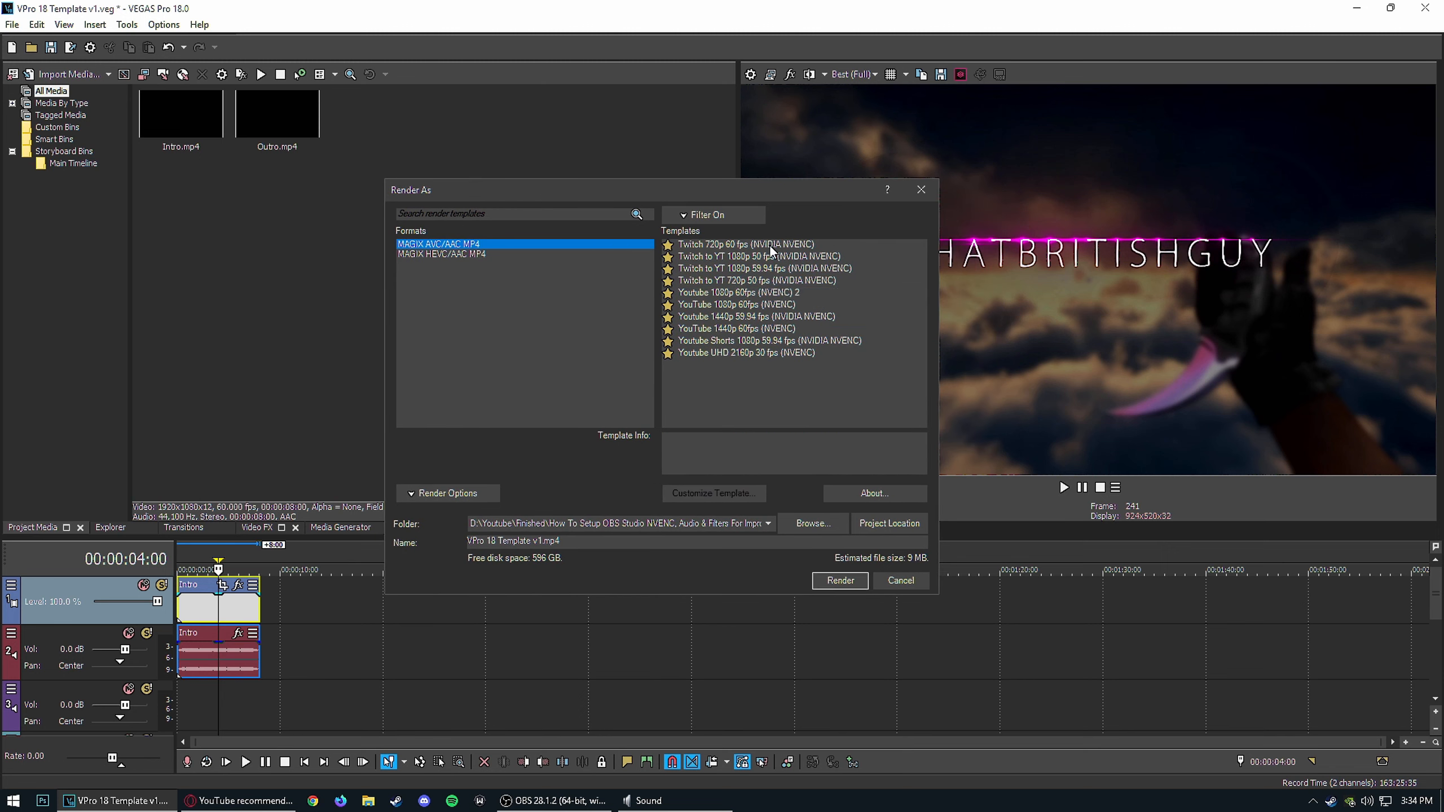
{"action": "left_click", "coordinate": [756, 292]}
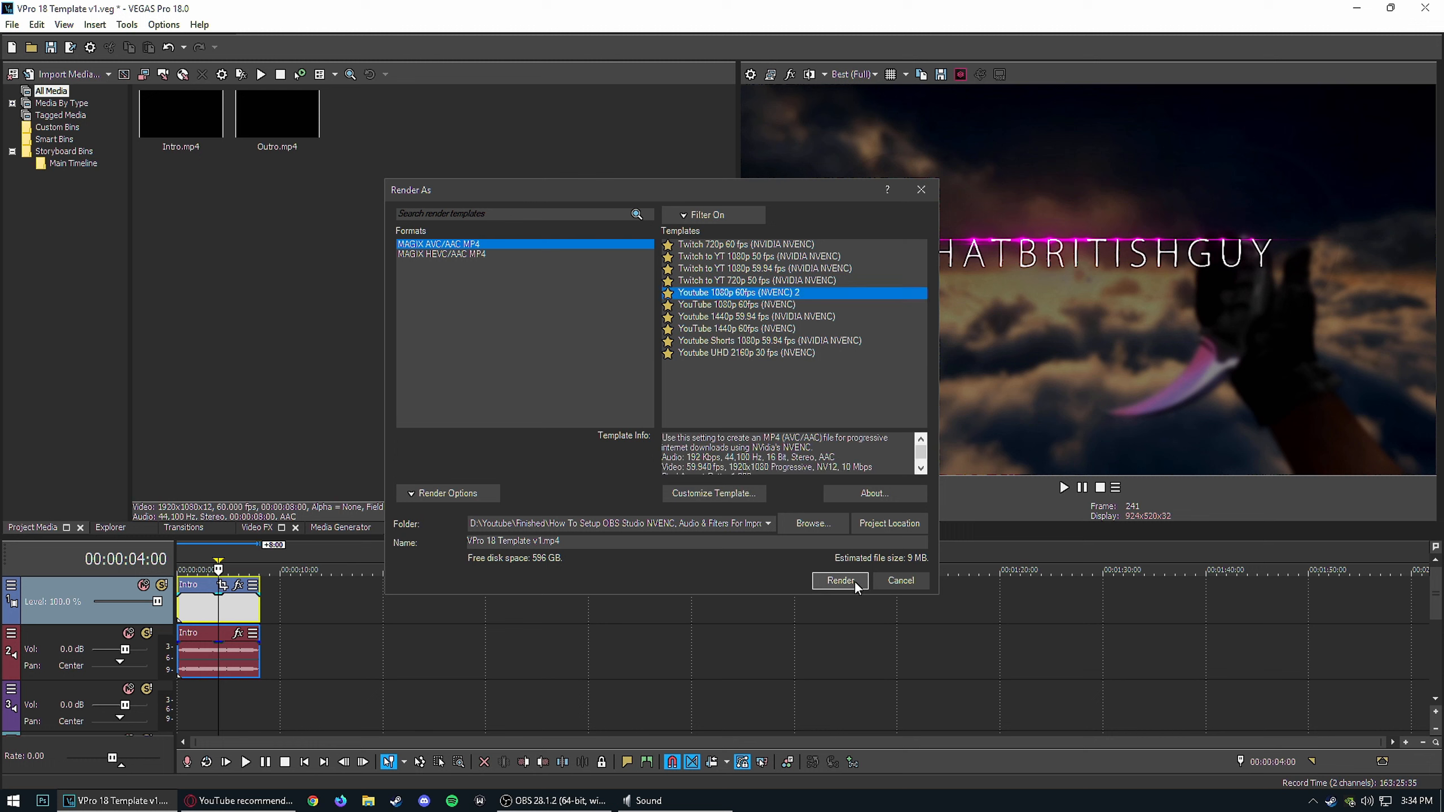
{"action": "left_click", "coordinate": [713, 215]}
{"action": "left_click", "coordinate": [707, 215]}
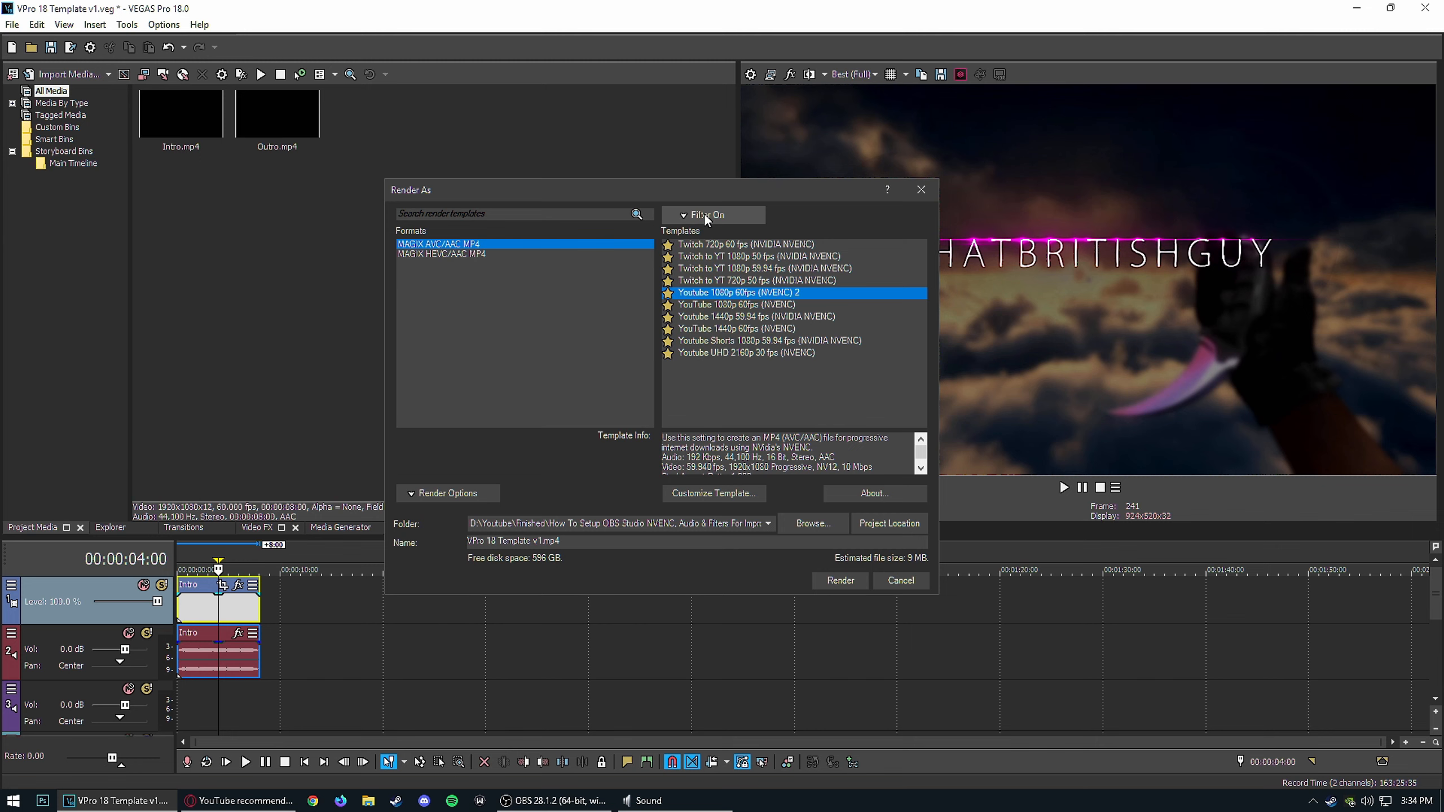
Step: Compare the playback quality and codec details of the DayZ and OBS Studio setup videos on YouTube in the browser
{"action": "left_click", "coordinate": [239, 801]}
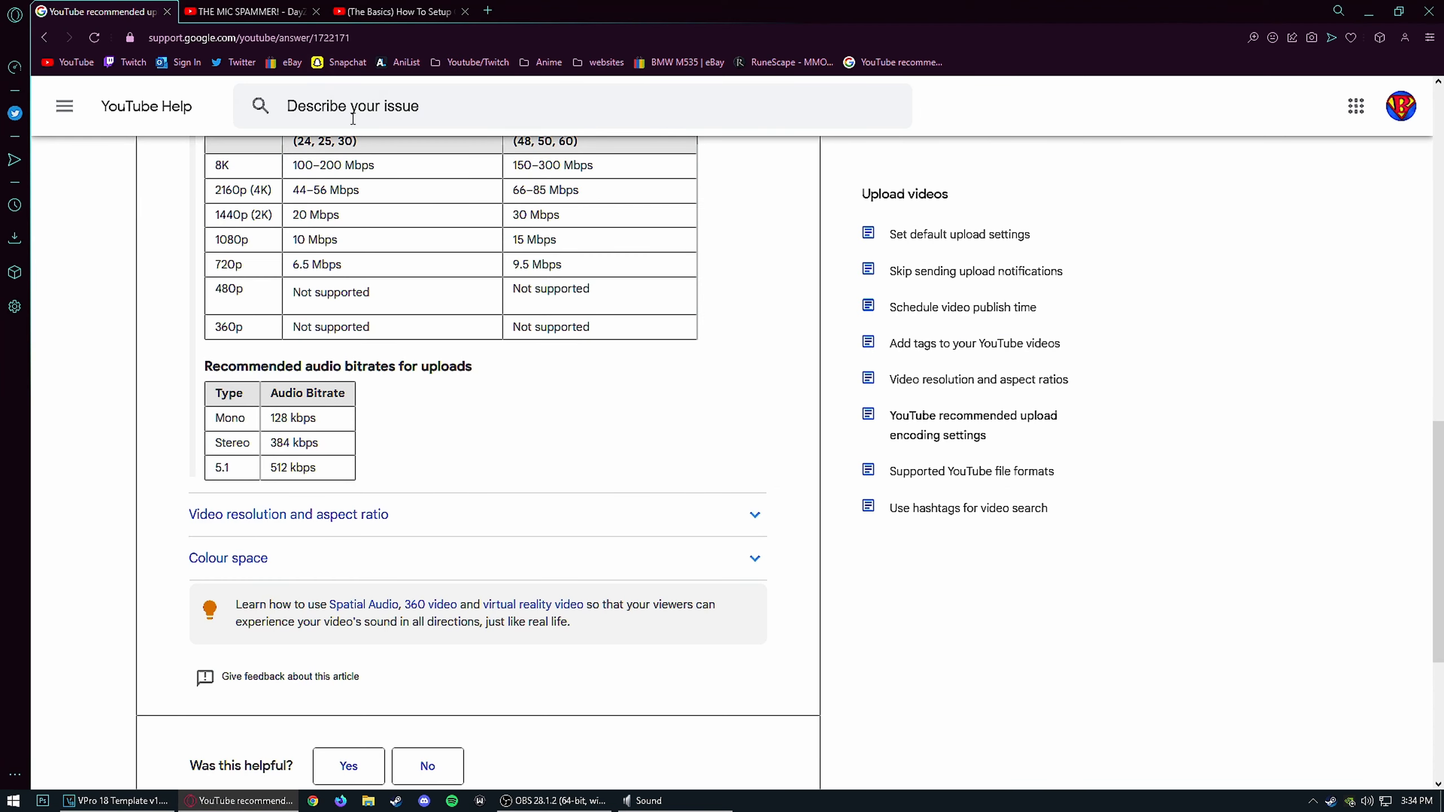
{"action": "left_click", "coordinate": [281, 11]}
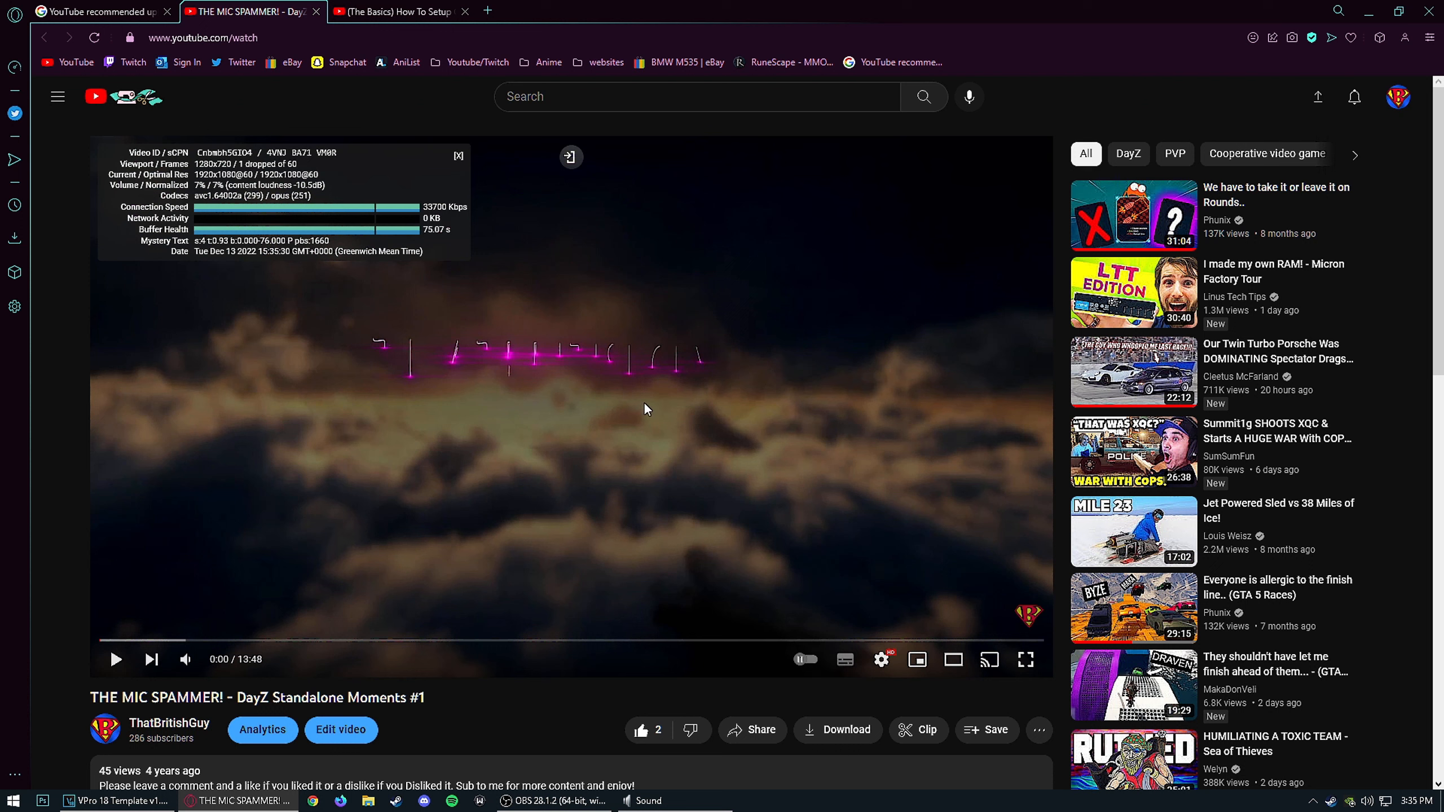
{"action": "left_click", "coordinate": [881, 660]}
{"action": "left_click", "coordinate": [960, 609]}
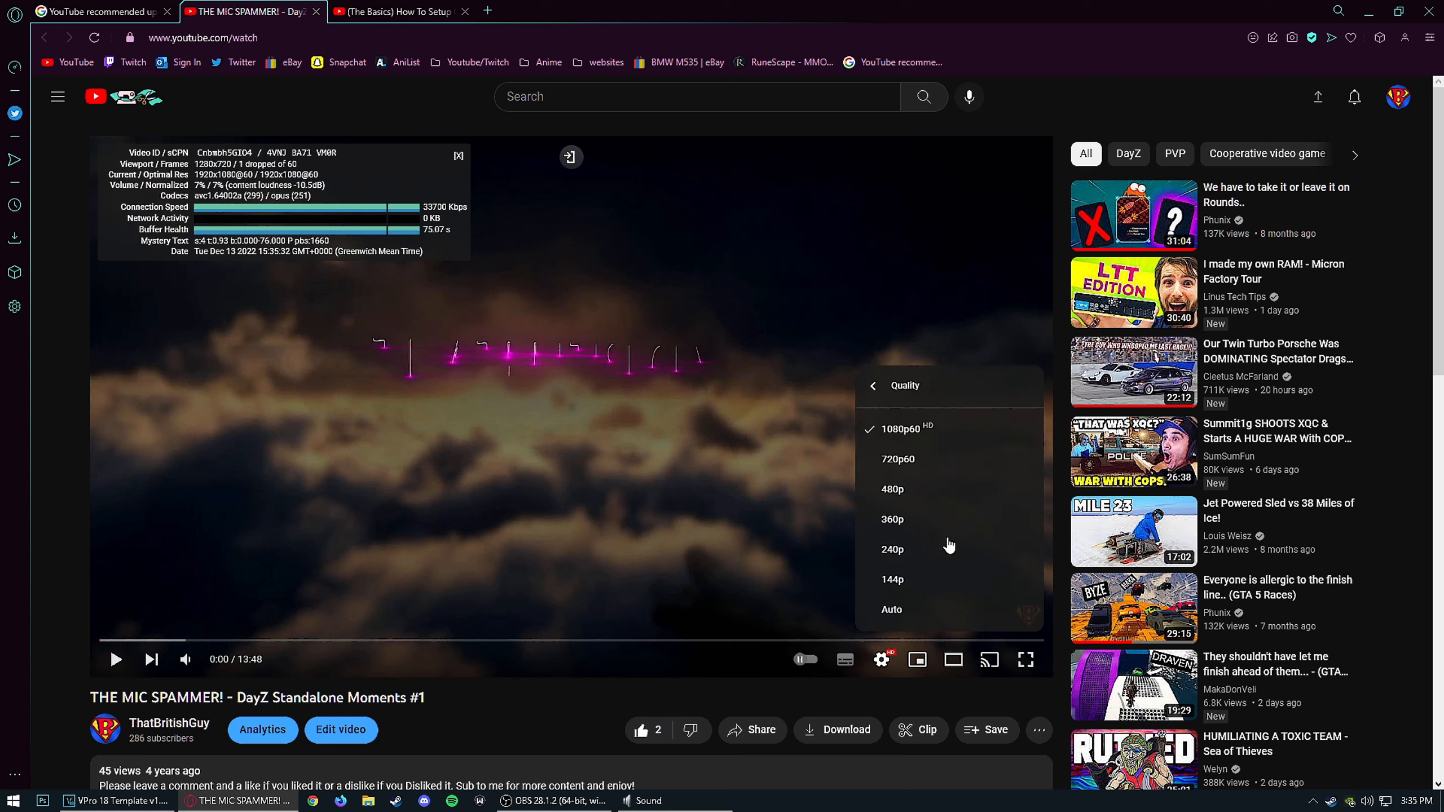
{"action": "left_click", "coordinate": [935, 428]}
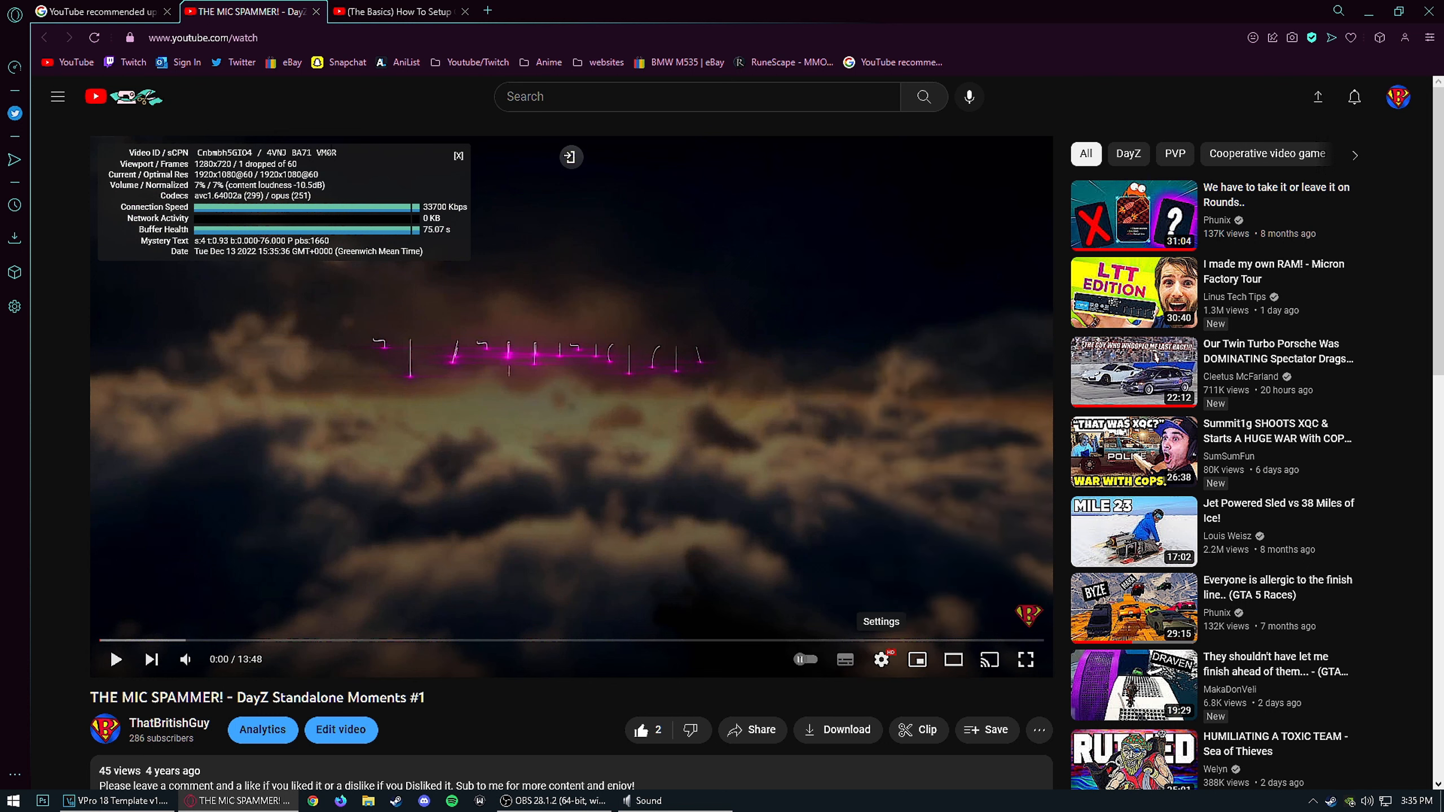
{"action": "key", "text": "ctrl+Tab"}
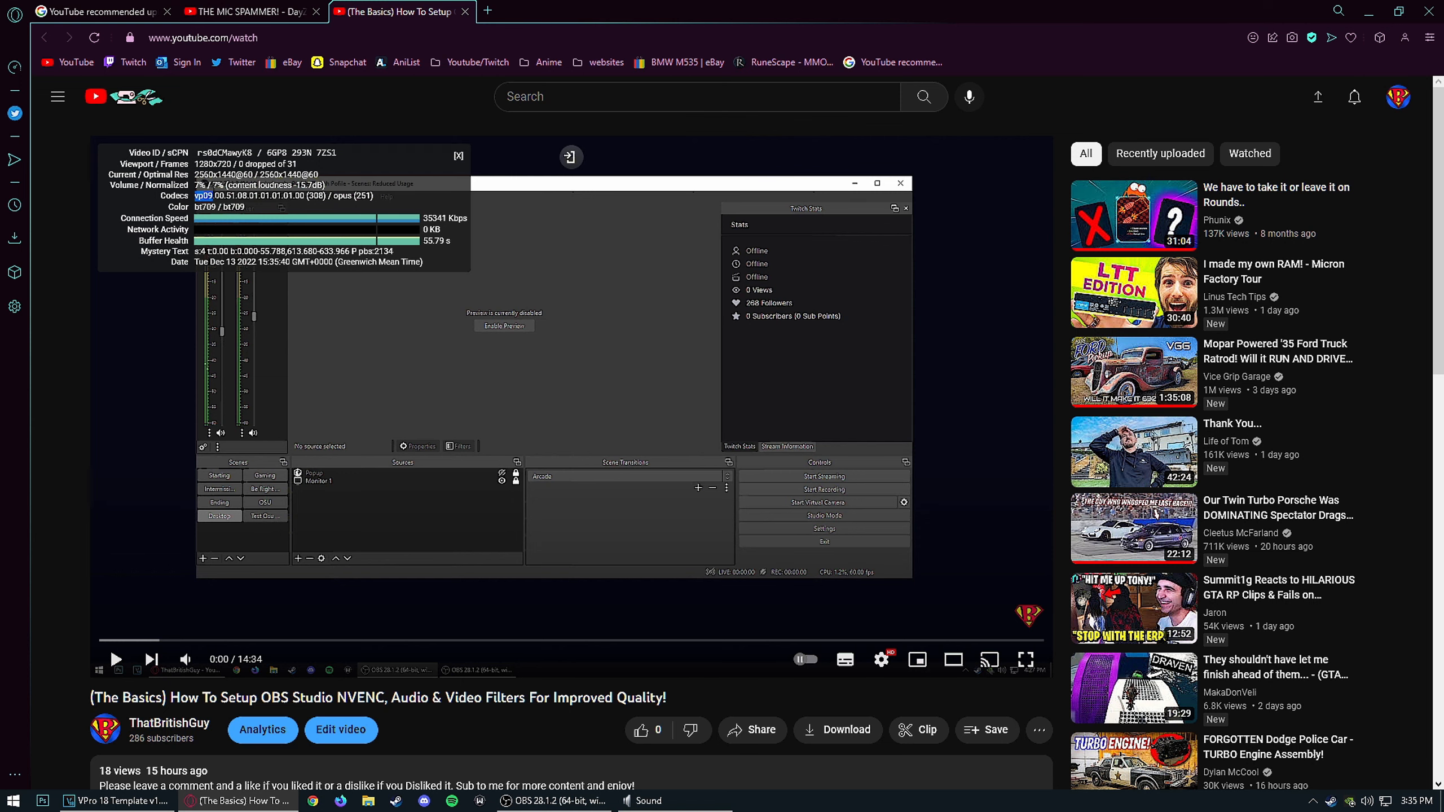
{"action": "left_click", "coordinate": [248, 12]}
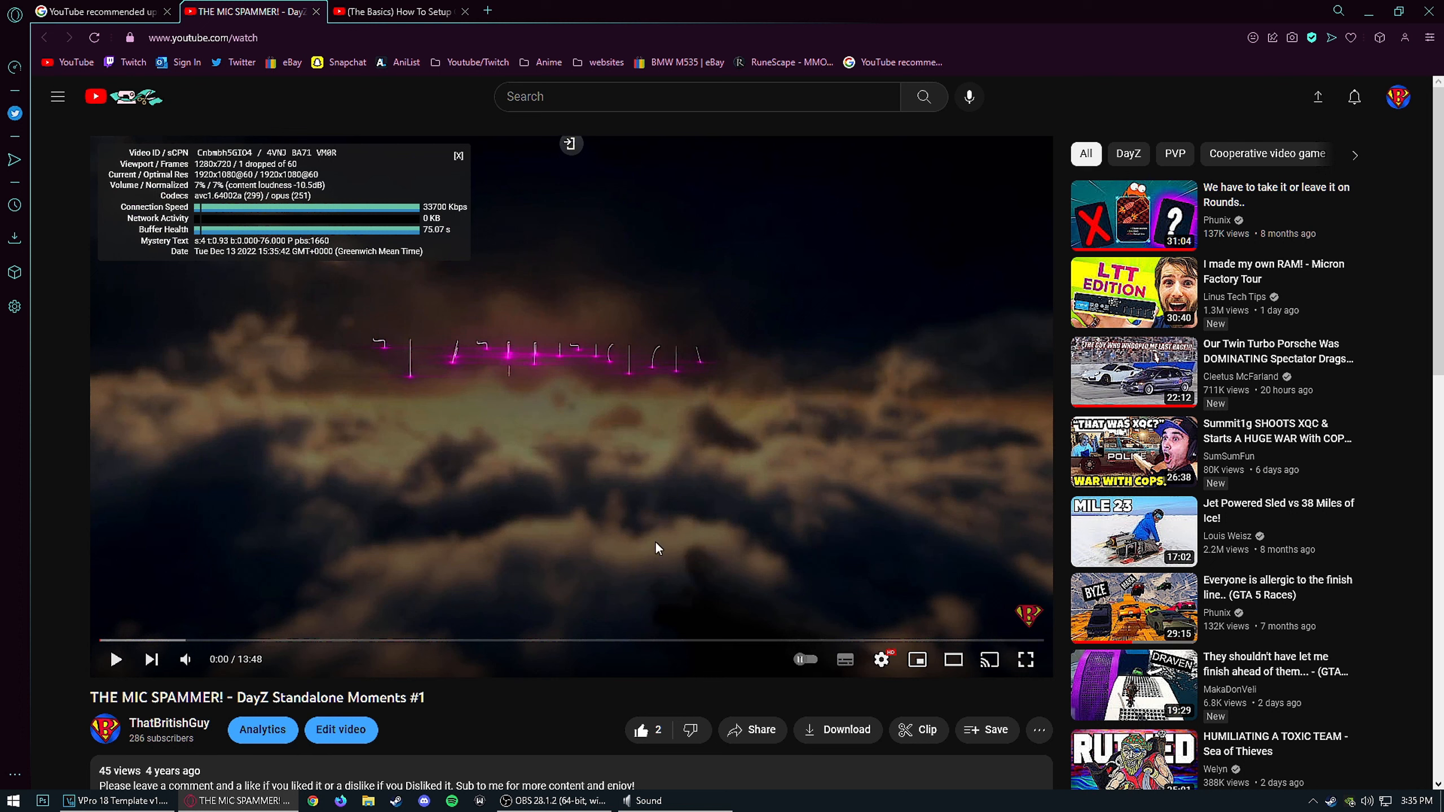
{"action": "left_click_drag", "start_coordinate": [194, 196], "coordinate": [212, 196]}
{"action": "left_click", "coordinate": [1364, 14]}
Step: Turn off the favorites filter and select the Internet HD 1080p 59.94 fps (NVENC) template under MAGIX AVC/AAC MP4
{"action": "left_click", "coordinate": [681, 212]}
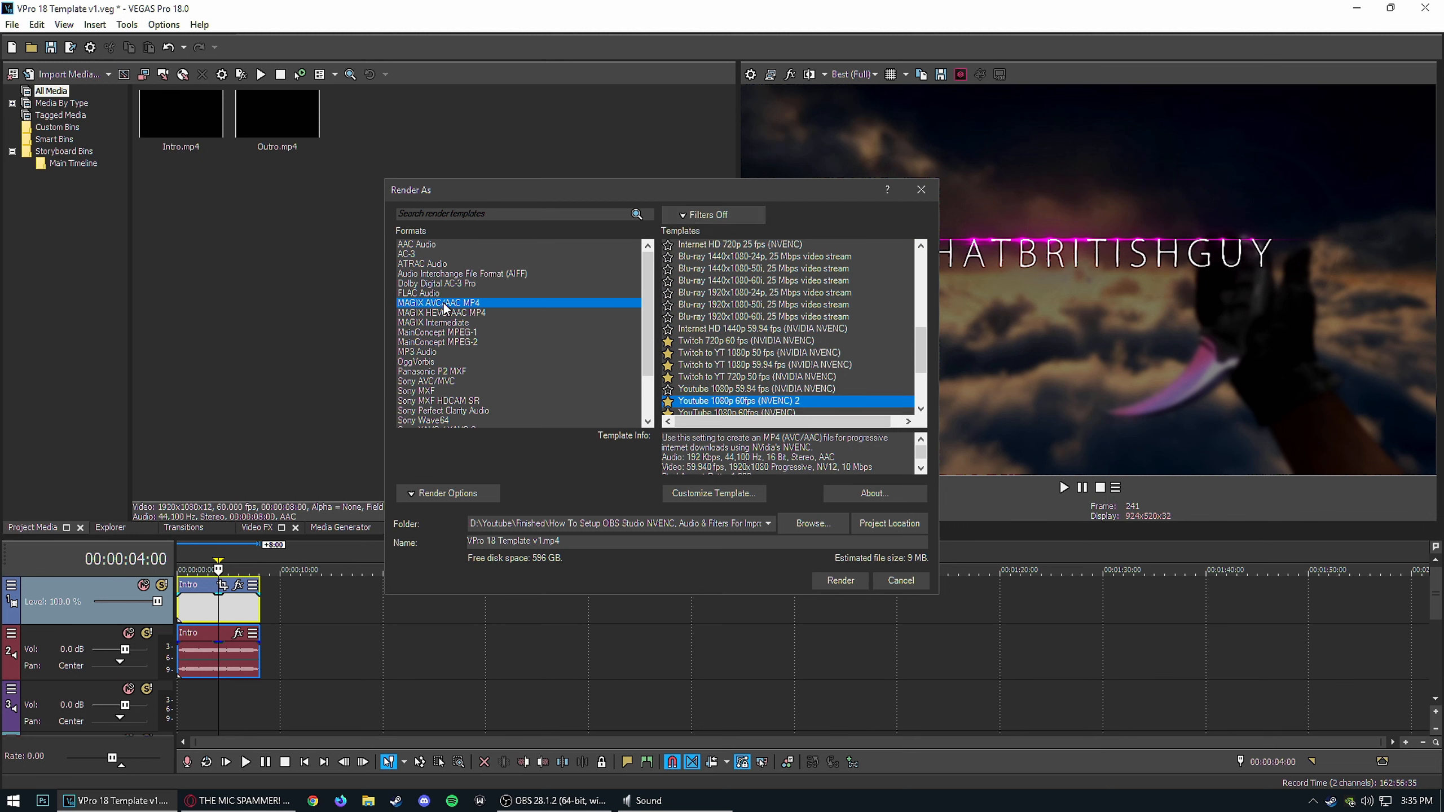
{"action": "left_click", "coordinate": [482, 303]}
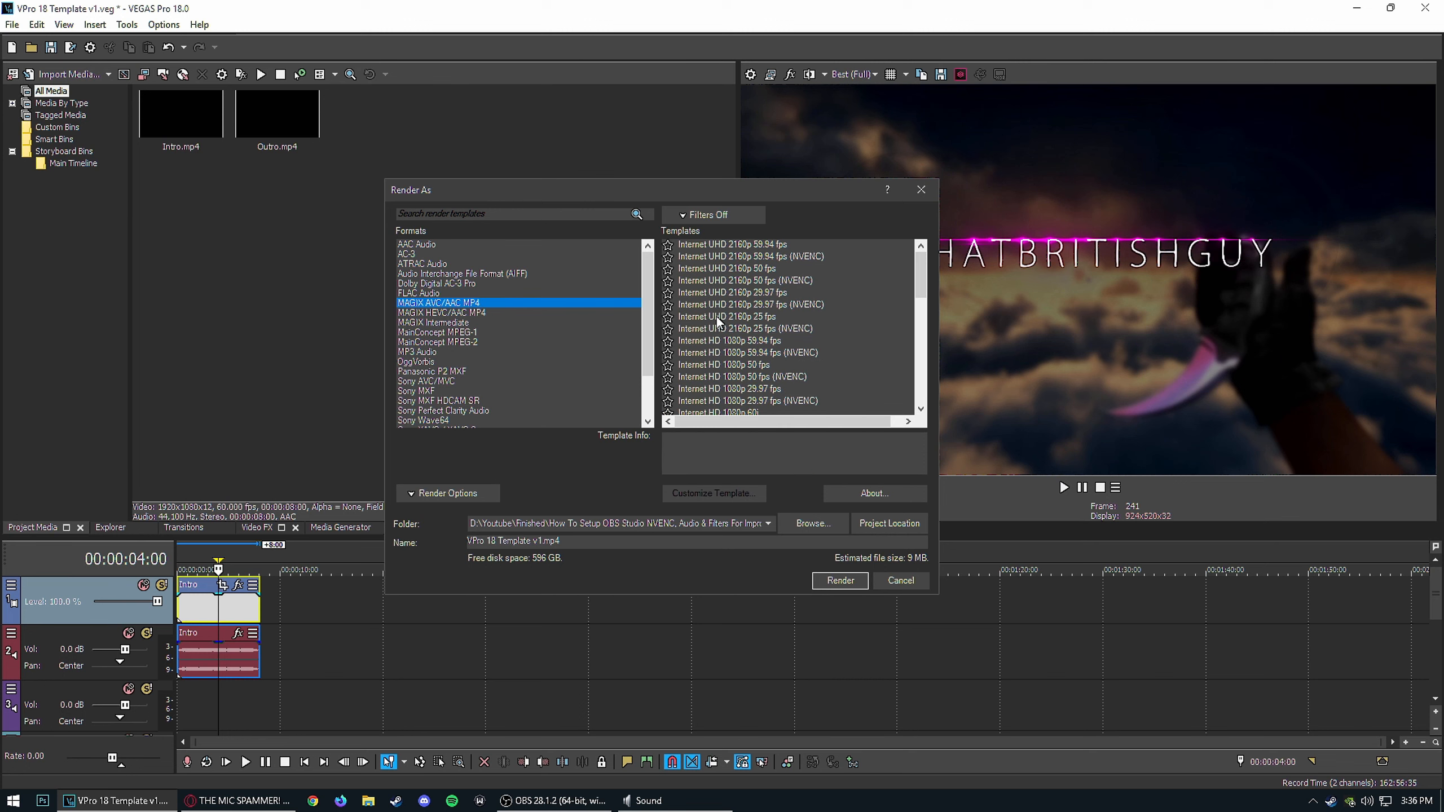
{"action": "left_click", "coordinate": [738, 350]}
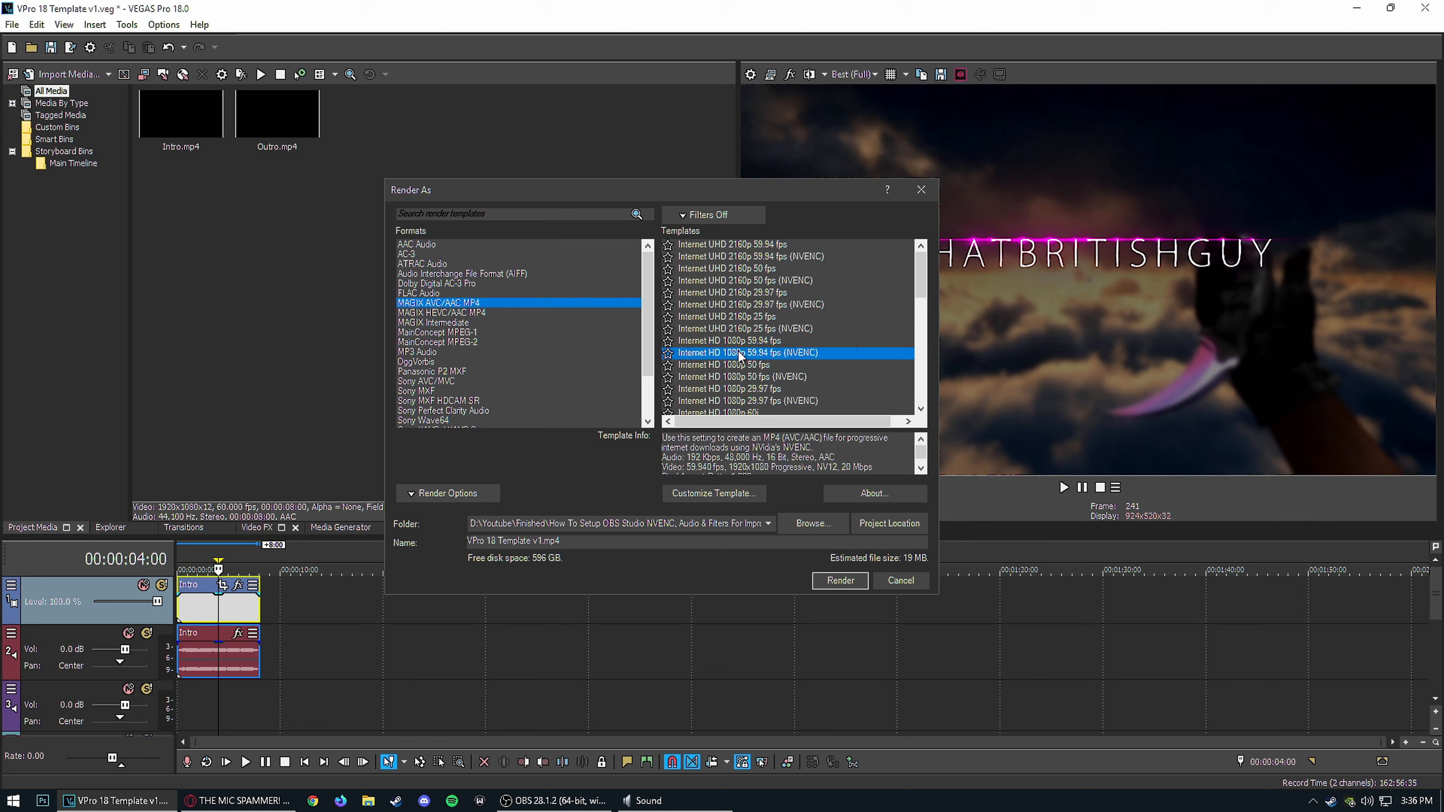
Step: Customize the selected template with a custom frame size of 2560 wide by 1440 high
{"action": "left_click", "coordinate": [718, 494]}
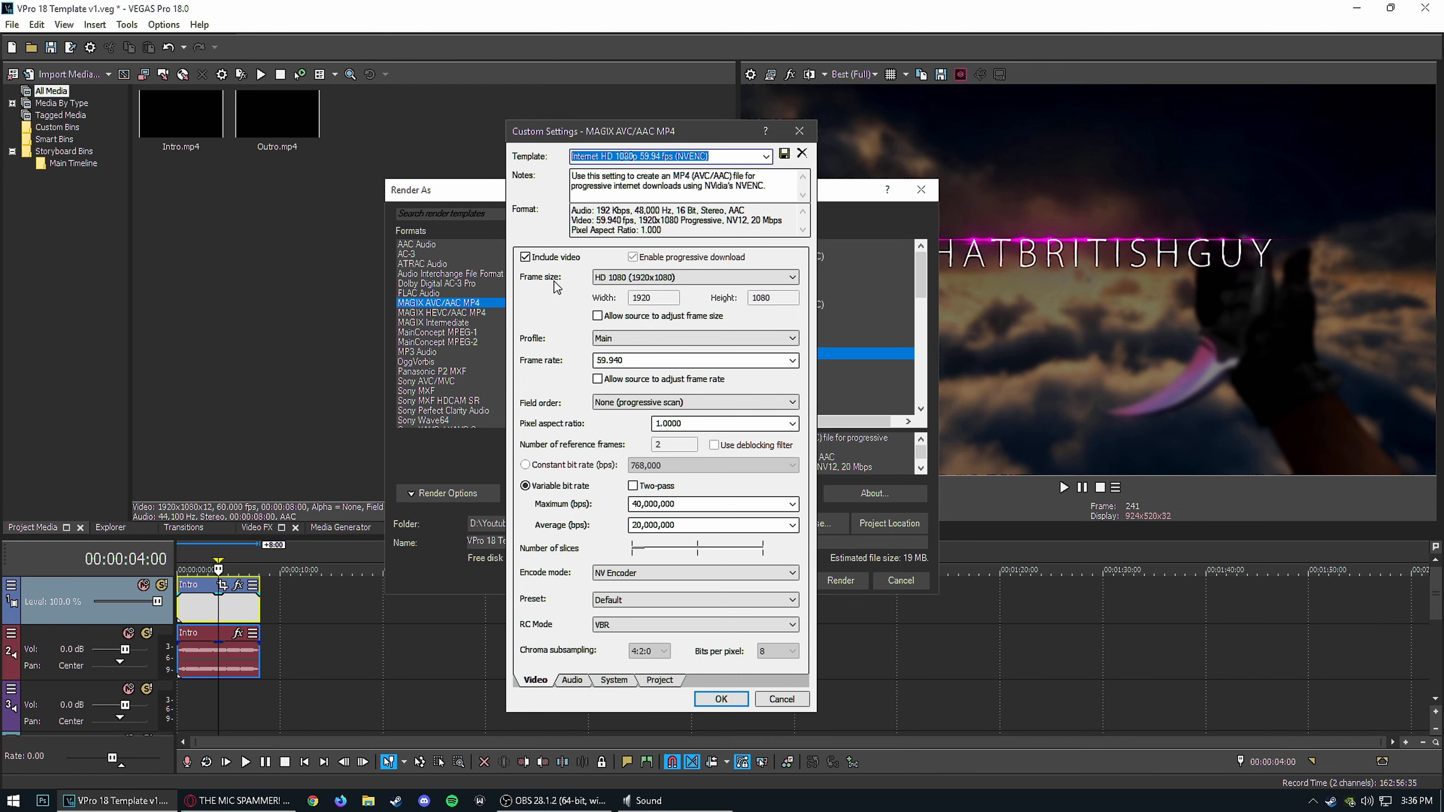
{"action": "left_click", "coordinate": [615, 278]}
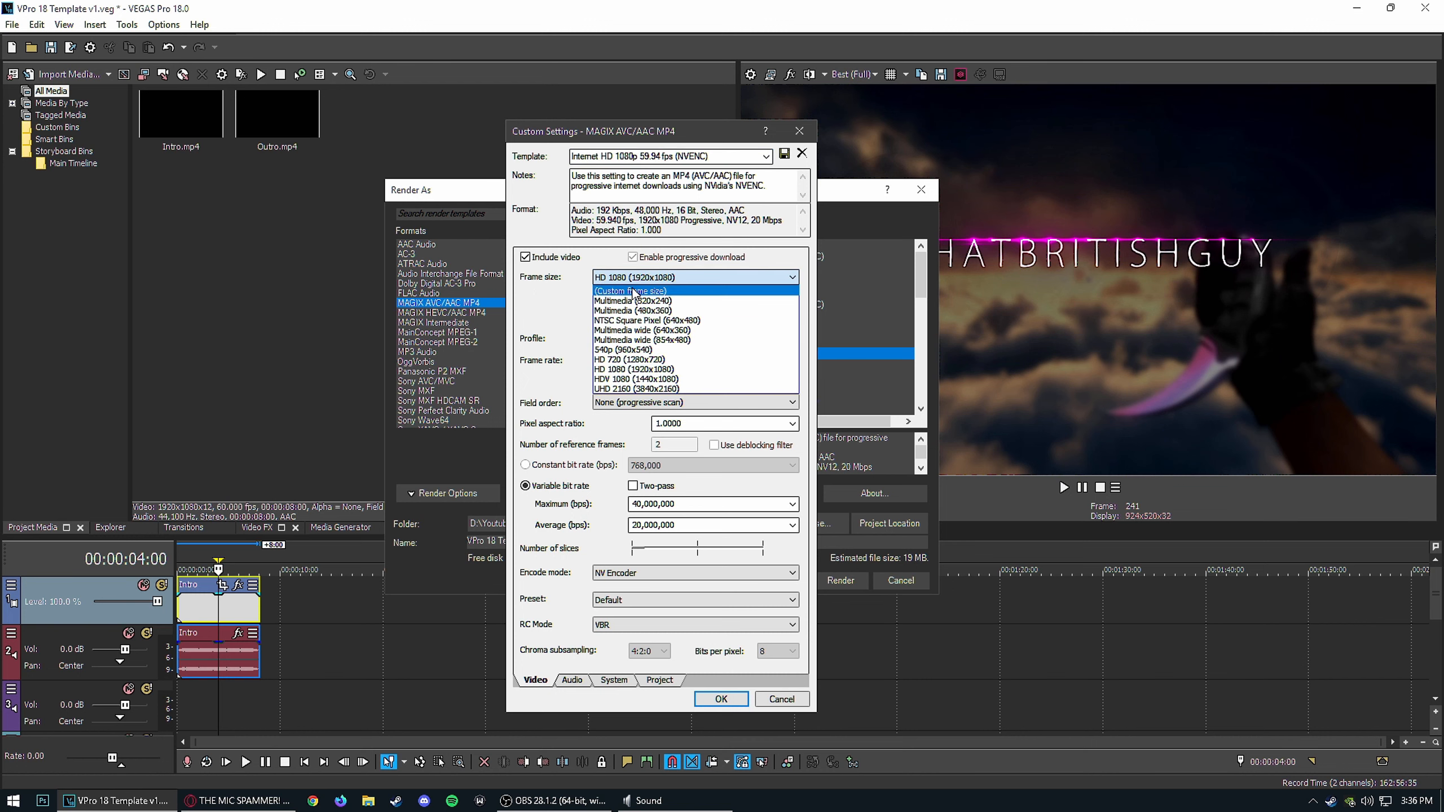
{"action": "left_click", "coordinate": [634, 291]}
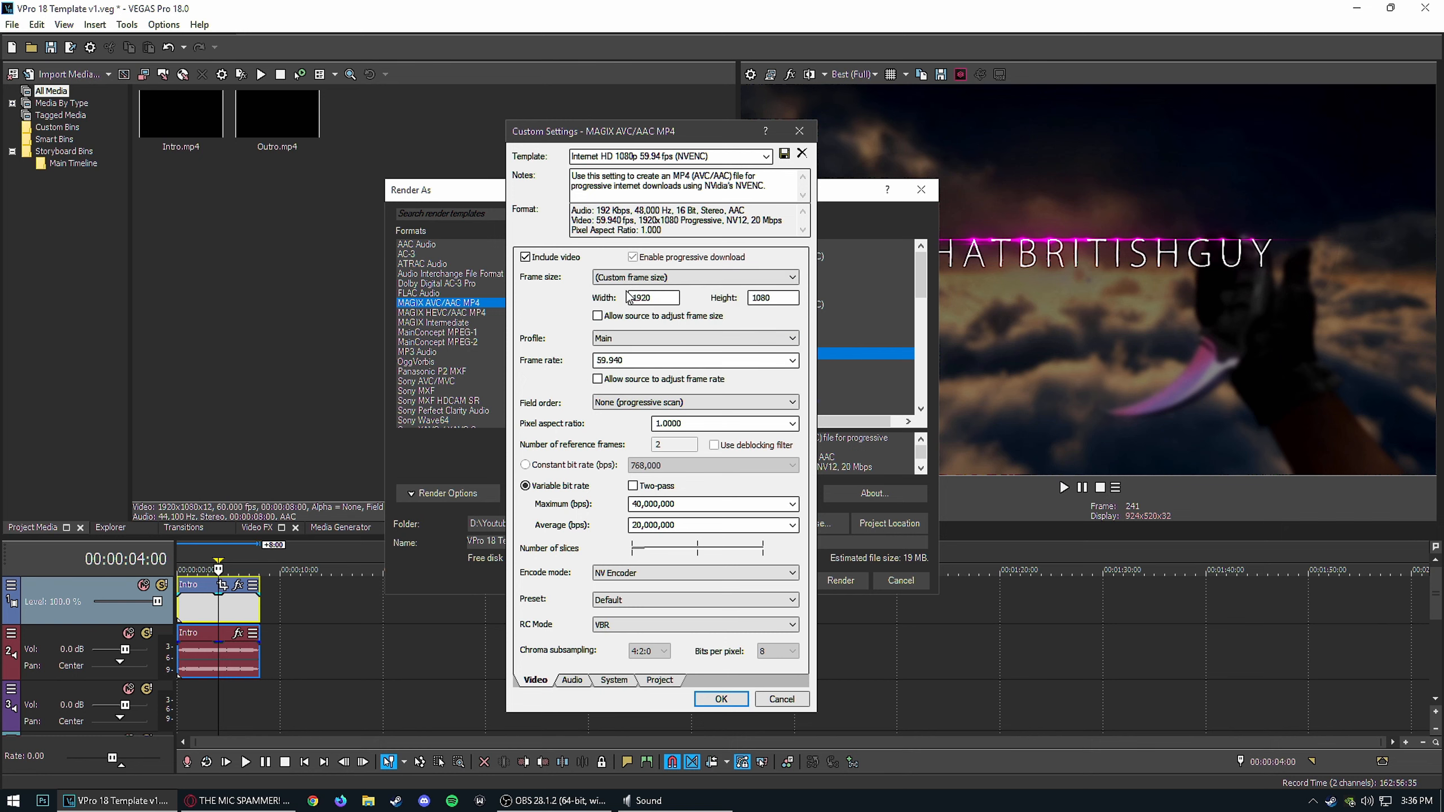
{"action": "left_click_drag", "start_coordinate": [665, 135], "coordinate": [500, 130]}
{"action": "left_click_drag", "start_coordinate": [488, 293], "coordinate": [387, 297]}
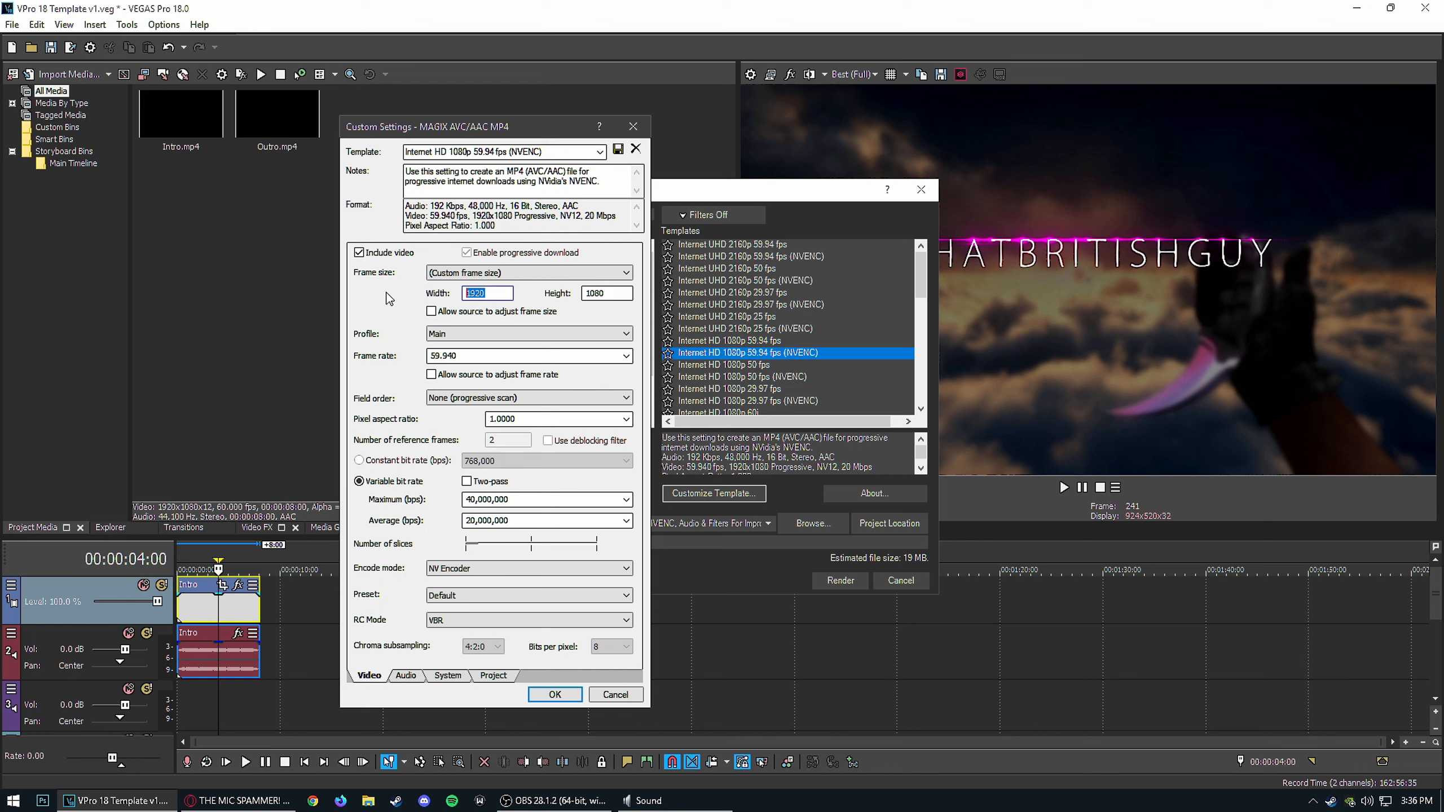
{"action": "type", "text": "2560"}
{"action": "key", "text": "Tab"}
{"action": "type", "text": "1440"}
{"action": "left_click", "coordinate": [536, 359]}
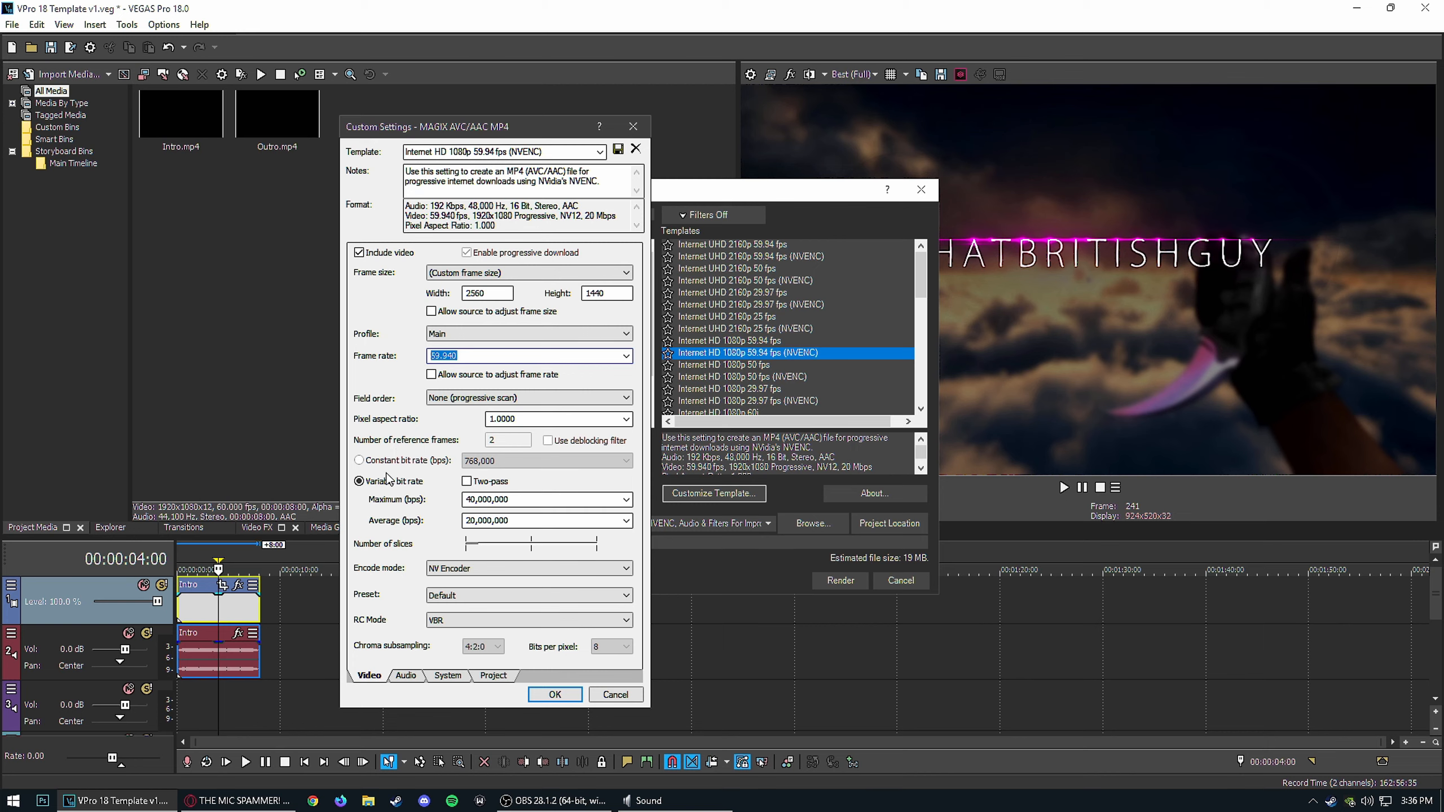
Step: Check YouTube Help's recommended SDR video bitrates for 1440p uploads in the browser and return to VEGAS Pro
{"action": "mouse_move", "coordinate": [239, 801]}
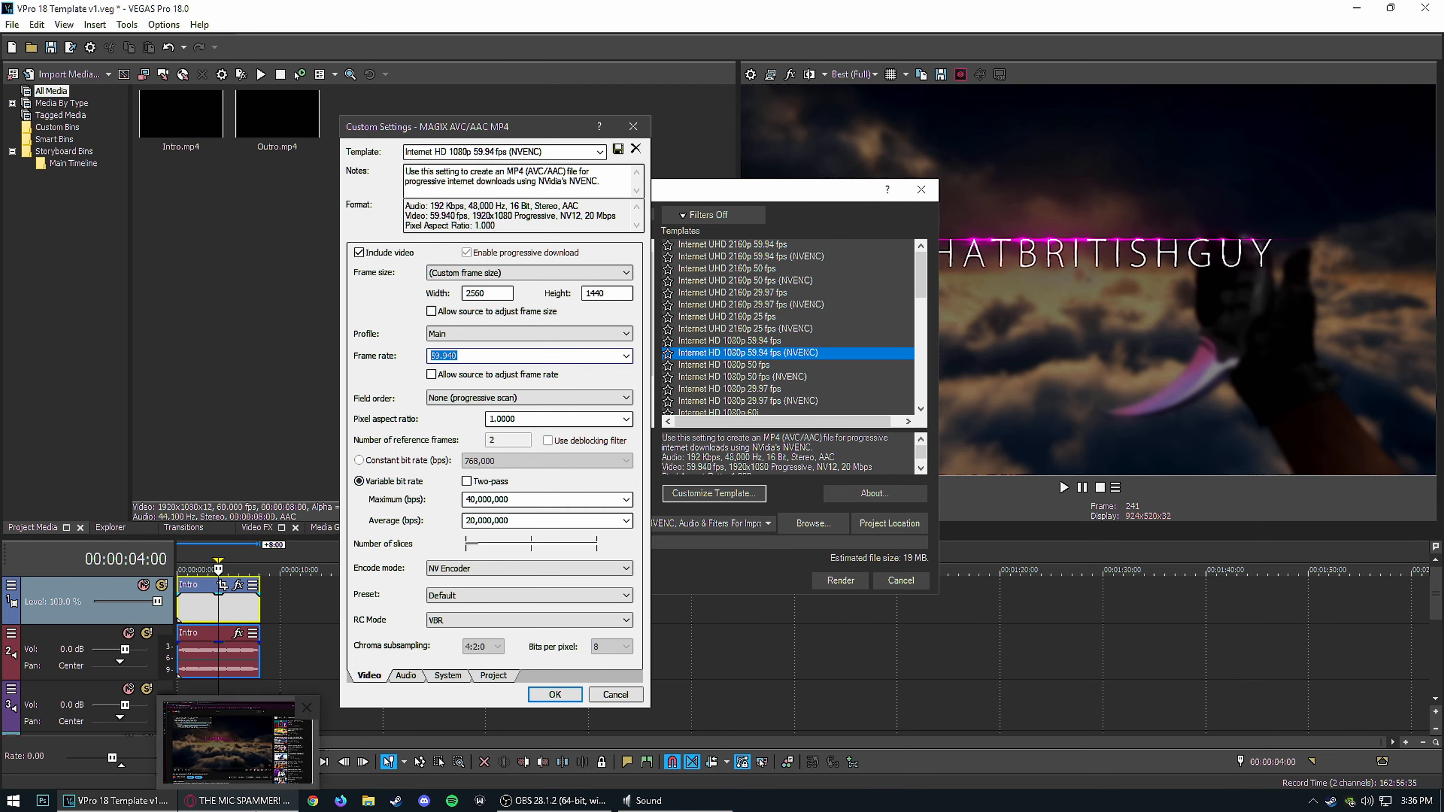
{"action": "left_click", "coordinate": [233, 740]}
{"action": "left_click", "coordinate": [101, 11]}
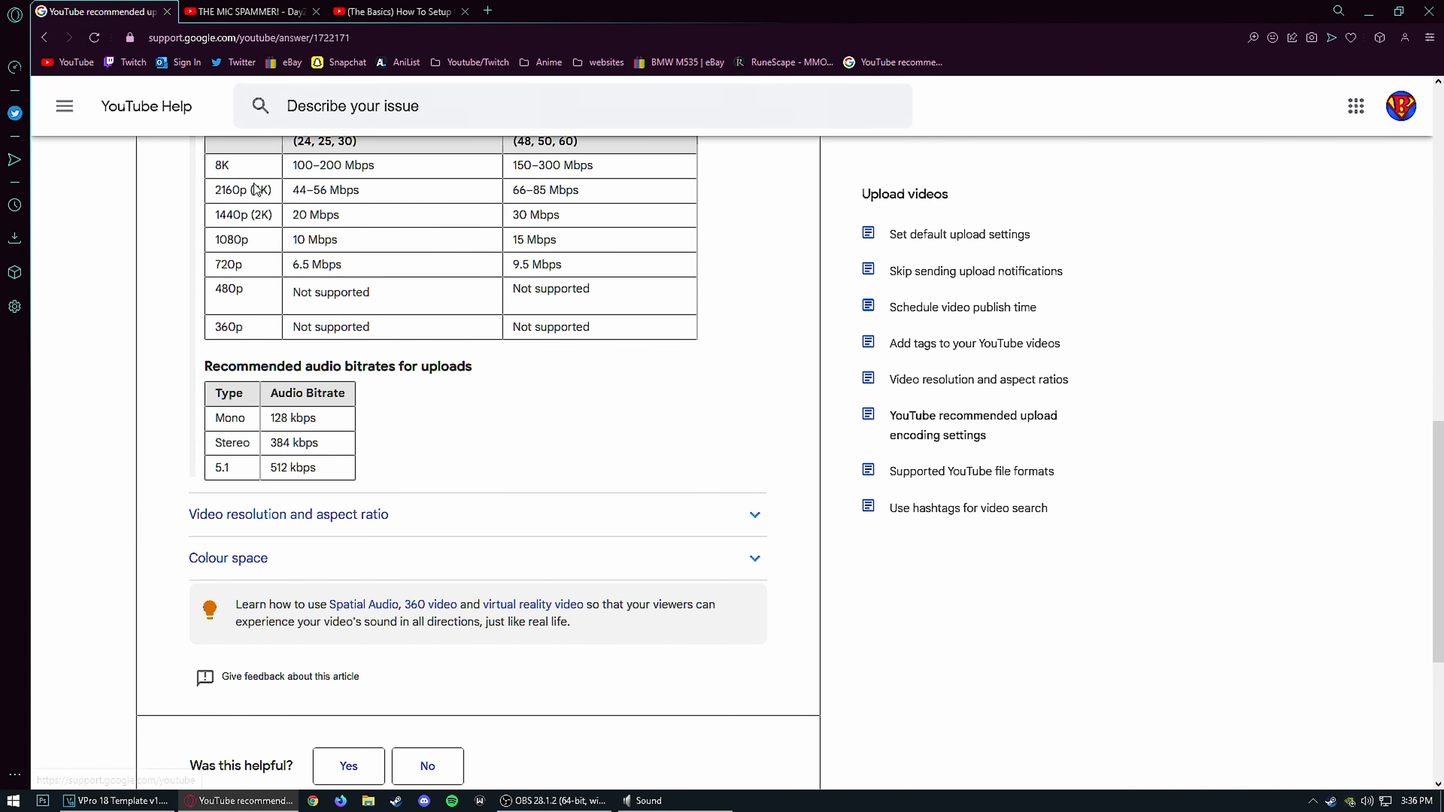
{"action": "scroll", "coordinate": [356, 364], "scroll_direction": "up", "scroll_amount": 4}
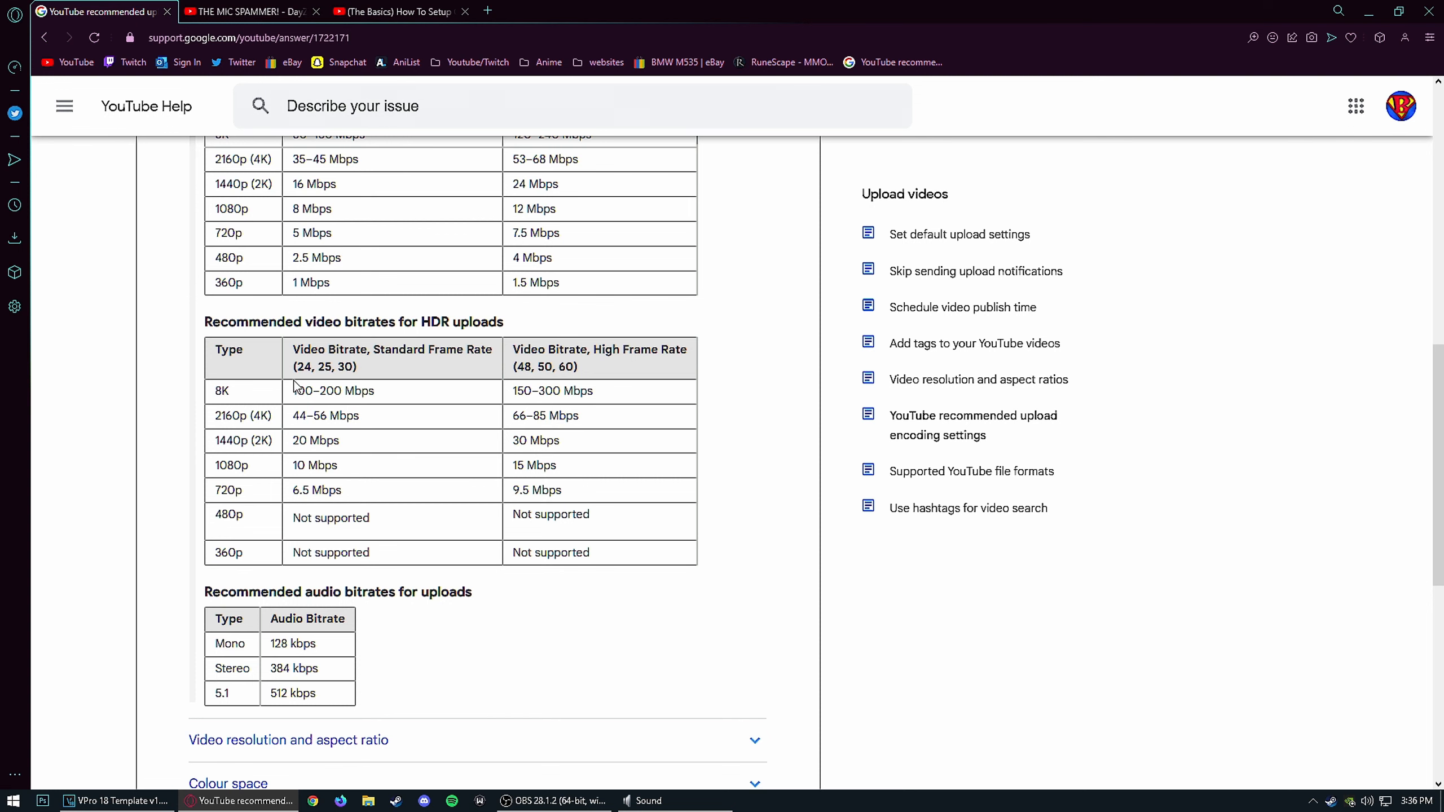
{"action": "scroll", "coordinate": [297, 388], "scroll_direction": "up", "scroll_amount": 2}
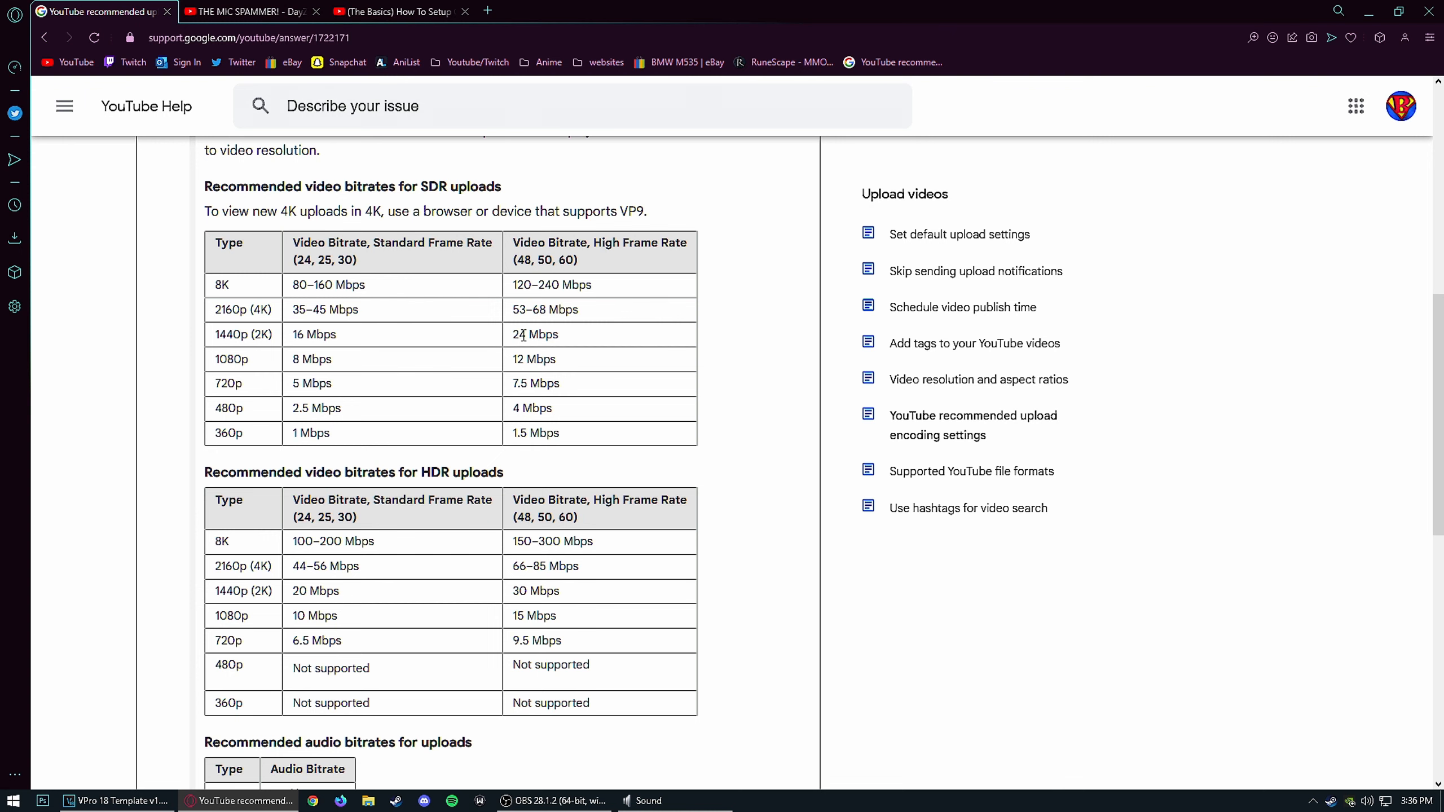
{"action": "left_click", "coordinate": [117, 801]}
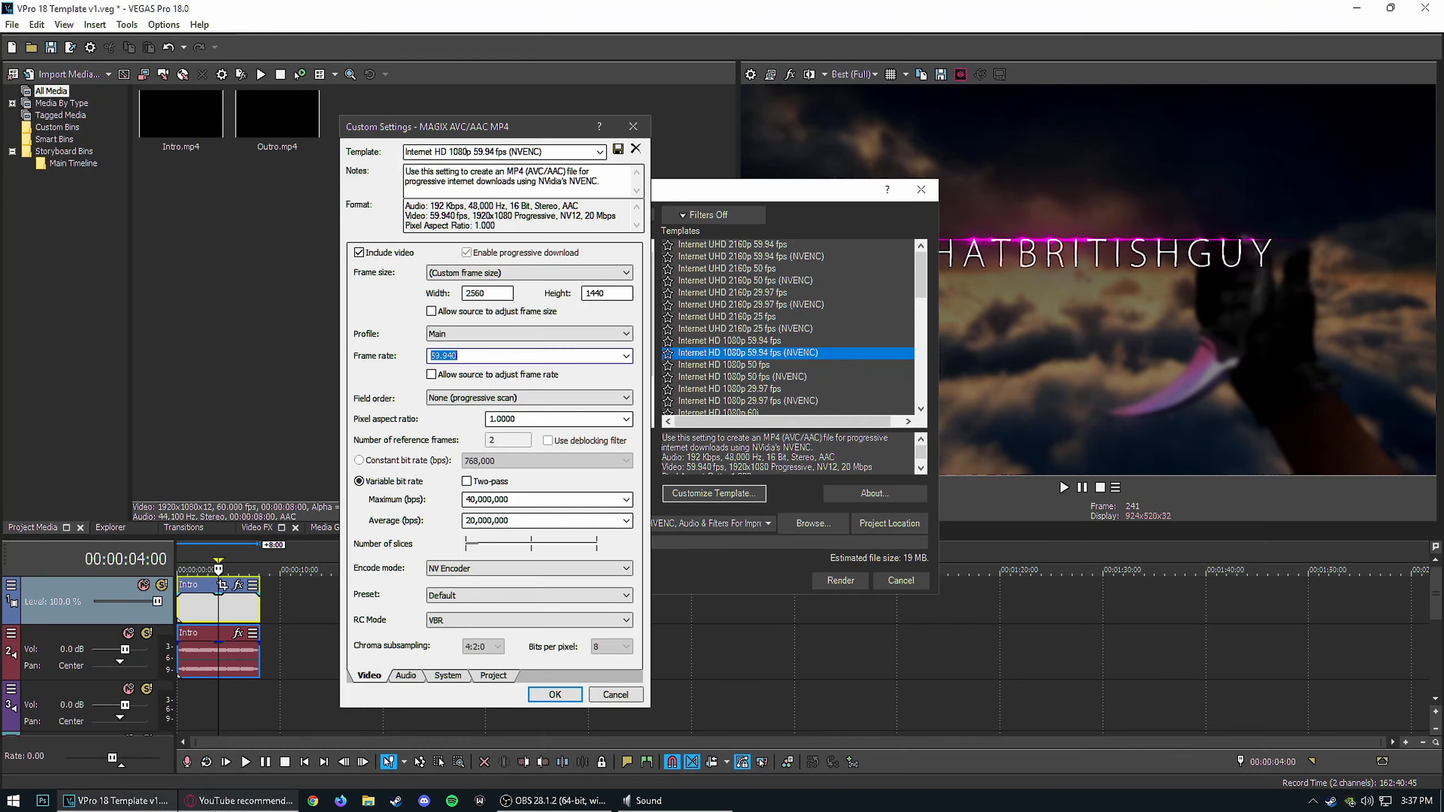
Step: Set the variable bit rate to a maximum of 24,000,000 bps and an average of 16,000,000 bps
{"action": "left_click", "coordinate": [475, 501]}
{"action": "left_click", "coordinate": [476, 501]}
{"action": "left_click_drag", "start_coordinate": [475, 501], "coordinate": [445, 502]}
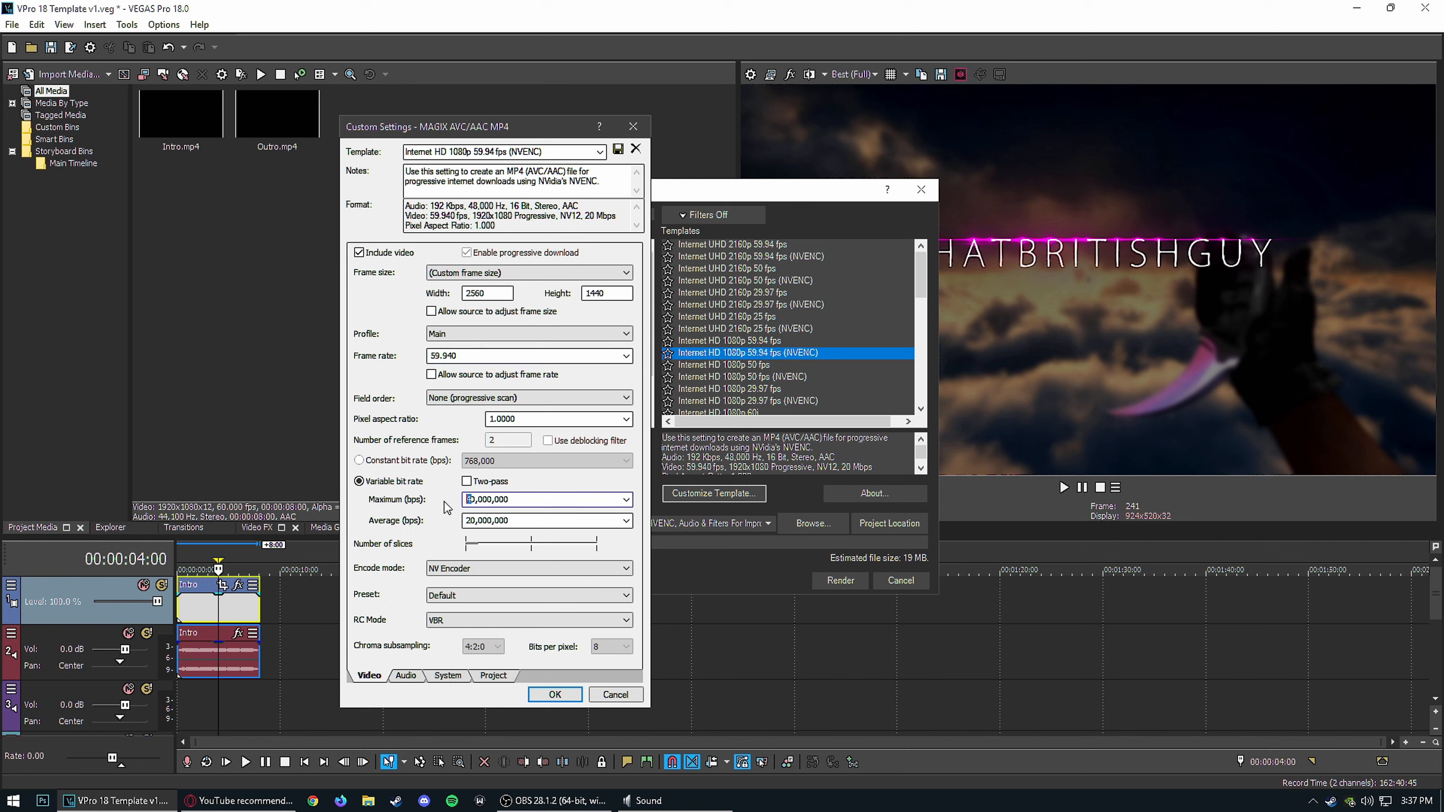
{"action": "type", "text": "2"}
{"action": "key", "text": "Tab"}
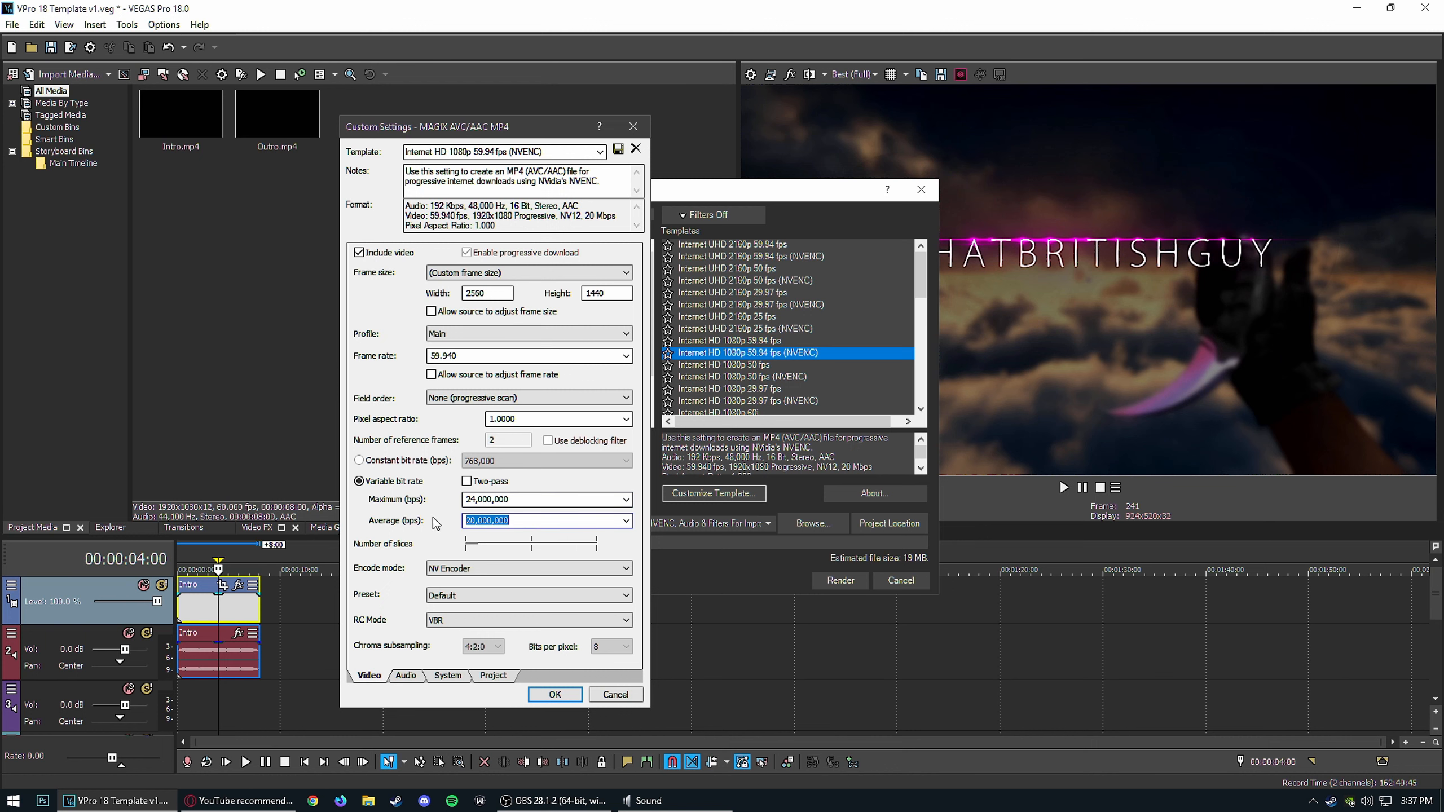
{"action": "left_click", "coordinate": [476, 522]}
{"action": "left_click_drag", "start_coordinate": [475, 522], "coordinate": [465, 526]}
{"action": "type", "text": "16"}
Step: Set the encoder preset to High quality and the RC mode to VBR - high quality
{"action": "left_click", "coordinate": [458, 598]}
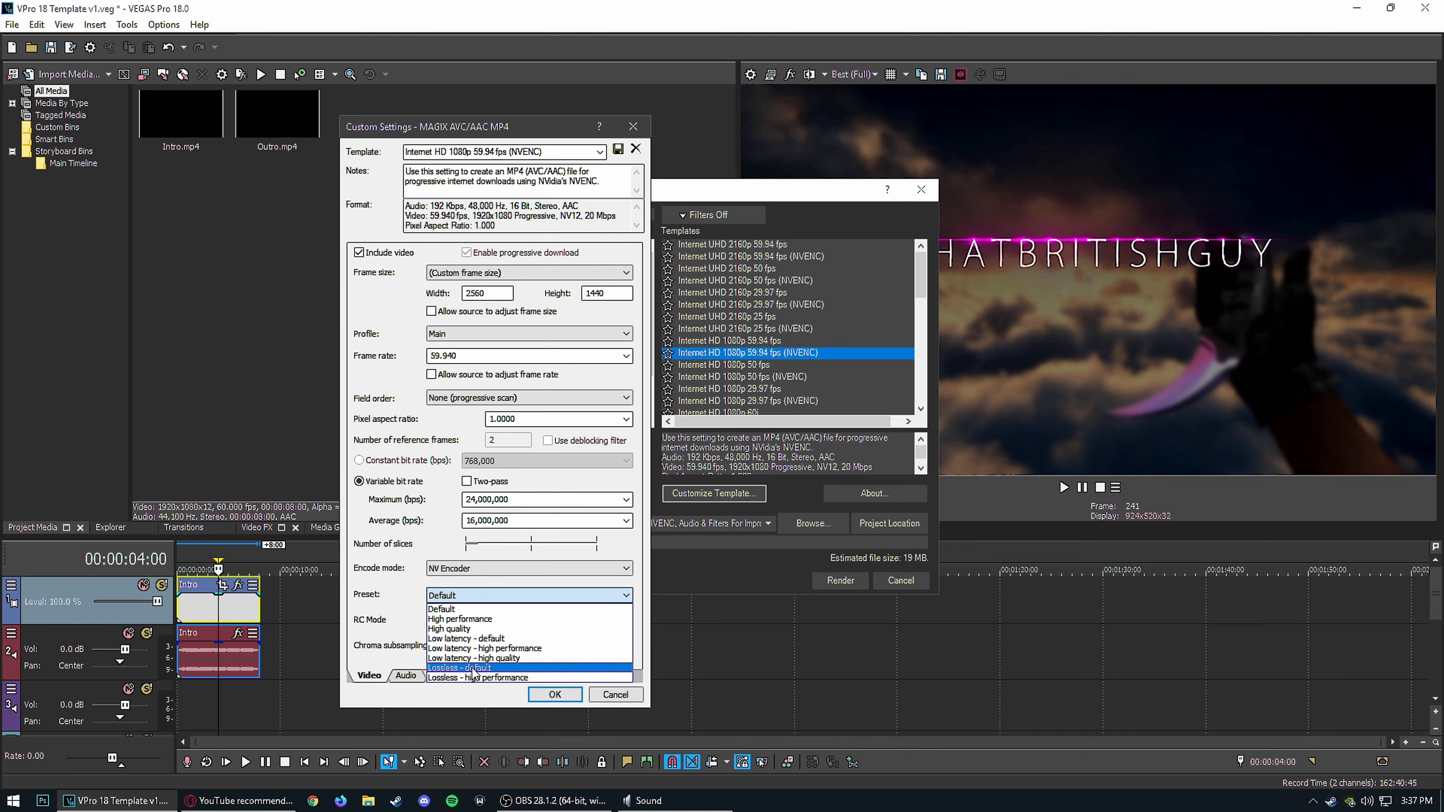
{"action": "left_click", "coordinate": [458, 629]}
{"action": "left_click", "coordinate": [457, 626]}
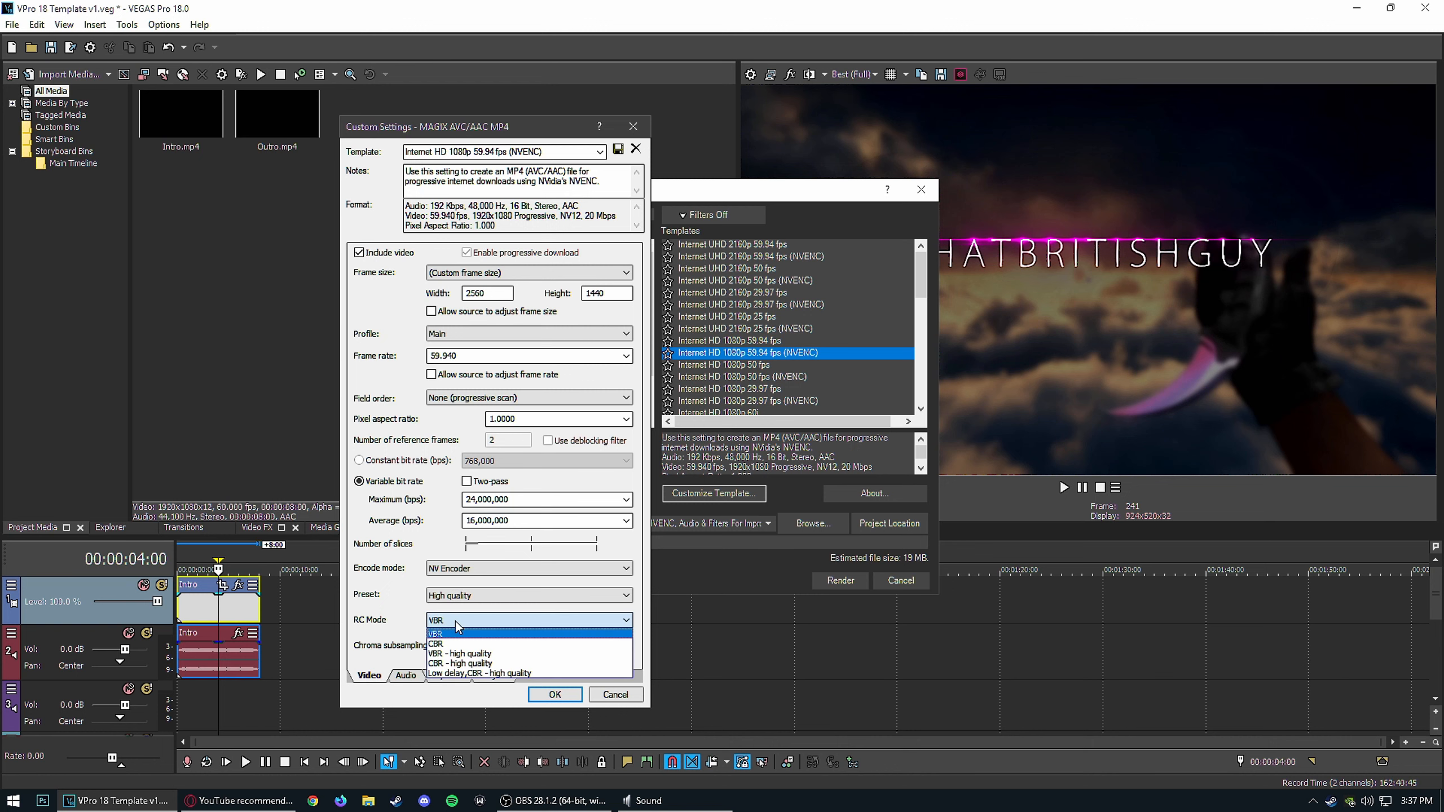
{"action": "left_click", "coordinate": [470, 653]}
Step: Review the template's audio sample rate and the available audio bit rates
{"action": "left_click", "coordinate": [417, 677]}
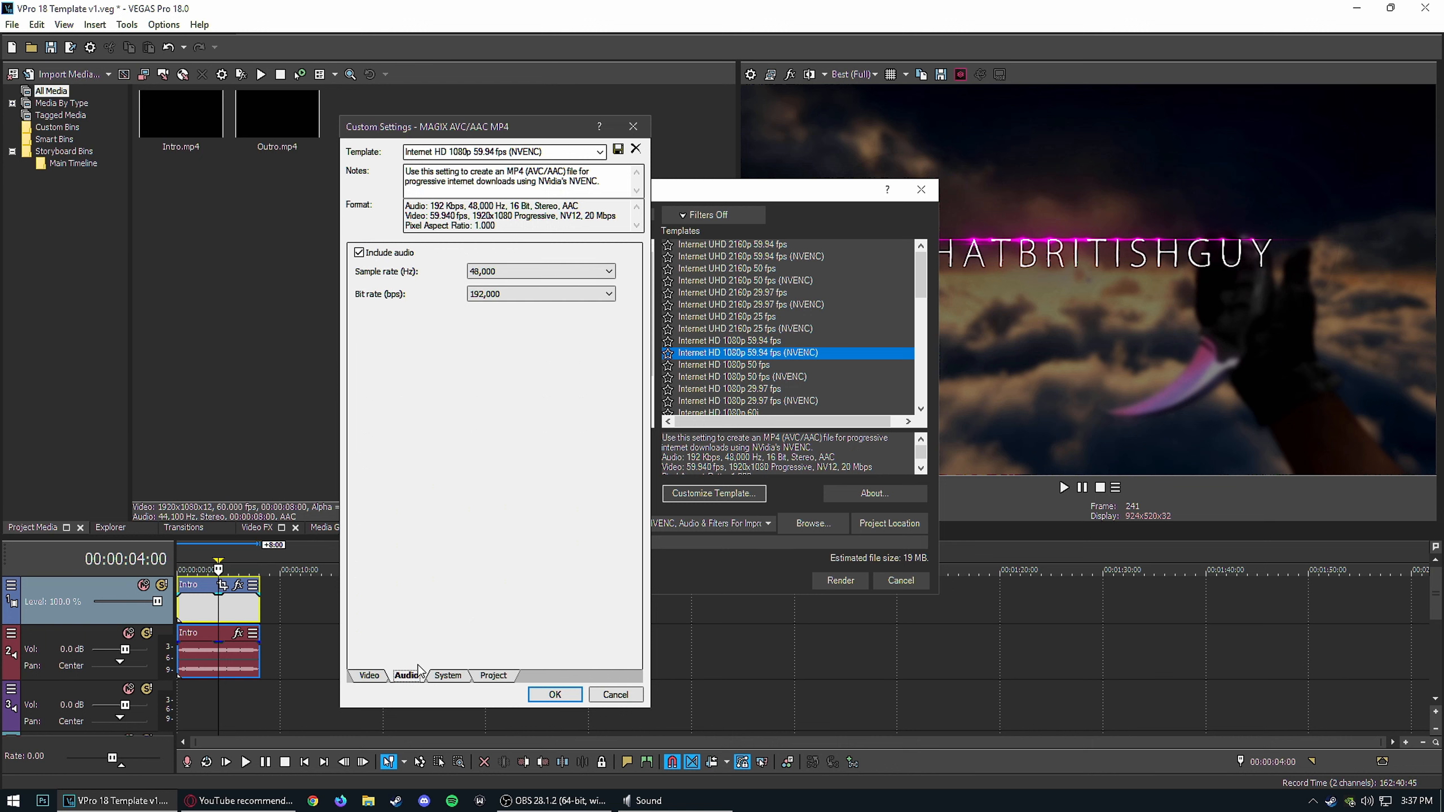
{"action": "left_click", "coordinate": [486, 272]}
{"action": "left_click", "coordinate": [501, 273]}
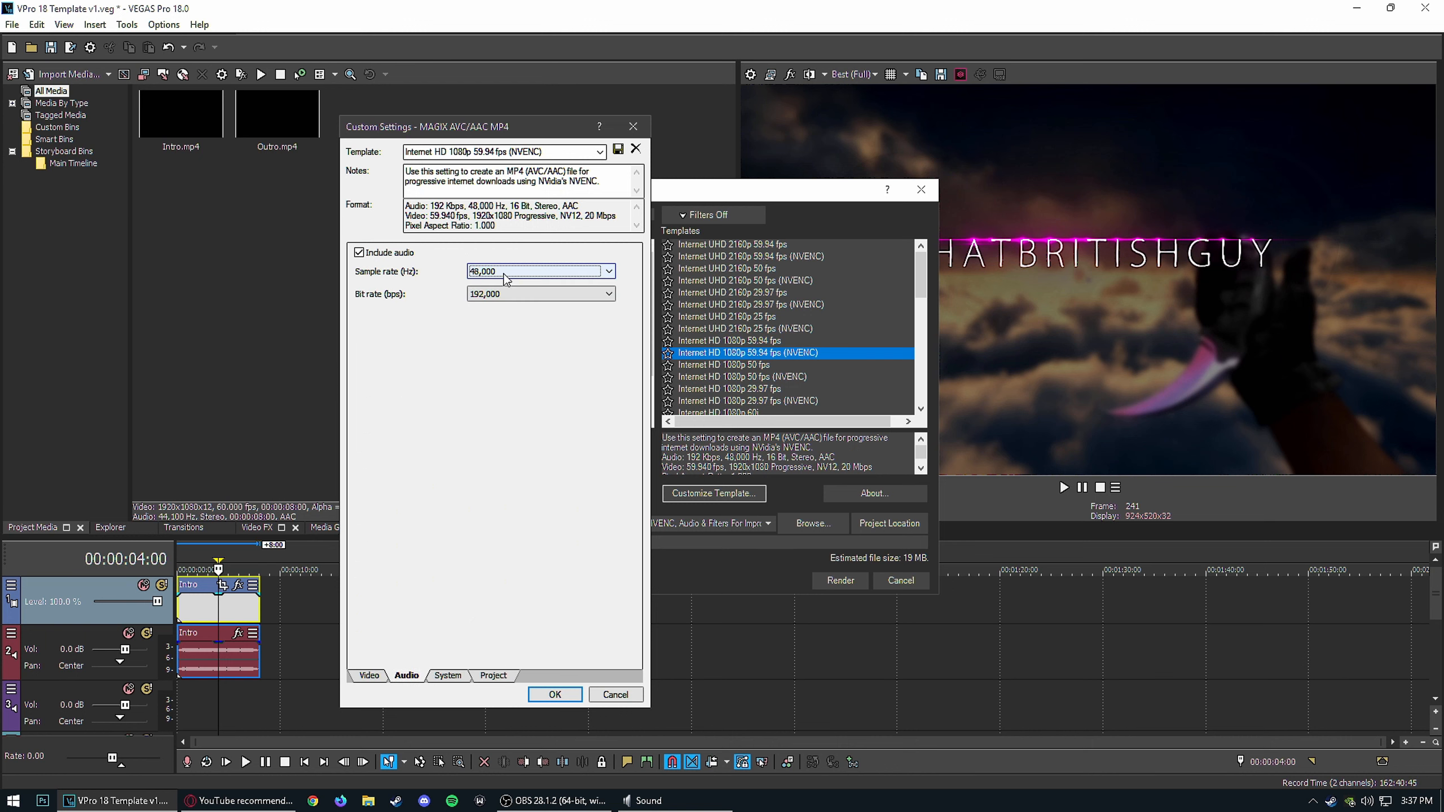
{"action": "left_click", "coordinate": [514, 294]}
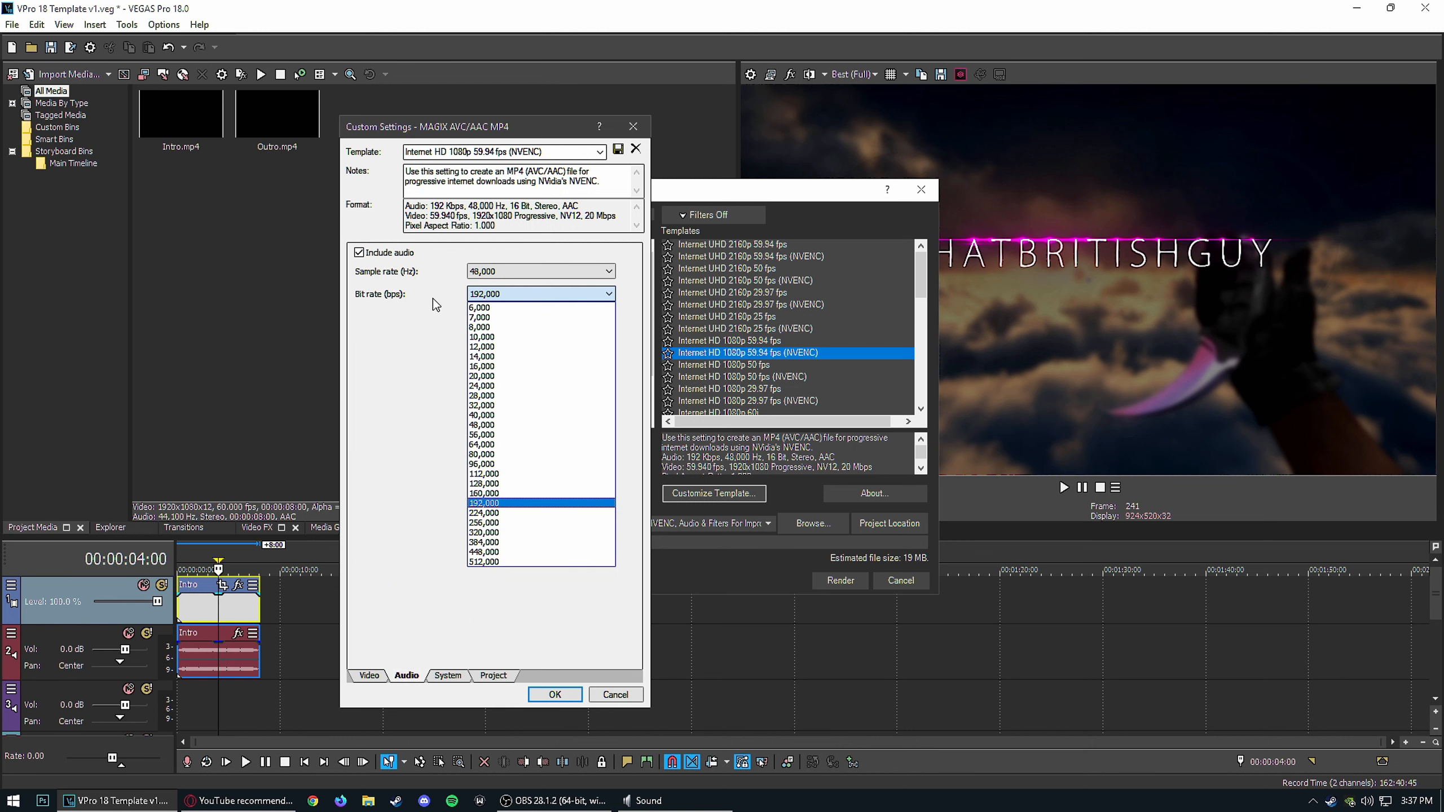
{"action": "left_click", "coordinate": [488, 294]}
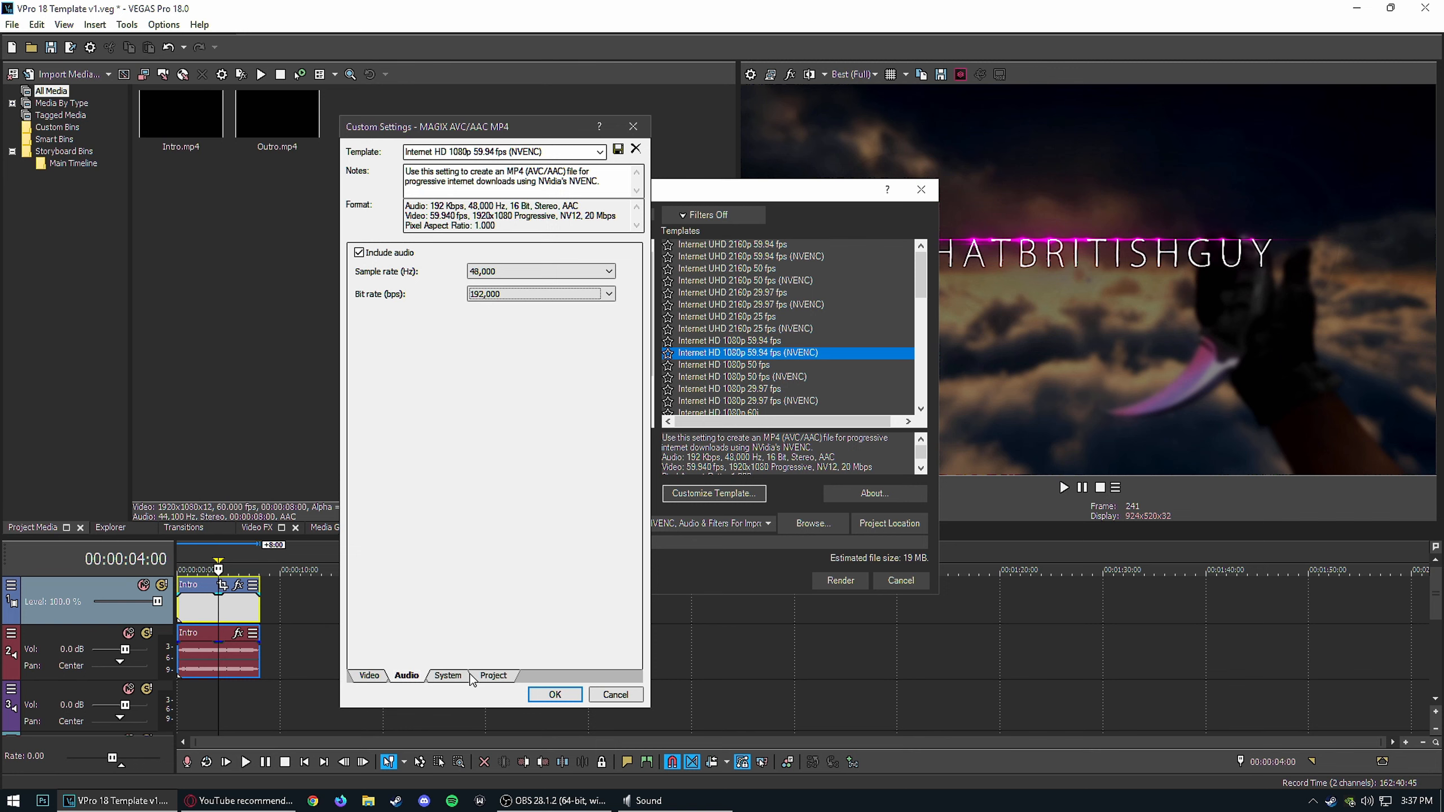
Step: Set the template's color range to Full and its video rendering quality to Best
{"action": "left_click", "coordinate": [486, 677]}
{"action": "left_click", "coordinate": [505, 362]}
{"action": "left_click", "coordinate": [509, 384]}
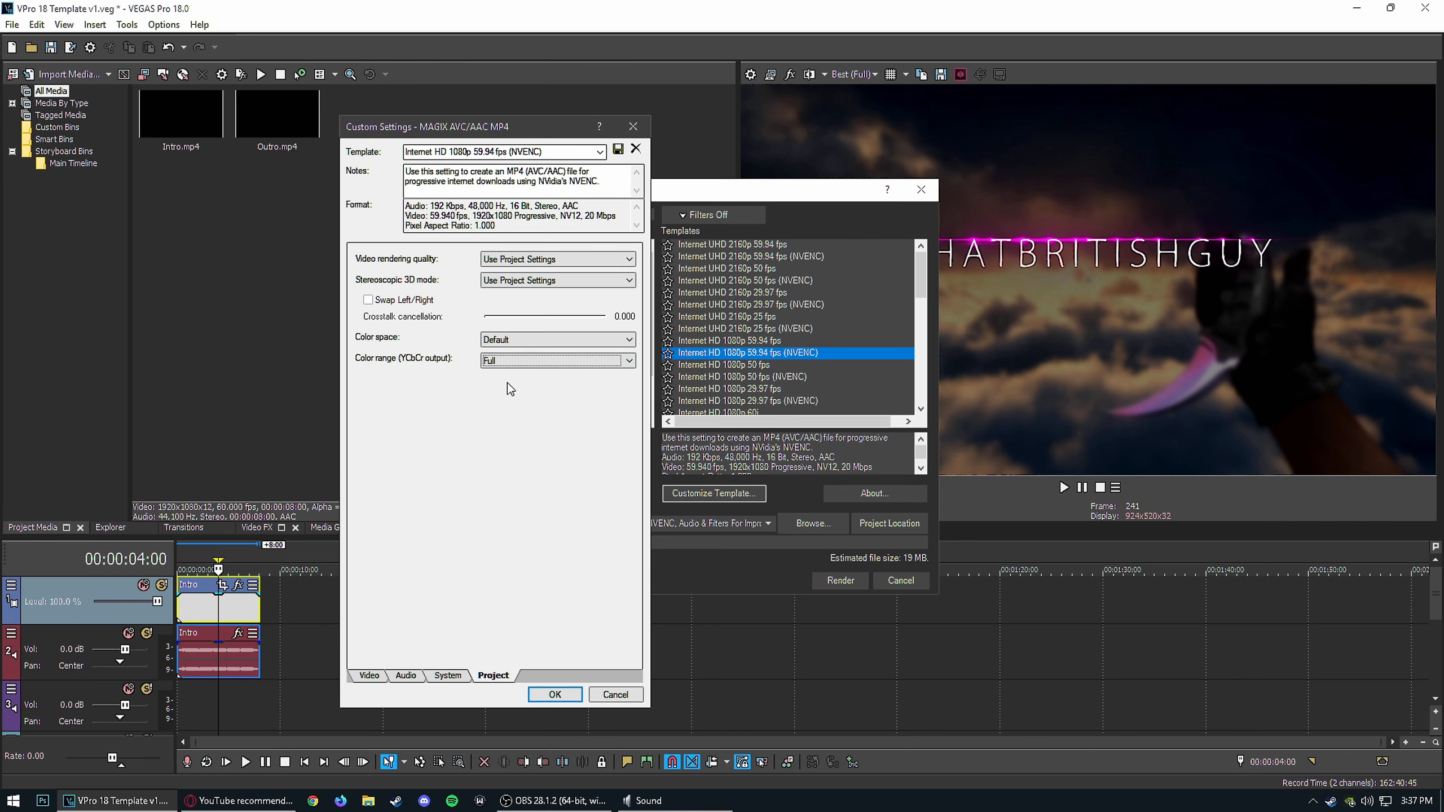
{"action": "left_click", "coordinate": [519, 260]}
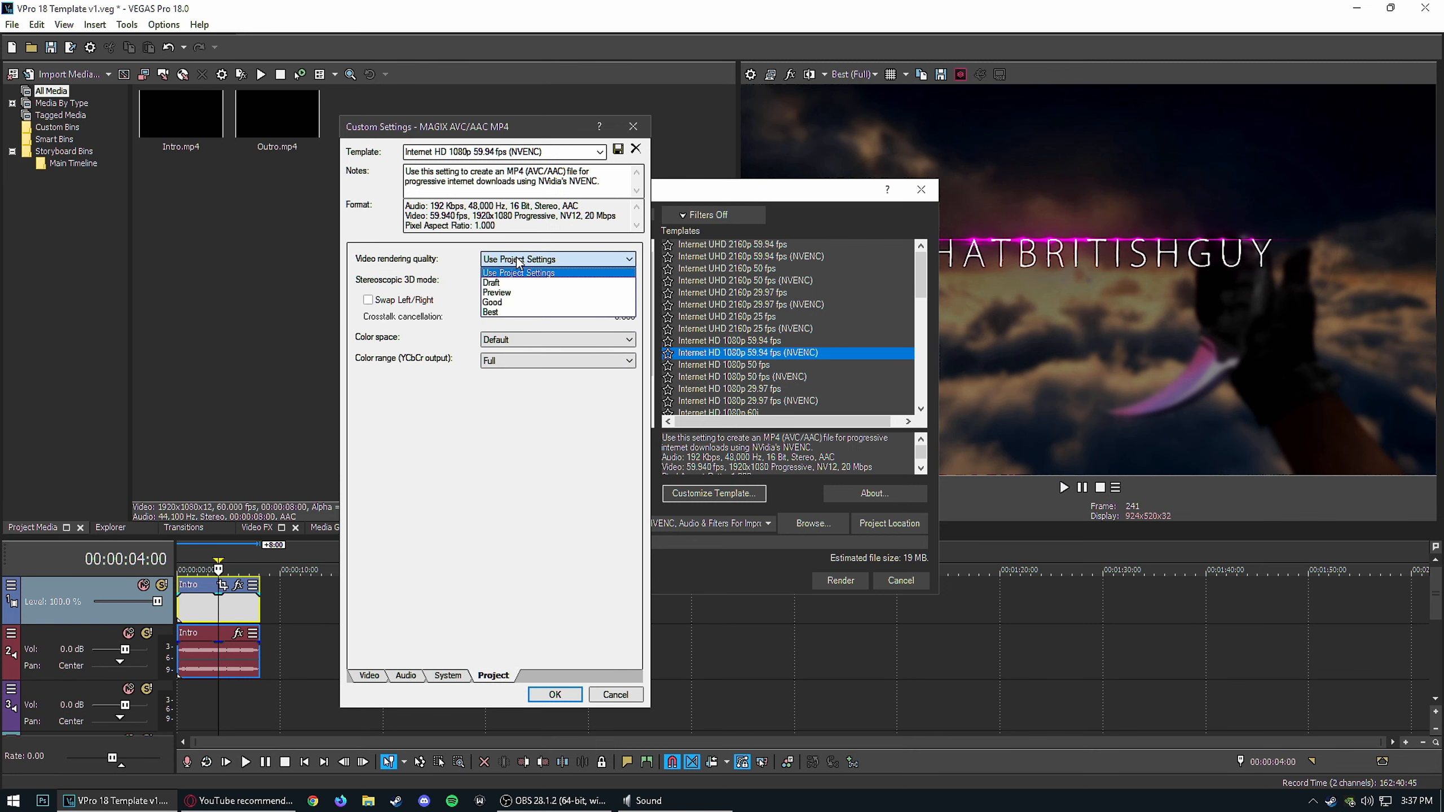
{"action": "left_click", "coordinate": [515, 311]}
Step: Name the template "1440p 60fps Youtube (NVENC)", save it, and accept the custom settings
{"action": "left_click", "coordinate": [494, 153]}
{"action": "left_click_drag", "start_coordinate": [509, 152], "coordinate": [361, 161]}
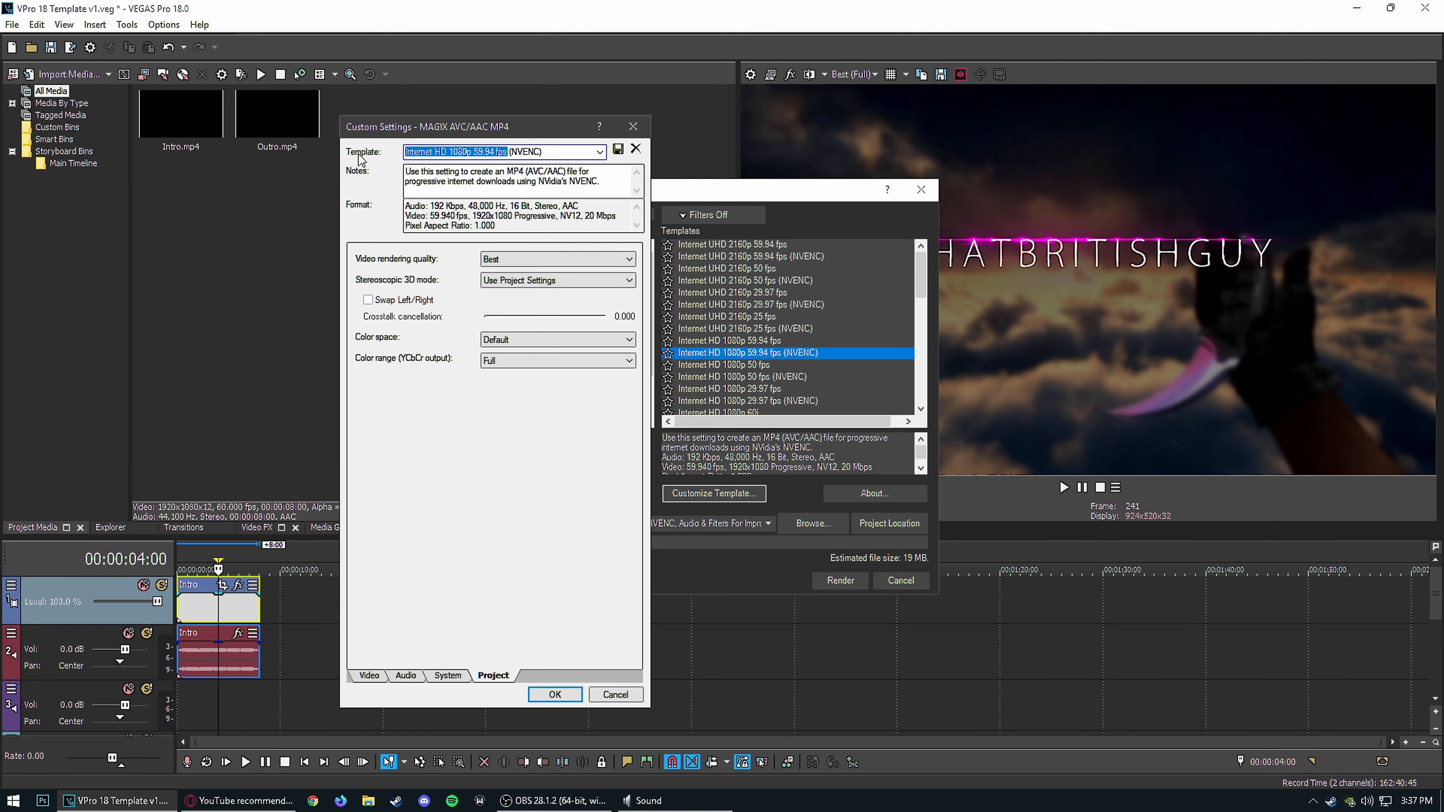
{"action": "type", "text": "1440p 60fps"}
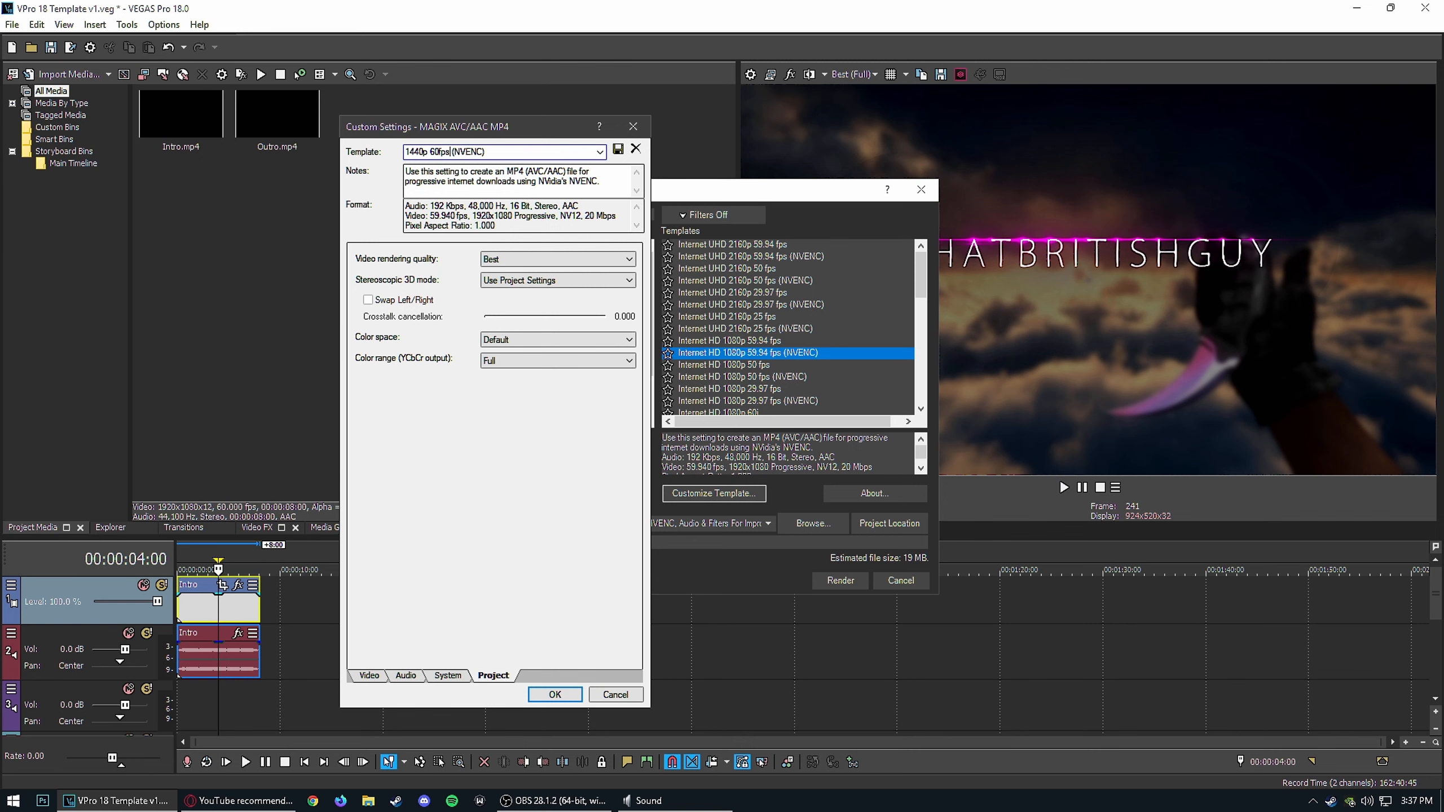
{"action": "type", "text": " Youtube"}
{"action": "left_click", "coordinate": [618, 149]}
{"action": "left_click", "coordinate": [556, 695]}
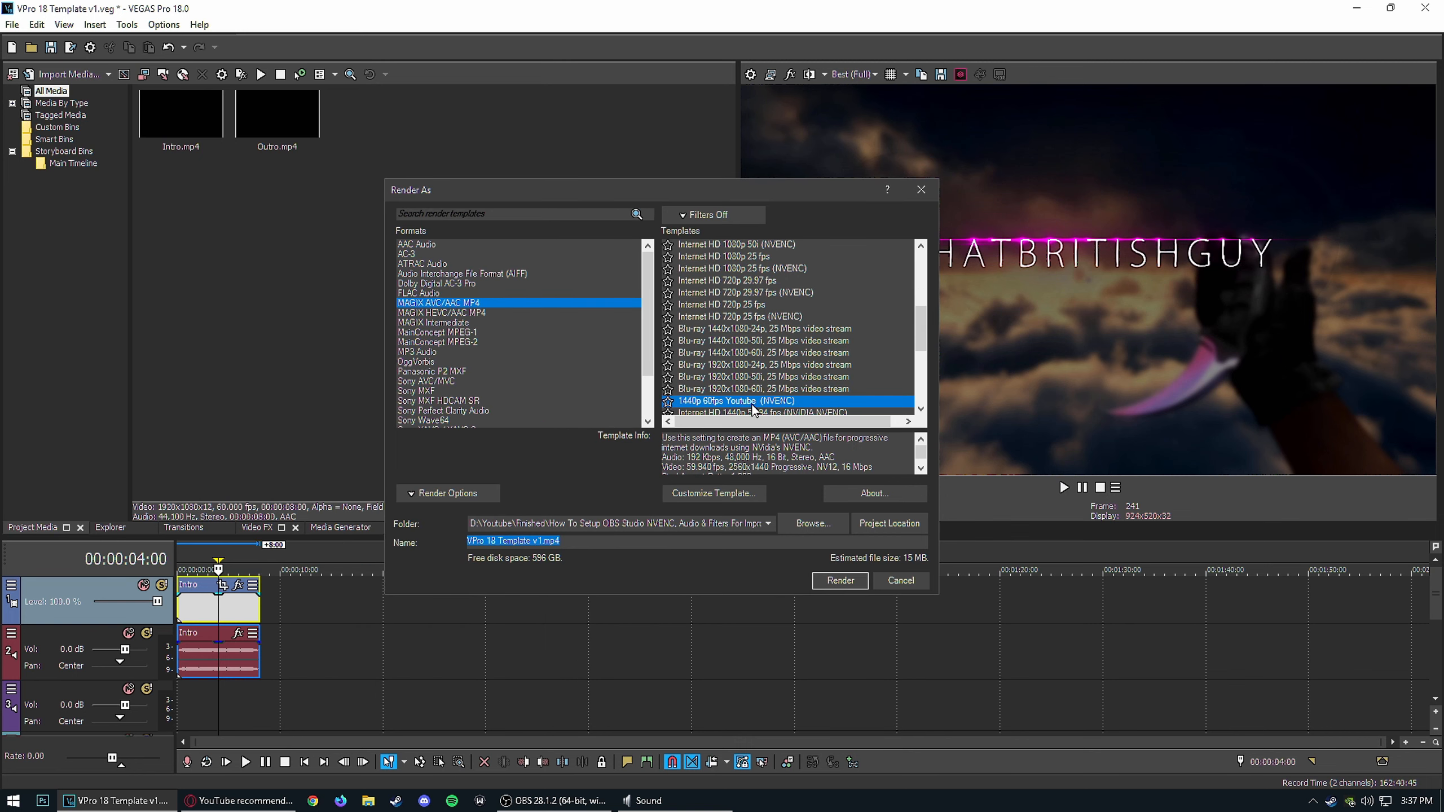
Step: Mark the "1440p 60fps Youtube (NVENC)" template as a favorite and filter the render templates to favorites only
{"action": "scroll", "coordinate": [742, 393], "scroll_direction": "down", "scroll_amount": 1}
{"action": "left_click", "coordinate": [667, 365]}
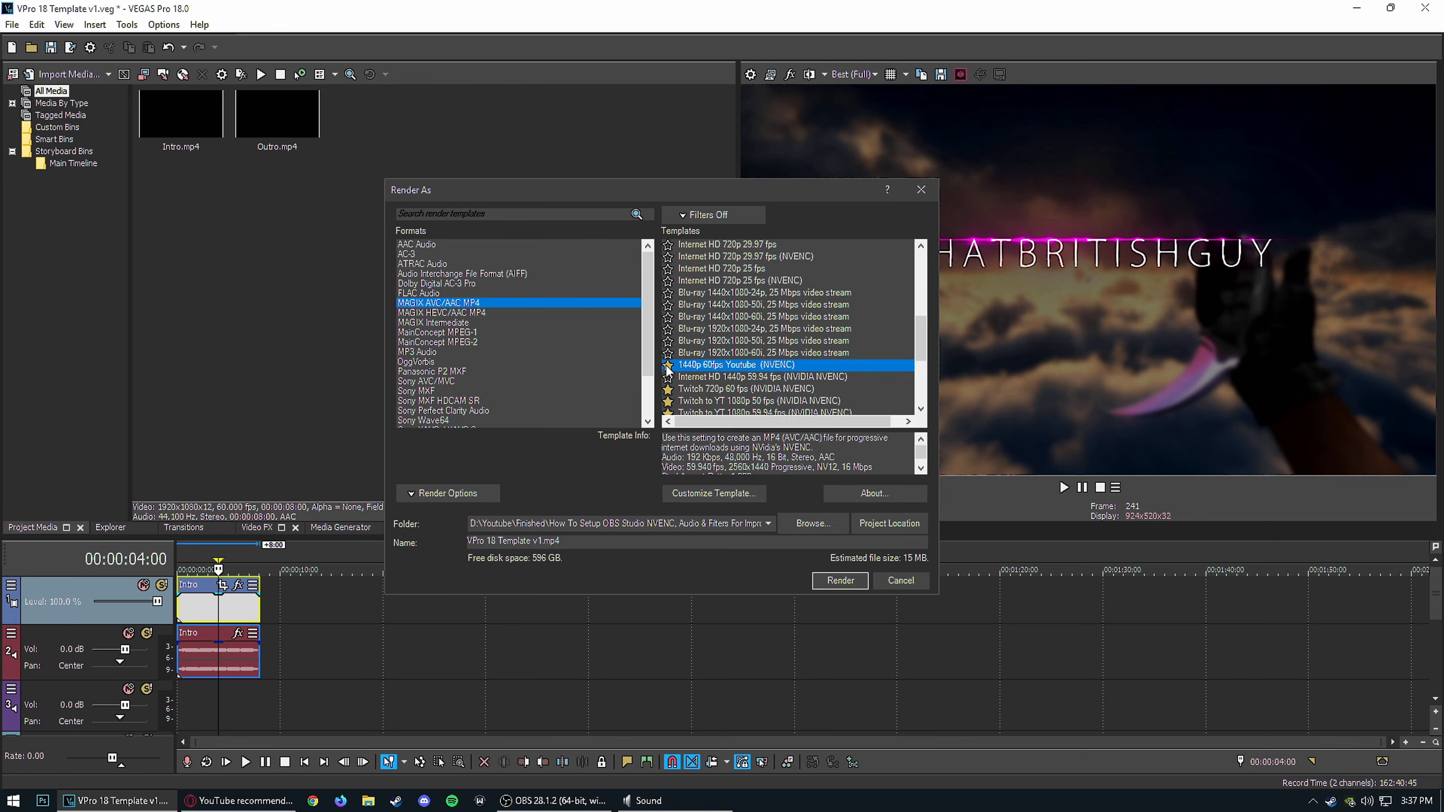
{"action": "left_click", "coordinate": [701, 216]}
{"action": "left_click", "coordinate": [671, 230]}
{"action": "left_click", "coordinate": [693, 213]}
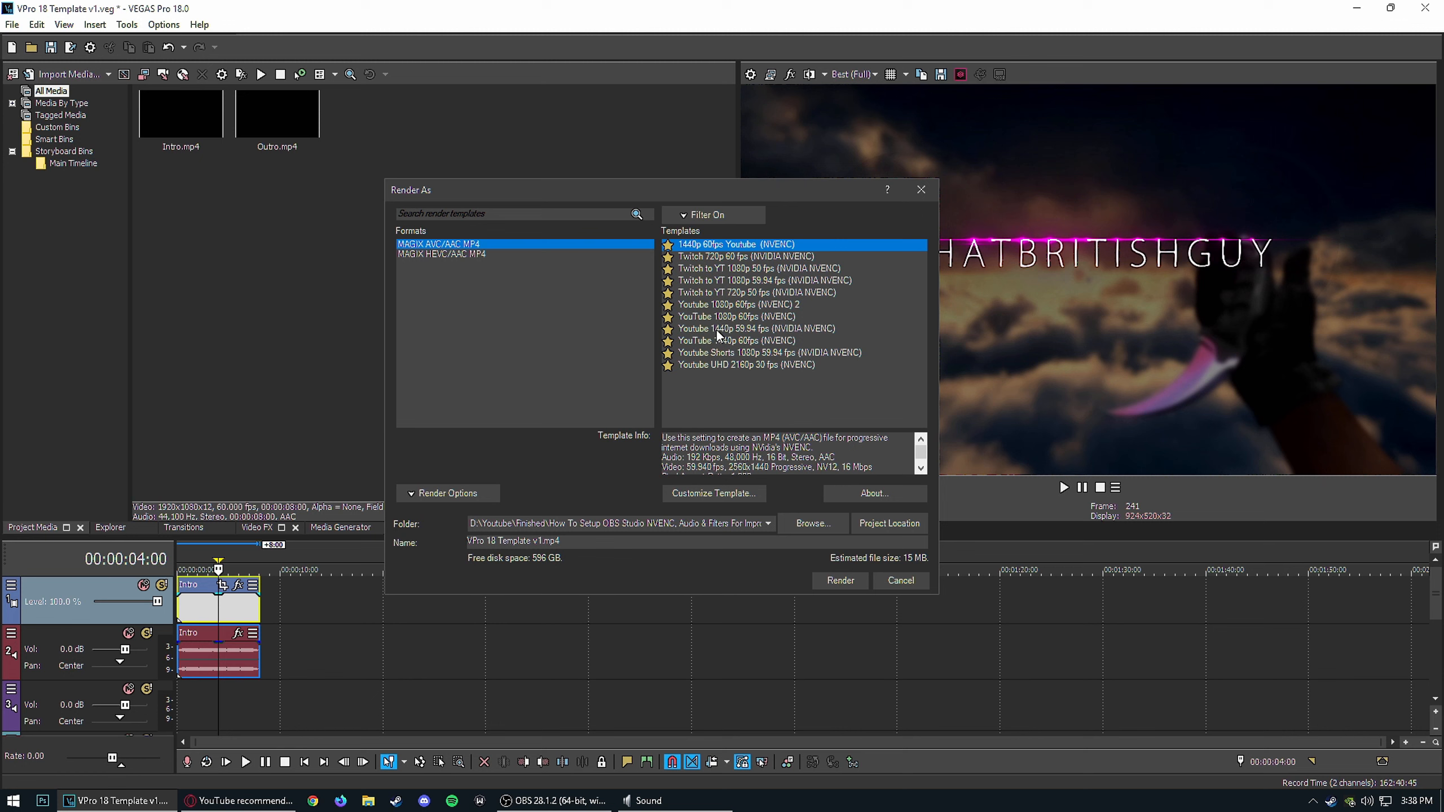
Step: Compare the details of "Youtube 1080p 60fps (NVENC) 2" and "1440p 60fps Youtube (NVENC)", and close the render settings without rendering
{"action": "left_click", "coordinate": [718, 304]}
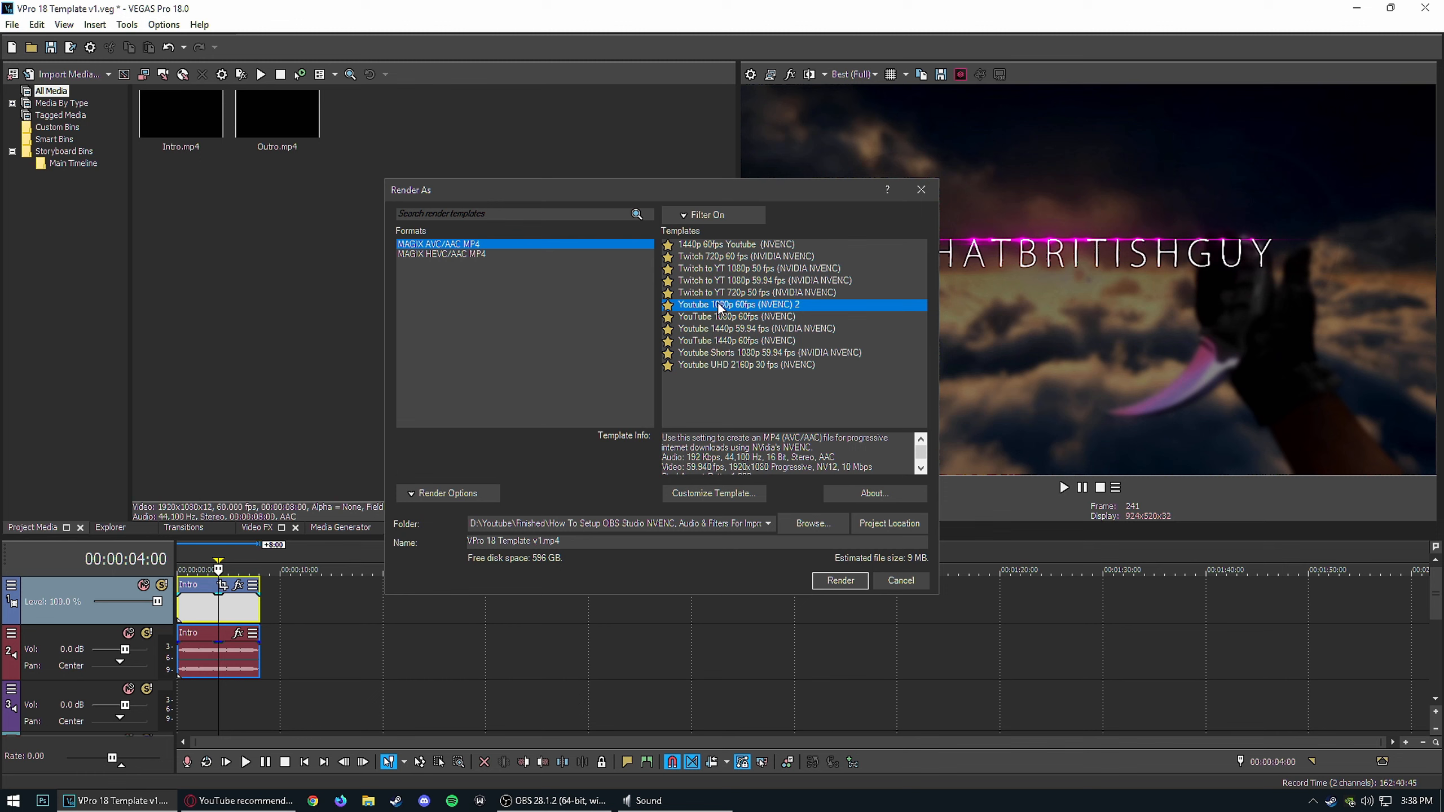
{"action": "left_click", "coordinate": [720, 248]}
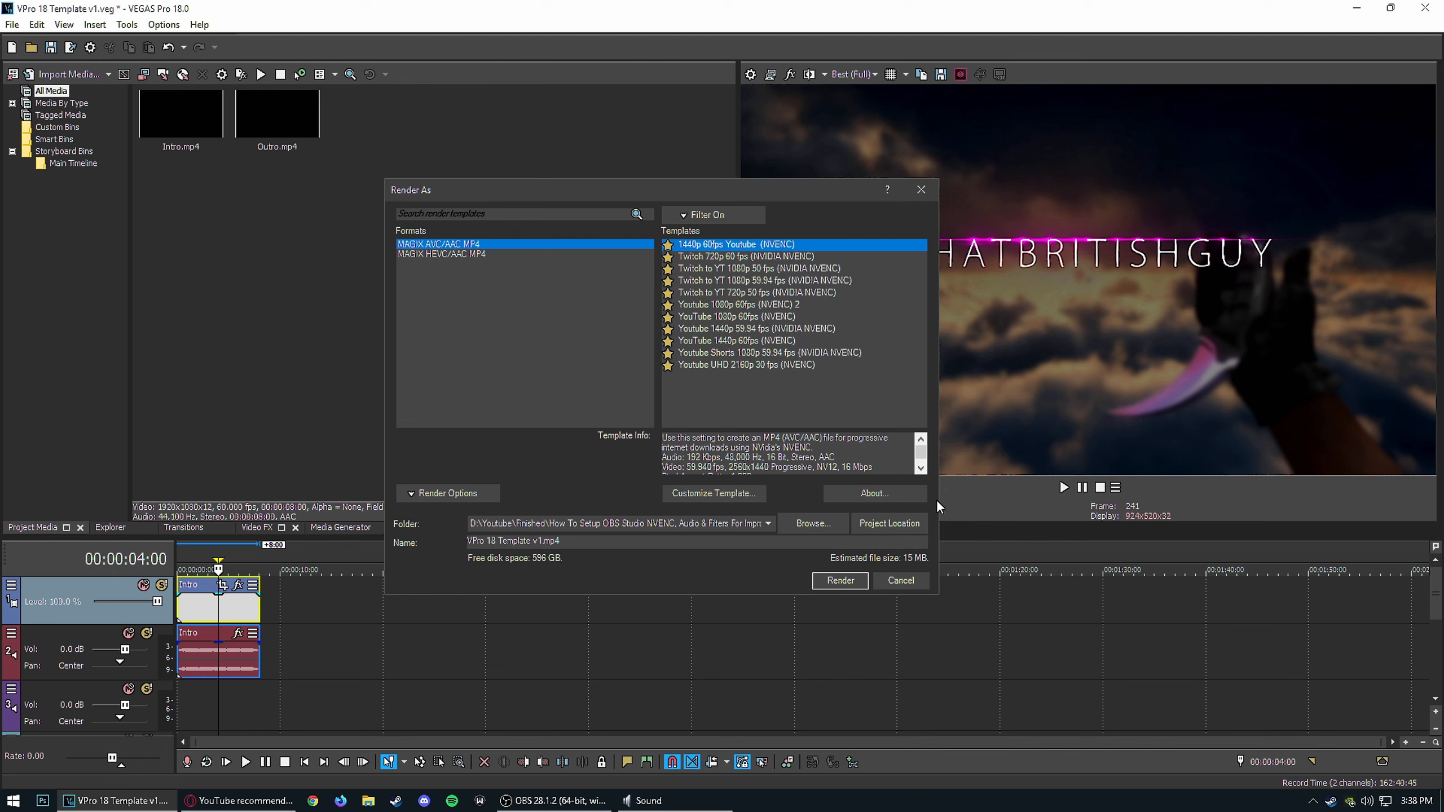
{"action": "left_click", "coordinate": [910, 581]}
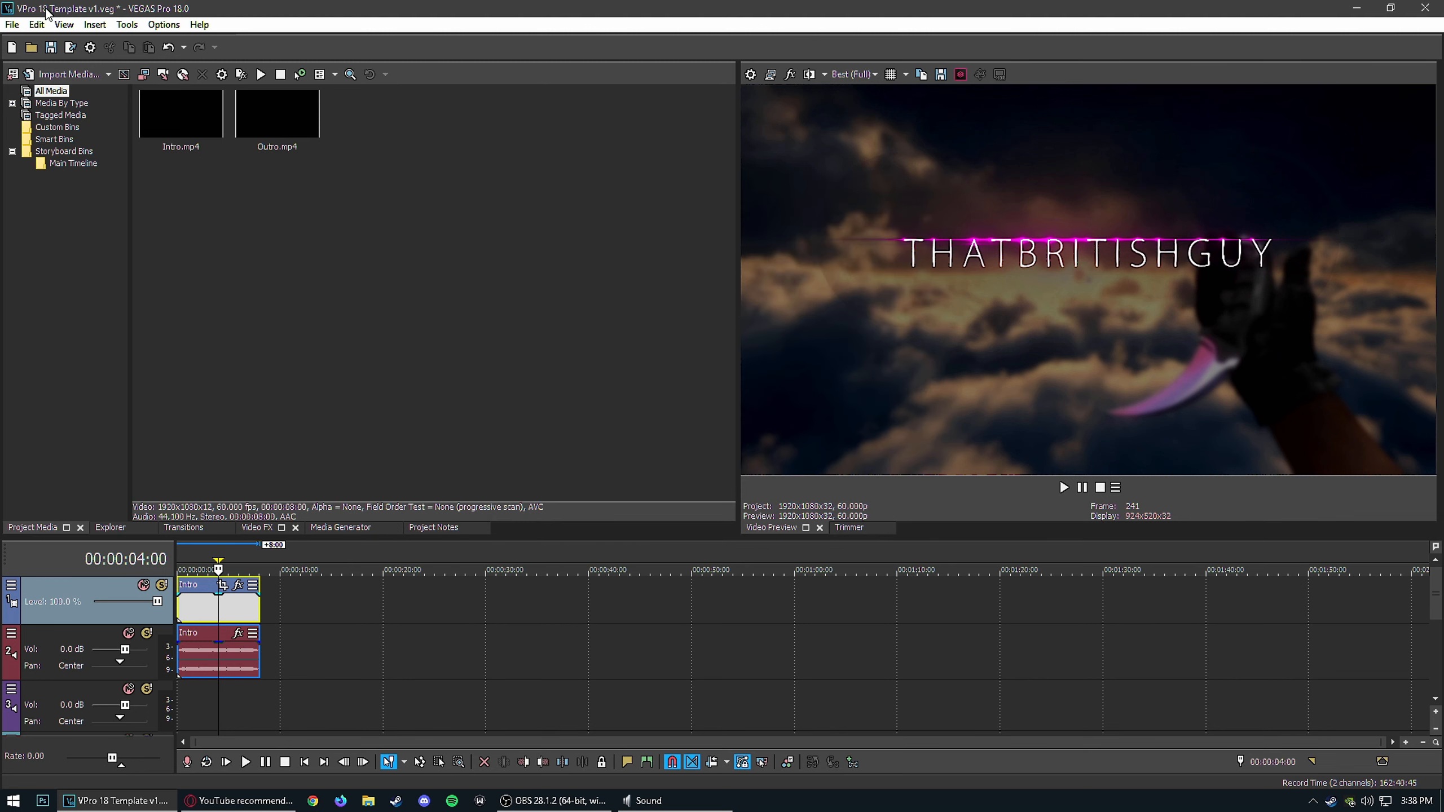
Step: Start a new project without saving the current one and set its frame size to 1080 wide by 1920 high
{"action": "left_click", "coordinate": [12, 24]}
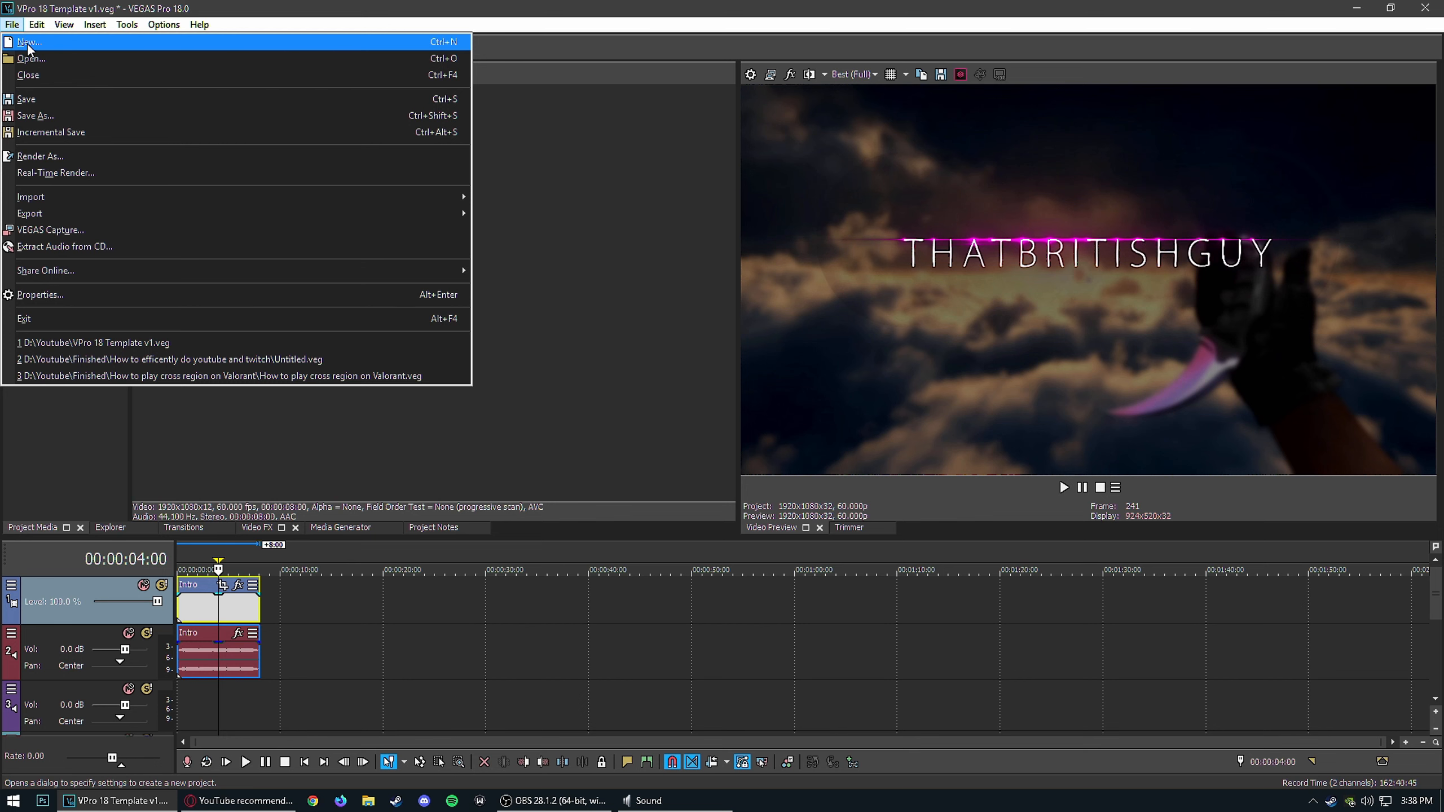
{"action": "left_click", "coordinate": [28, 45]}
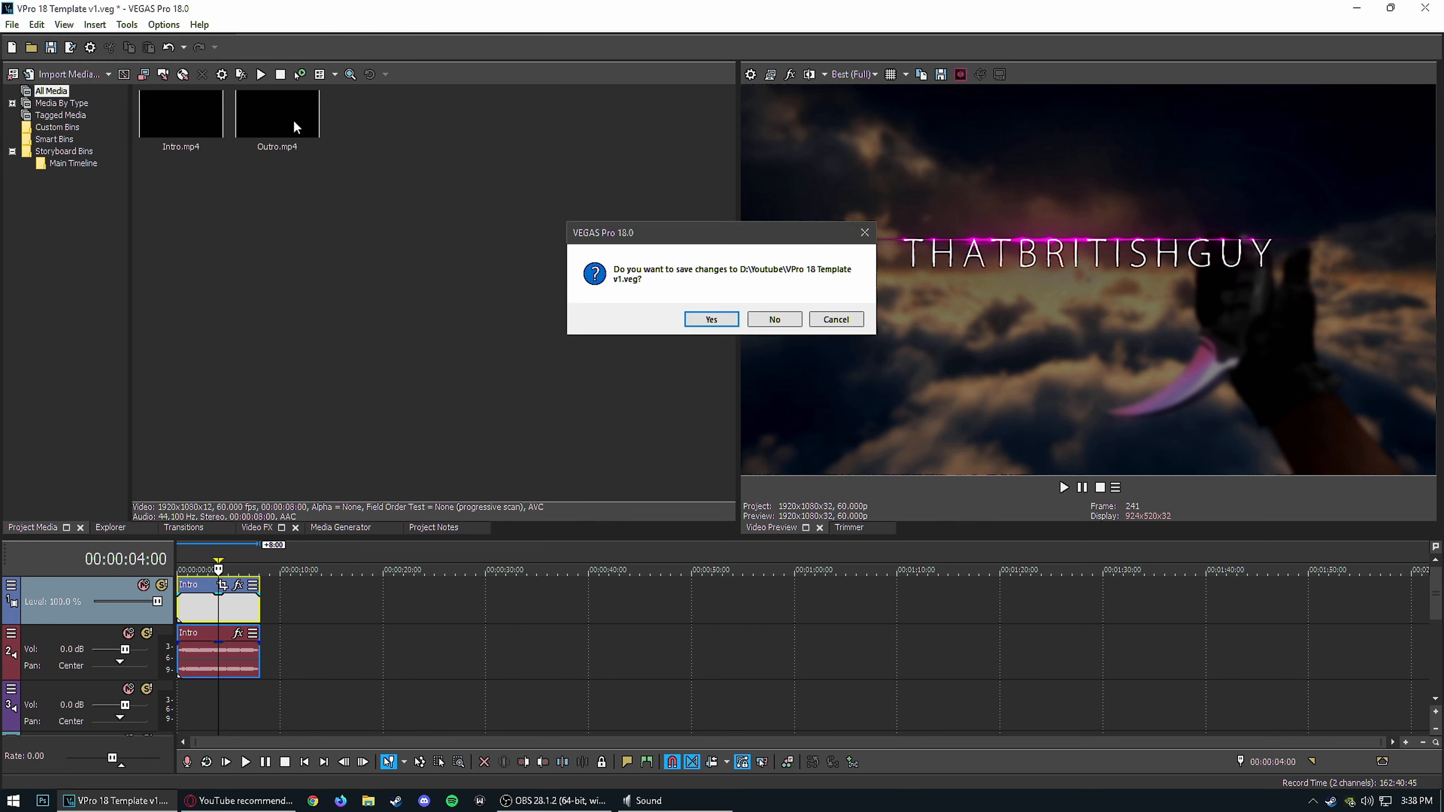
{"action": "left_click", "coordinate": [780, 319]}
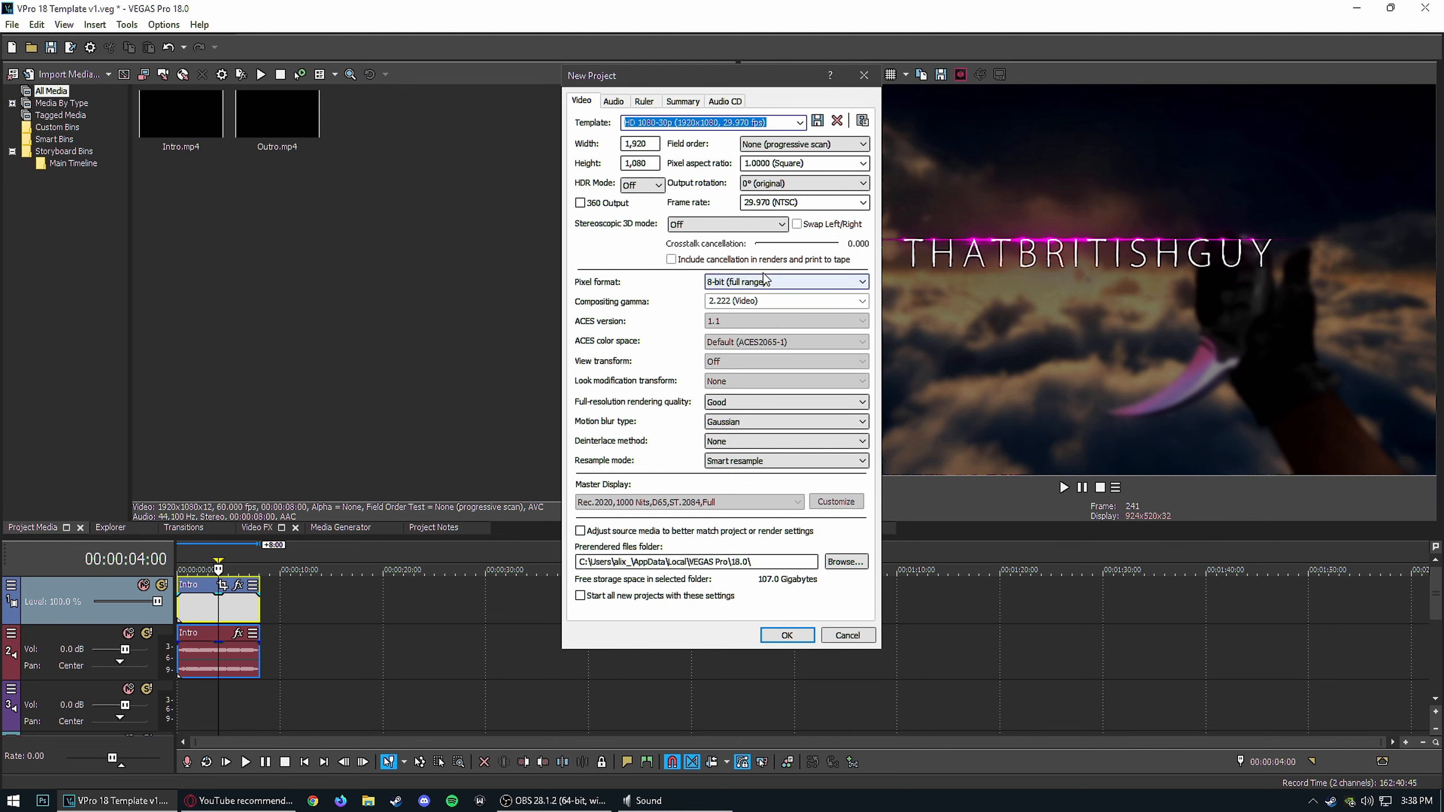
{"action": "left_click", "coordinate": [657, 143]}
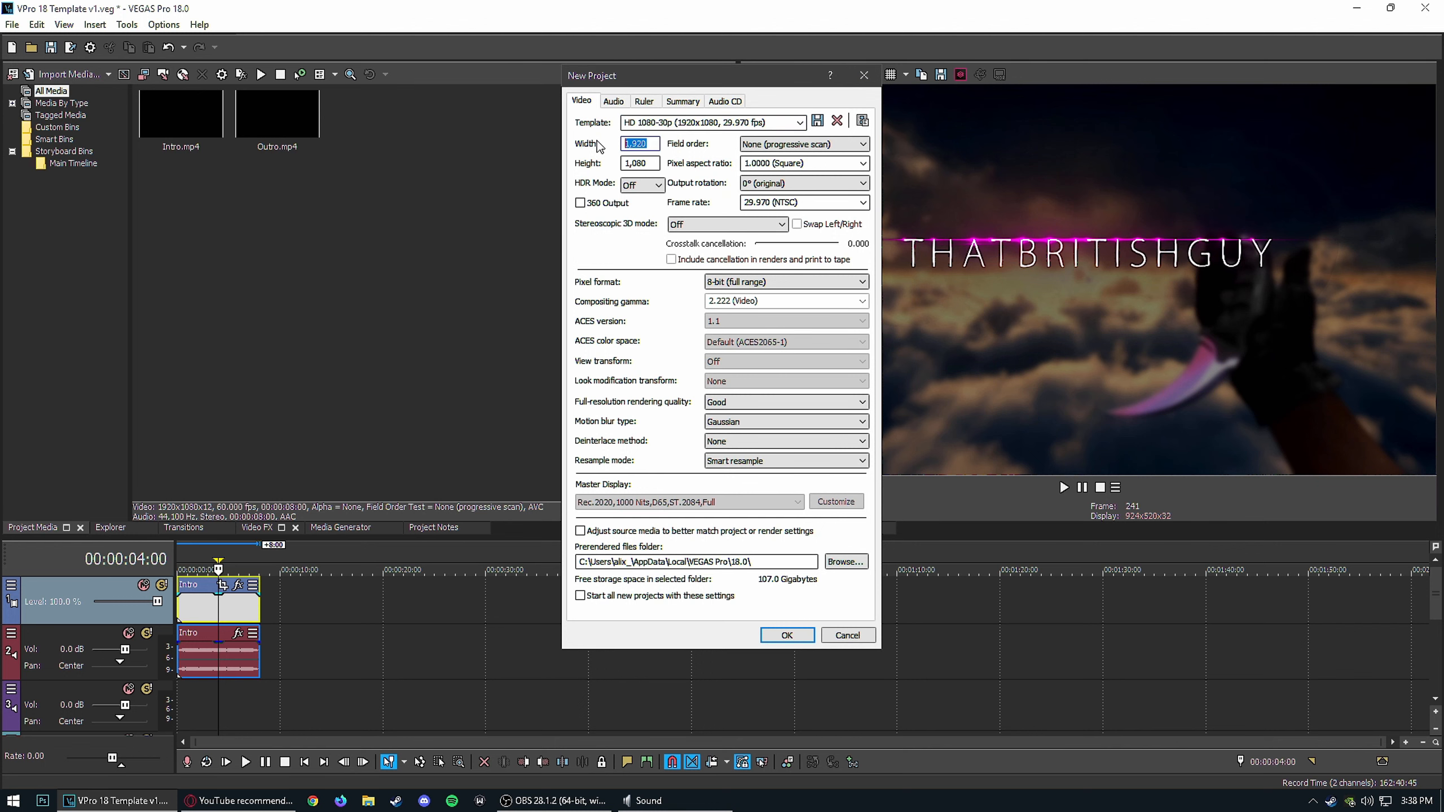
{"action": "type", "text": "1080"}
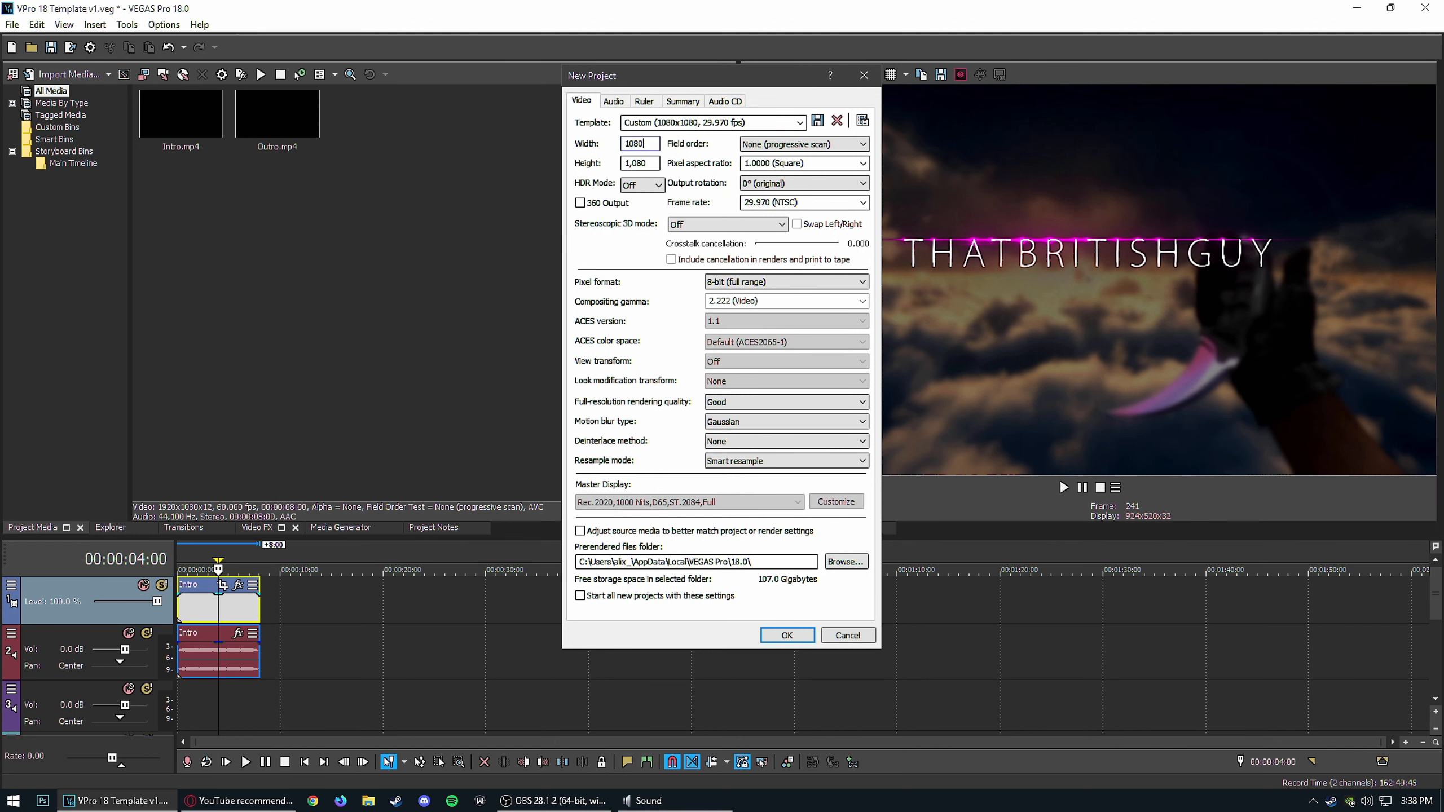
{"action": "key", "text": "Tab"}
{"action": "type", "text": "1920"}
Step: Check the new project's pixel format and motion blur options and set the resample mode to Disable resample
{"action": "left_click", "coordinate": [752, 285]}
{"action": "left_click", "coordinate": [751, 287]}
{"action": "left_click", "coordinate": [733, 424]}
{"action": "left_click", "coordinate": [733, 424]}
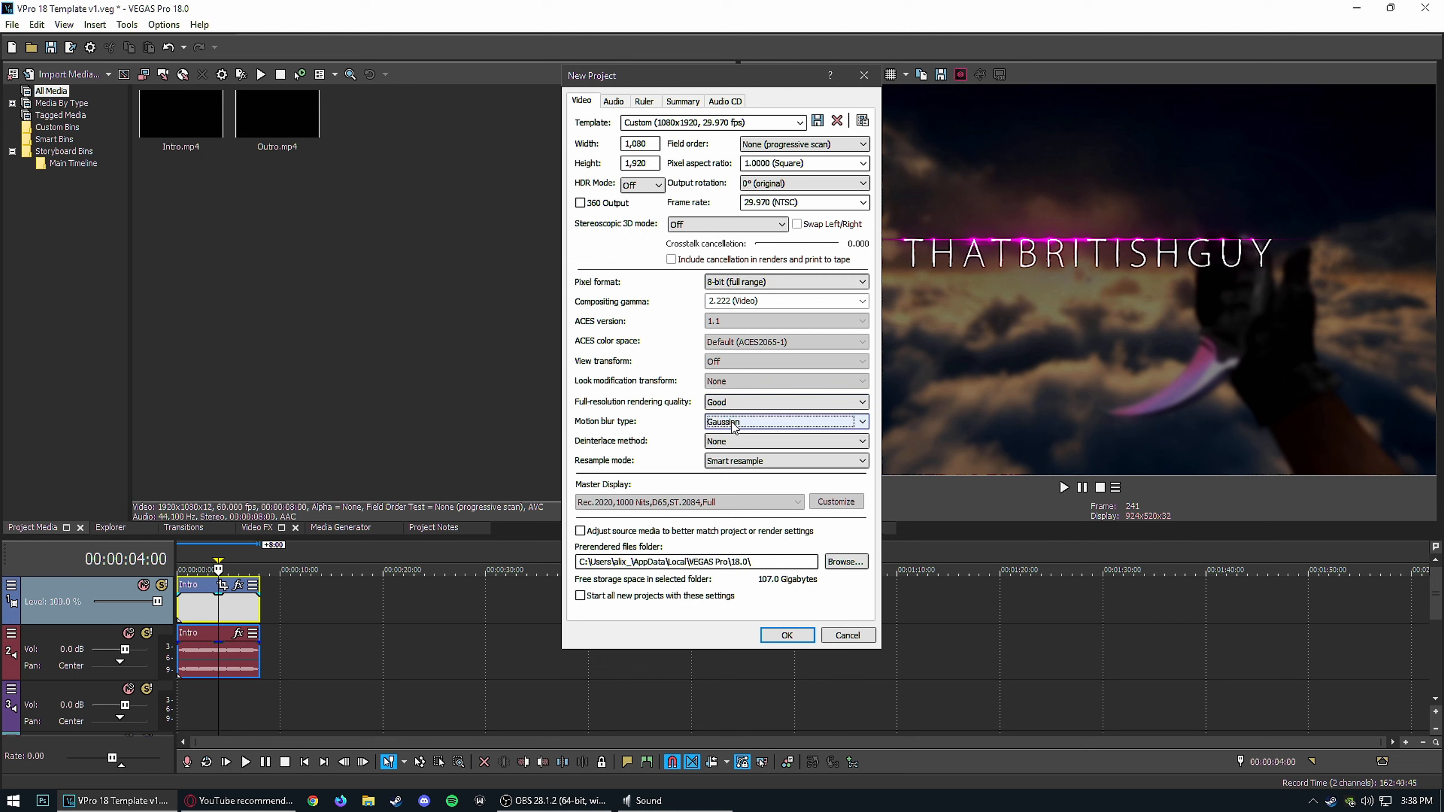
{"action": "left_click", "coordinate": [739, 462]}
{"action": "left_click", "coordinate": [742, 494]}
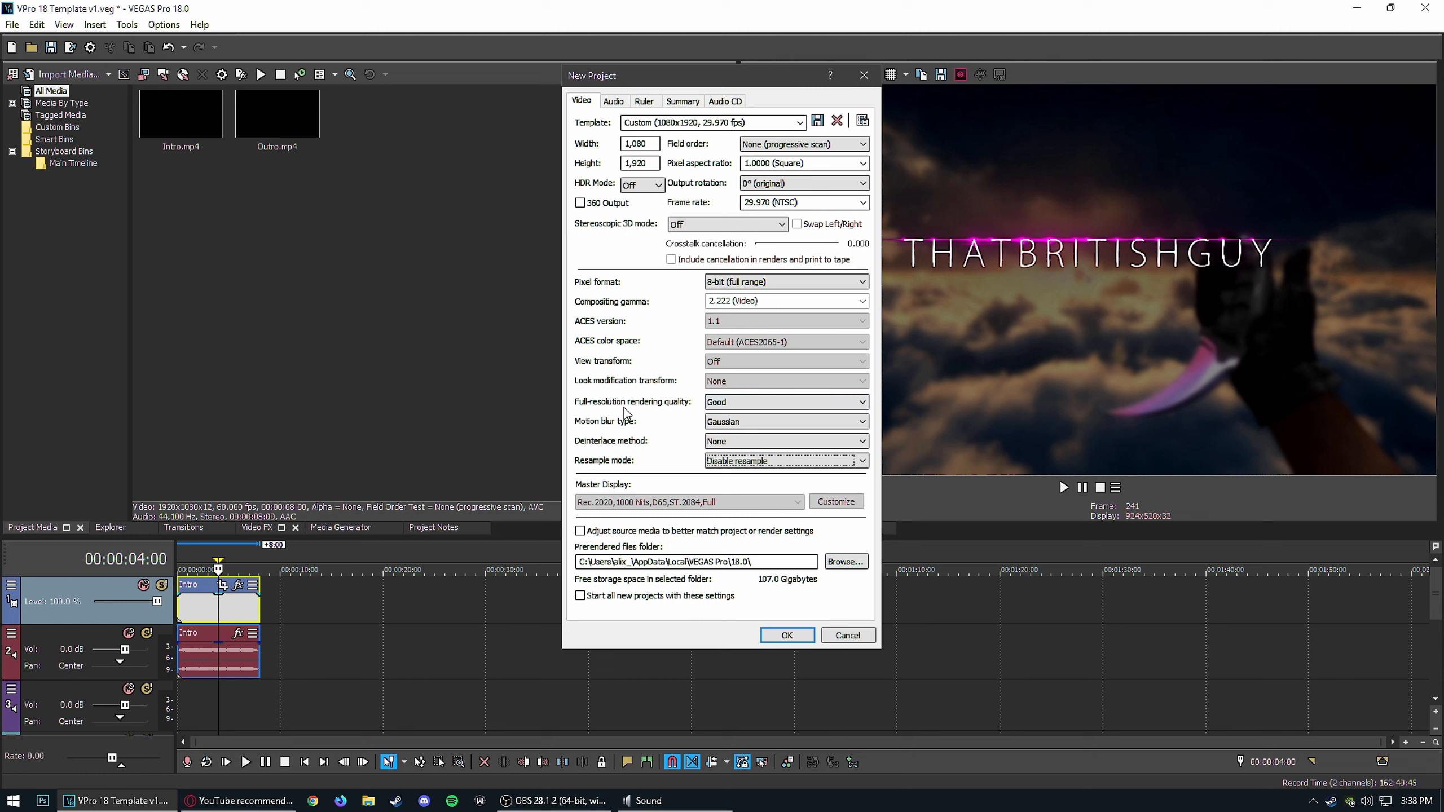
Step: Set the new project's full-resolution rendering quality to Best and its frame rate to 59.940 (Double NTSC)
{"action": "left_click", "coordinate": [731, 407]}
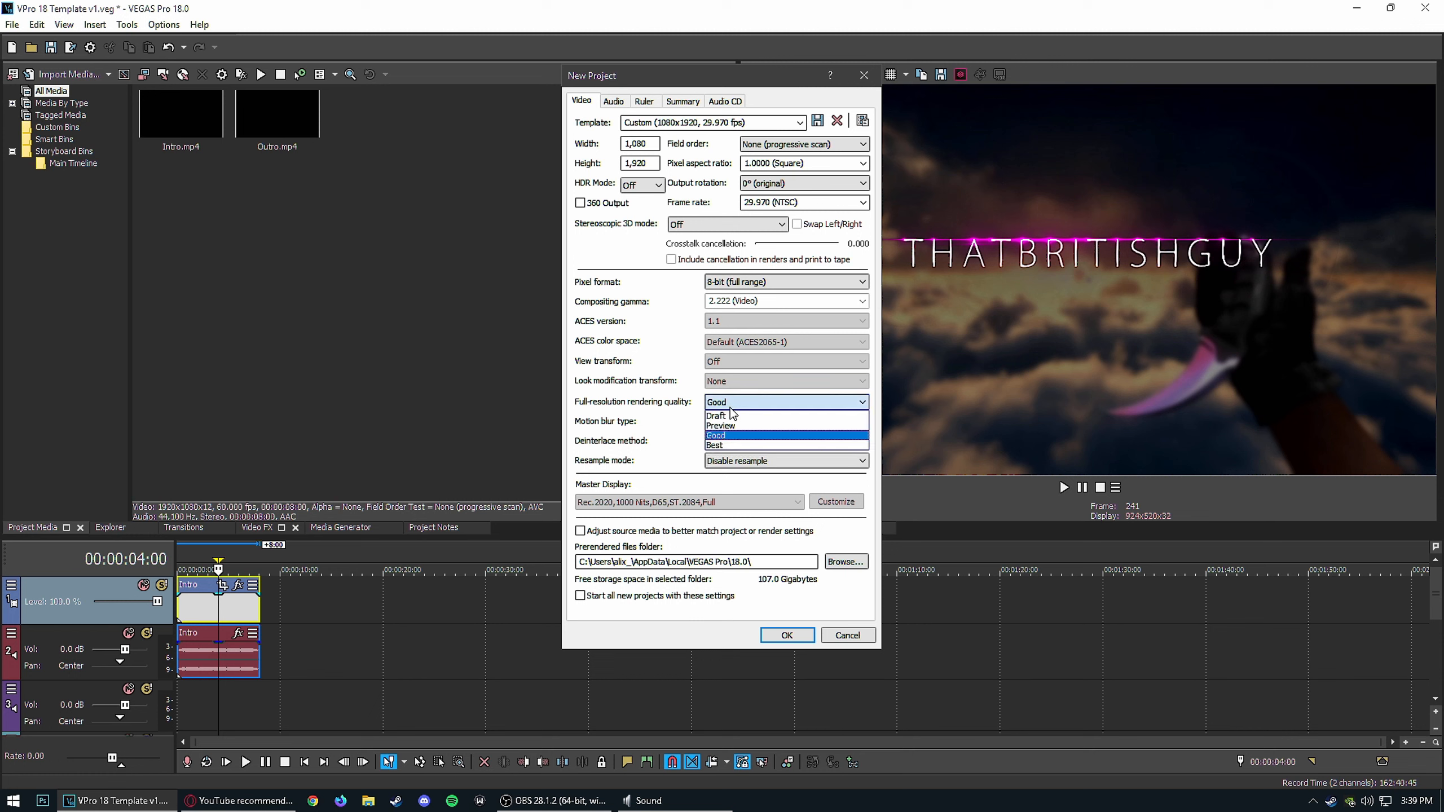
{"action": "left_click", "coordinate": [734, 445]}
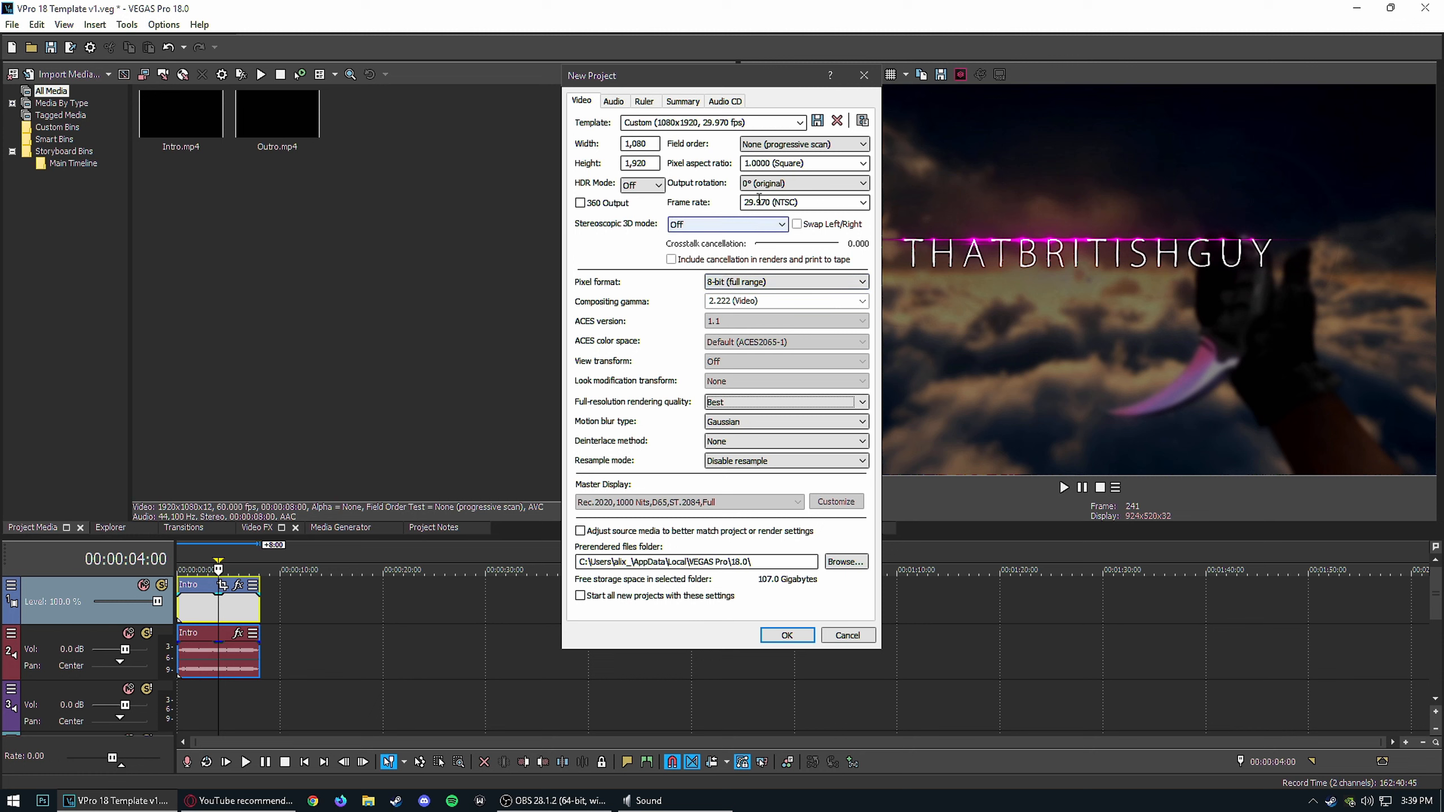
{"action": "left_click", "coordinate": [722, 122]}
{"action": "left_click", "coordinate": [721, 122]}
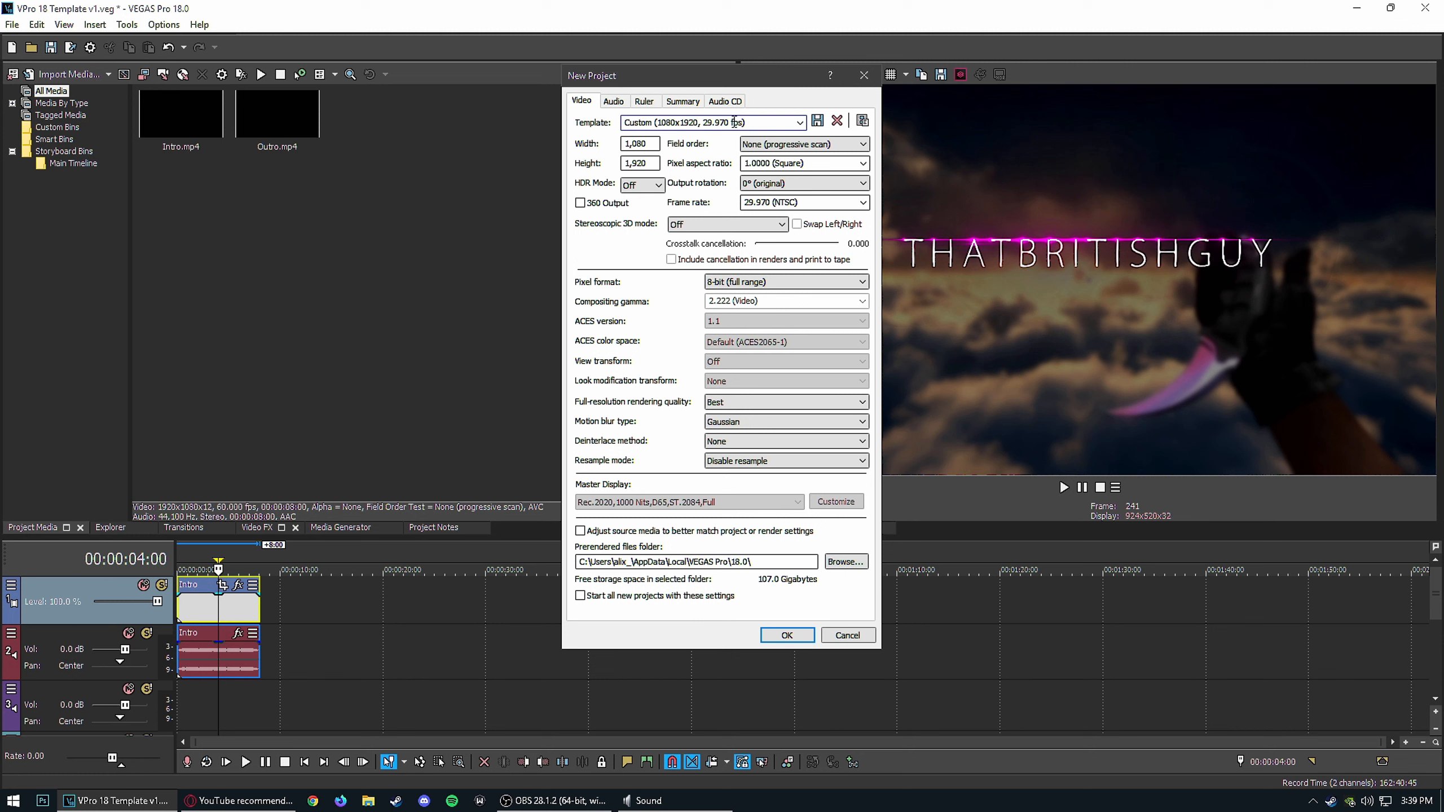
{"action": "left_click", "coordinate": [863, 203]}
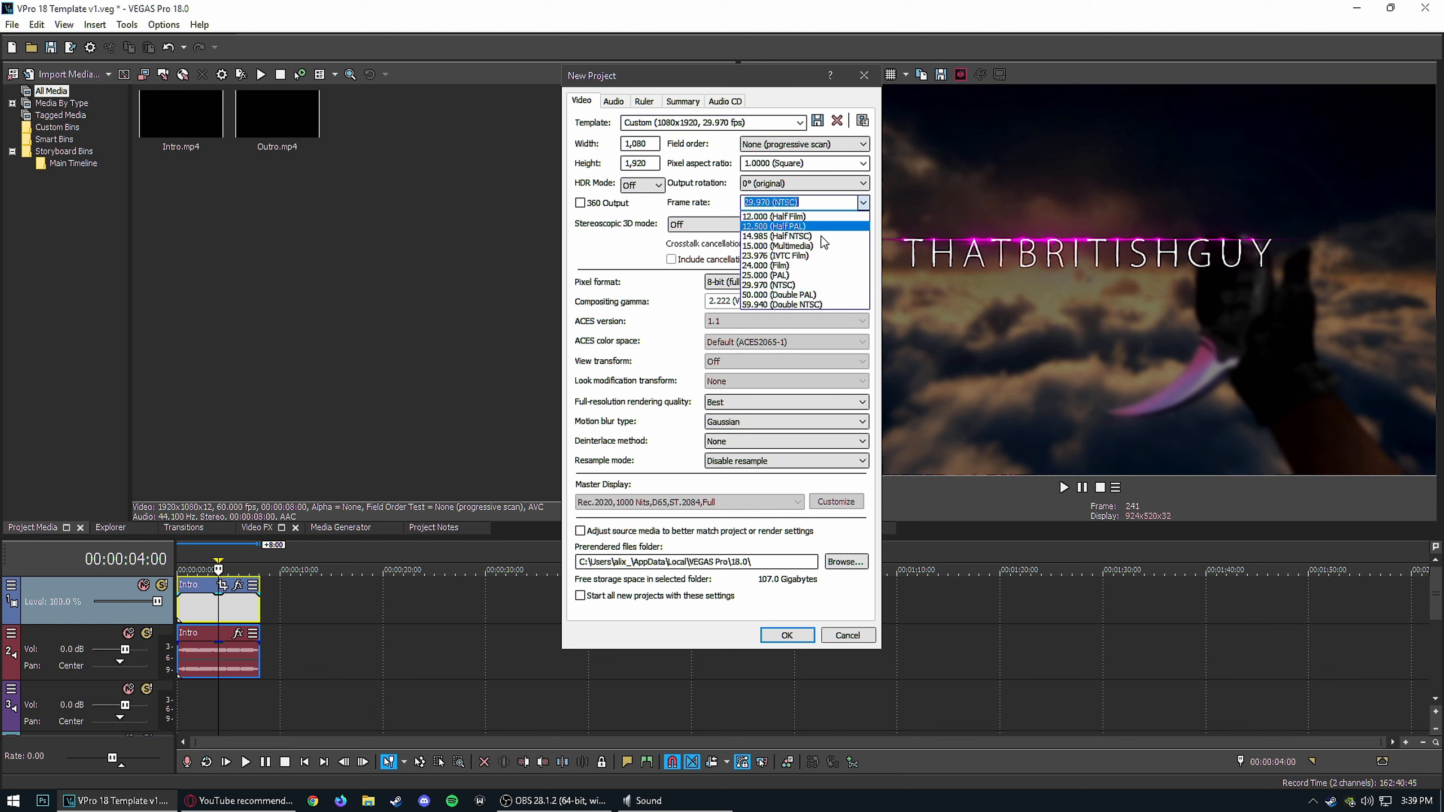
{"action": "left_click", "coordinate": [795, 310]}
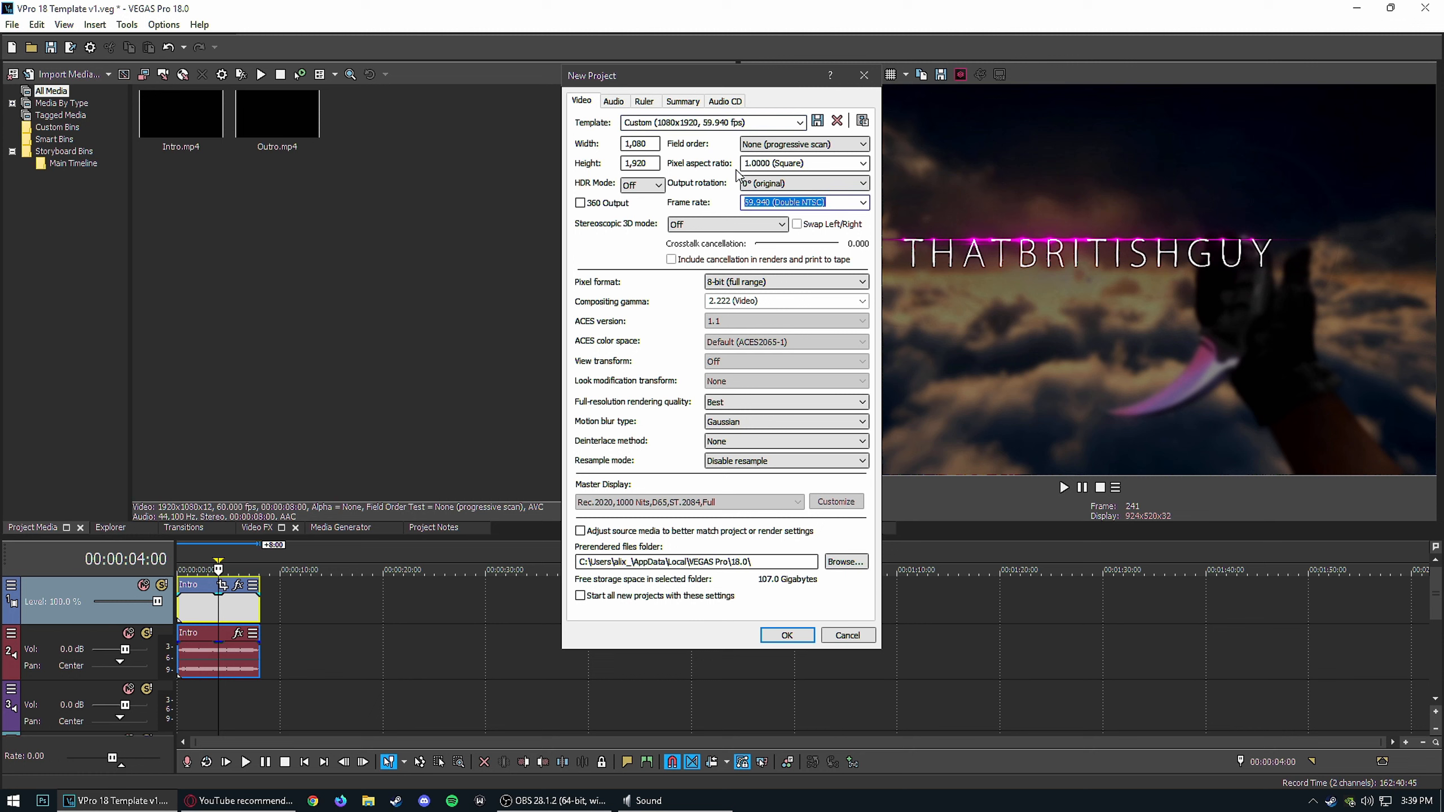
{"action": "left_click", "coordinate": [762, 125]}
{"action": "left_click_drag", "start_coordinate": [761, 126], "coordinate": [606, 129]}
{"action": "left_click", "coordinate": [765, 124]}
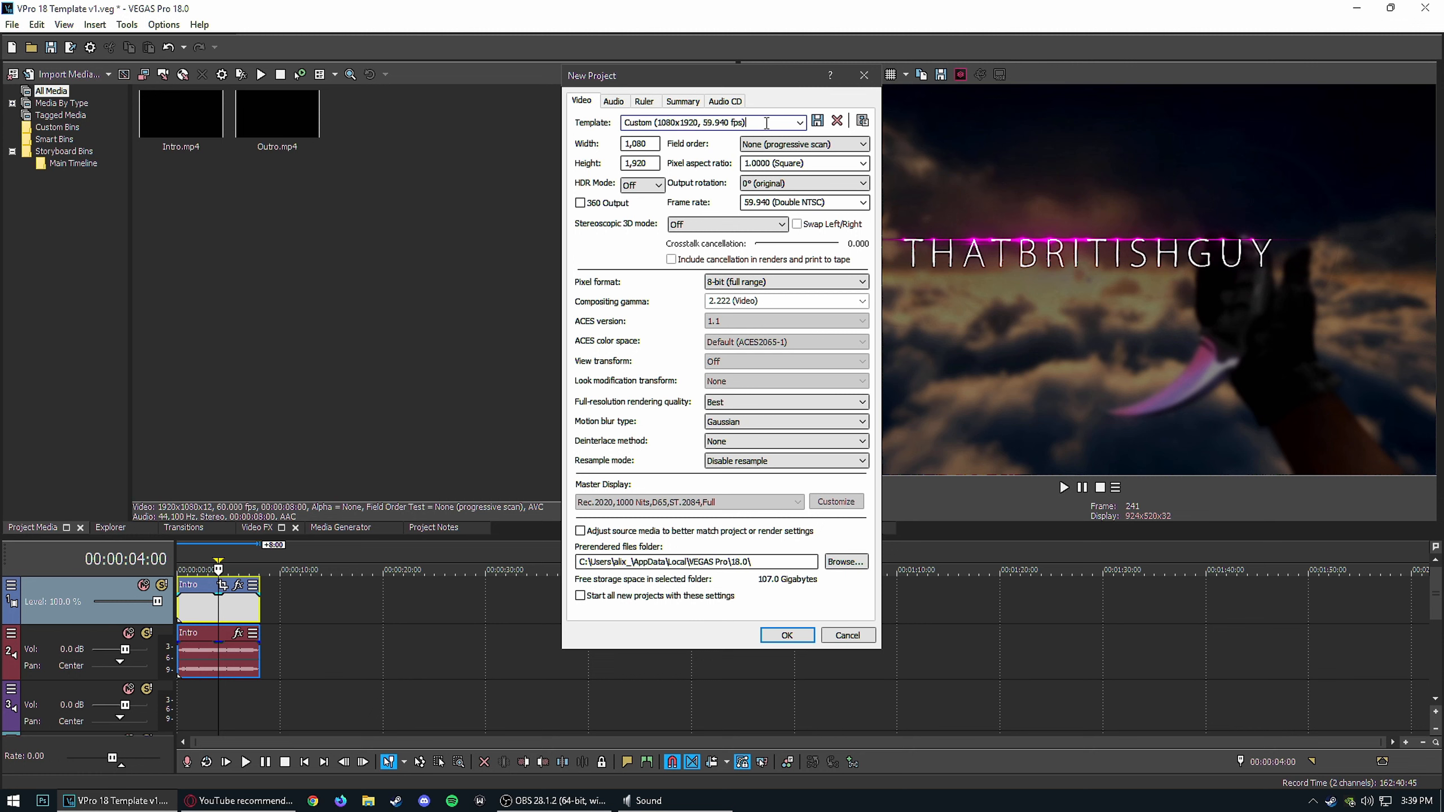
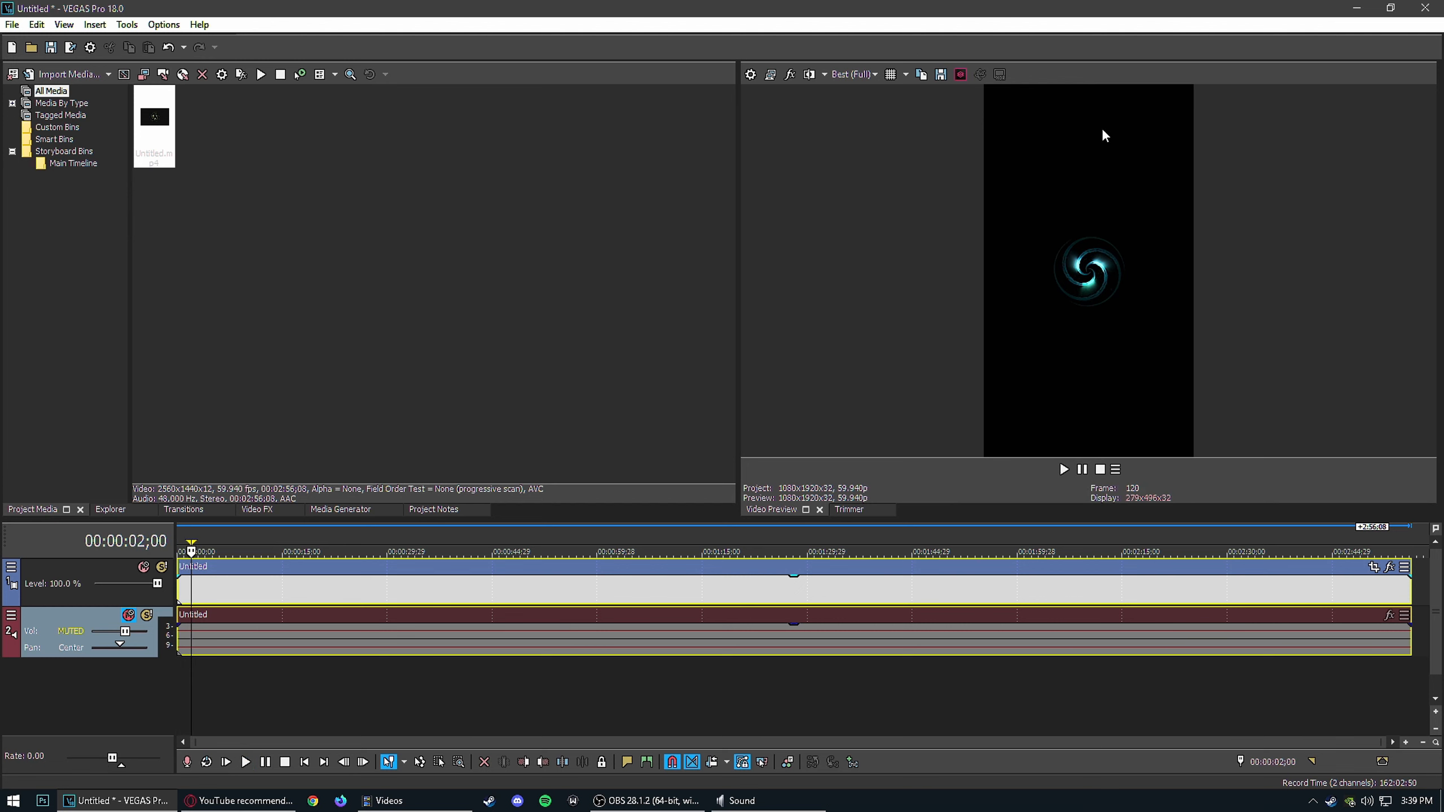
Step: In the video event's properties, disable resampling and turn off Maintain aspect ratio
{"action": "right_click", "coordinate": [375, 592]}
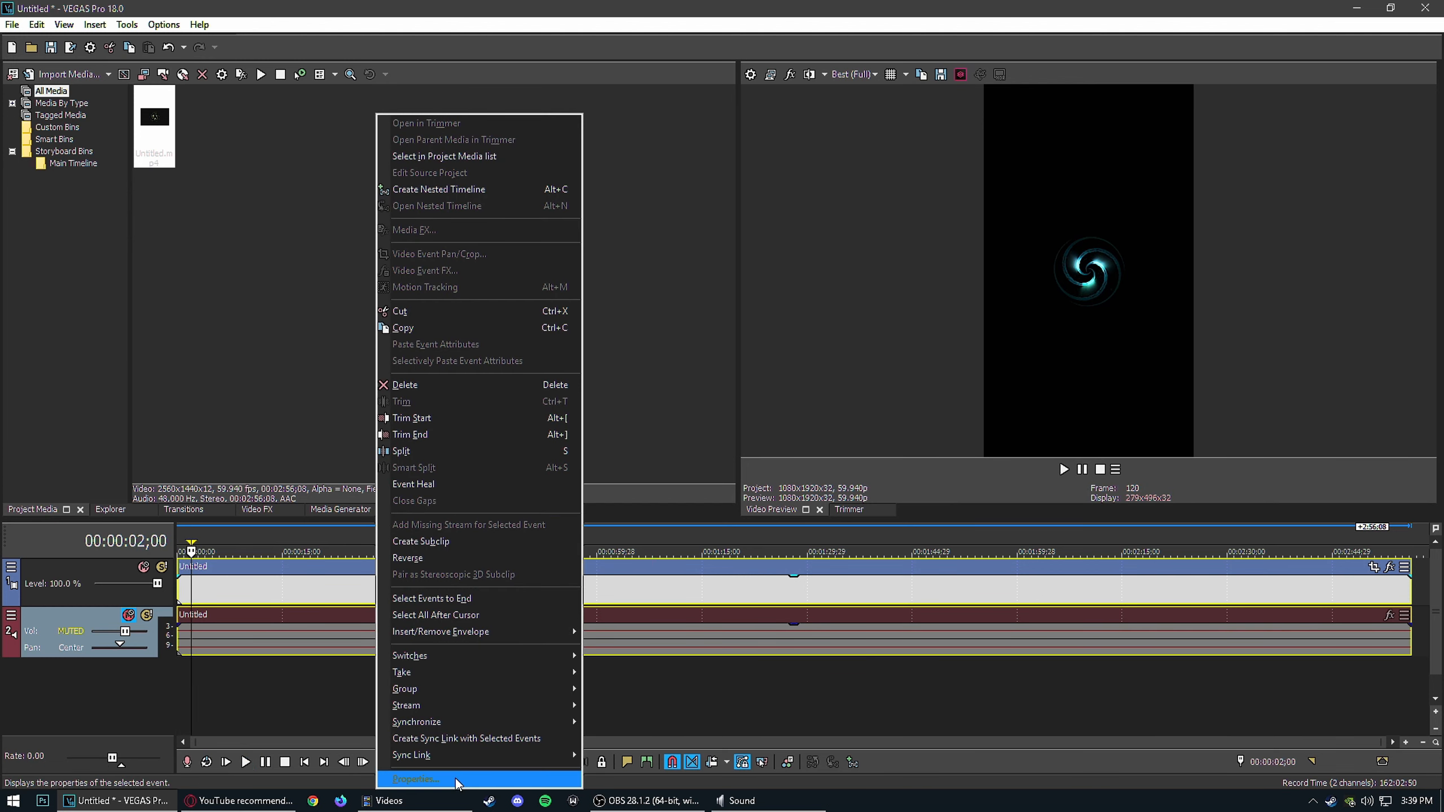
{"action": "left_click", "coordinate": [217, 597]}
{"action": "right_click", "coordinate": [218, 597]}
{"action": "left_click", "coordinate": [256, 780]}
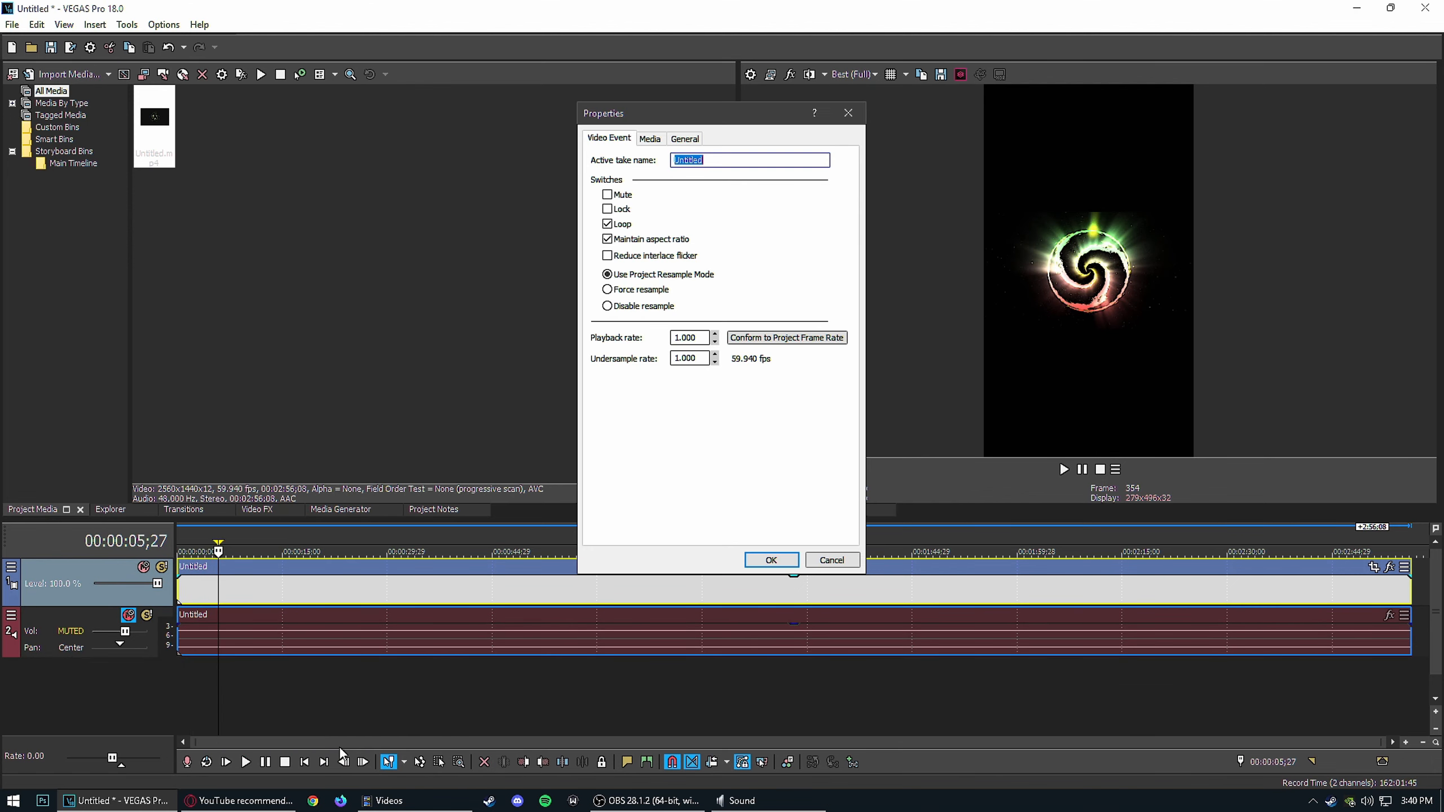
{"action": "left_click", "coordinate": [648, 309]}
{"action": "left_click", "coordinate": [655, 245]}
{"action": "left_click", "coordinate": [771, 560]}
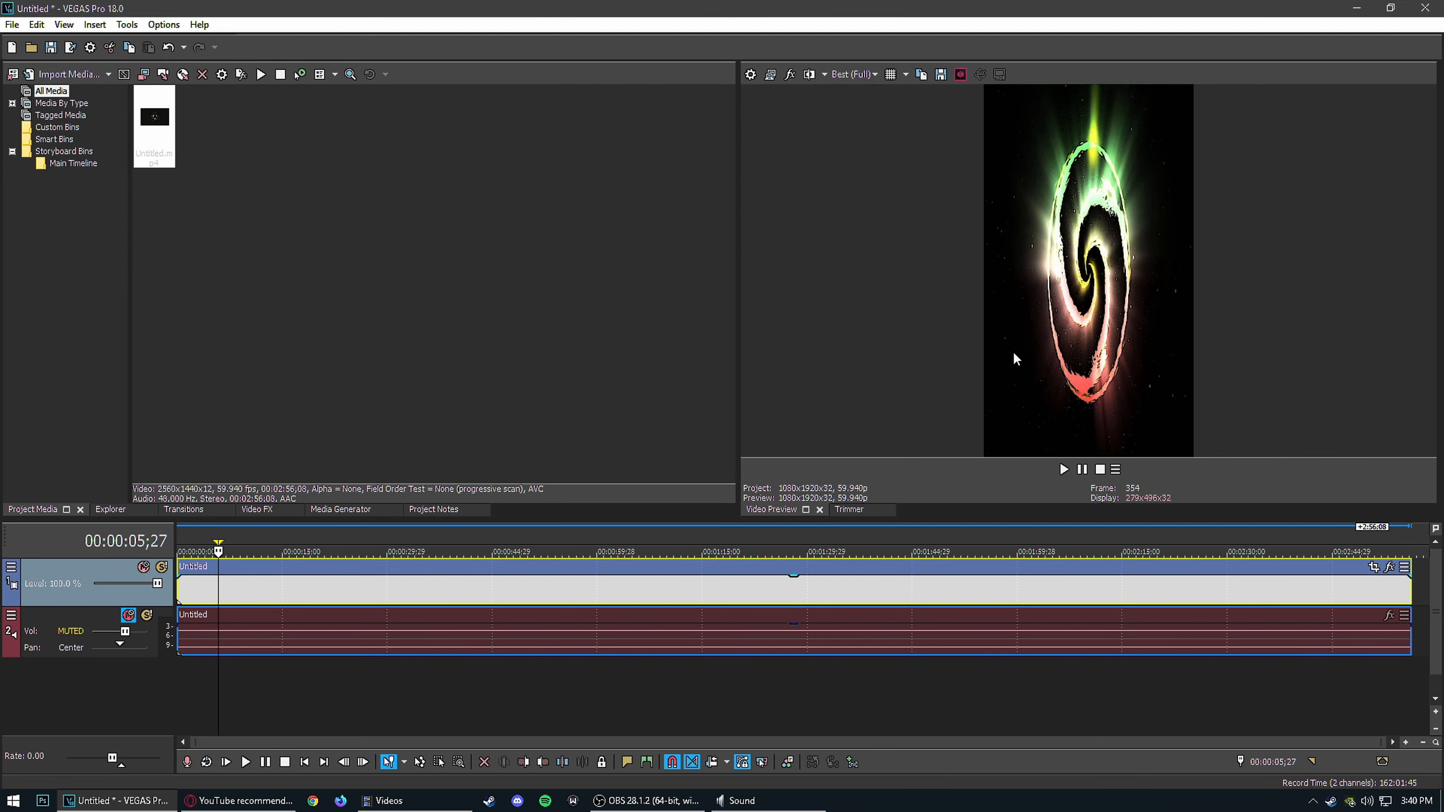
{"action": "right_click", "coordinate": [586, 600]}
{"action": "left_click", "coordinate": [670, 256]}
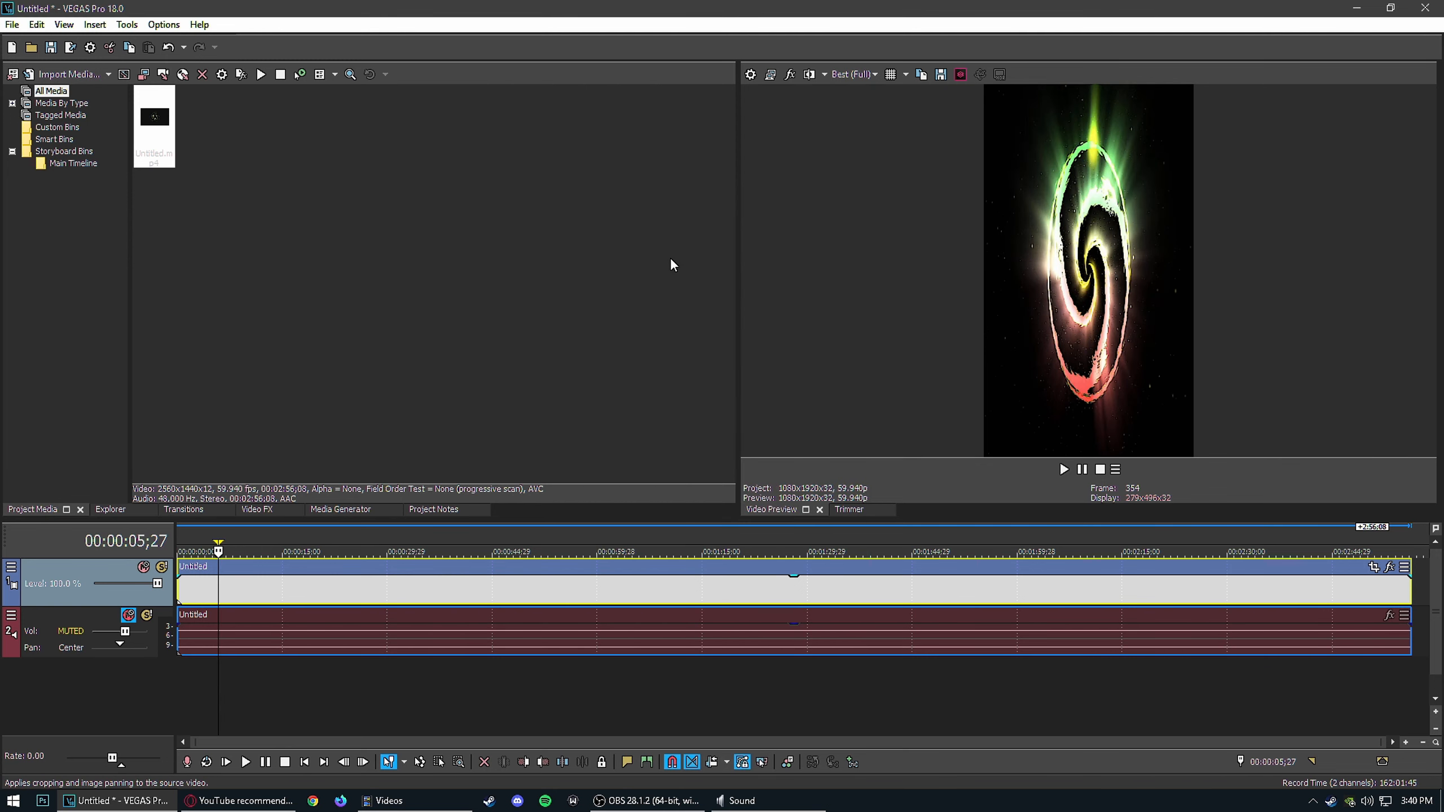
{"action": "scroll", "coordinate": [694, 418], "scroll_direction": "down", "scroll_amount": 3}
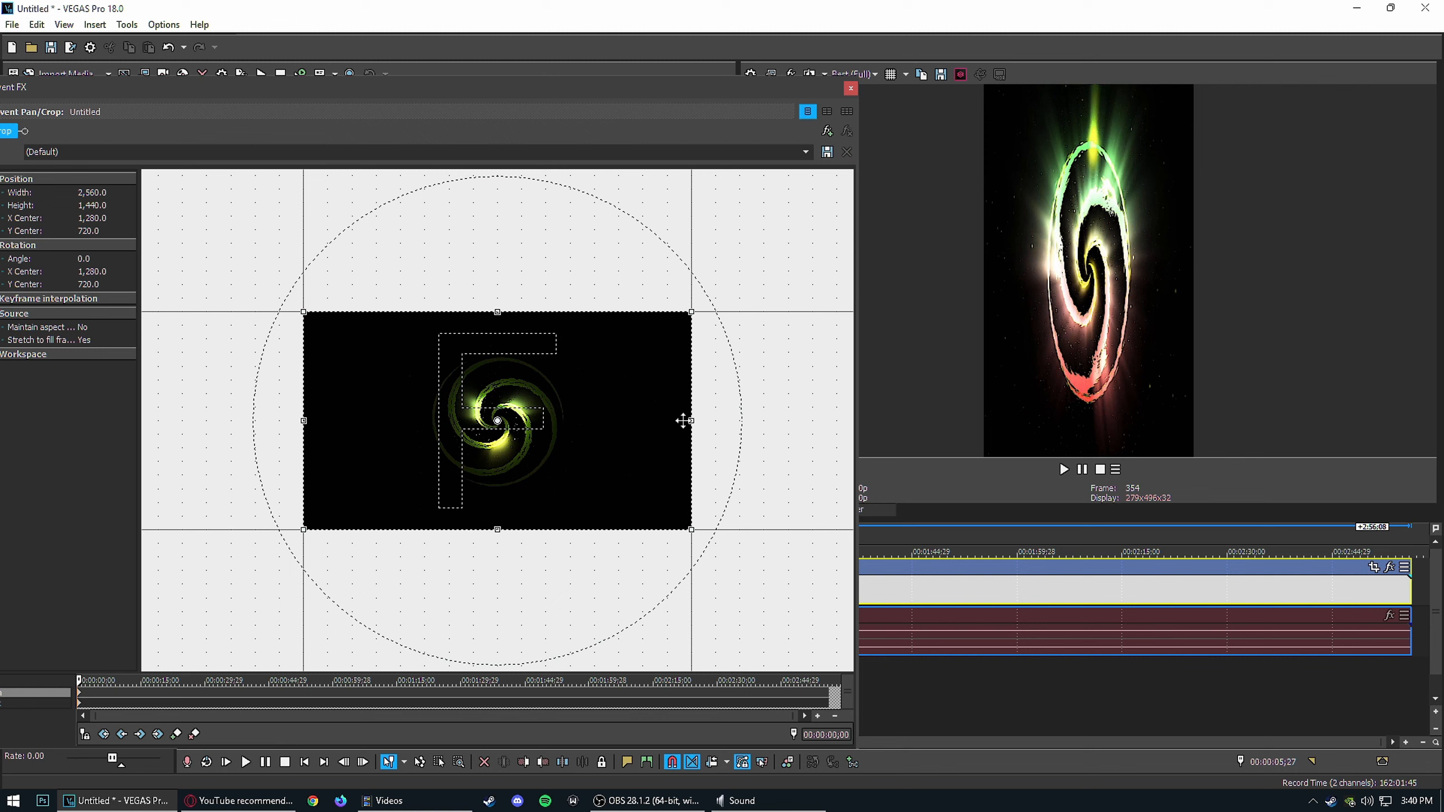
{"action": "left_click", "coordinate": [850, 88]}
Step: Narrow the clip's Event Pan/Crop frame symmetrically to 960 wide by 1,440 high so it fills the vertical frame undistorted
{"action": "right_click", "coordinate": [401, 598]}
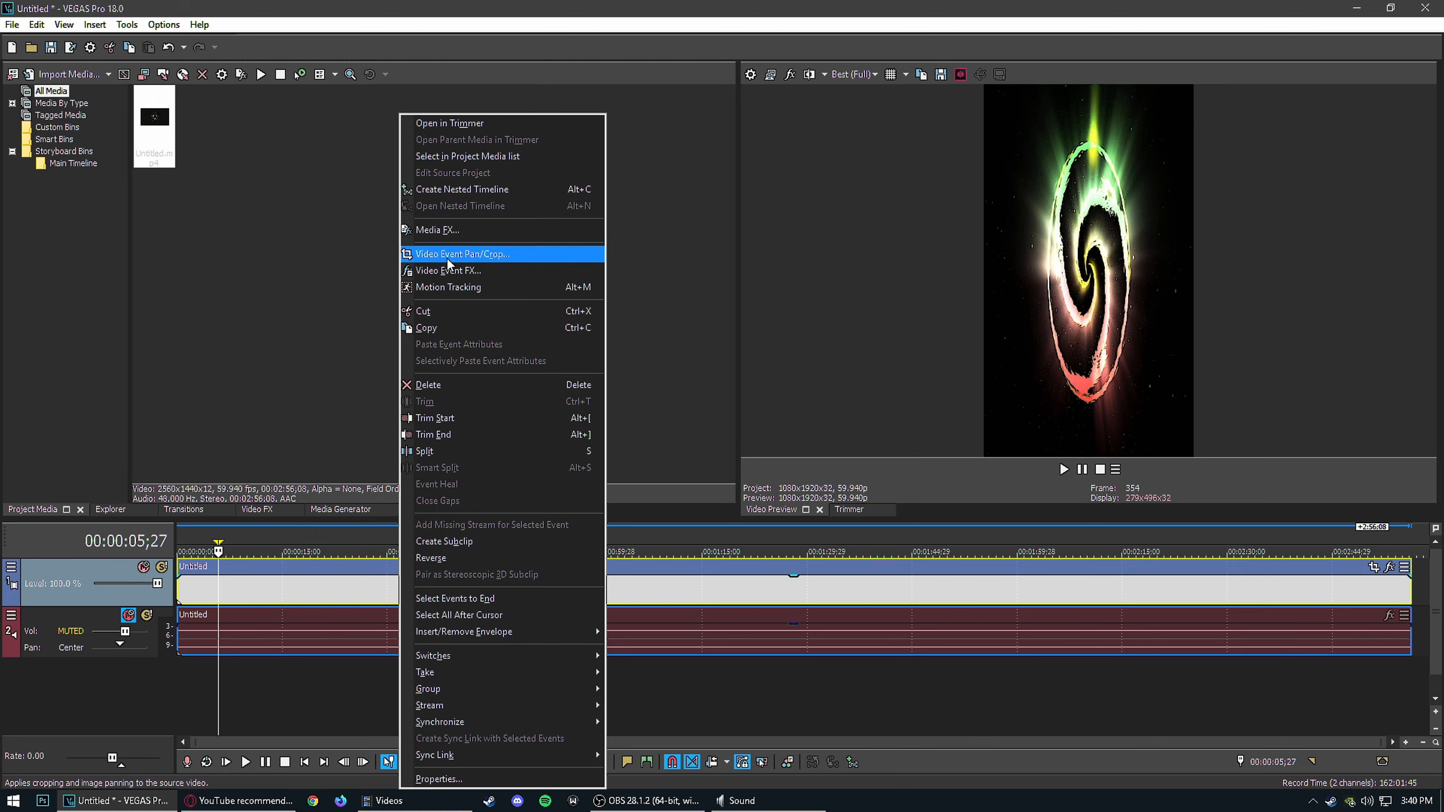
{"action": "left_click", "coordinate": [495, 259]}
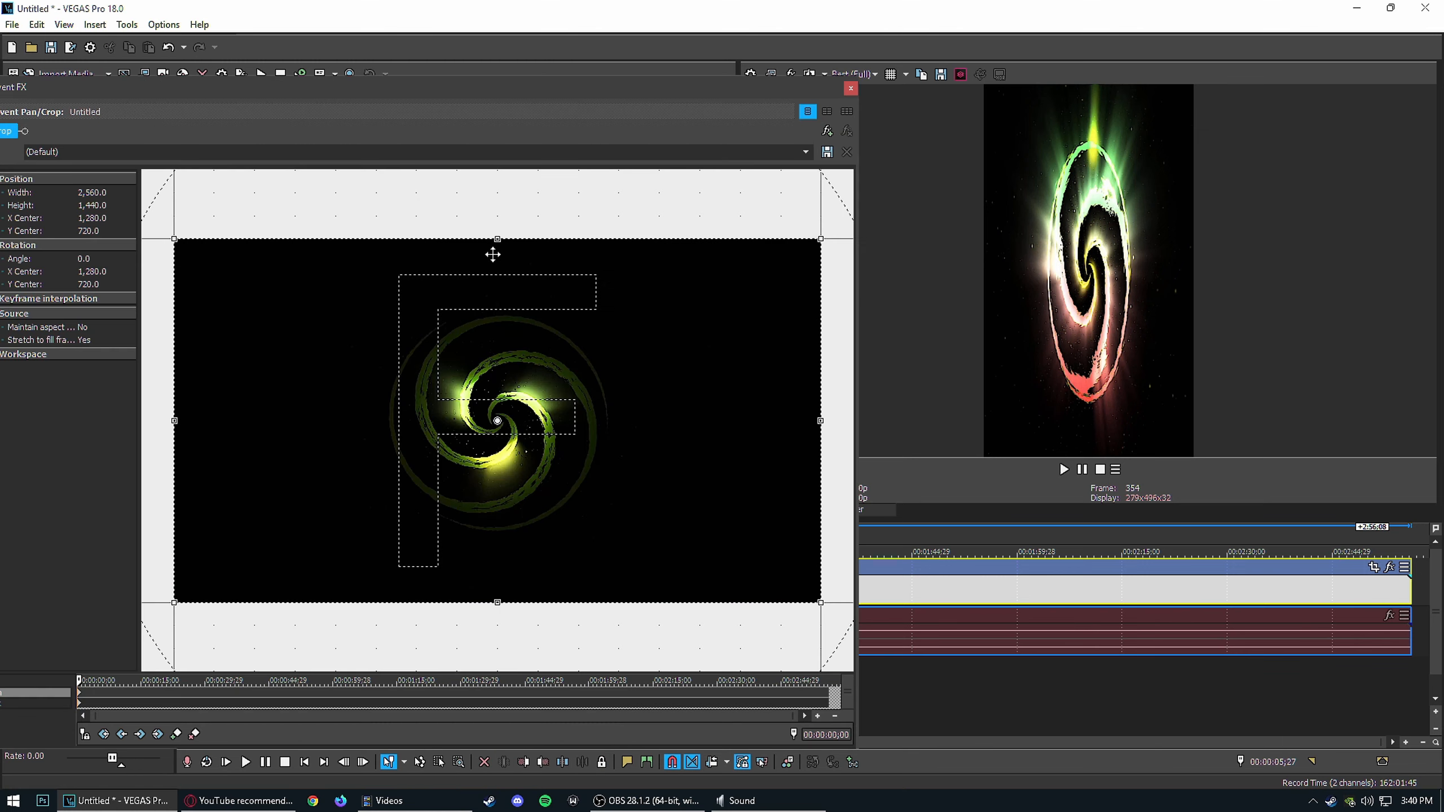
{"action": "left_click_drag", "start_coordinate": [513, 132], "coordinate": [602, 47]}
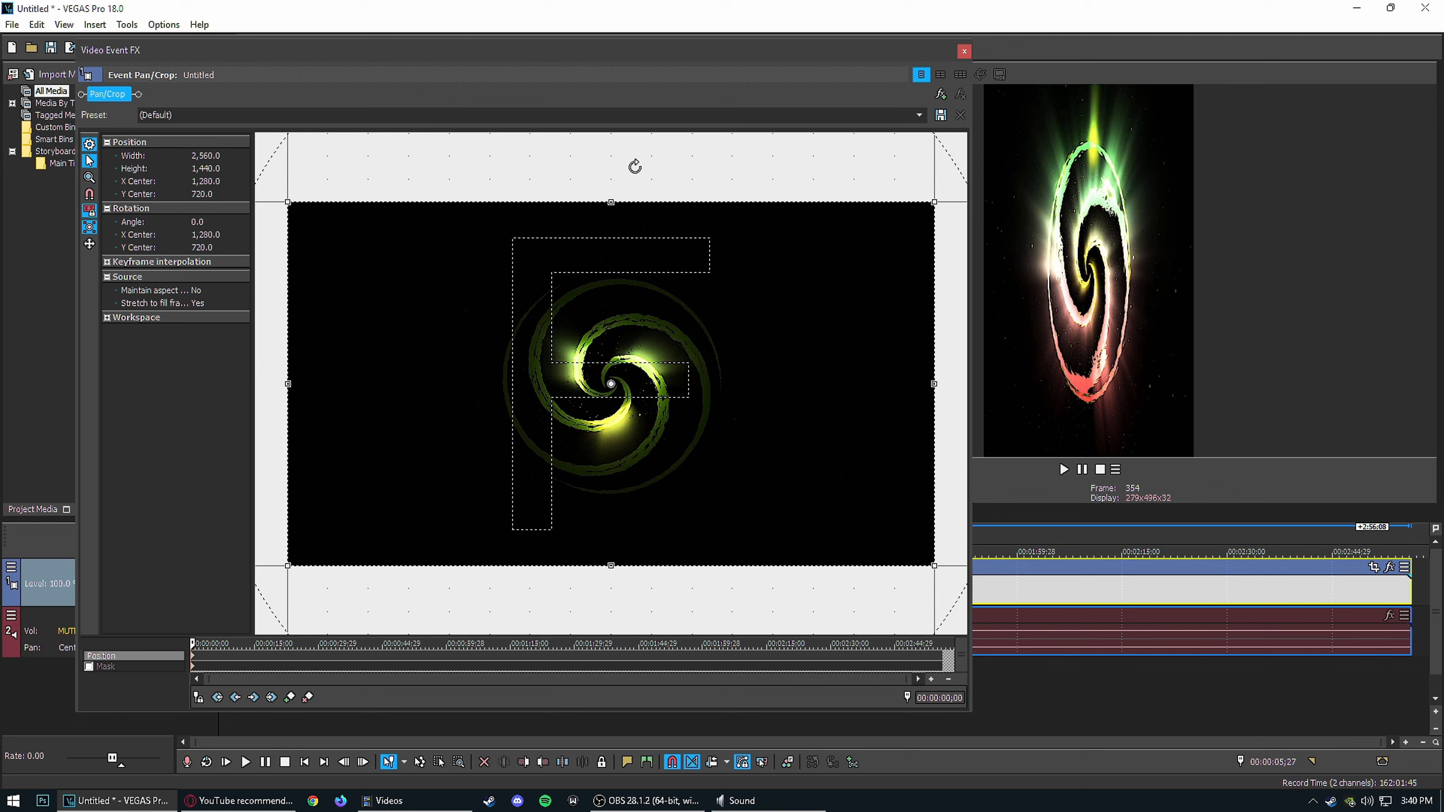
{"action": "scroll", "coordinate": [799, 360], "scroll_direction": "down", "scroll_amount": 5}
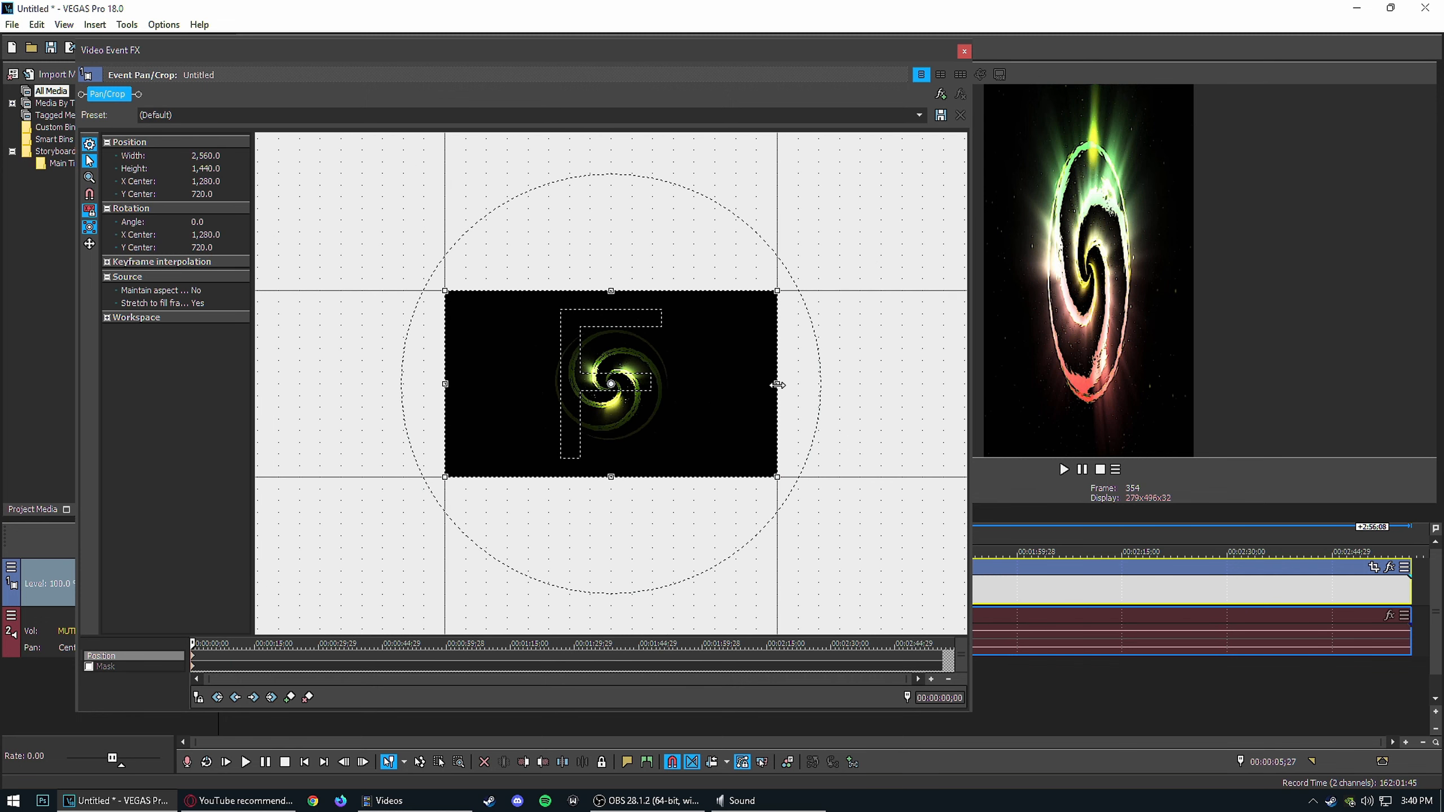
{"action": "left_click", "coordinate": [778, 385]}
{"action": "left_click_drag", "start_coordinate": [778, 384], "coordinate": [681, 393]}
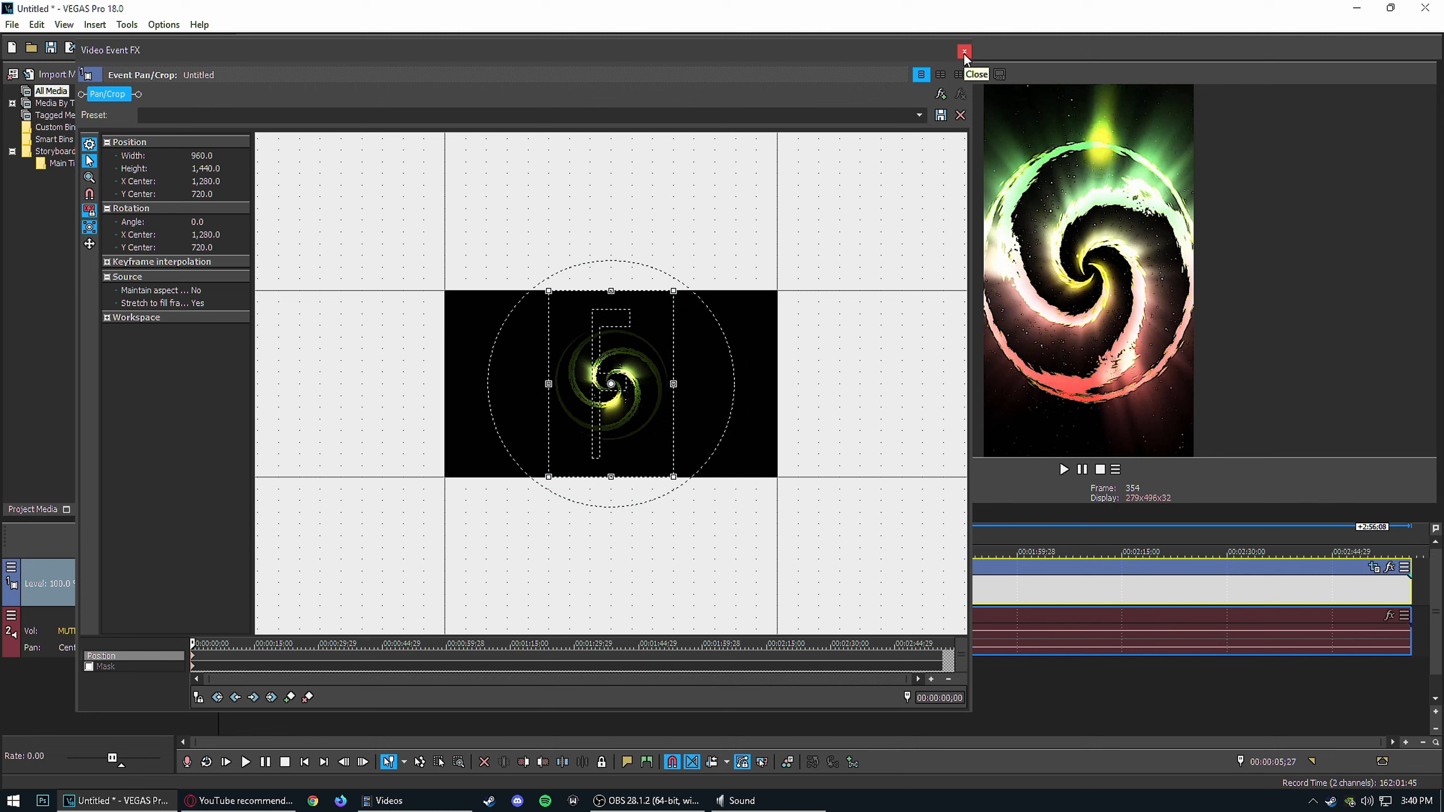
{"action": "mouse_move", "coordinate": [673, 477]}
{"action": "left_mouse_down"}
{"action": "mouse_move", "coordinate": [707, 526]}
{"action": "mouse_move", "coordinate": [669, 479]}
{"action": "left_mouse_up"}
Step: Play back the cropped clip in the preview, close the Pan/Crop window and pause playback
{"action": "left_click", "coordinate": [1064, 470]}
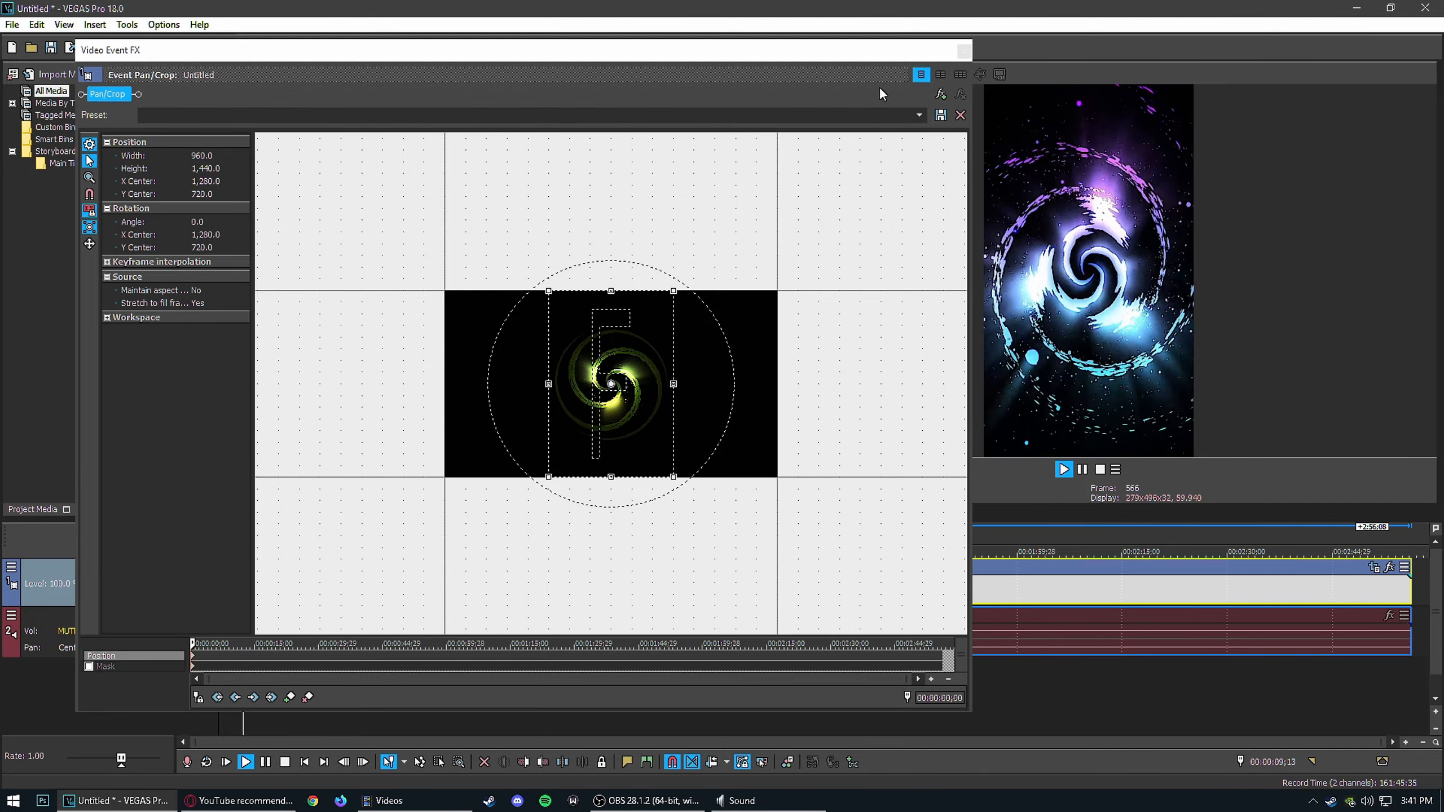
{"action": "left_click_drag", "start_coordinate": [877, 50], "coordinate": [784, 61]}
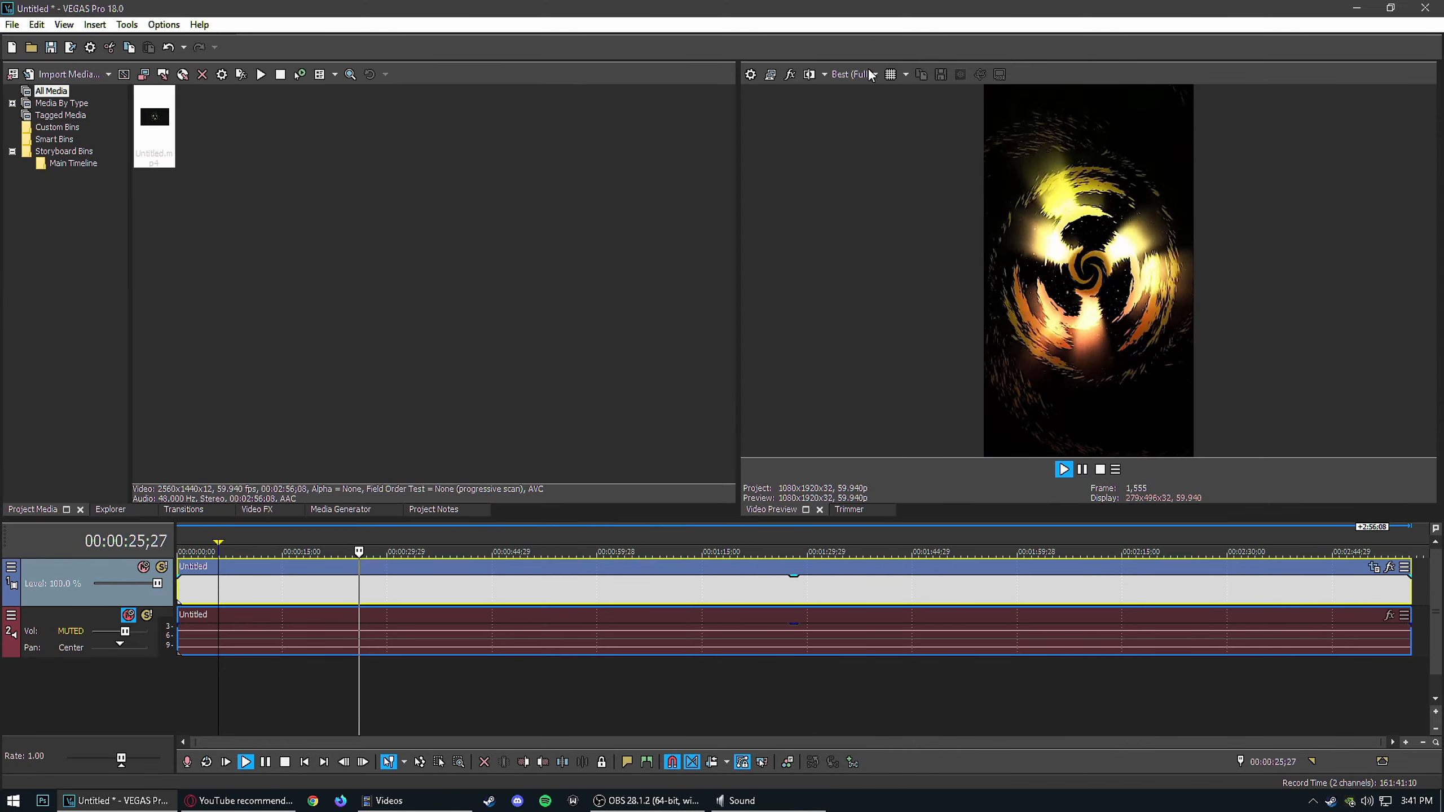
{"action": "left_click", "coordinate": [871, 64]}
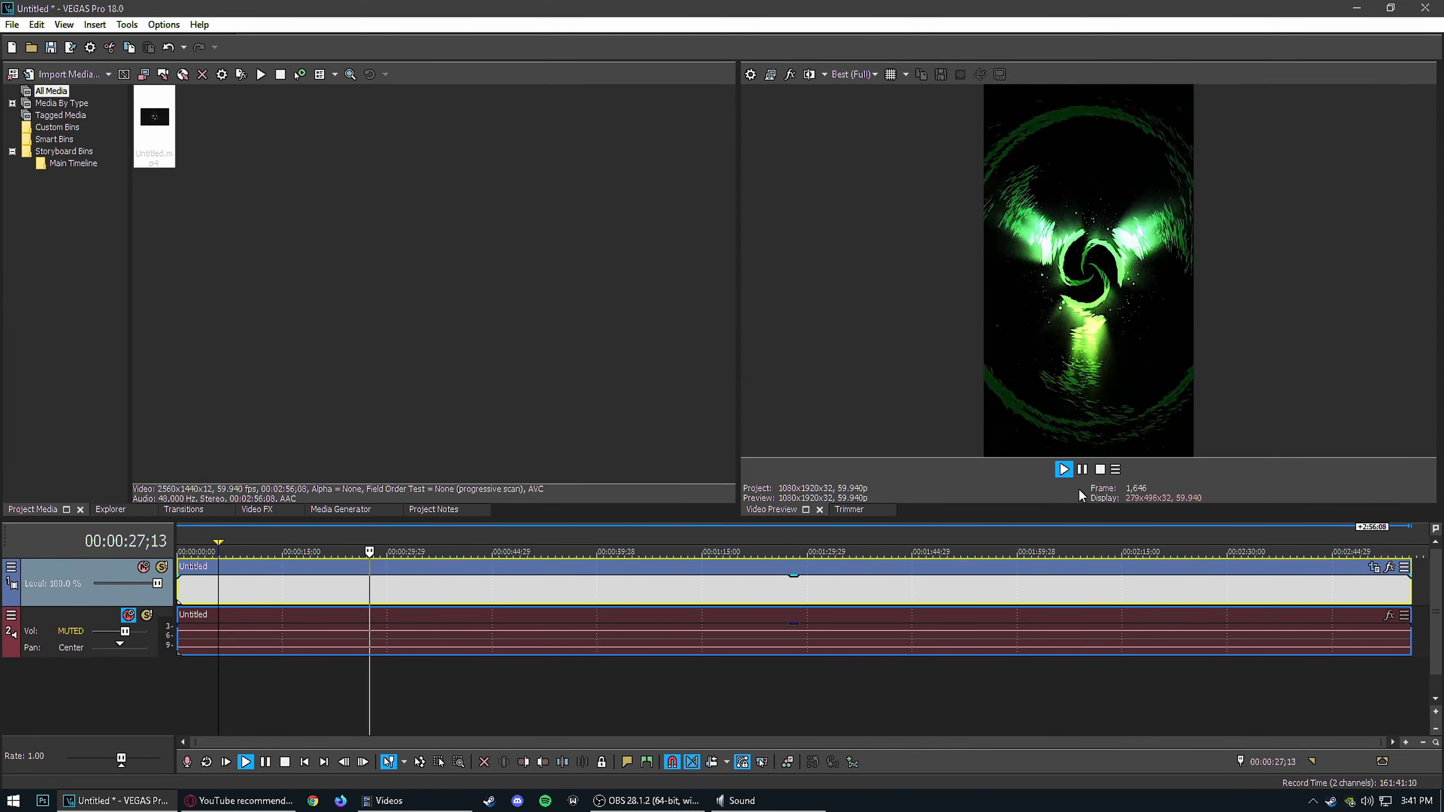
{"action": "left_click", "coordinate": [1082, 470]}
Step: Review the video event's properties and close them without making changes
{"action": "right_click", "coordinate": [654, 583]}
{"action": "mouse_move", "coordinate": [692, 707]}
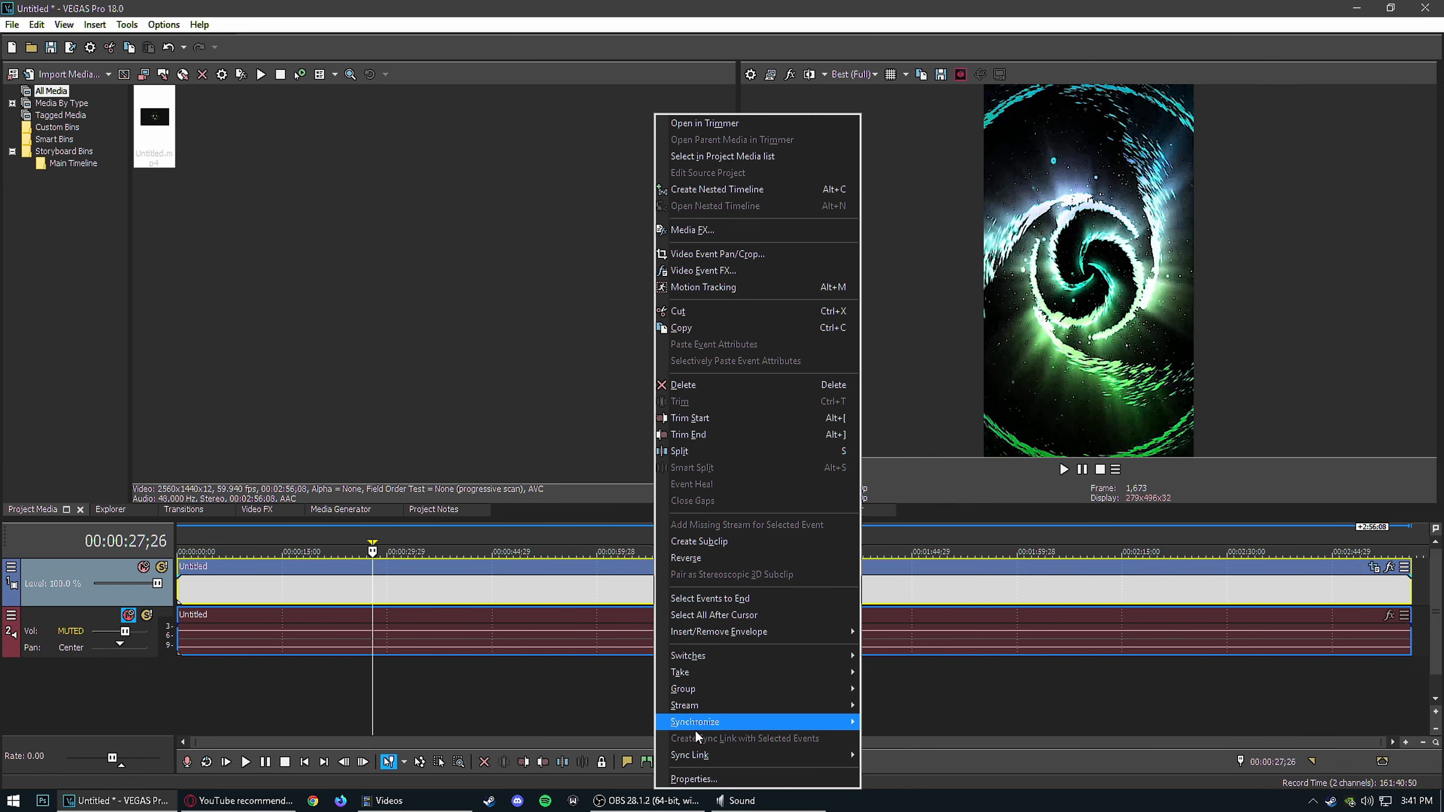
{"action": "left_click", "coordinate": [694, 779]}
{"action": "left_click", "coordinate": [832, 560]}
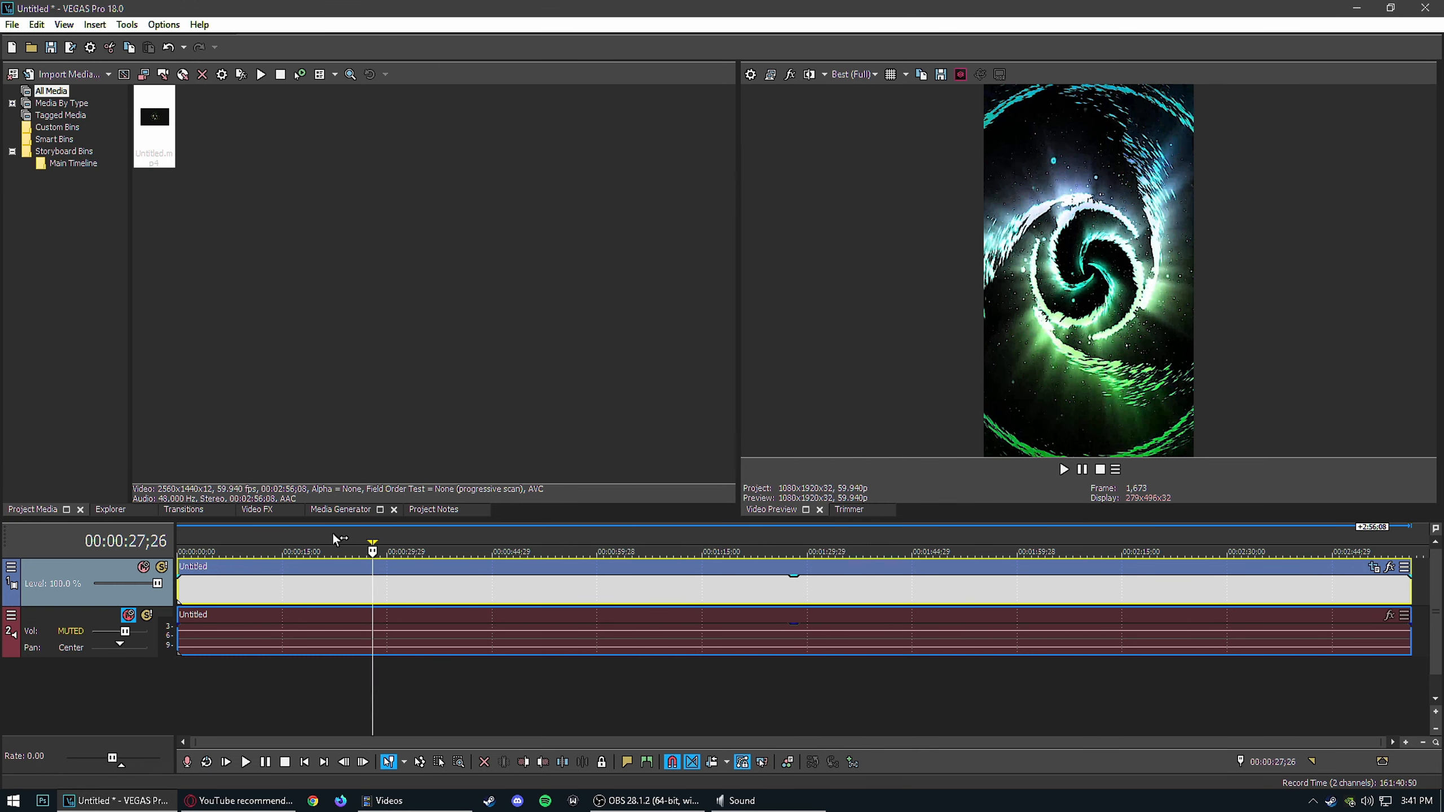
Step: Select the time range spanning the whole video clip on the timeline
{"action": "left_click", "coordinate": [747, 584]}
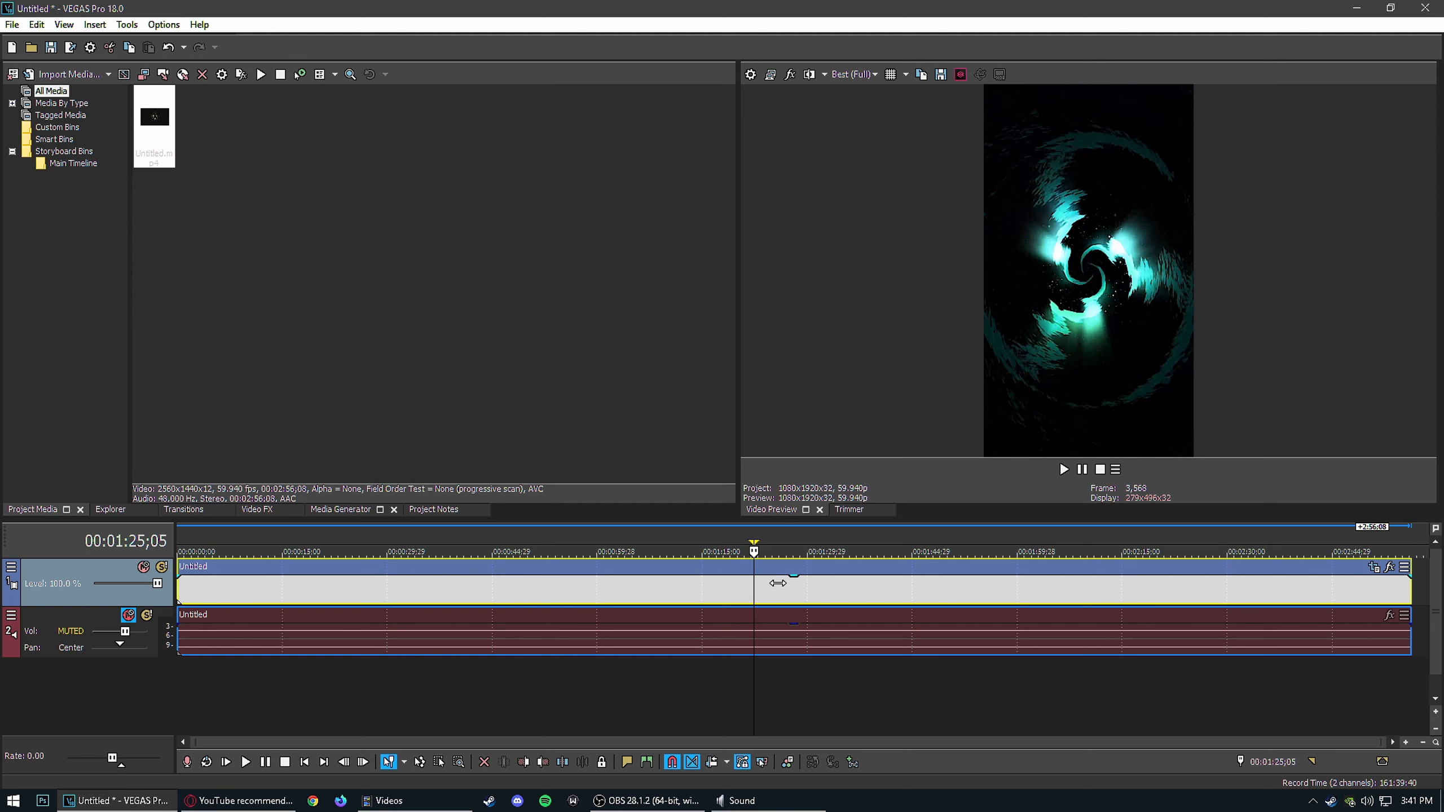
{"action": "left_click", "coordinate": [791, 586]}
{"action": "double_click", "coordinate": [753, 591]}
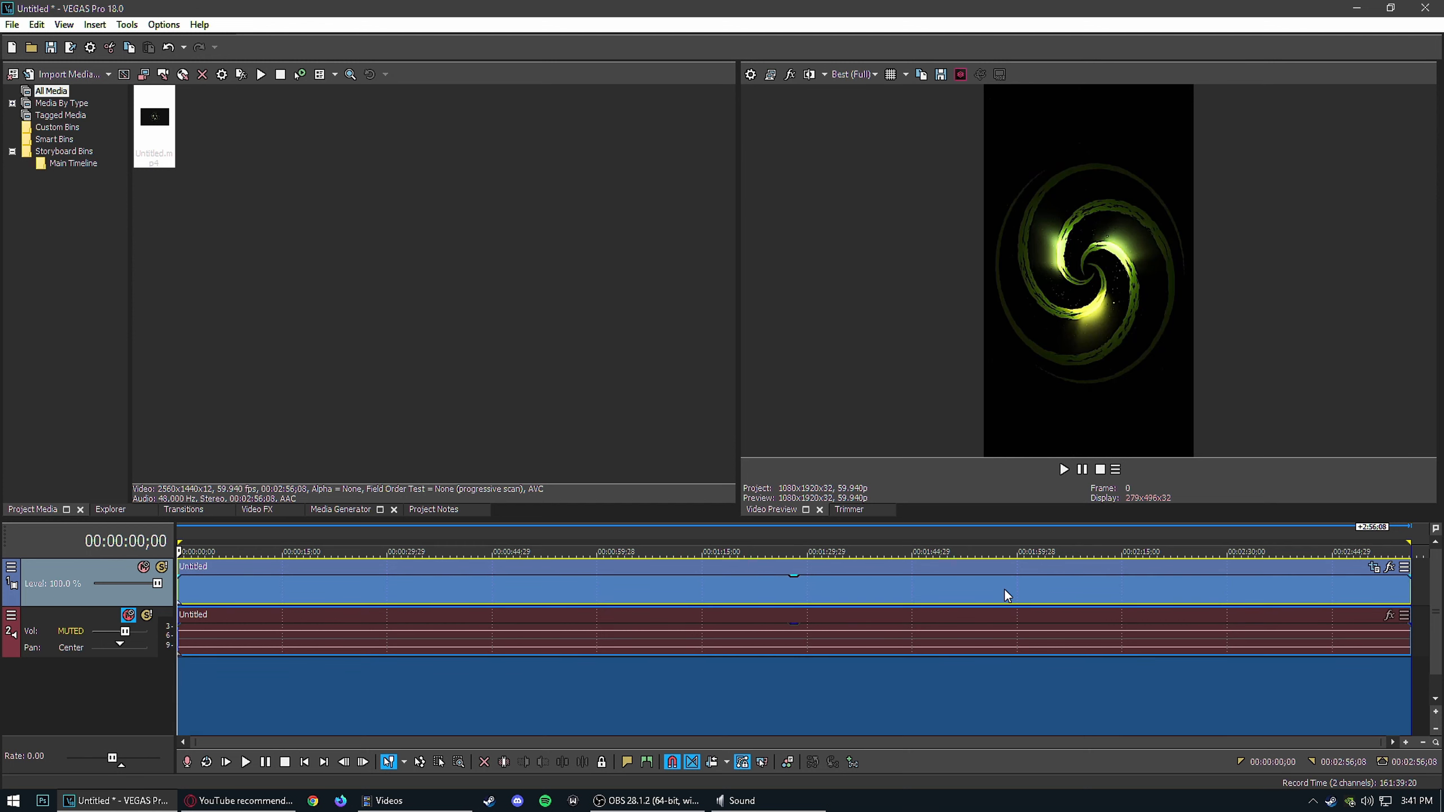
Step: Open the Render As settings, choose "Youtube Shorts 1080p 59.94 fps (NVIDIA NVENC)" and turn off the favorites-only filter
{"action": "left_click", "coordinate": [12, 25]}
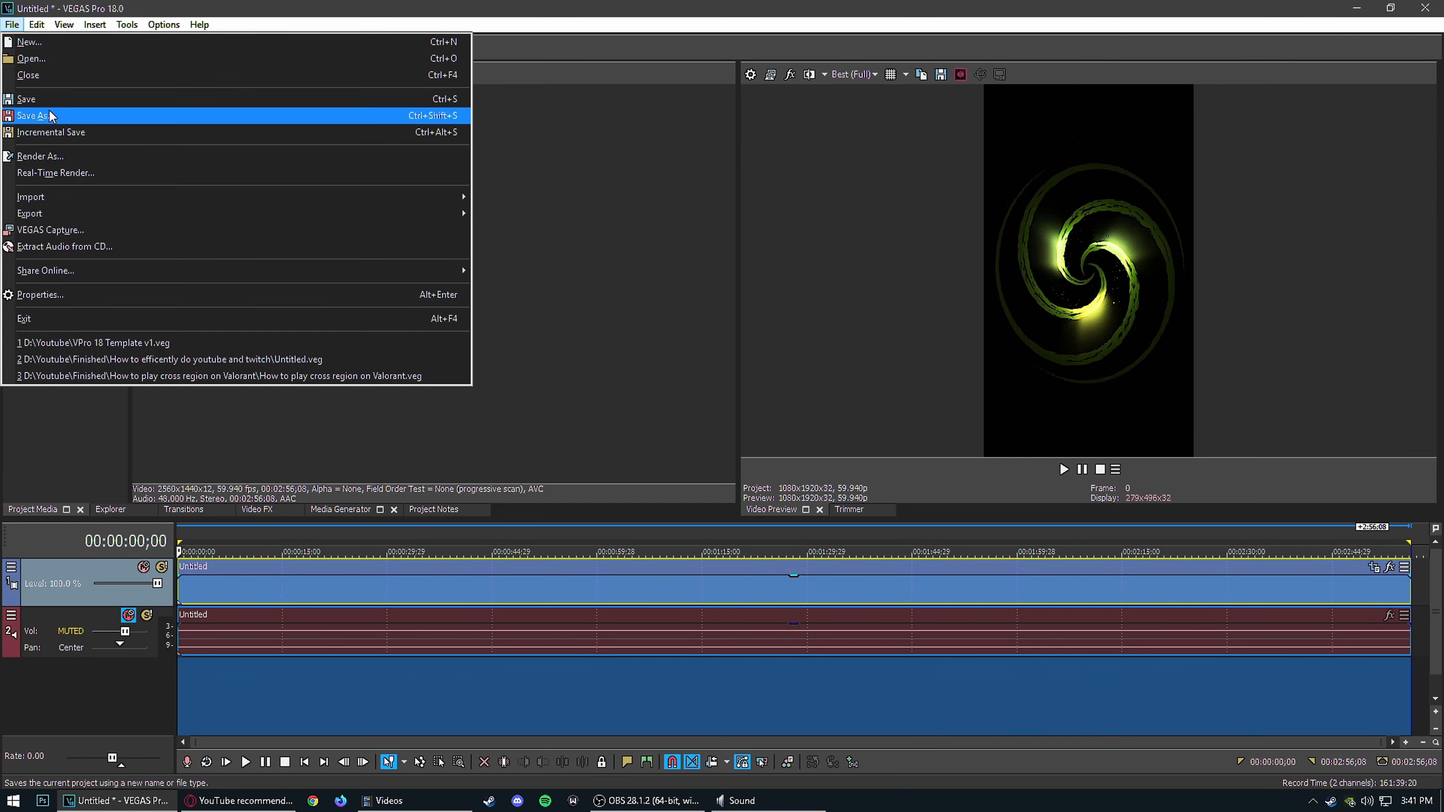
{"action": "left_click", "coordinate": [60, 156]}
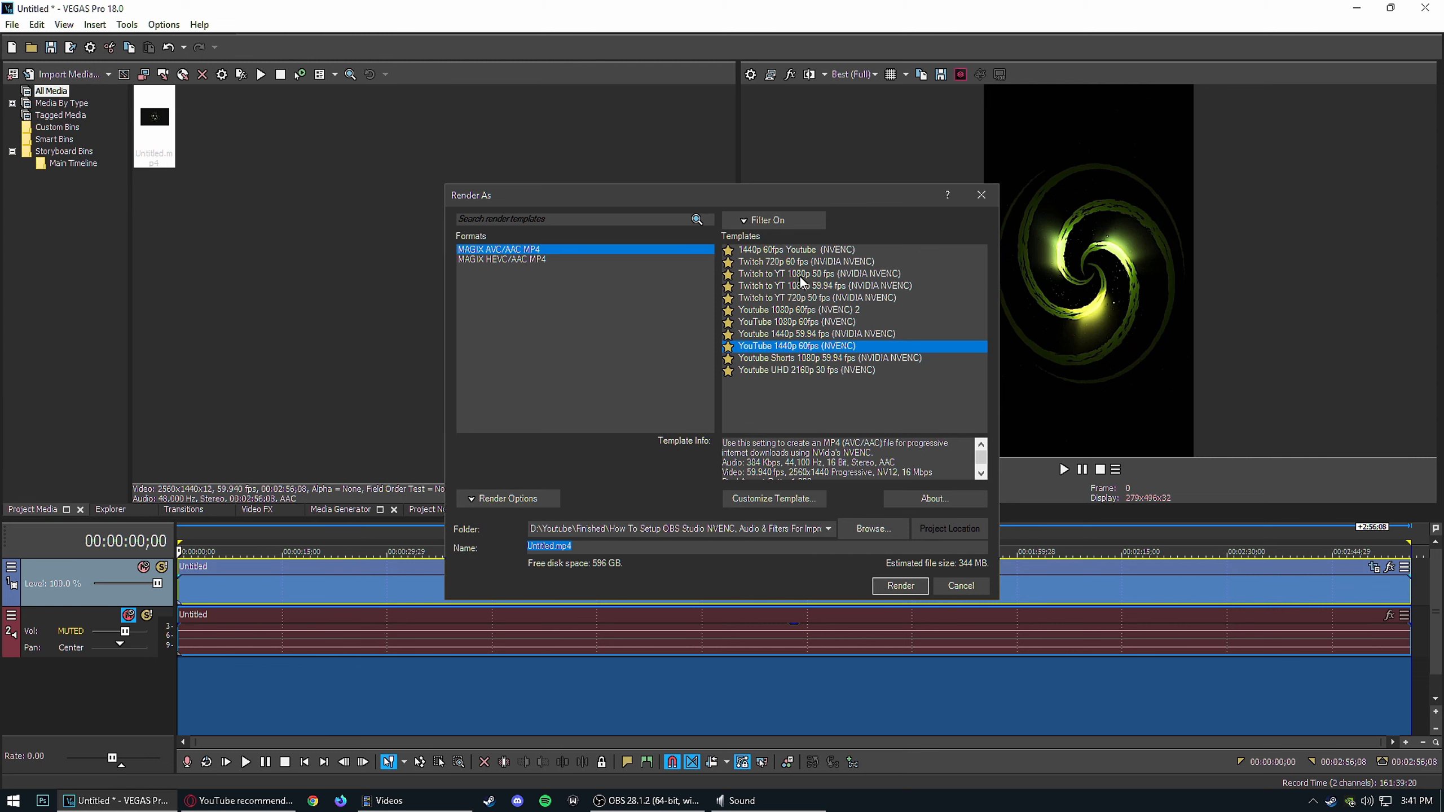
{"action": "left_click", "coordinate": [818, 358]}
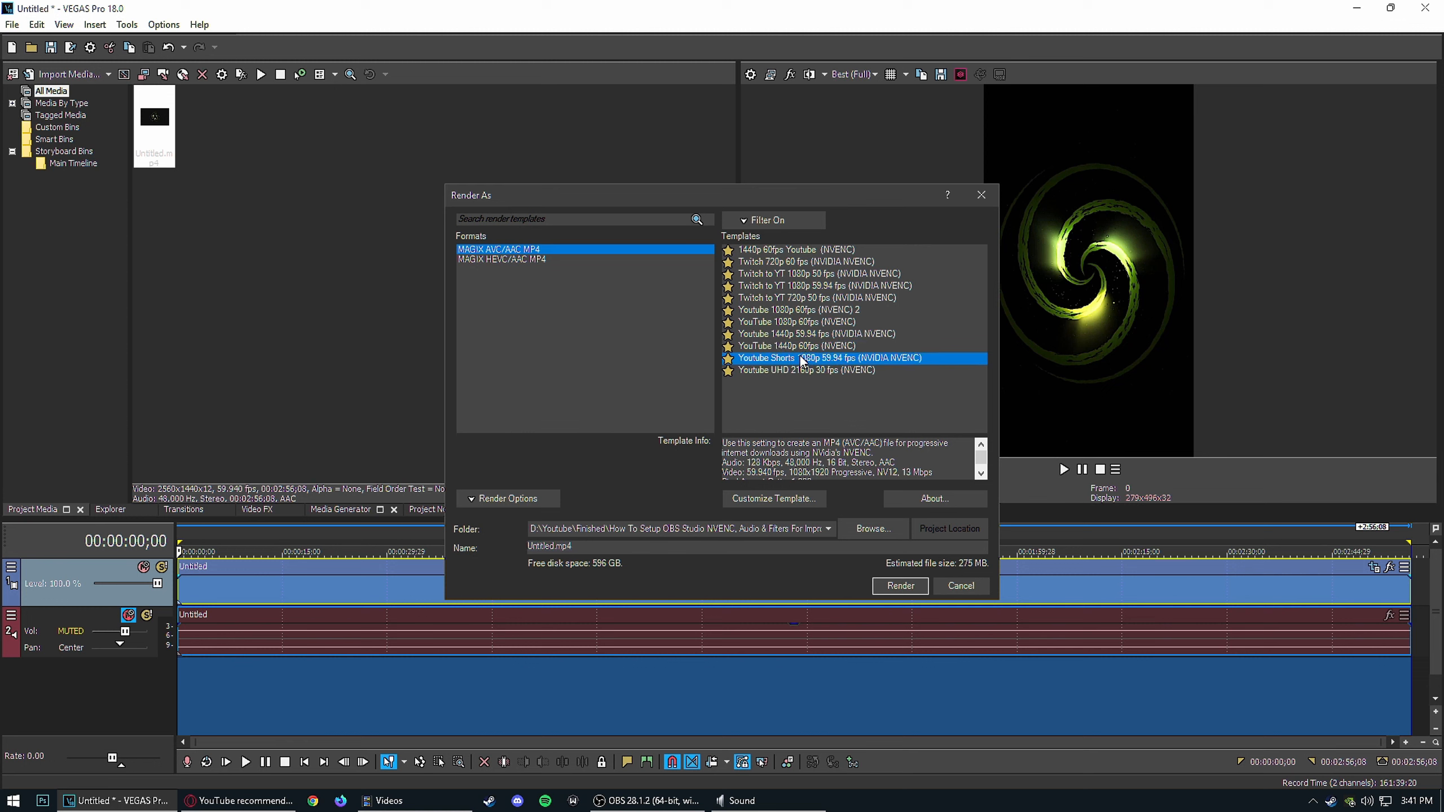
{"action": "left_click", "coordinate": [754, 218]}
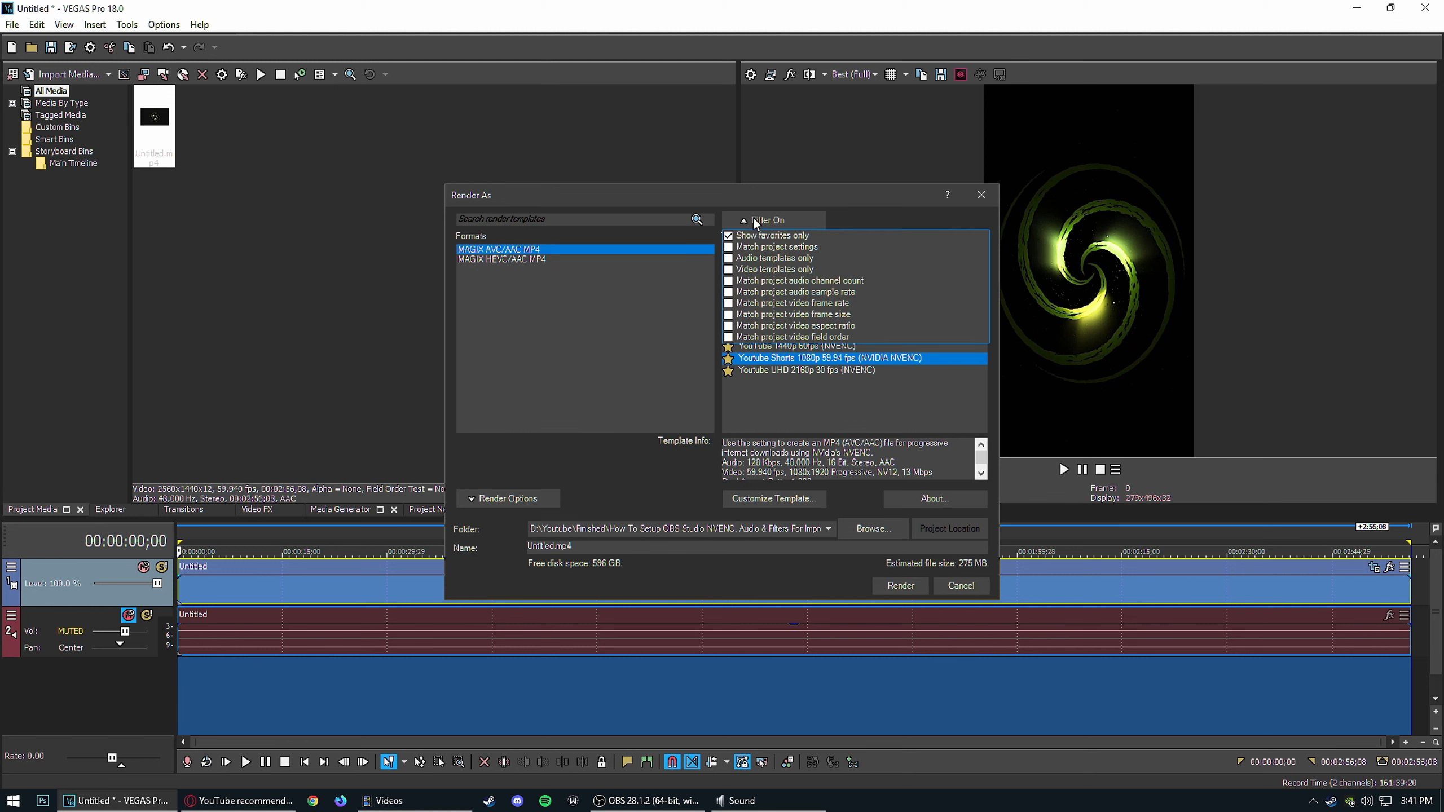
{"action": "left_click", "coordinate": [756, 232]}
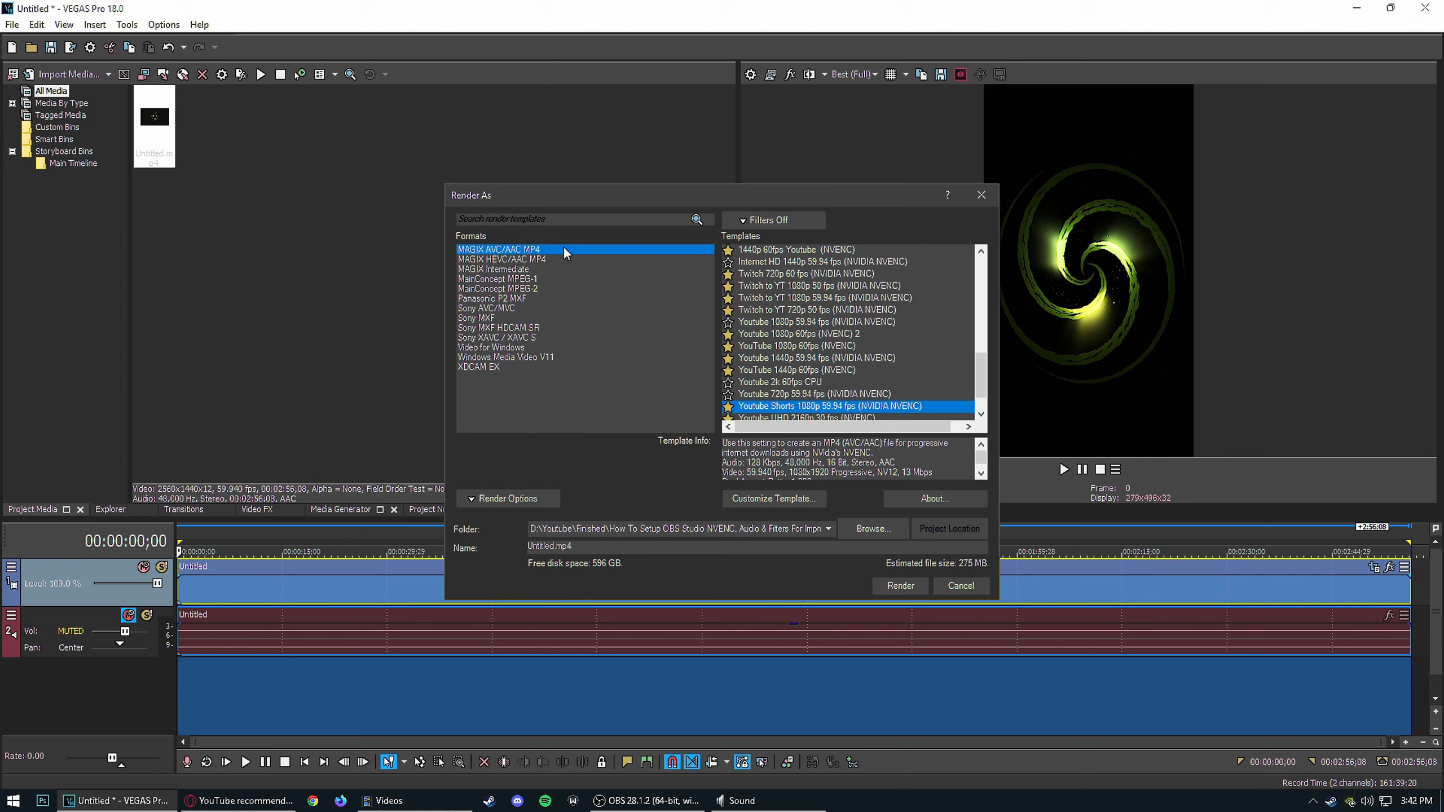
Step: Customize the MAGIX AVC/AAC MP4 template "Internet HD 1080p 59.94 fps" and name the new template "Youtube Shorts"
{"action": "left_click", "coordinate": [490, 255]}
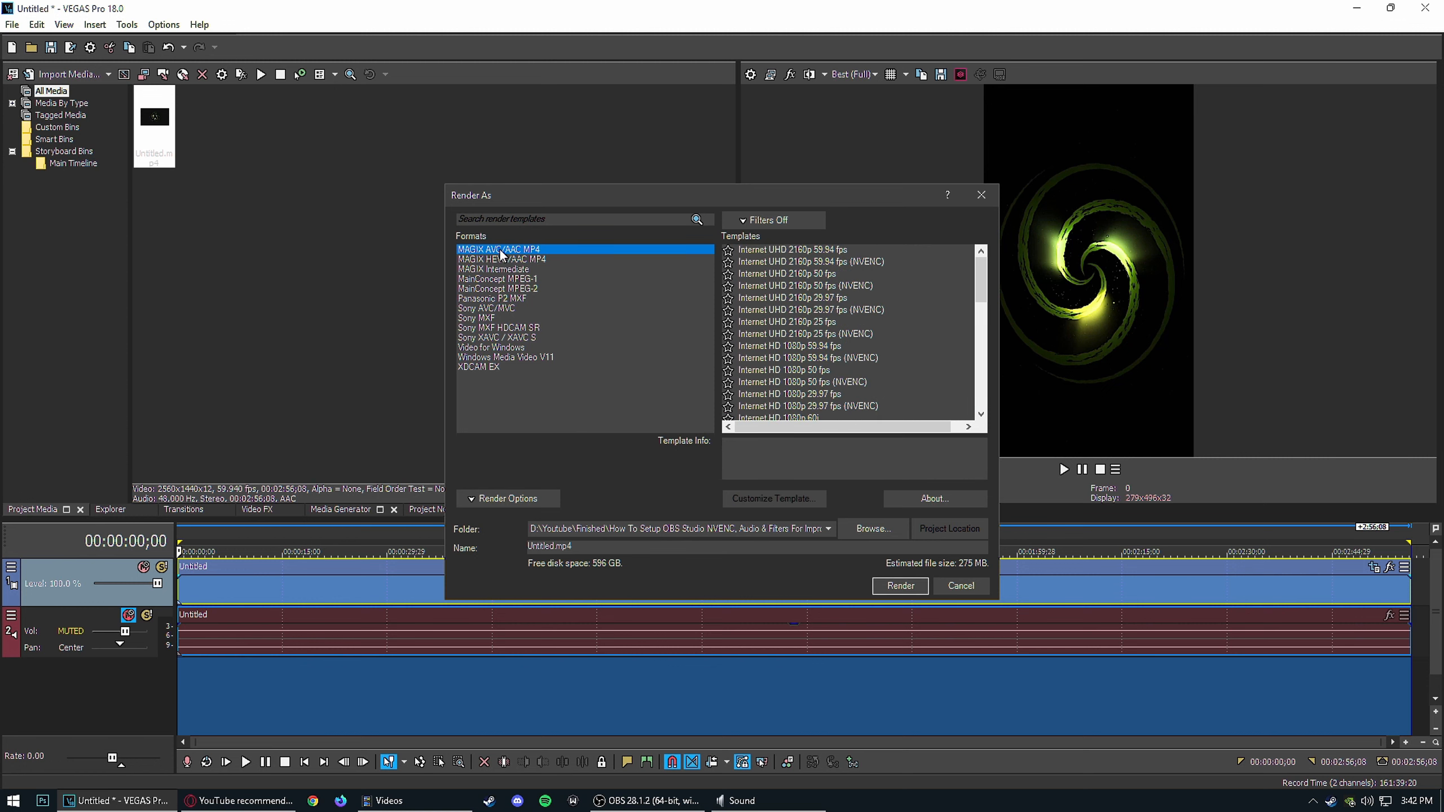
{"action": "left_click", "coordinate": [836, 346]}
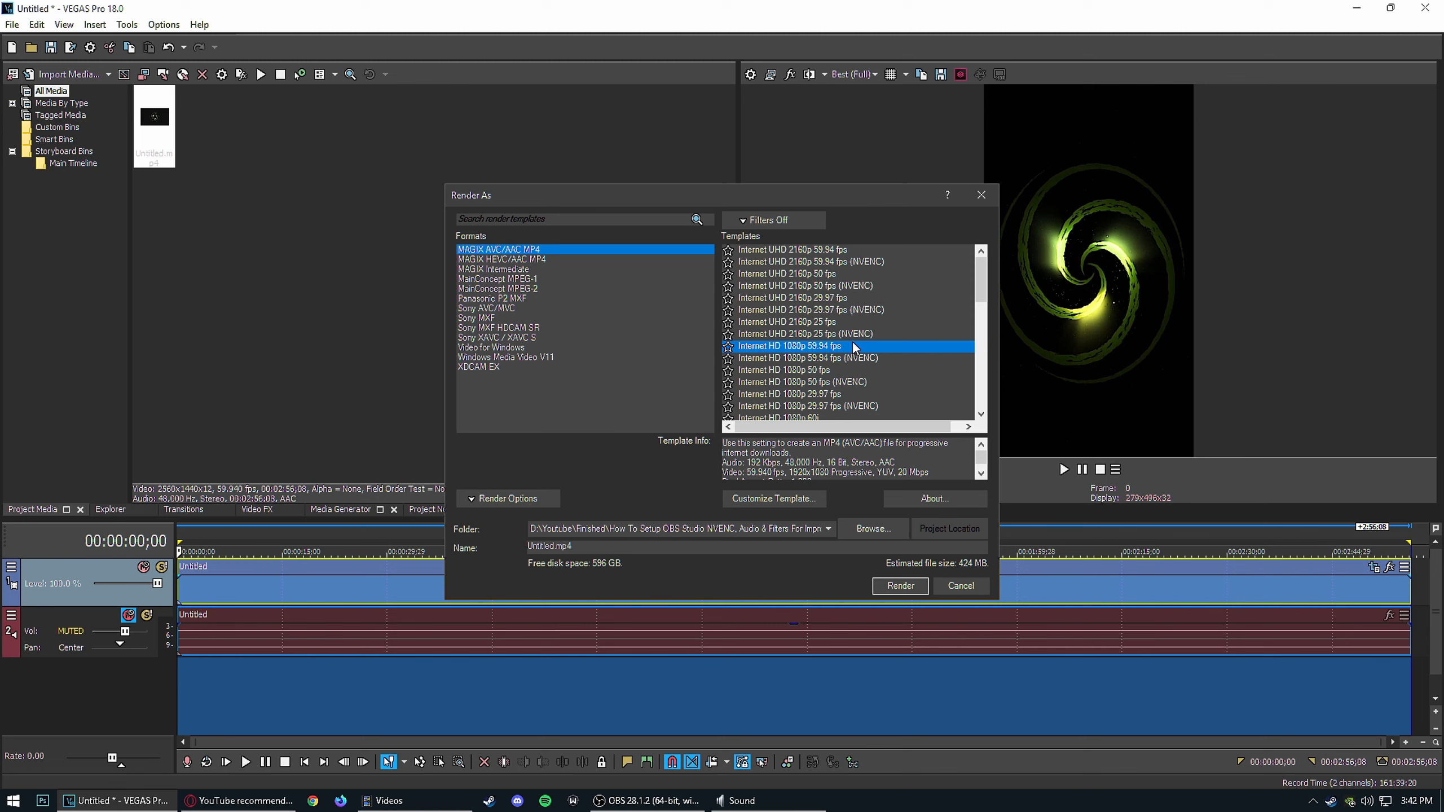
{"action": "left_click", "coordinate": [809, 504]}
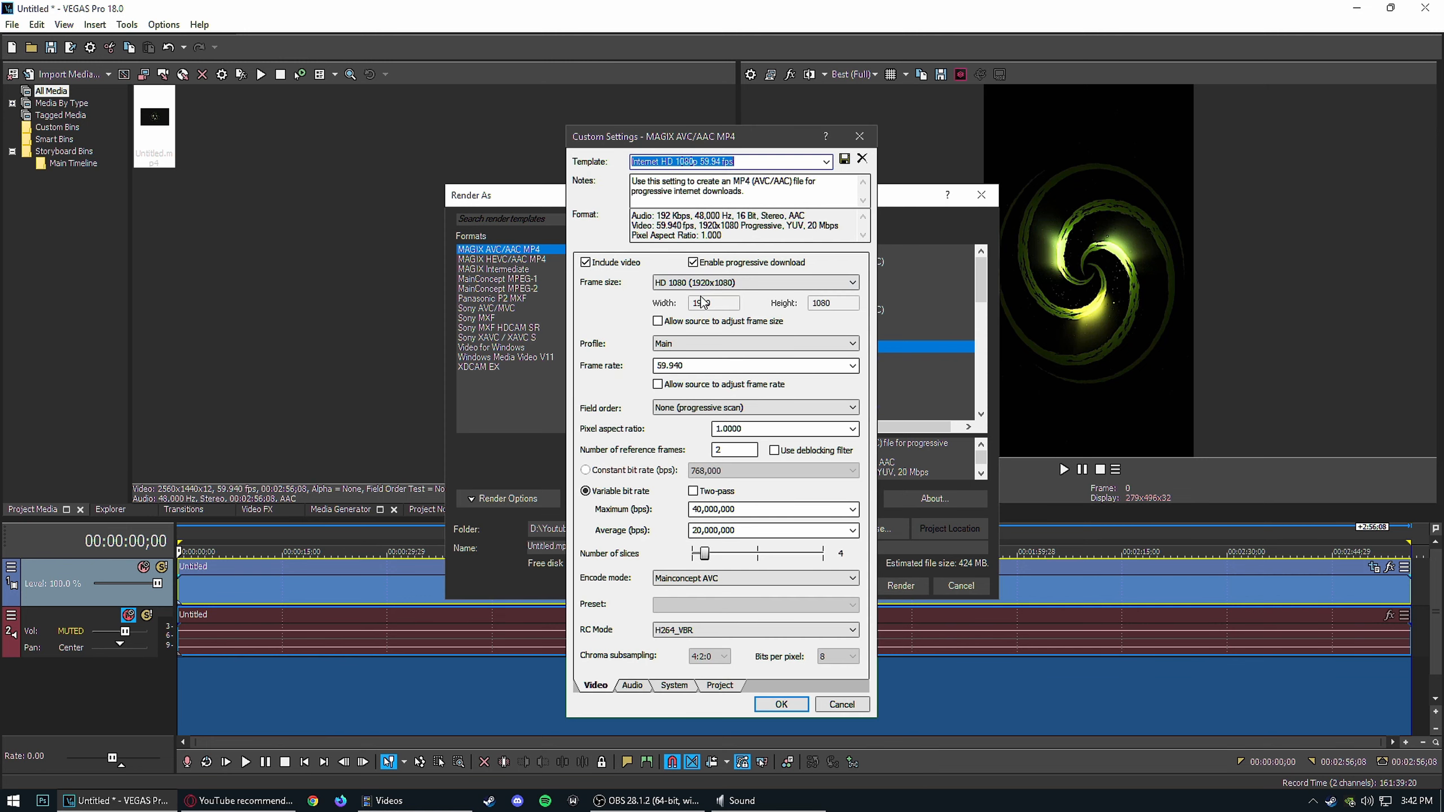
{"action": "left_click_drag", "start_coordinate": [724, 139], "coordinate": [565, 126]}
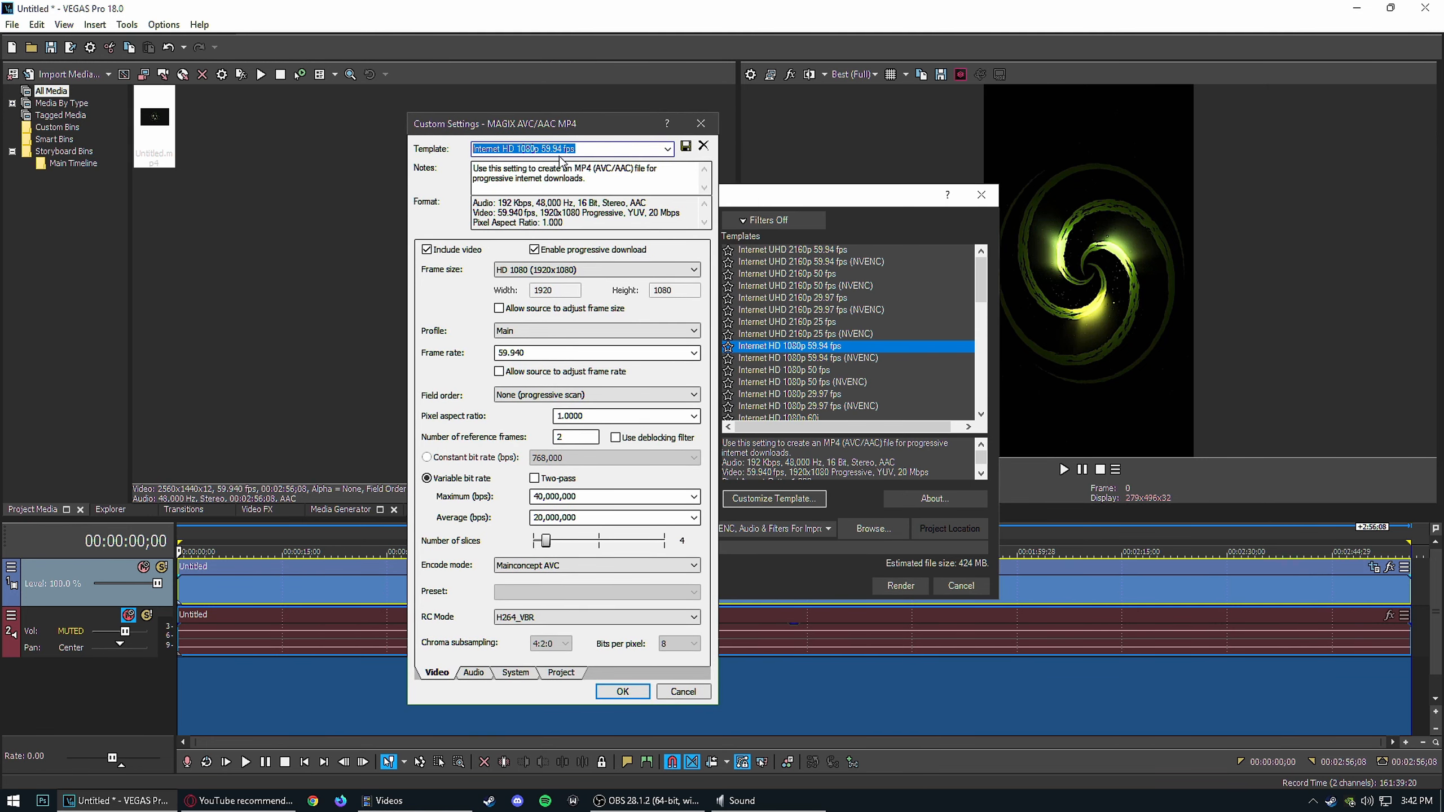
{"action": "type", "text": "Youtube Shorts"}
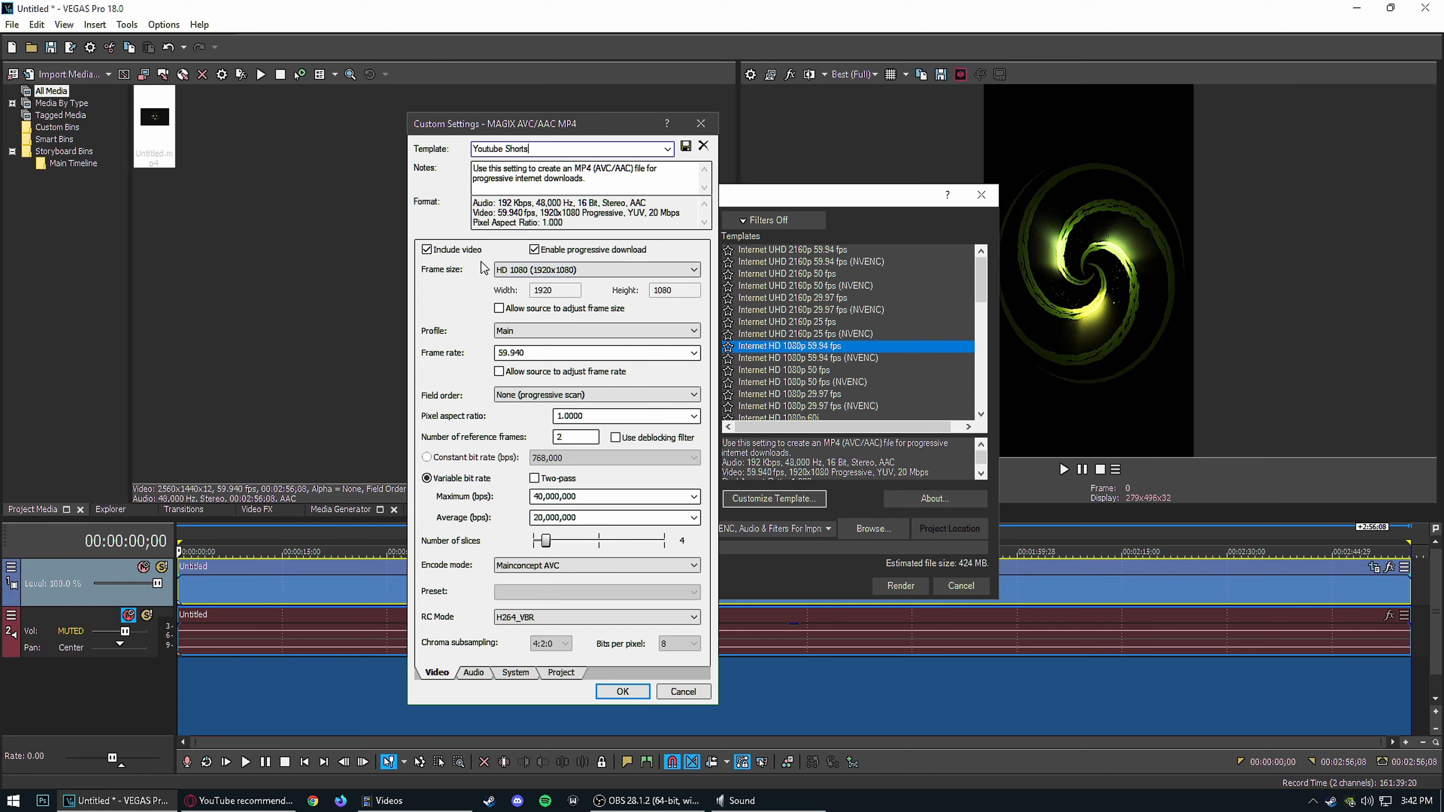
Step: Set a custom frame size of 1080 wide by 1920 high, with maximum and average bit rates of 10,000,000 bps
{"action": "left_click", "coordinate": [531, 271]}
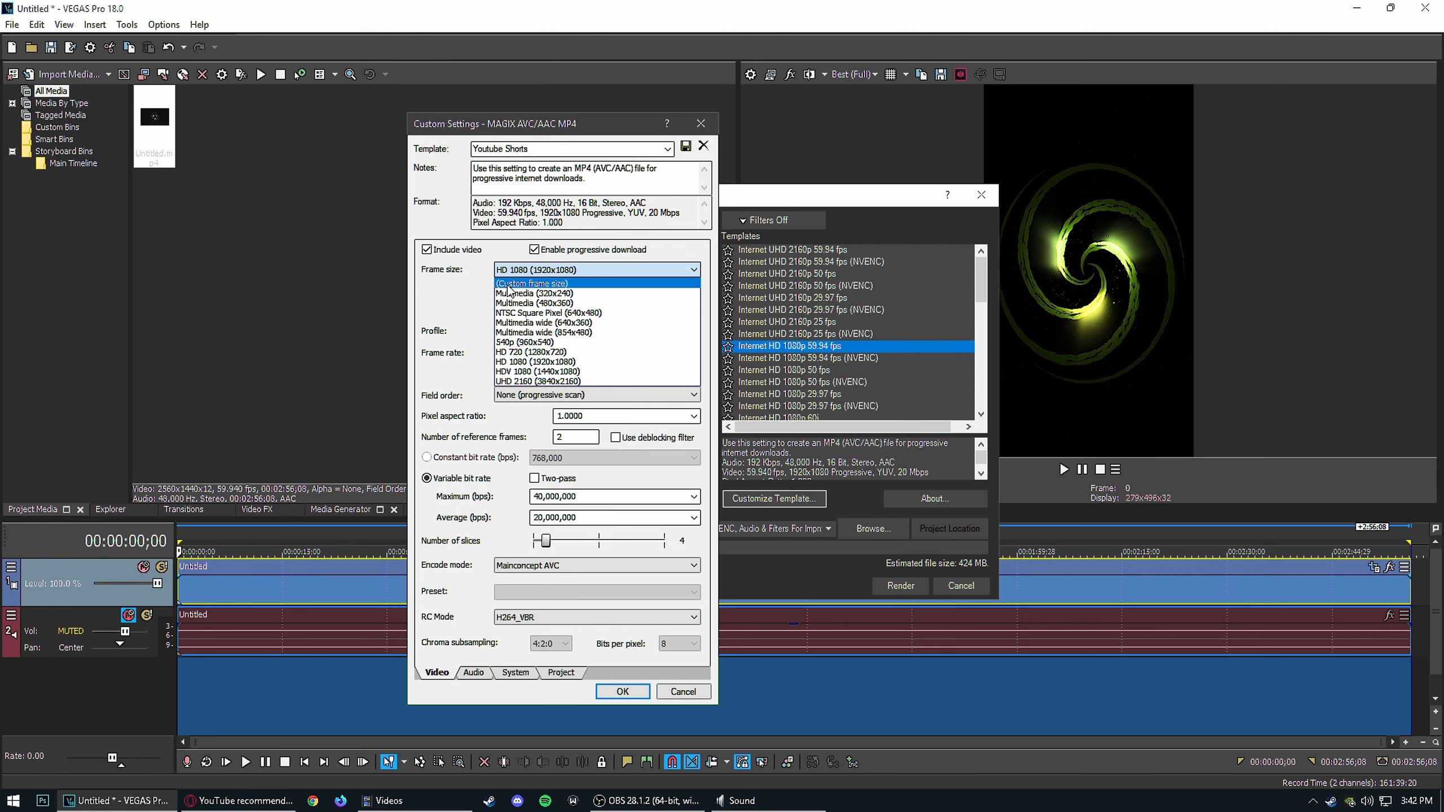
{"action": "left_click", "coordinate": [545, 285]}
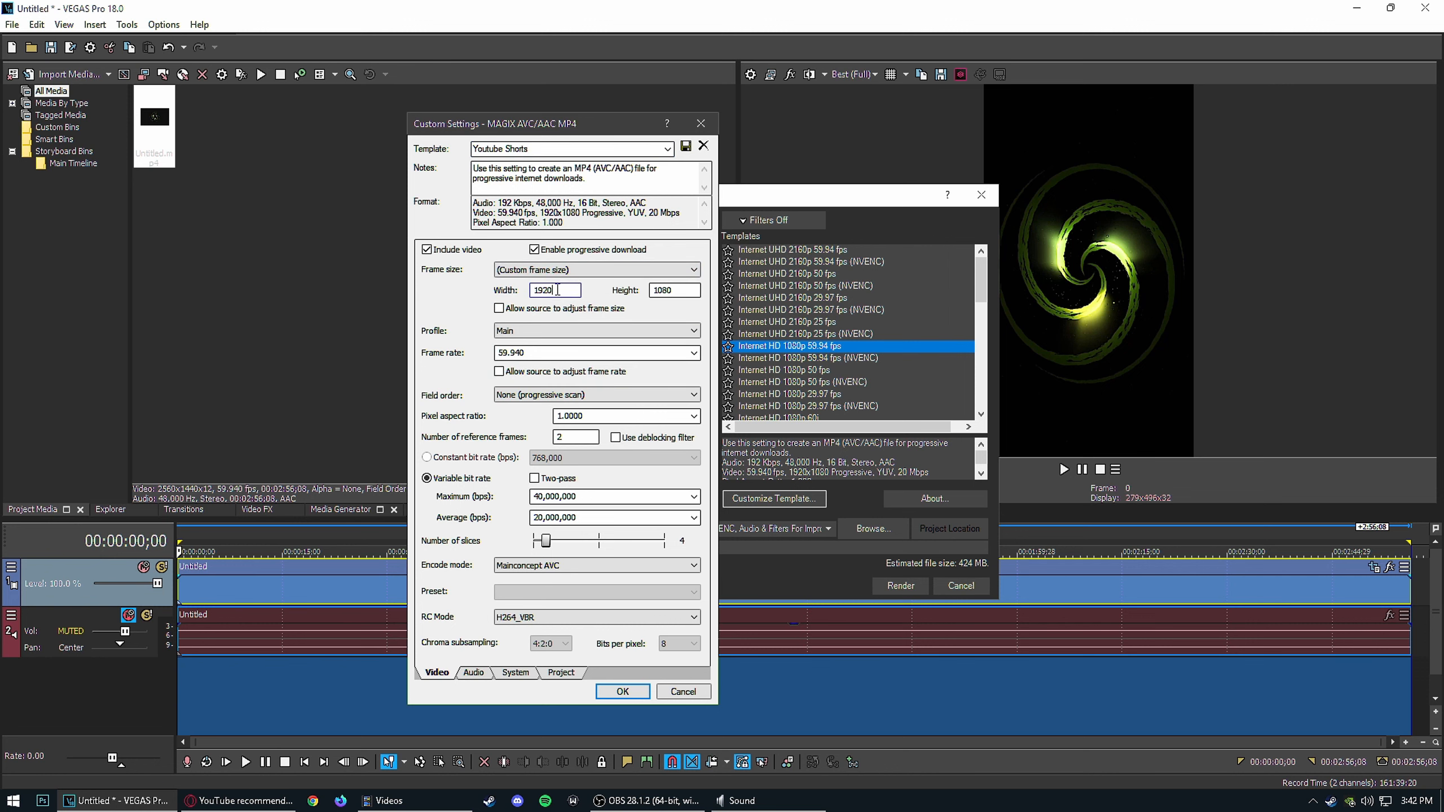
{"action": "double_click", "coordinate": [555, 290]}
{"action": "type", "text": "1080"}
{"action": "key", "text": "Tab"}
{"action": "type", "text": "1"}
{"action": "left_click", "coordinate": [694, 497]}
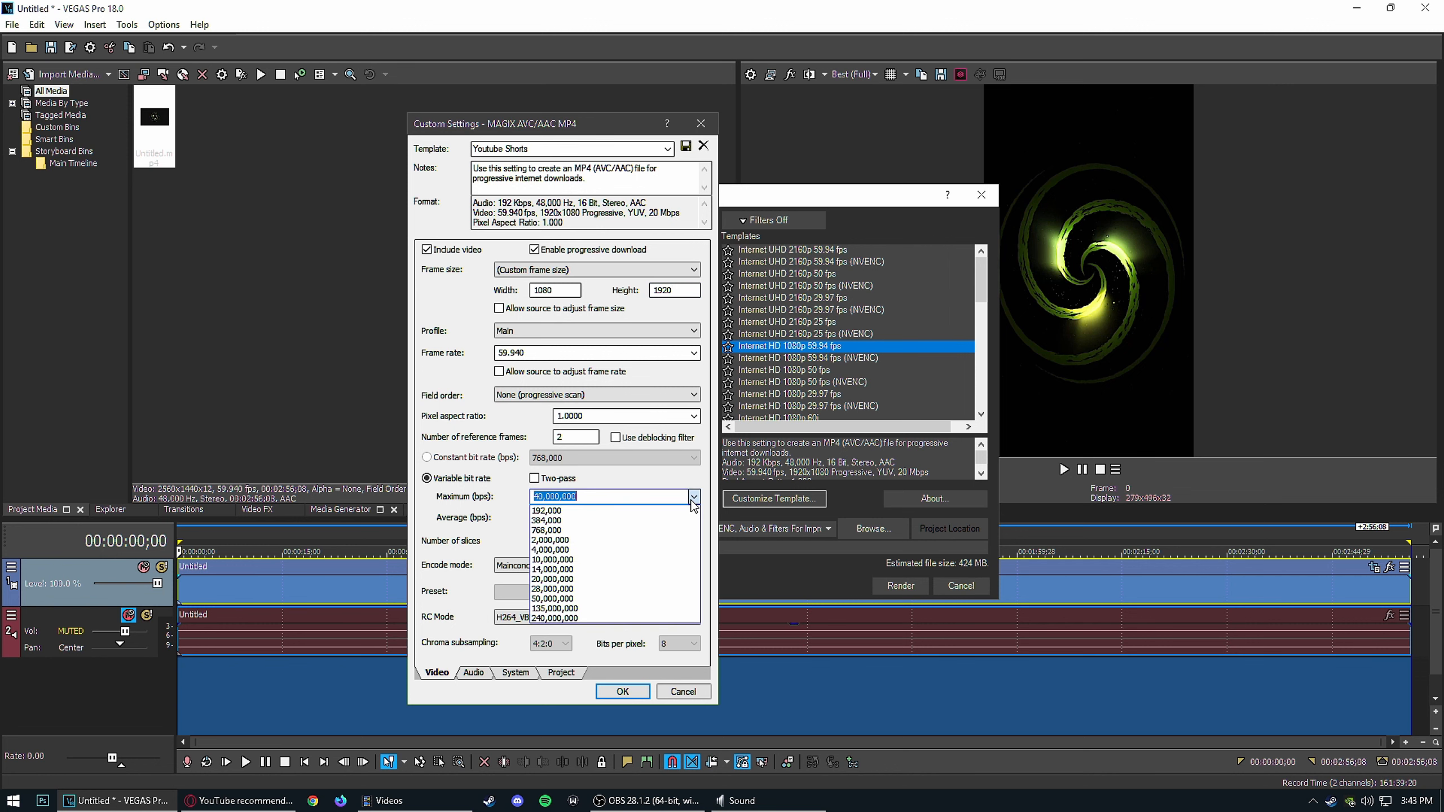
{"action": "left_click", "coordinate": [625, 560]}
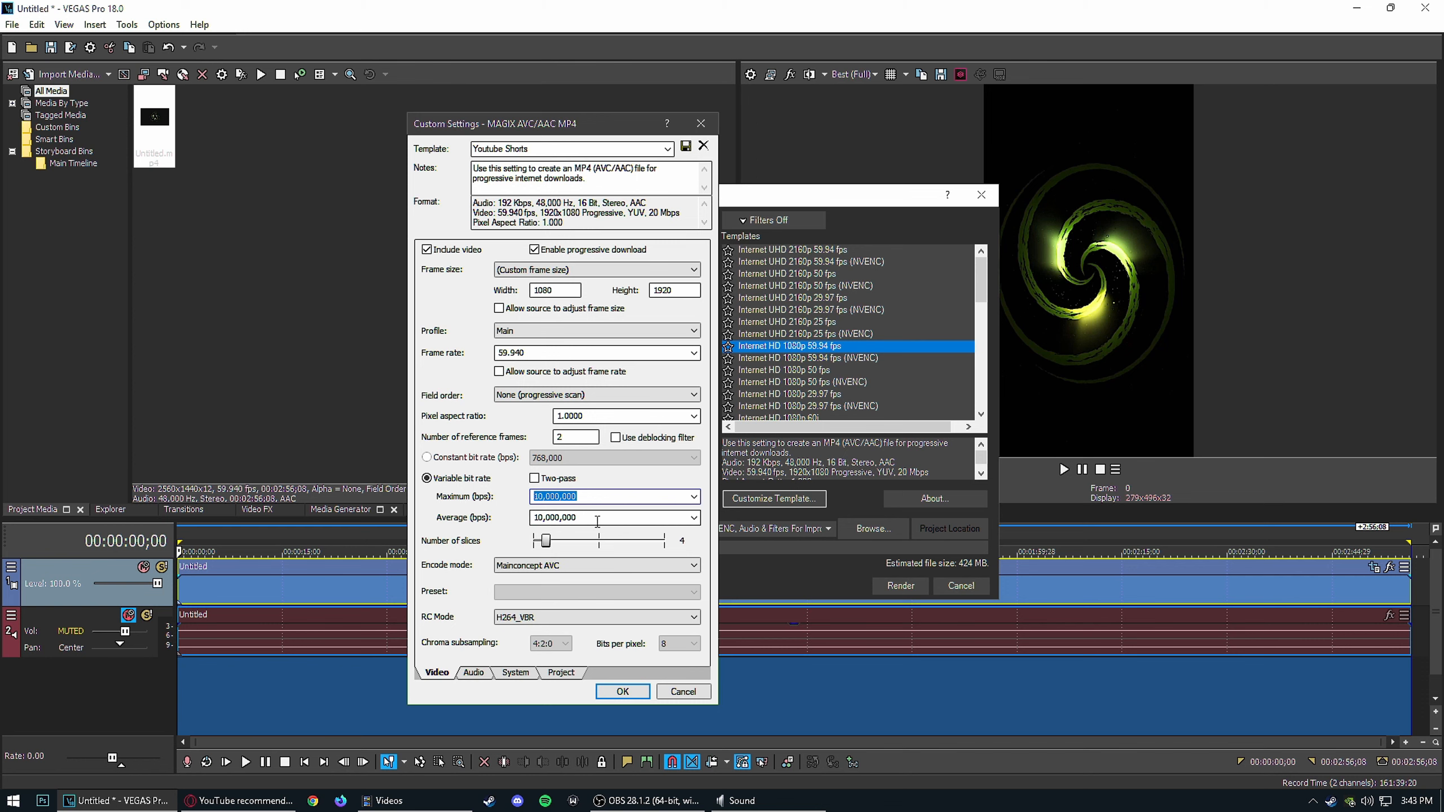
Step: Set the encode mode to NV Encoder, the preset to High quality and the RC mode to VBR - high quality
{"action": "left_click", "coordinate": [586, 565]}
{"action": "left_click", "coordinate": [540, 588]}
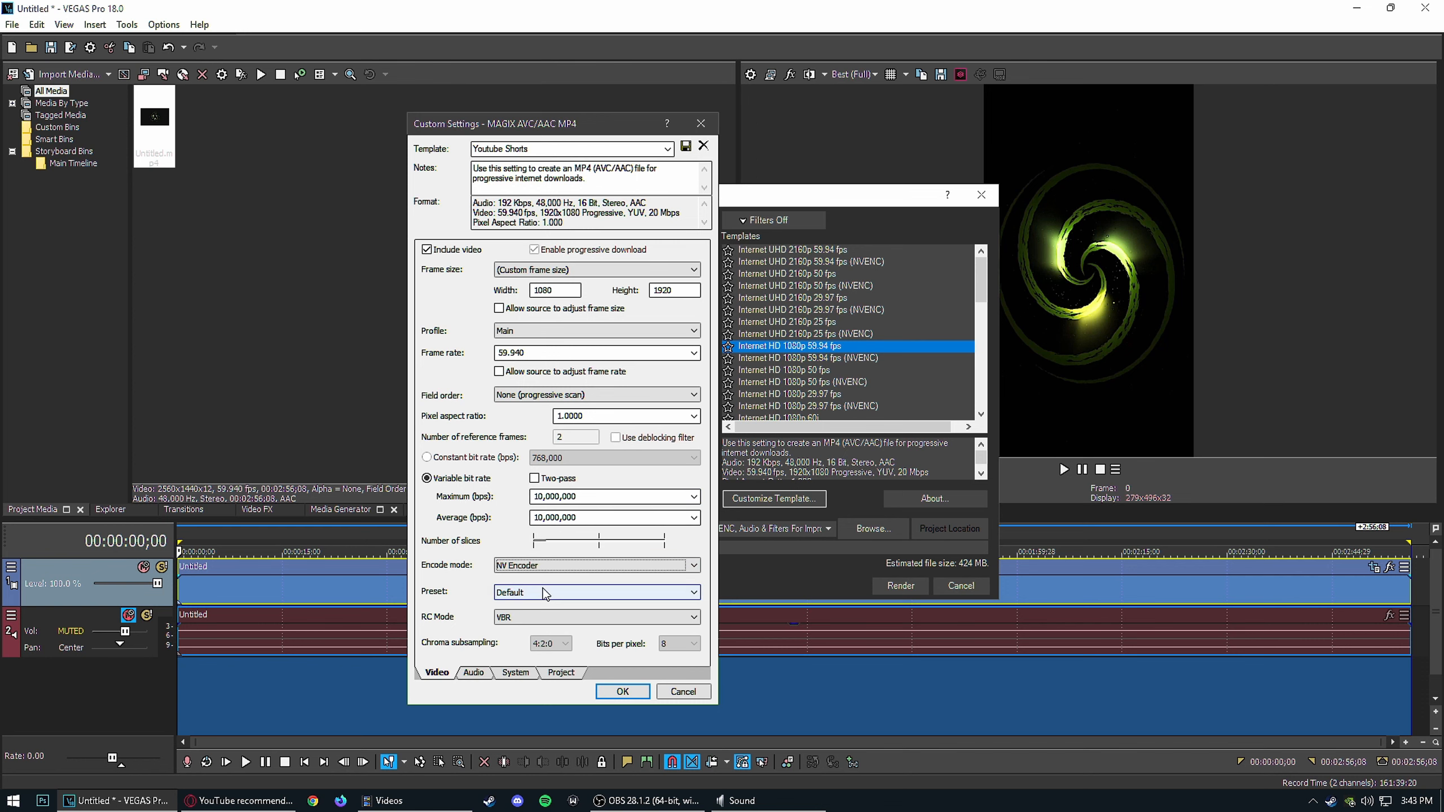
{"action": "left_click", "coordinate": [532, 592]}
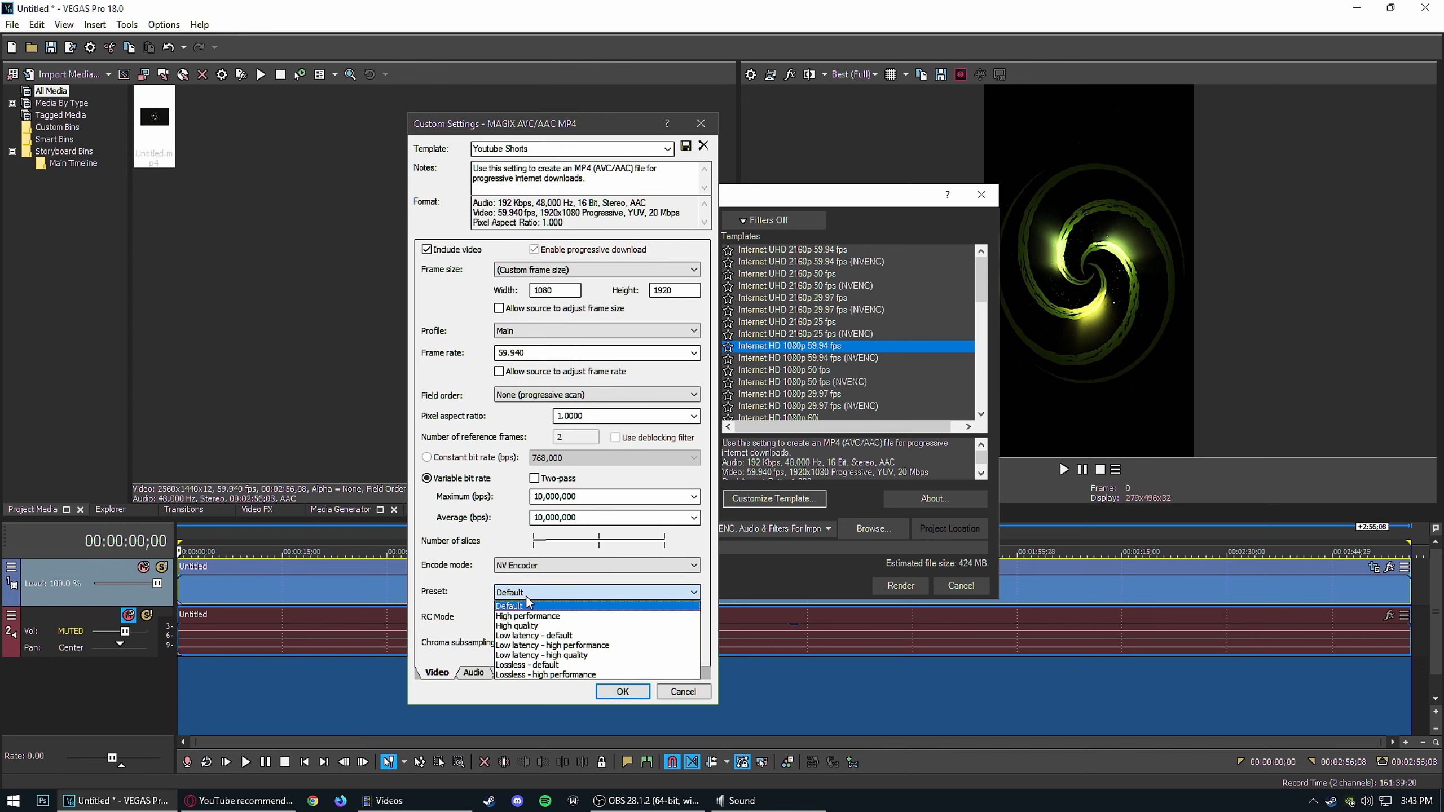
{"action": "left_click", "coordinate": [540, 626]}
{"action": "left_click", "coordinate": [540, 618]}
{"action": "left_click", "coordinate": [546, 652]}
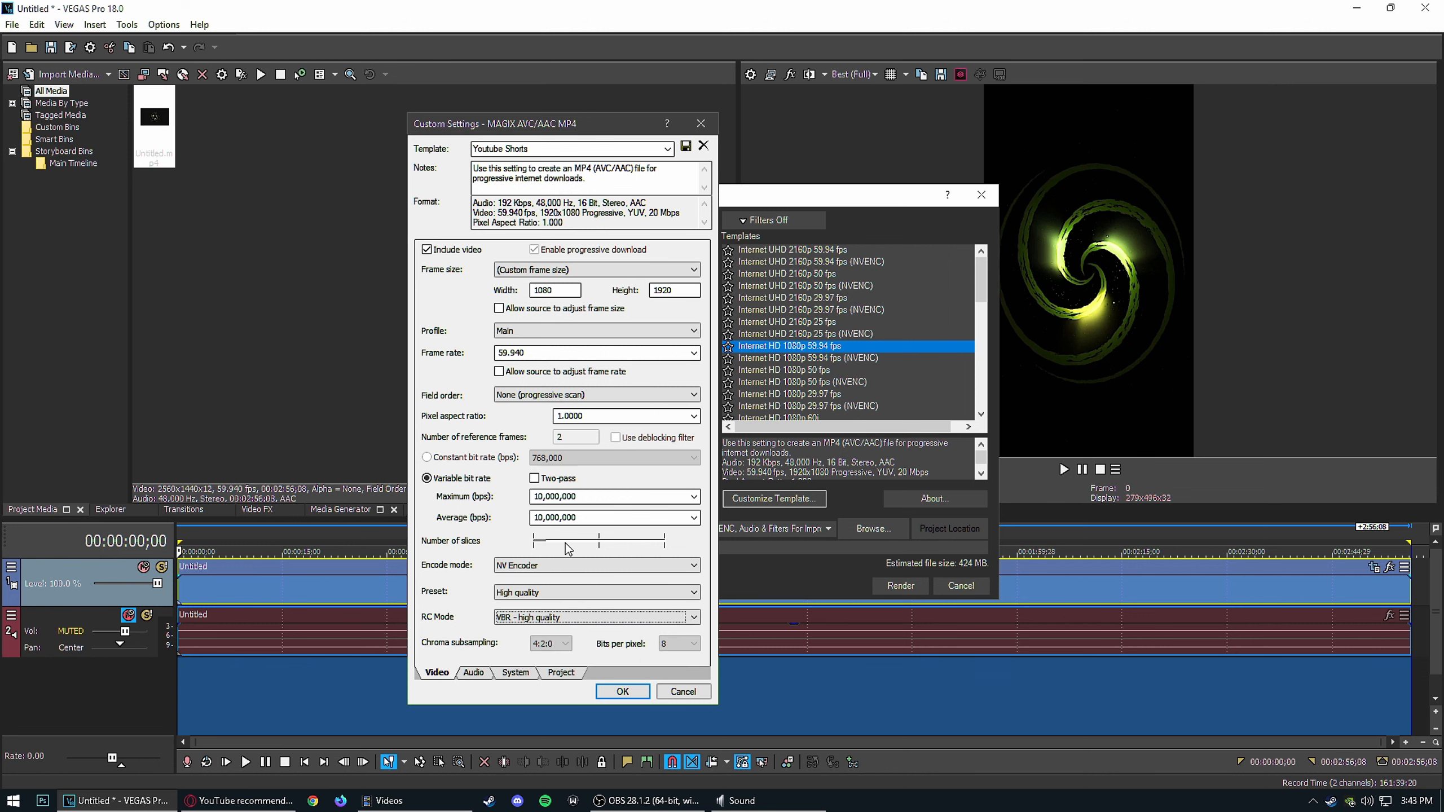
Step: Set the color range to Full and the video rendering quality to Best, and save the custom template
{"action": "left_click", "coordinate": [475, 674]}
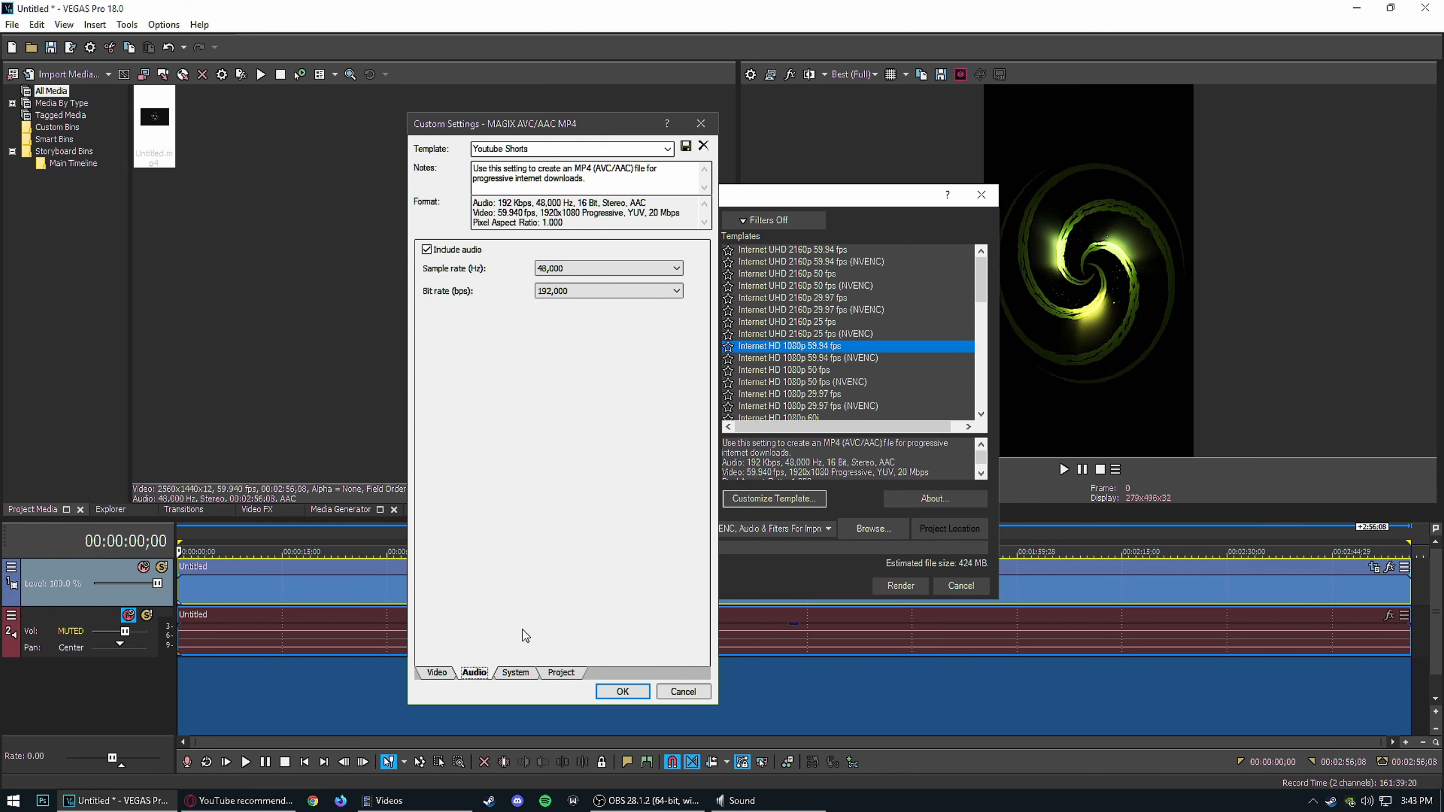
{"action": "left_click", "coordinate": [549, 674]}
{"action": "left_click", "coordinate": [626, 357]}
{"action": "left_click", "coordinate": [603, 384]}
{"action": "left_click", "coordinate": [600, 257]}
{"action": "left_click", "coordinate": [593, 311]}
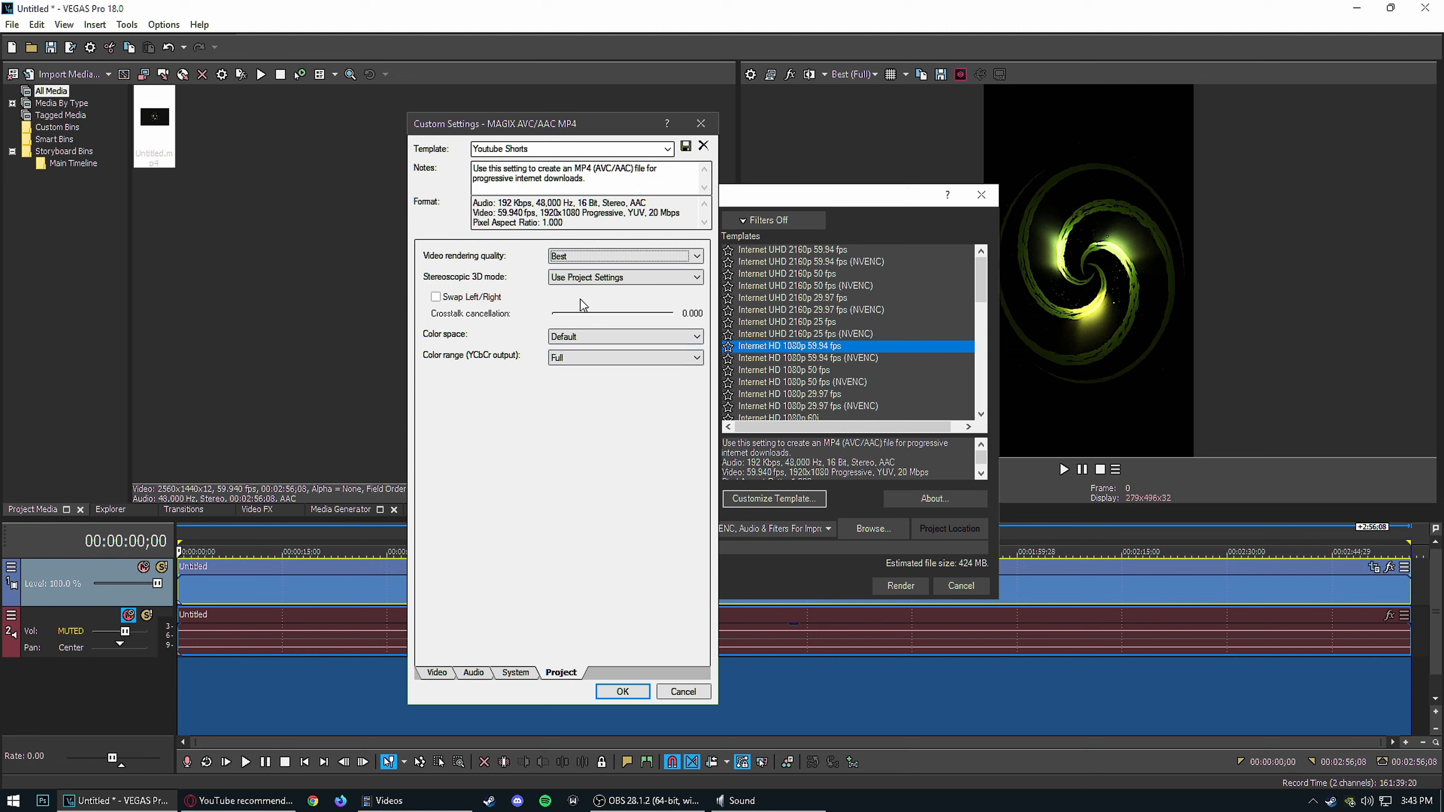
{"action": "left_click", "coordinate": [685, 147]}
{"action": "left_click", "coordinate": [623, 691]}
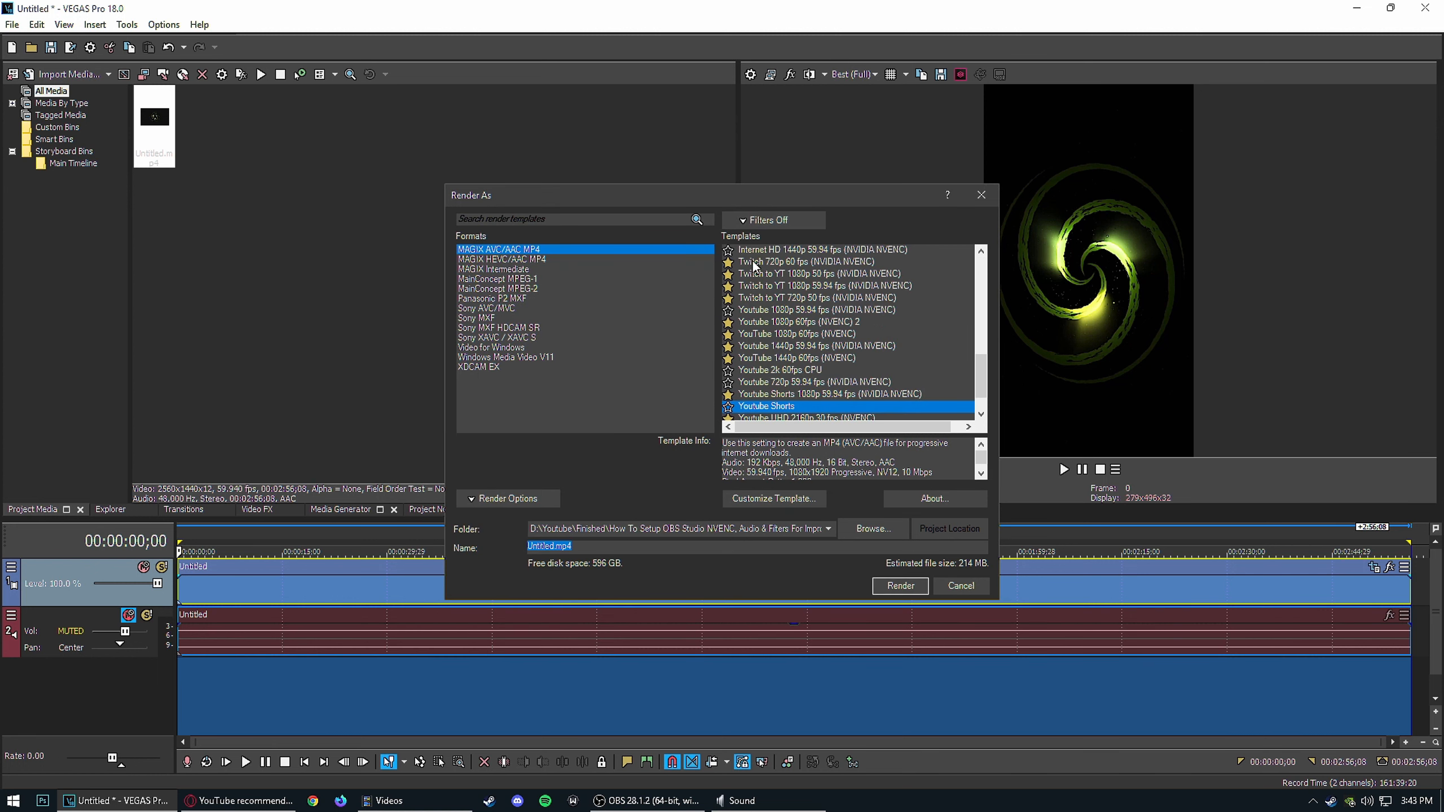
Step: Mark the "Youtube Shorts" template as a favorite, filter the list to favorites and close the Render As window
{"action": "left_click", "coordinate": [729, 407]}
{"action": "left_click", "coordinate": [745, 223]}
{"action": "left_click", "coordinate": [737, 234]}
{"action": "left_click", "coordinate": [756, 224]}
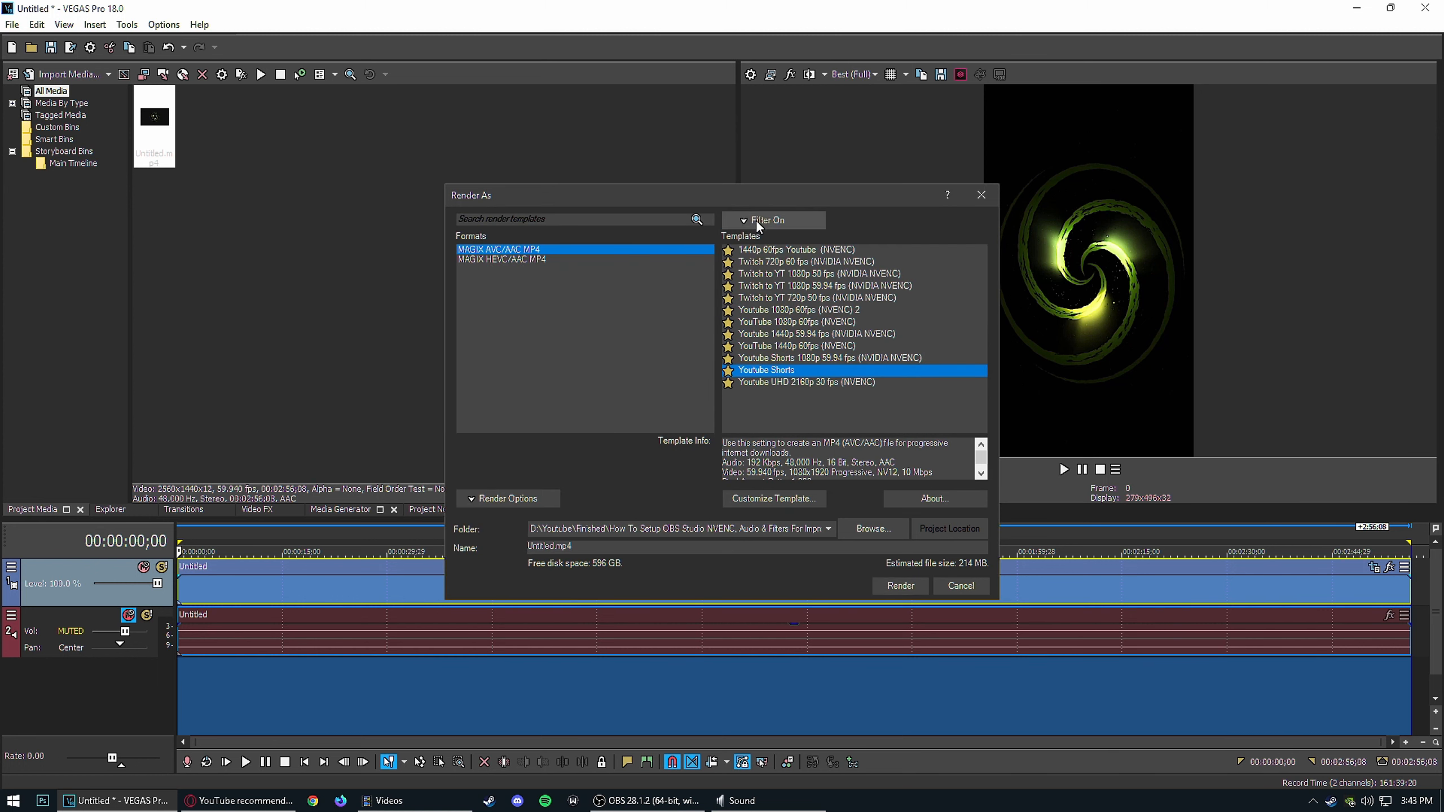
{"action": "left_click", "coordinate": [961, 586]}
Step: Review the favorite render templates, including "Youtube Shorts", and close the Render As window without rendering
{"action": "left_click", "coordinate": [424, 589]}
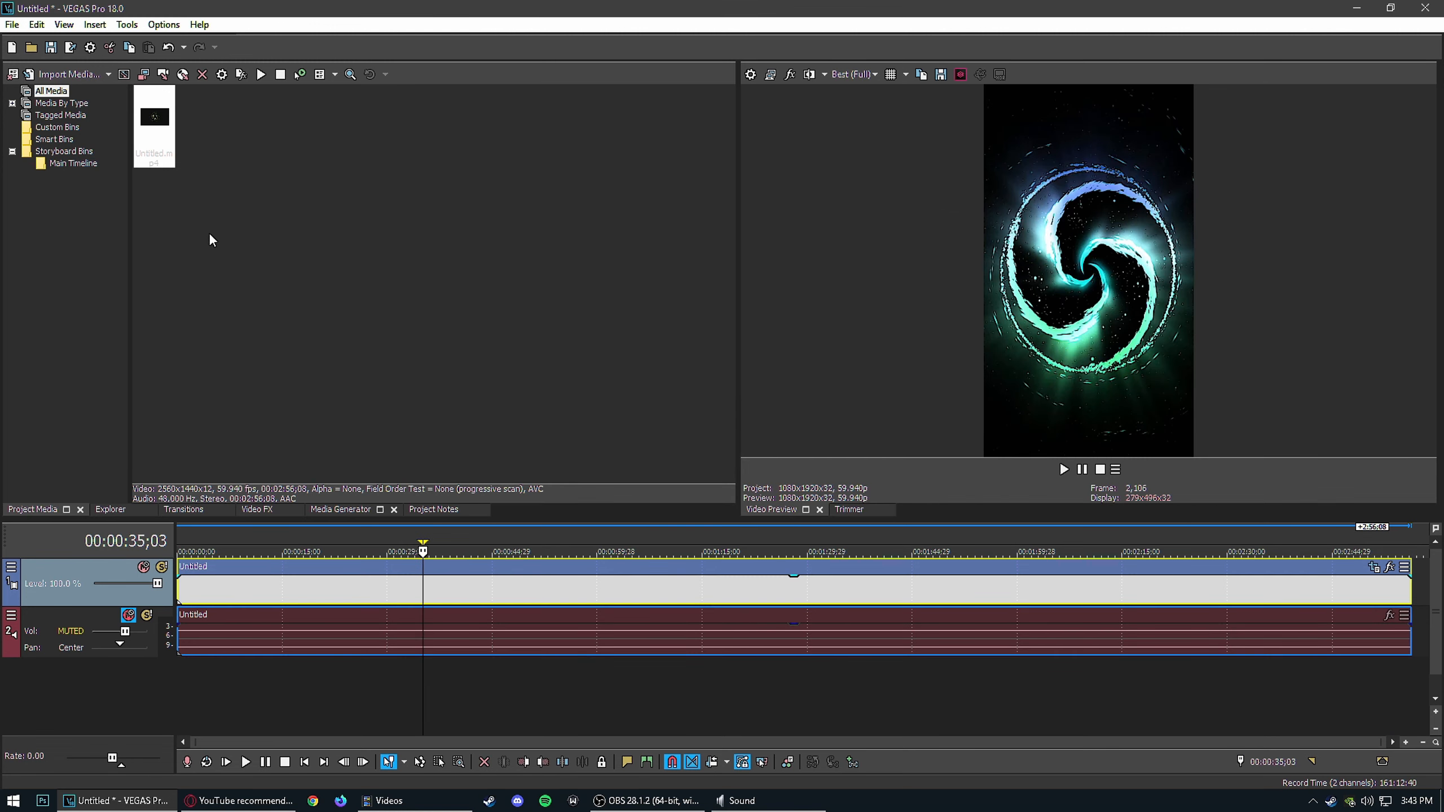
{"action": "left_click", "coordinate": [12, 24]}
{"action": "left_click", "coordinate": [80, 150]}
{"action": "left_click", "coordinate": [799, 370]}
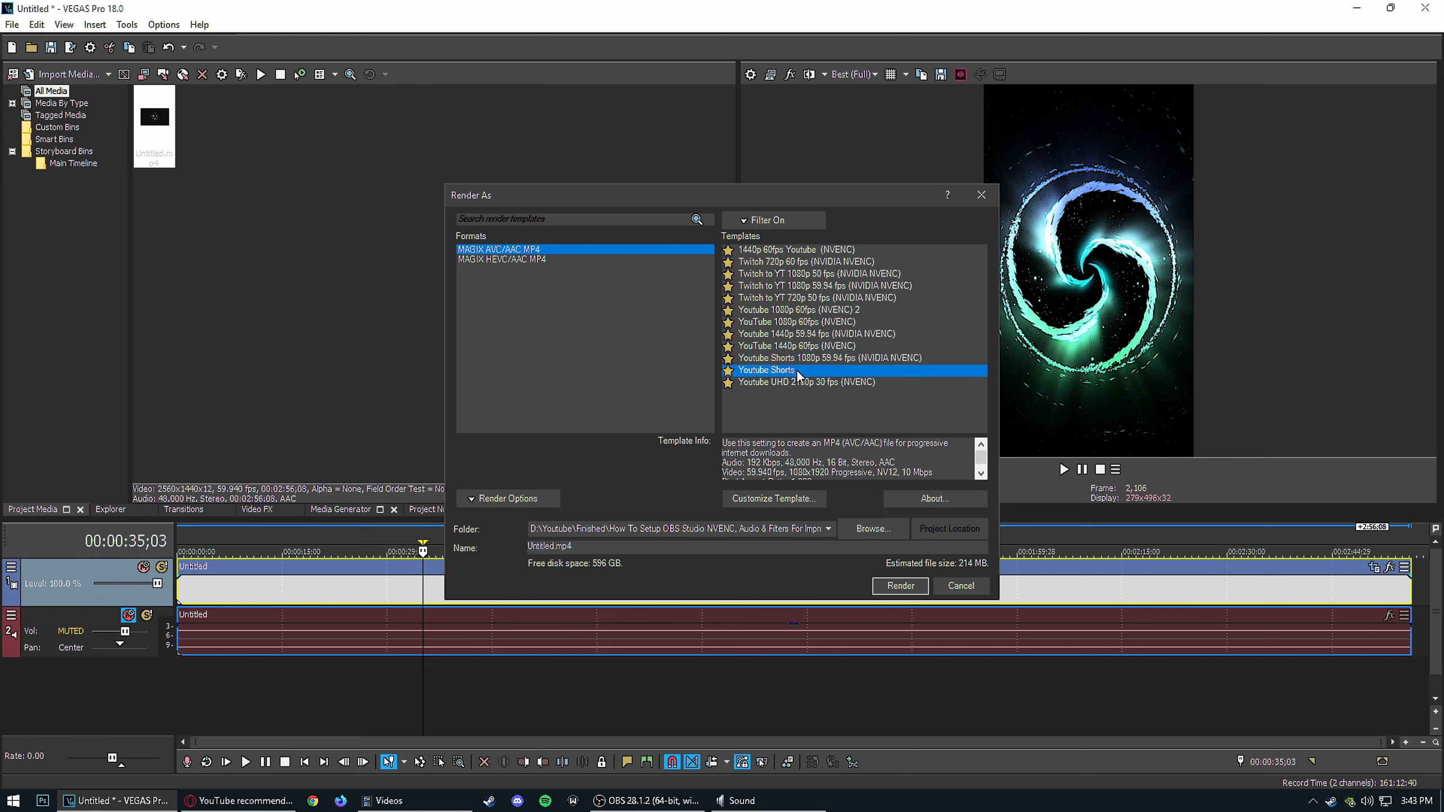
{"action": "left_click", "coordinate": [965, 594]}
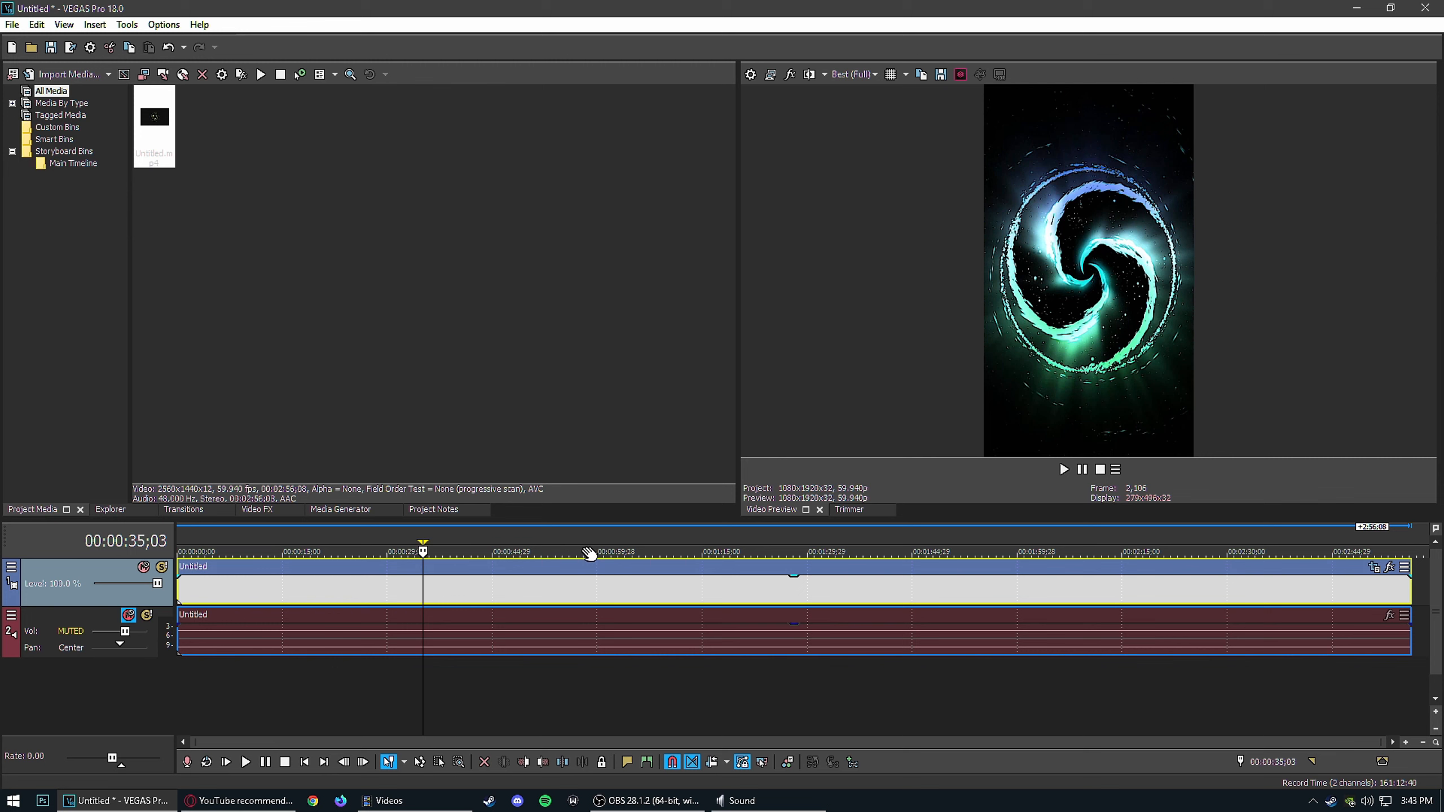
{"action": "left_click", "coordinate": [12, 24]}
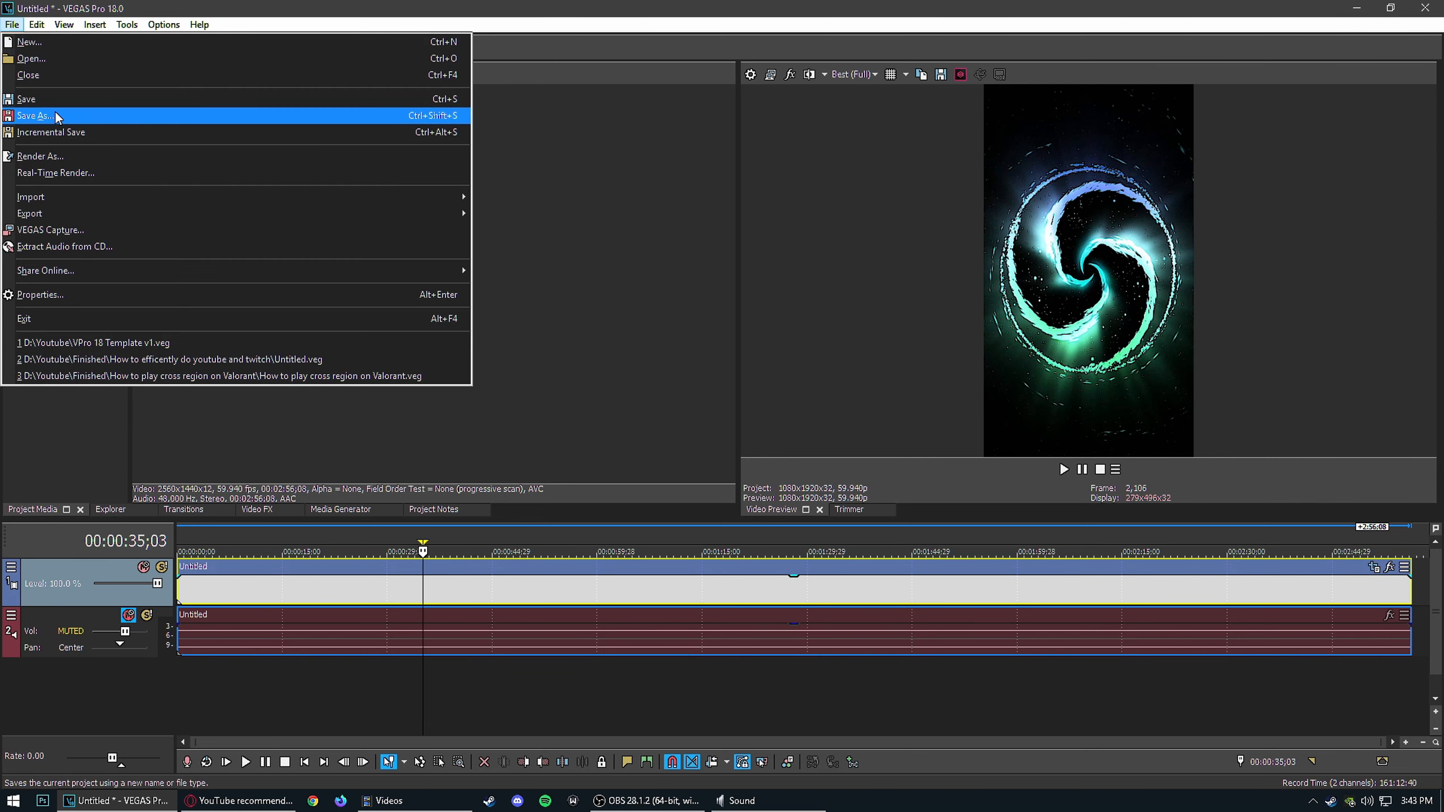
{"action": "left_click", "coordinate": [77, 162]}
{"action": "left_click", "coordinate": [808, 335]}
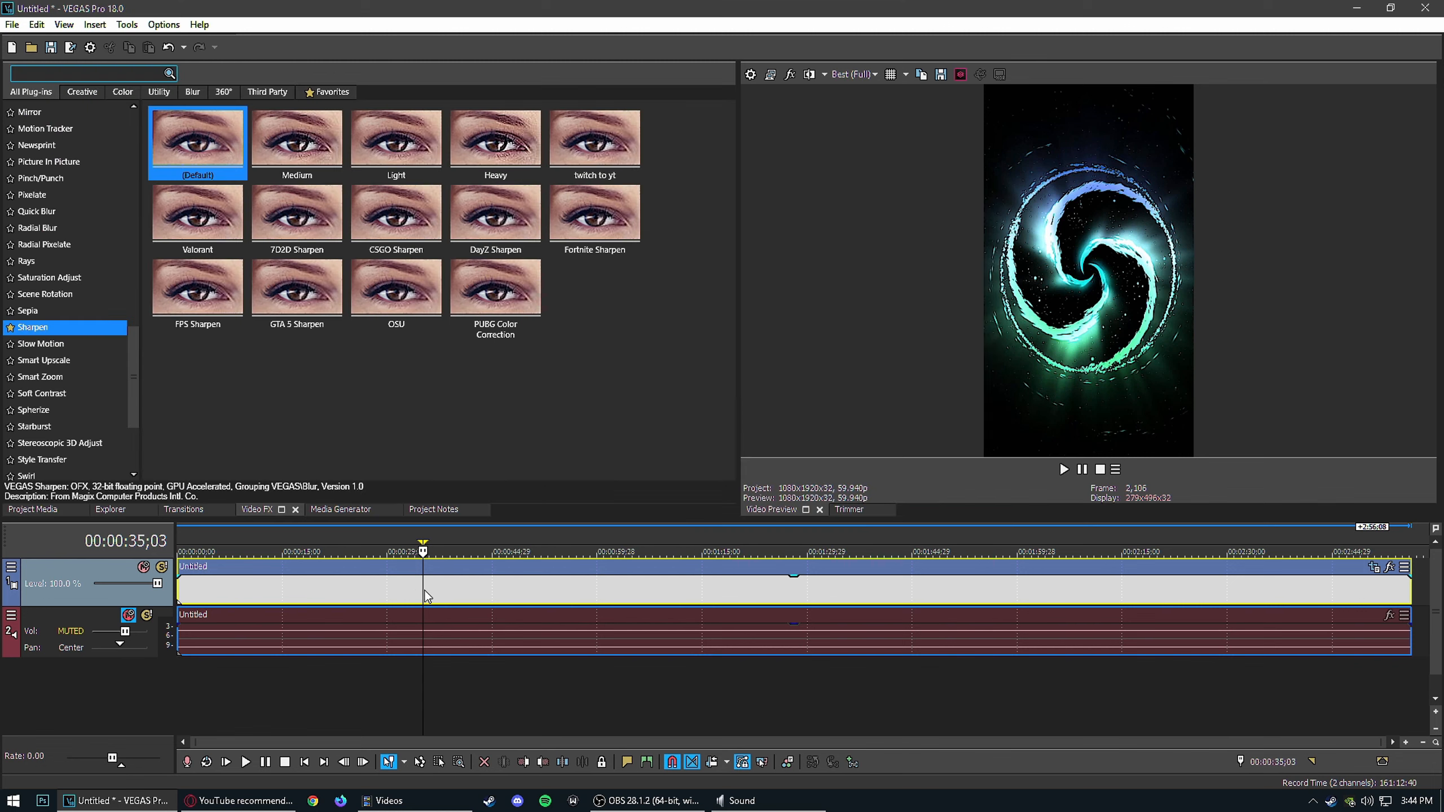
Step: Split the clip at 00:00:15;04, delete the part after the cut and select the remaining clip's time range
{"action": "left_click_drag", "start_coordinate": [423, 595], "coordinate": [283, 595]}
{"action": "key", "text": "s"}
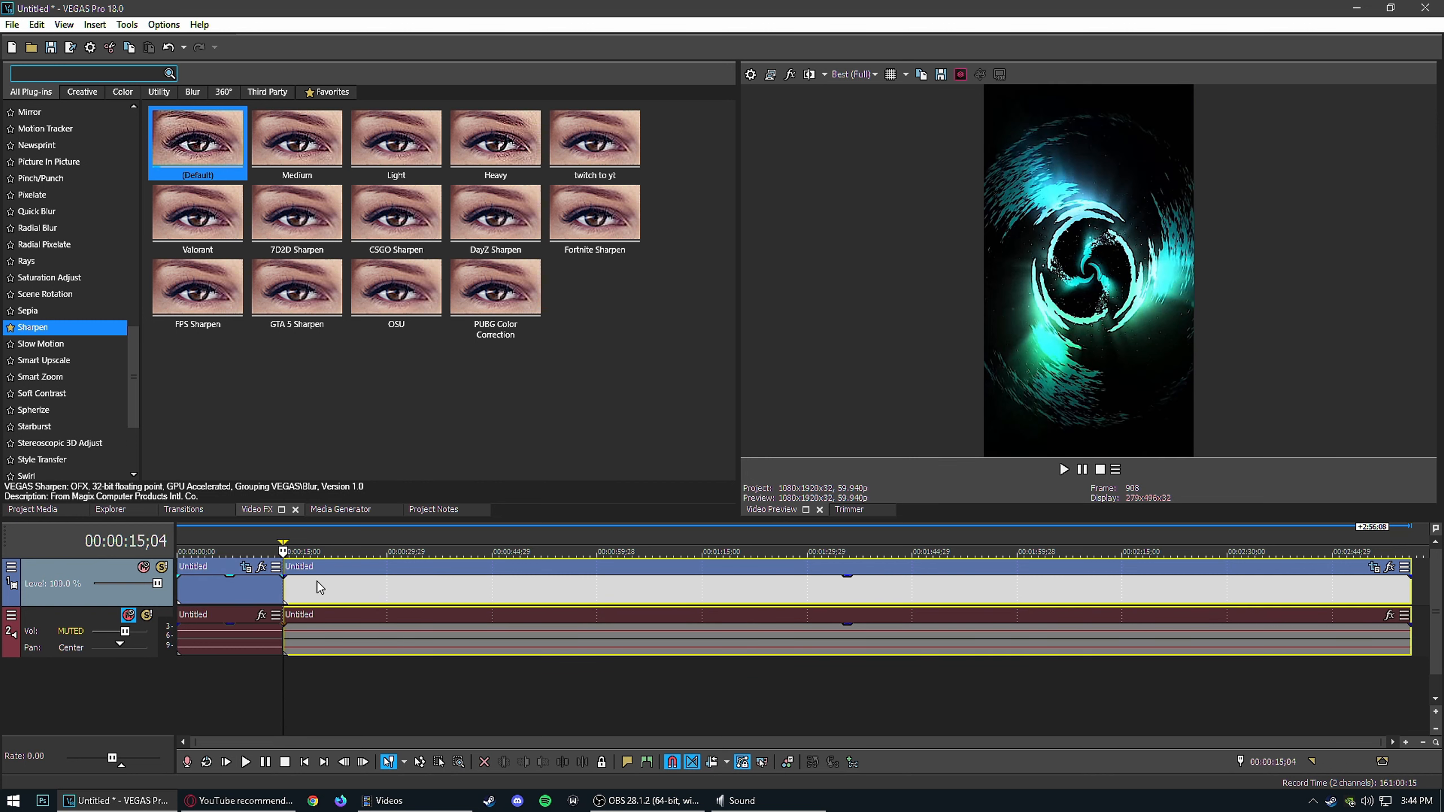
{"action": "key", "text": "Delete"}
{"action": "double_click", "coordinate": [194, 593]}
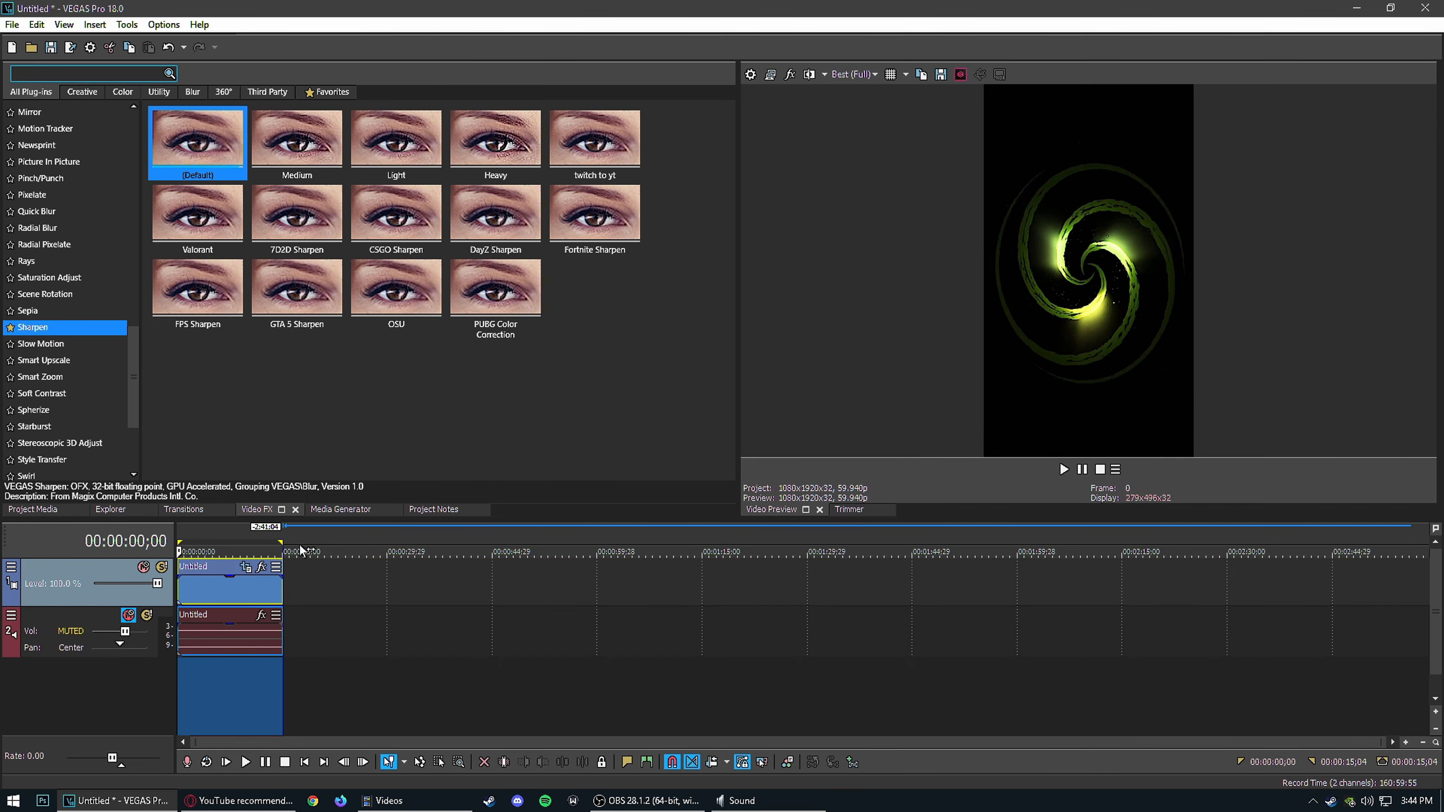
{"action": "left_click", "coordinate": [283, 538]}
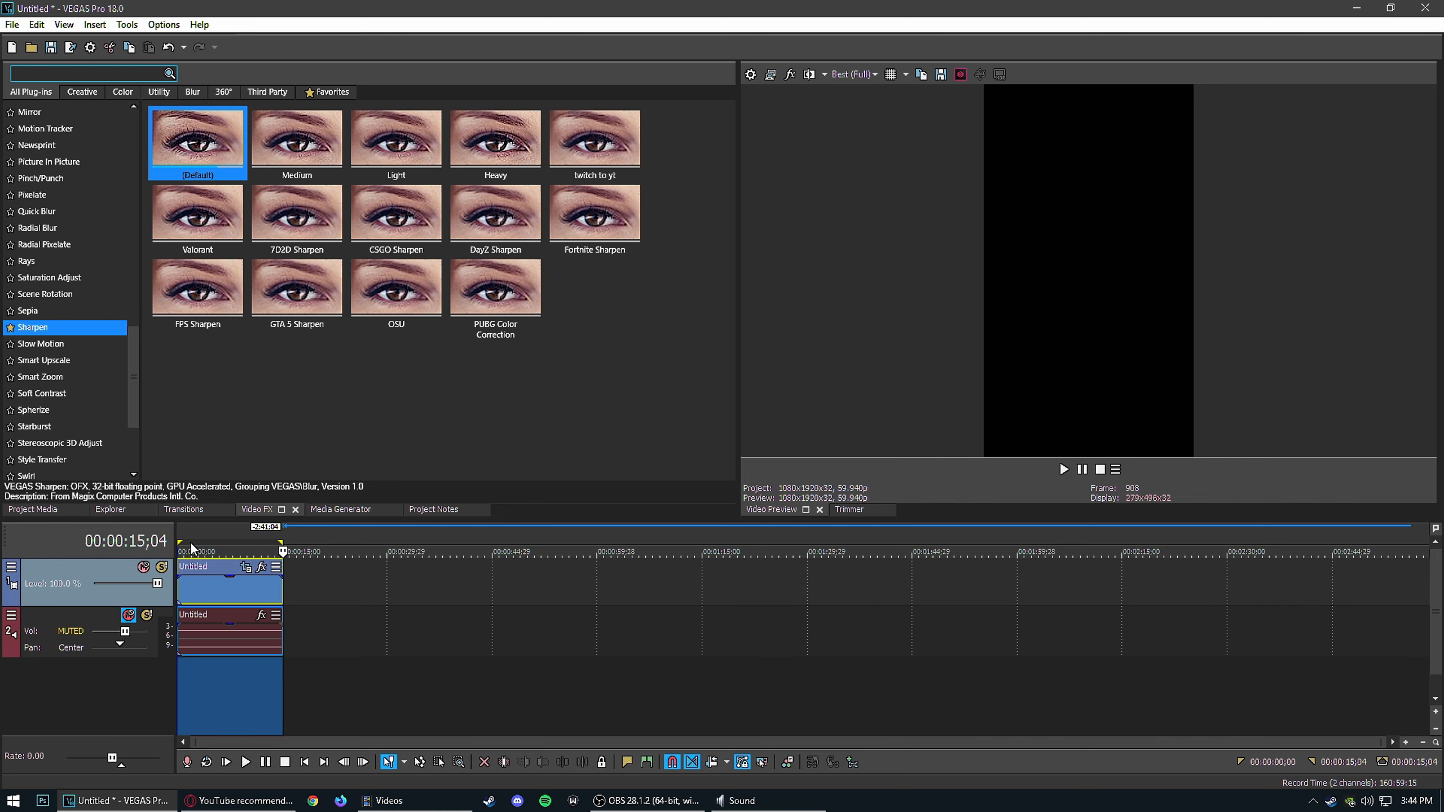
Step: Open the Render As settings and choose the "Youtube Shorts" template after comparing it with "Youtube Shorts 1080p 59.94 fps (NVIDIA NVENC)"
{"action": "left_click", "coordinate": [12, 25]}
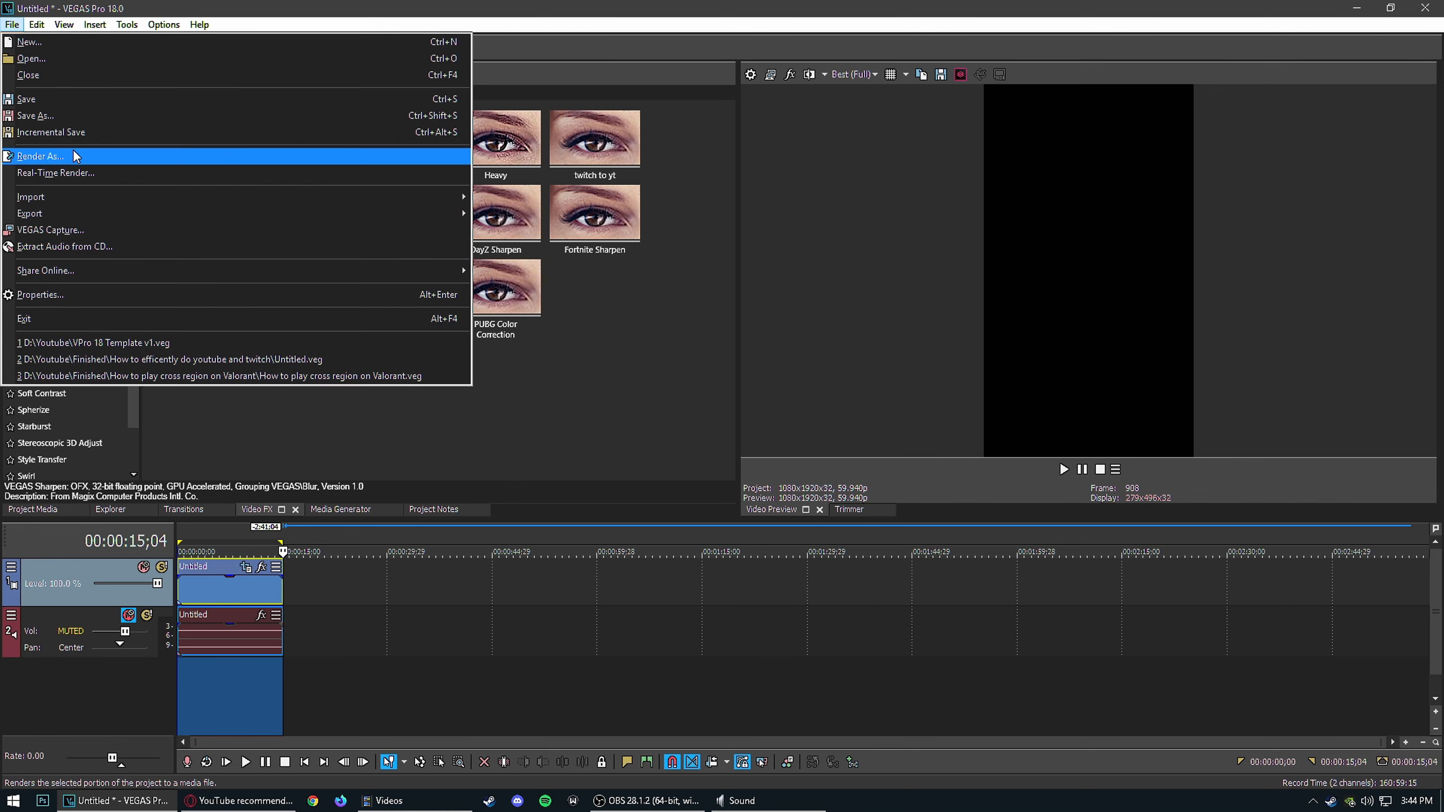
{"action": "left_click", "coordinate": [91, 152]}
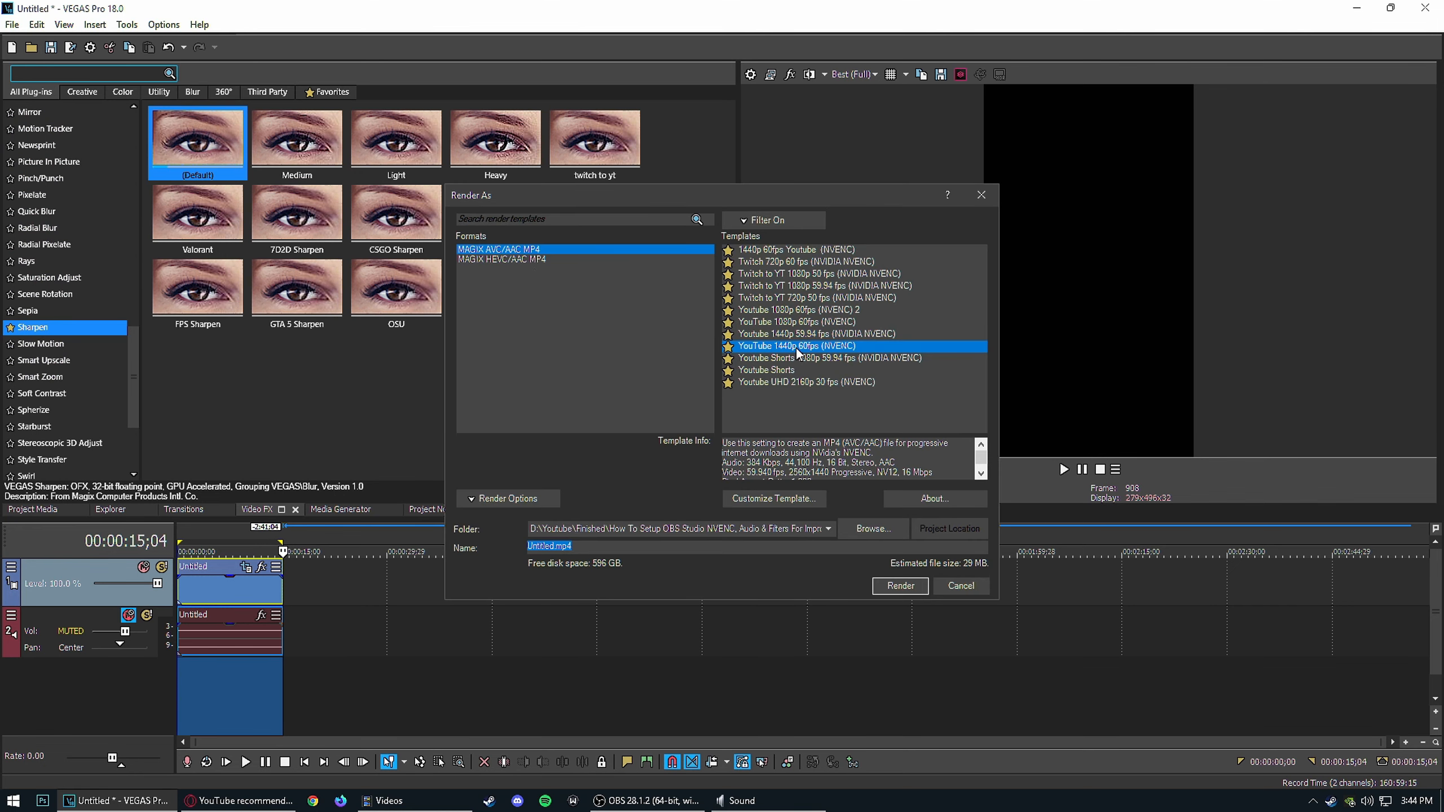
{"action": "left_click", "coordinate": [806, 370]}
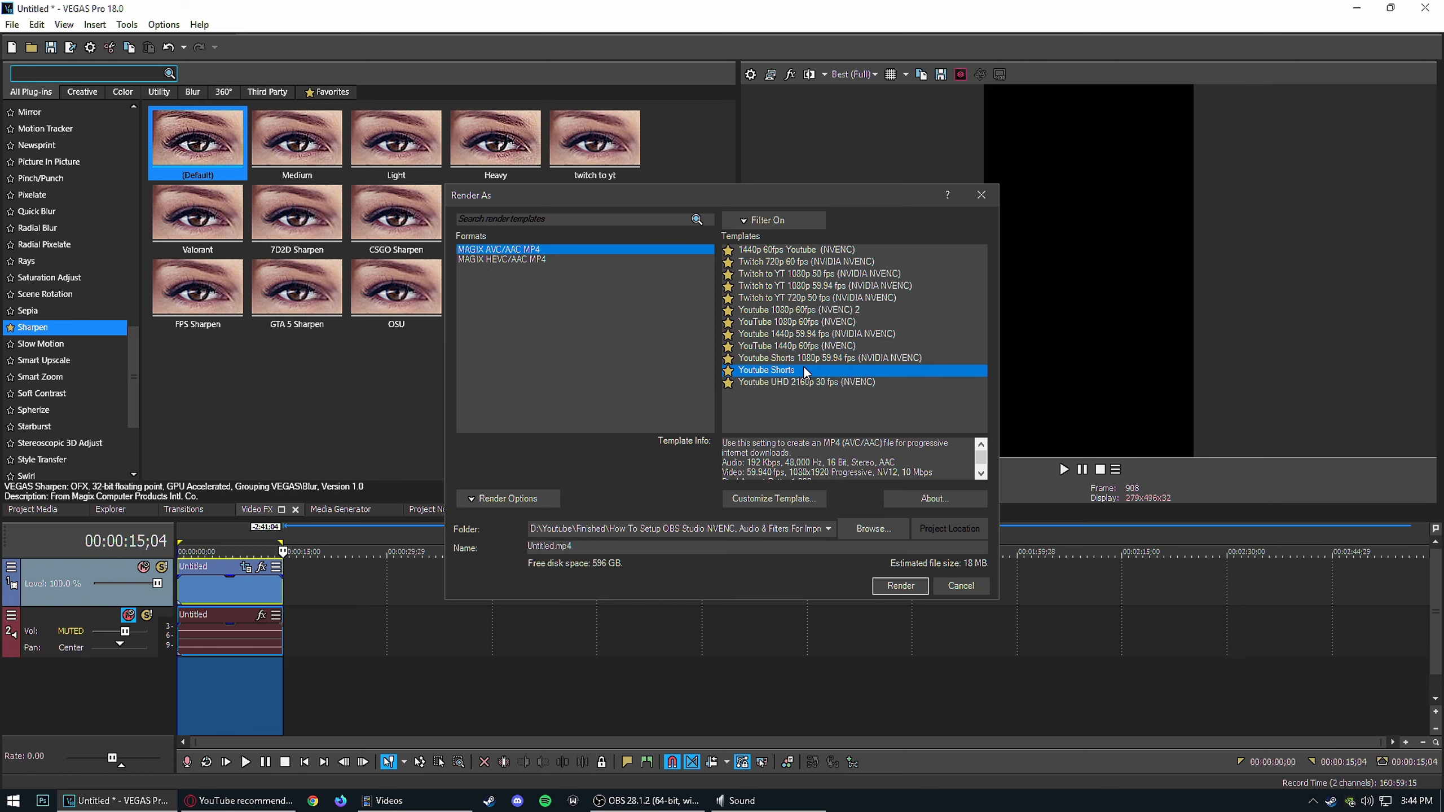
{"action": "left_click", "coordinate": [812, 361]}
{"action": "left_click", "coordinate": [815, 369]}
{"action": "left_click", "coordinate": [817, 361]}
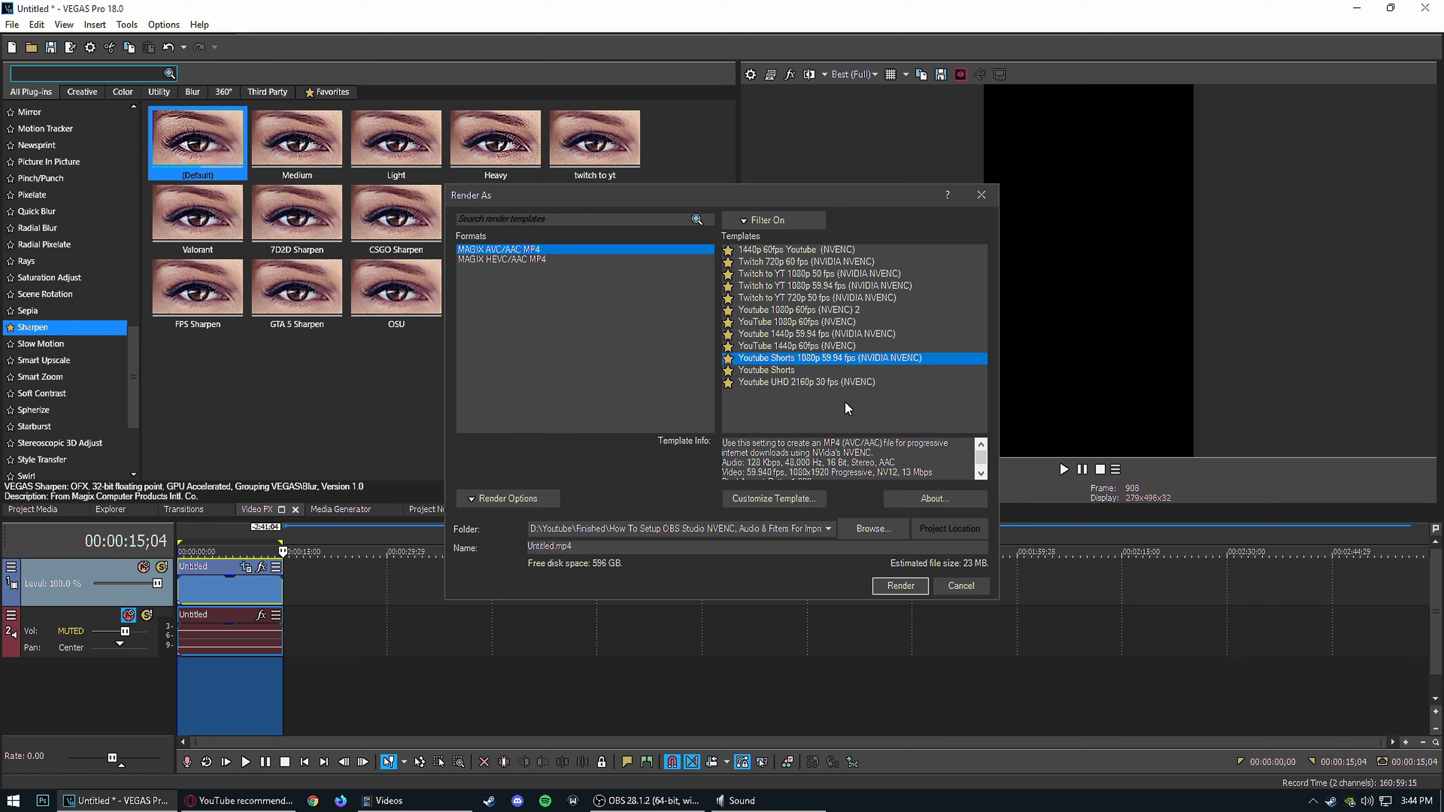
{"action": "left_click", "coordinate": [823, 370]}
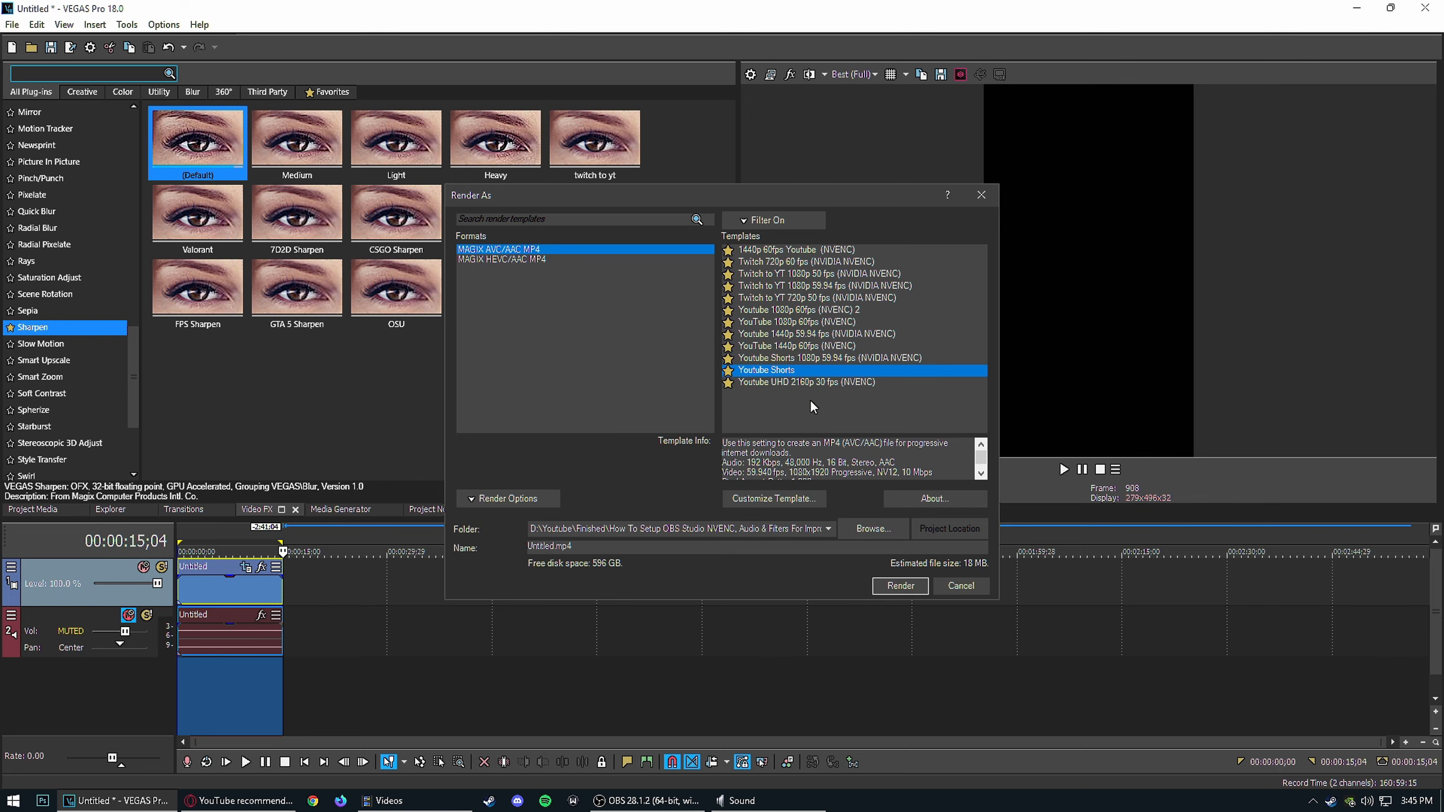
Step: Set the output to Unti22232323tled.mp4 in the Videos folder and render the clip
{"action": "left_click", "coordinate": [886, 531]}
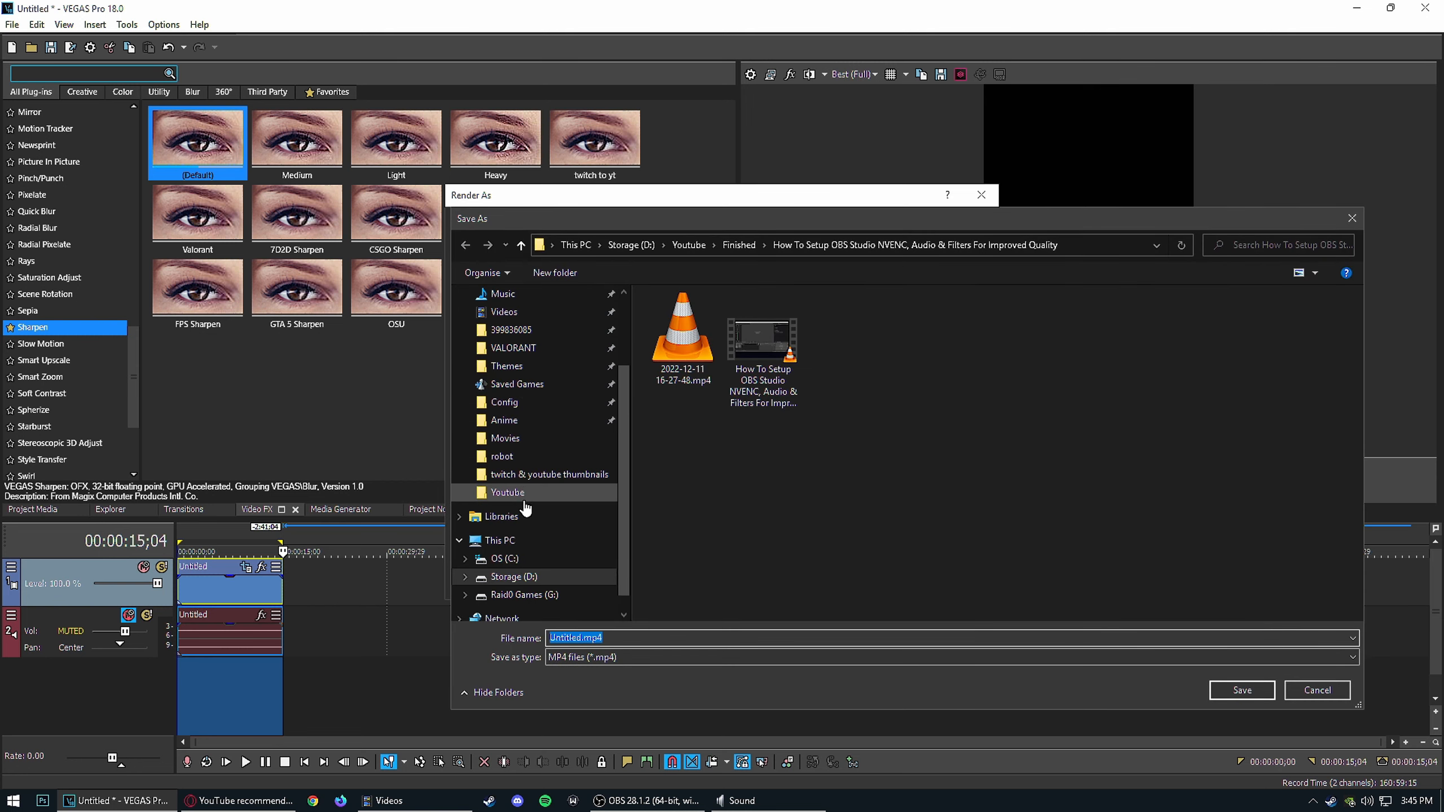
{"action": "scroll", "coordinate": [523, 398], "scroll_direction": "up", "scroll_amount": 1}
{"action": "left_click", "coordinate": [504, 347]}
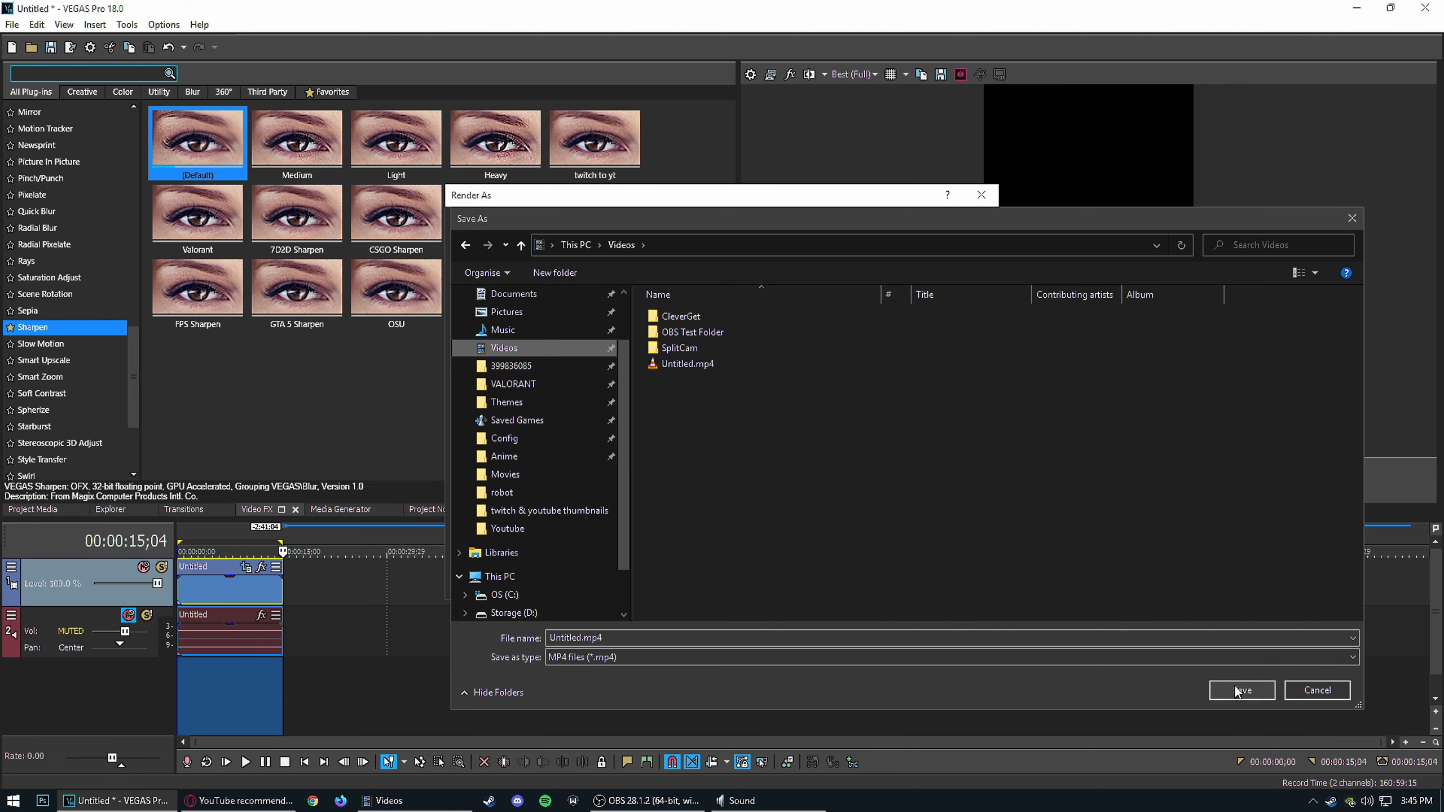
{"action": "left_click", "coordinate": [567, 638]}
{"action": "type", "text": "22232323"}
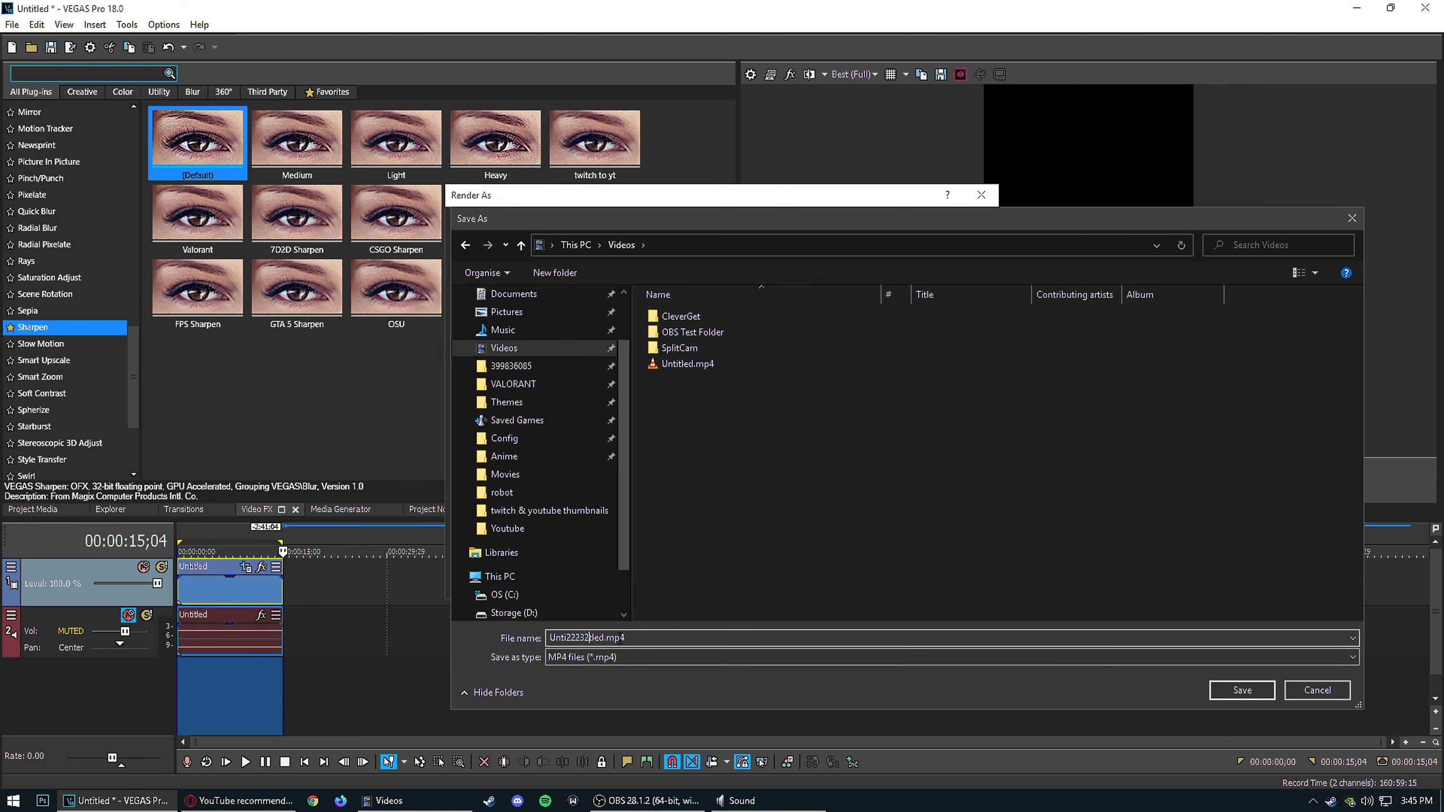
{"action": "left_click", "coordinate": [1238, 690]}
{"action": "left_click", "coordinate": [920, 587]}
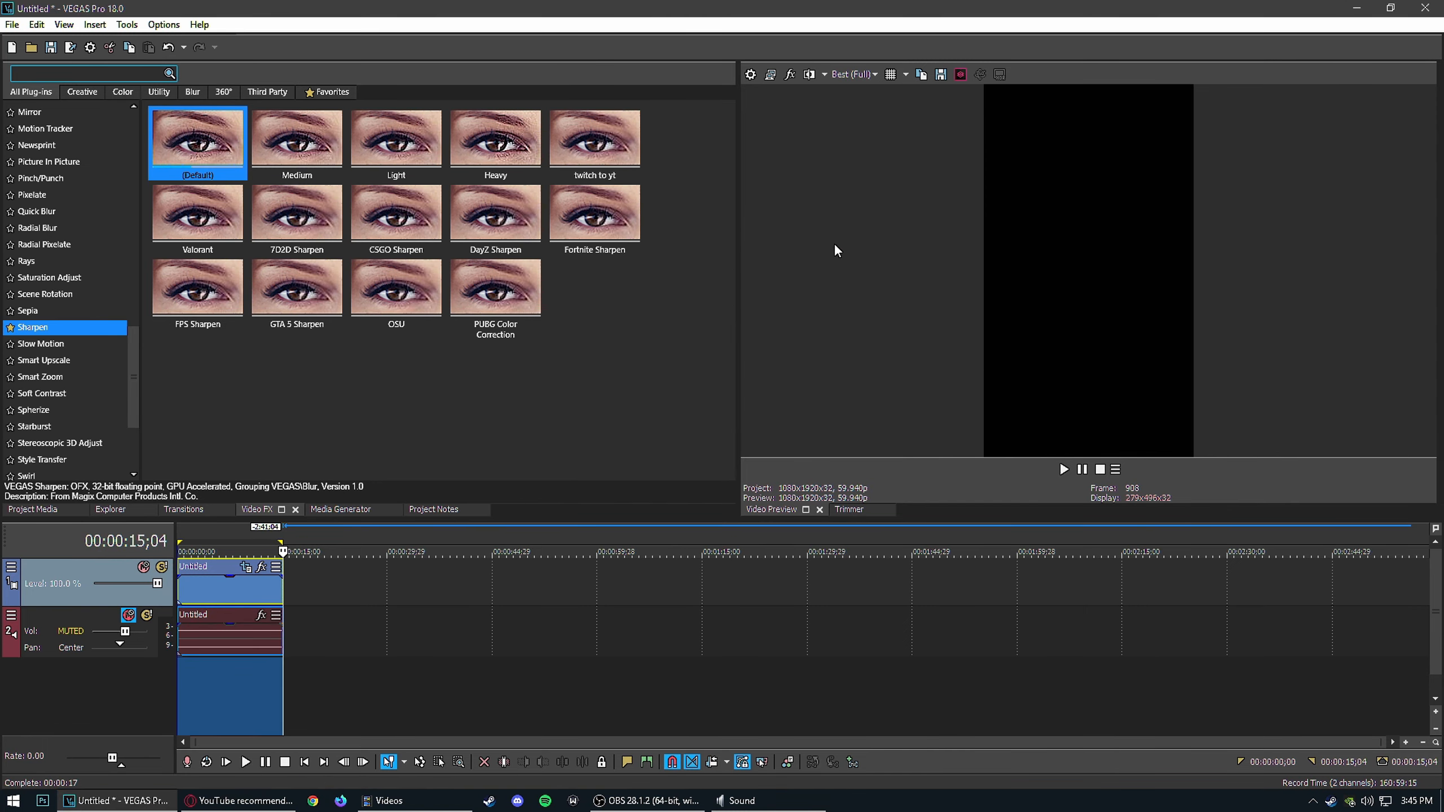
Step: Locate the rendered Unti22232323tled.mp4 in the Videos folder, switch to the Opera browser and bring up YouTube Studio's video upload page
{"action": "left_click", "coordinate": [1359, 8]}
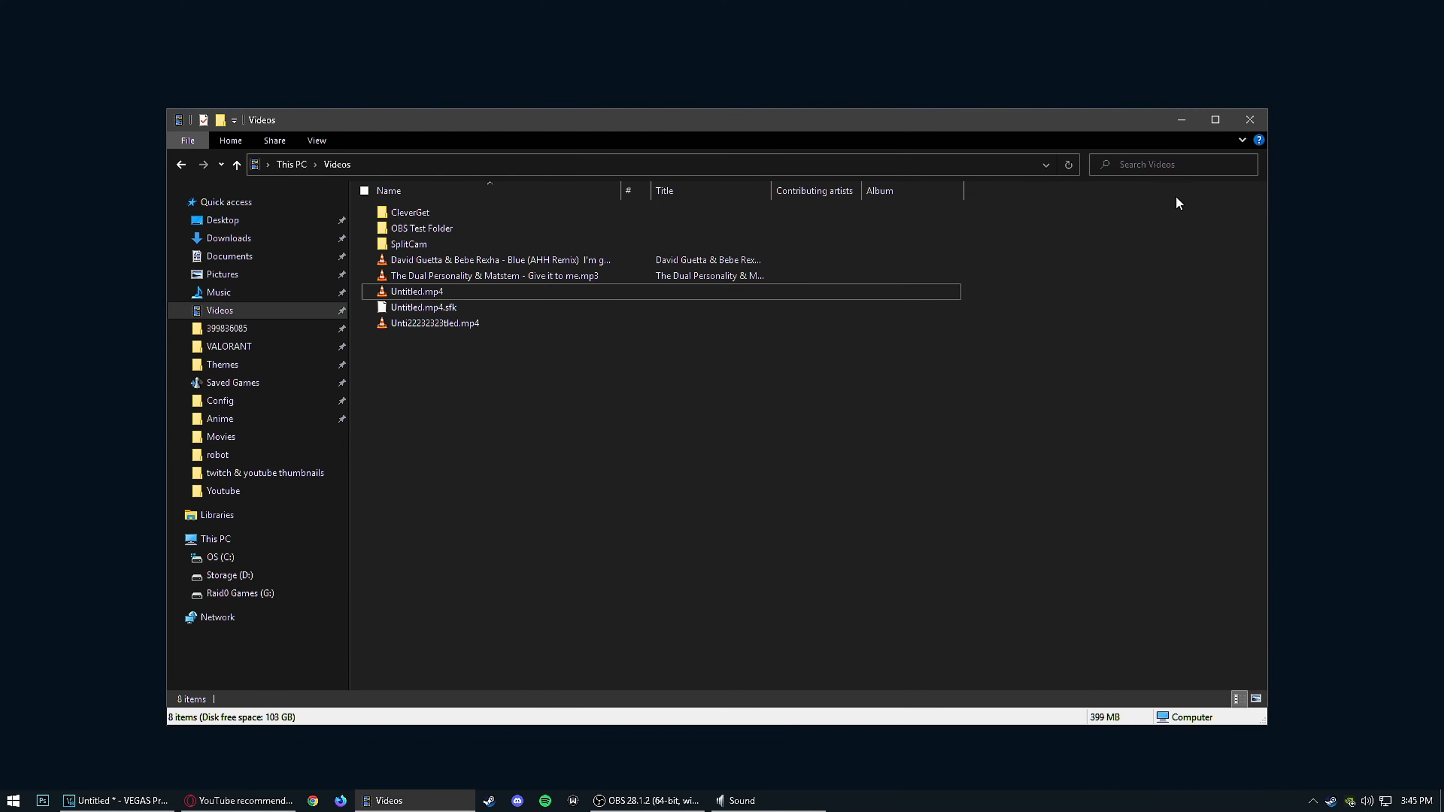
{"action": "left_click", "coordinate": [467, 324]}
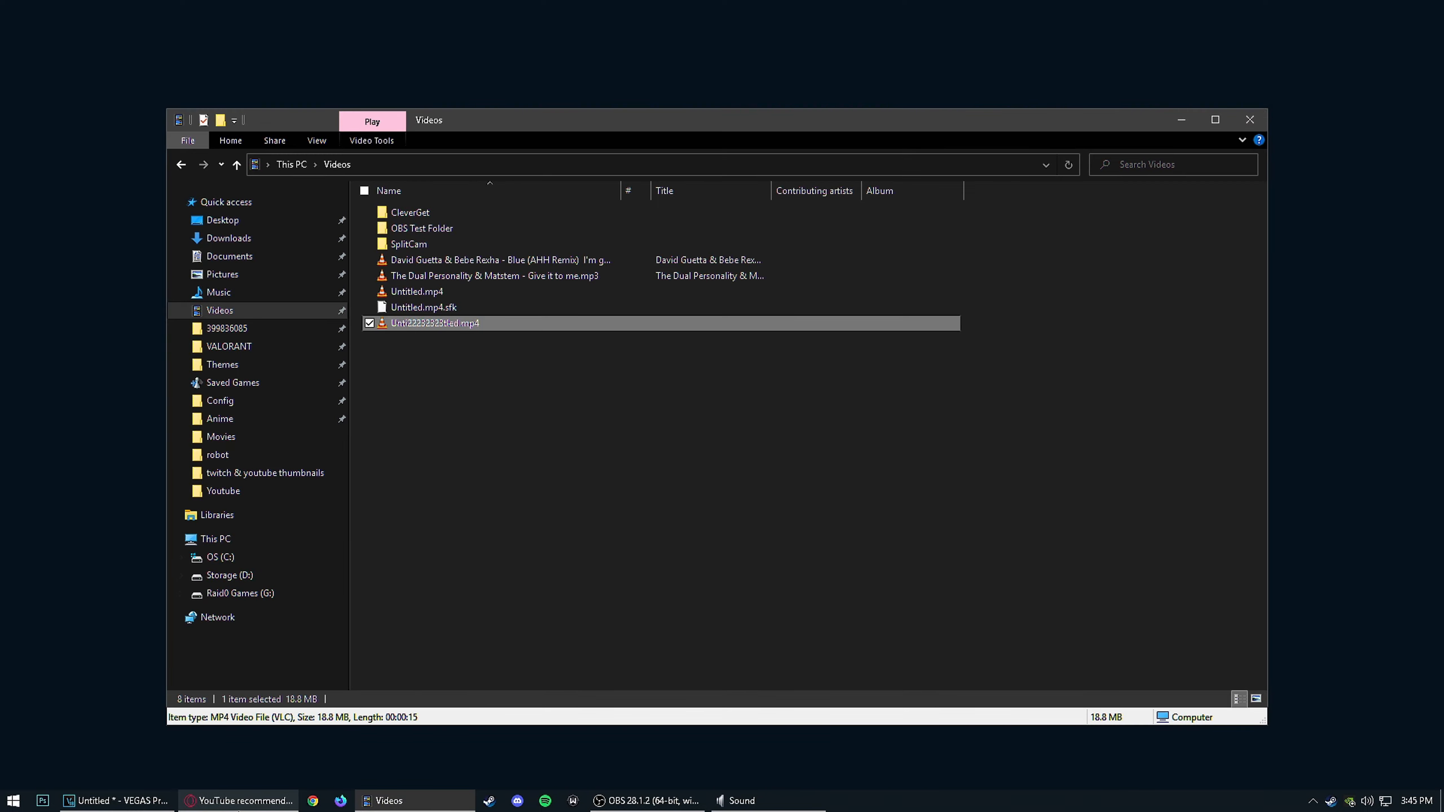
{"action": "left_click", "coordinate": [239, 801]}
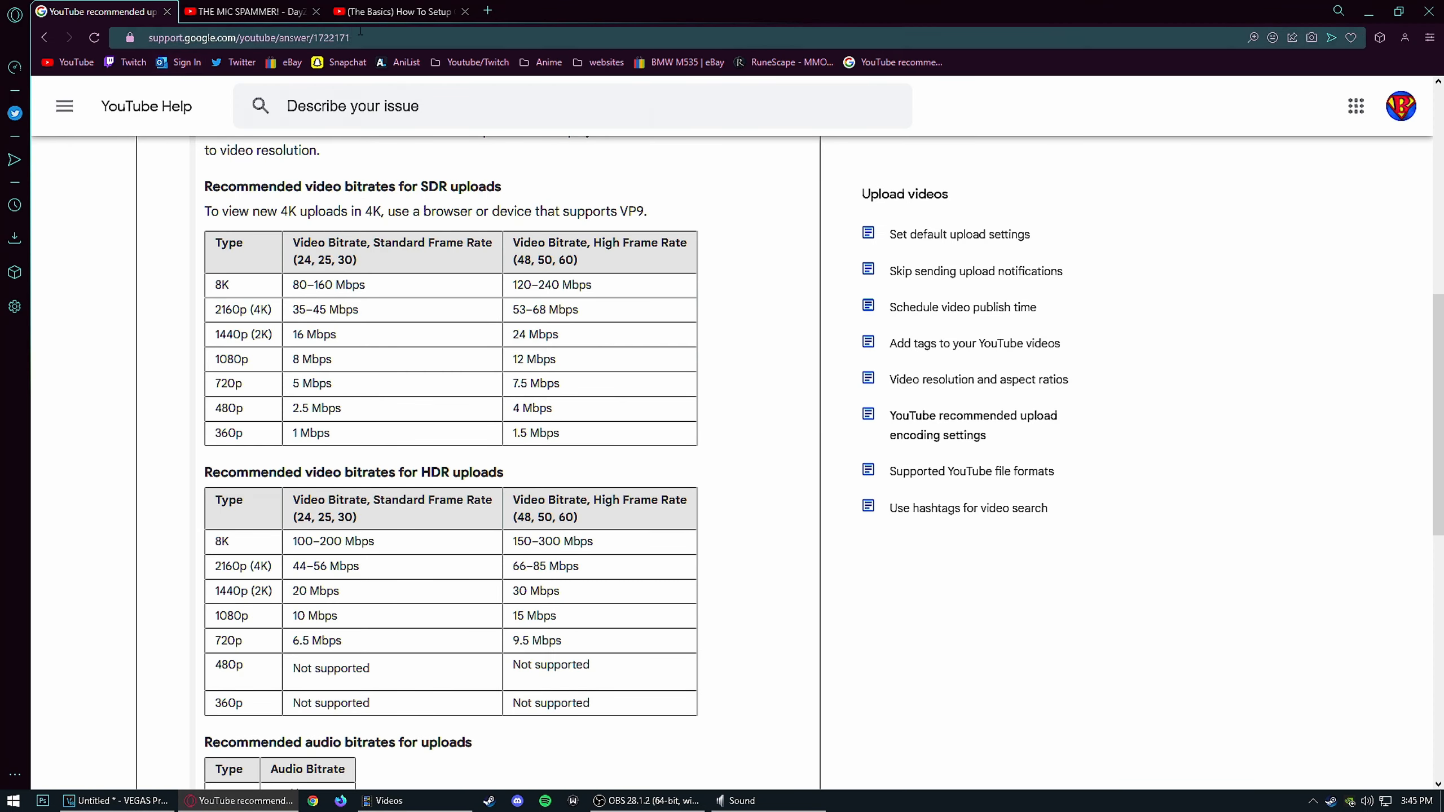
{"action": "middle_click", "coordinate": [270, 14]}
{"action": "left_click", "coordinate": [270, 14]}
{"action": "key", "text": "F5"}
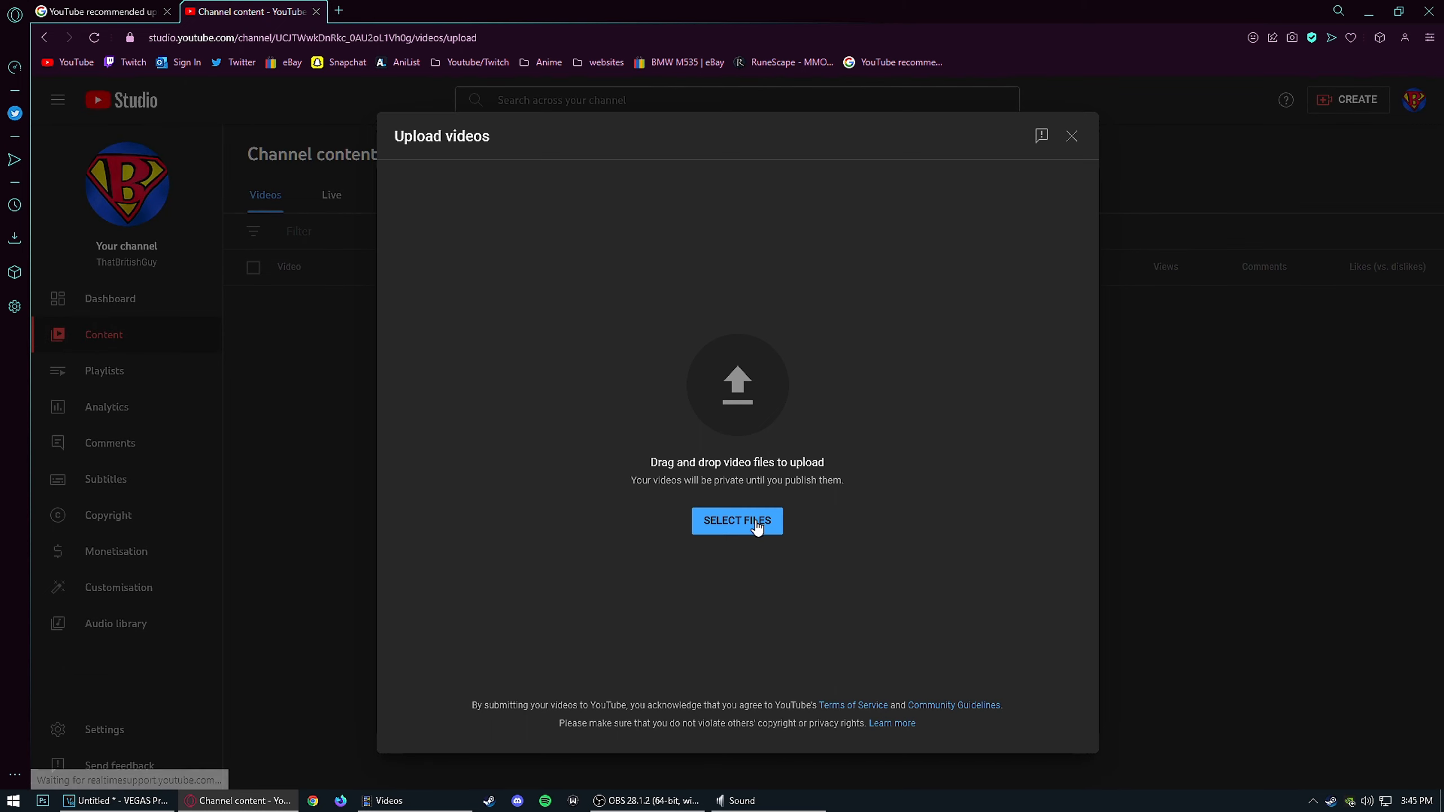
Step: Choose Unti22232323tled.mp4 from the Videos folder as the file to upload
{"action": "left_click", "coordinate": [756, 528]}
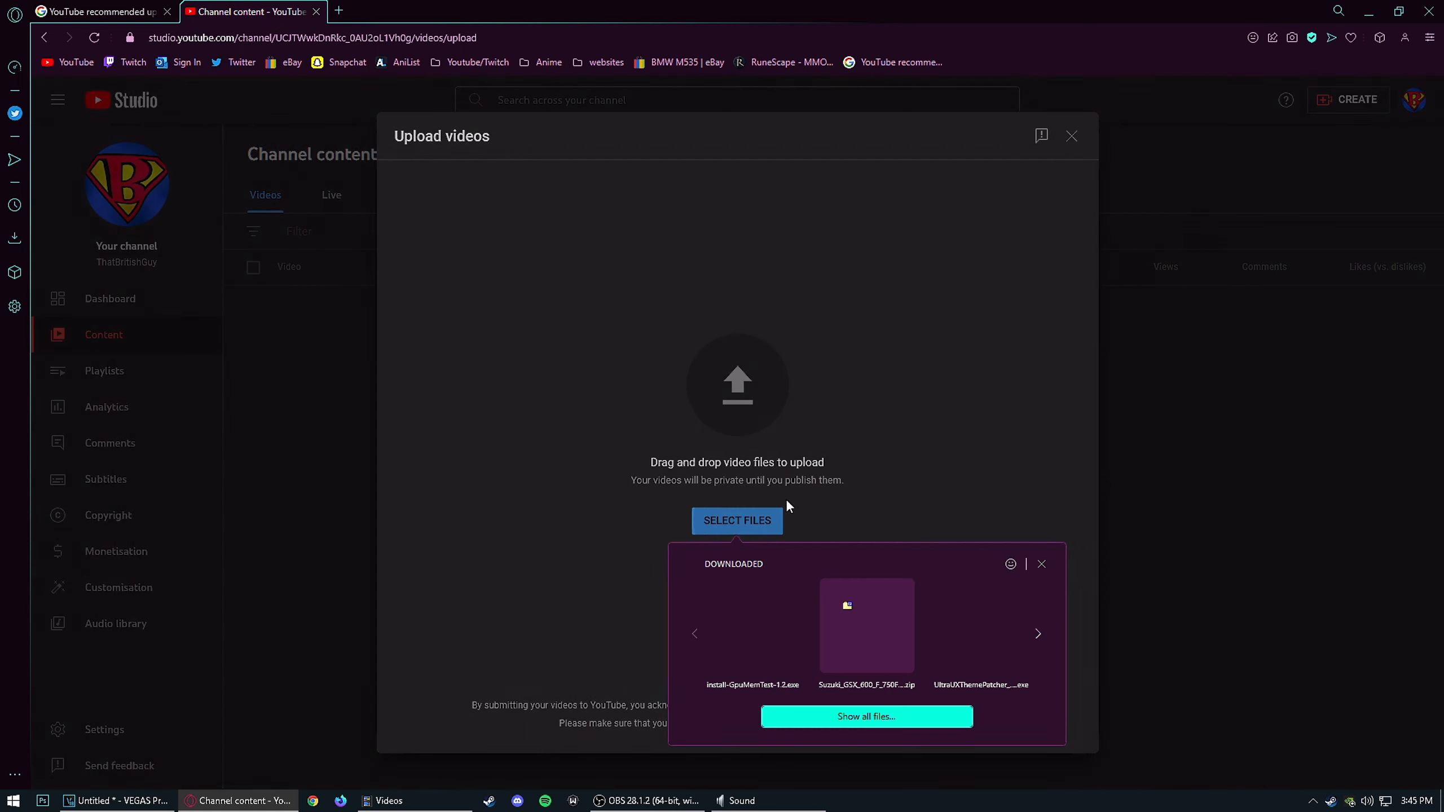
{"action": "left_click", "coordinate": [853, 718]}
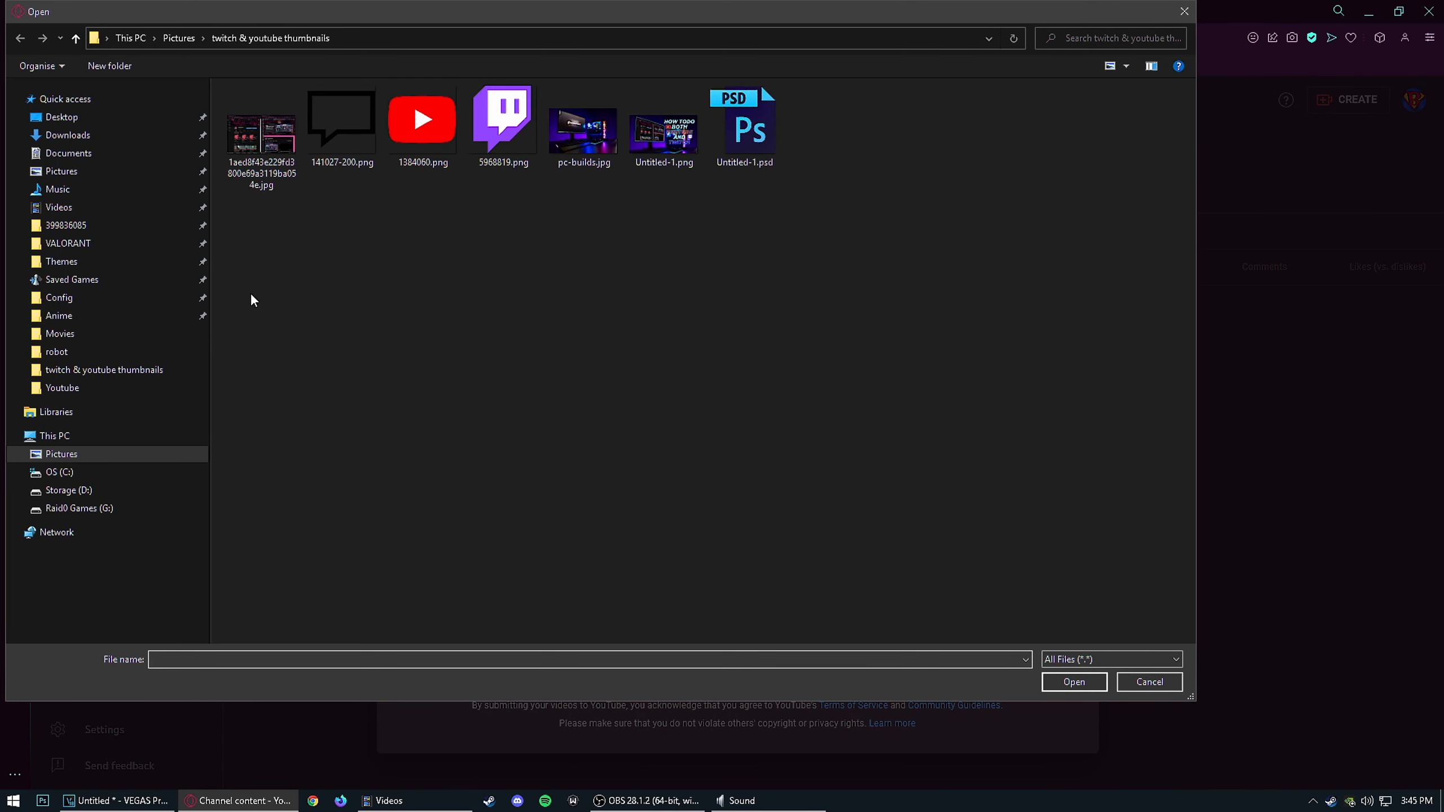
{"action": "left_click", "coordinate": [119, 205]}
{"action": "left_click", "coordinate": [310, 190]}
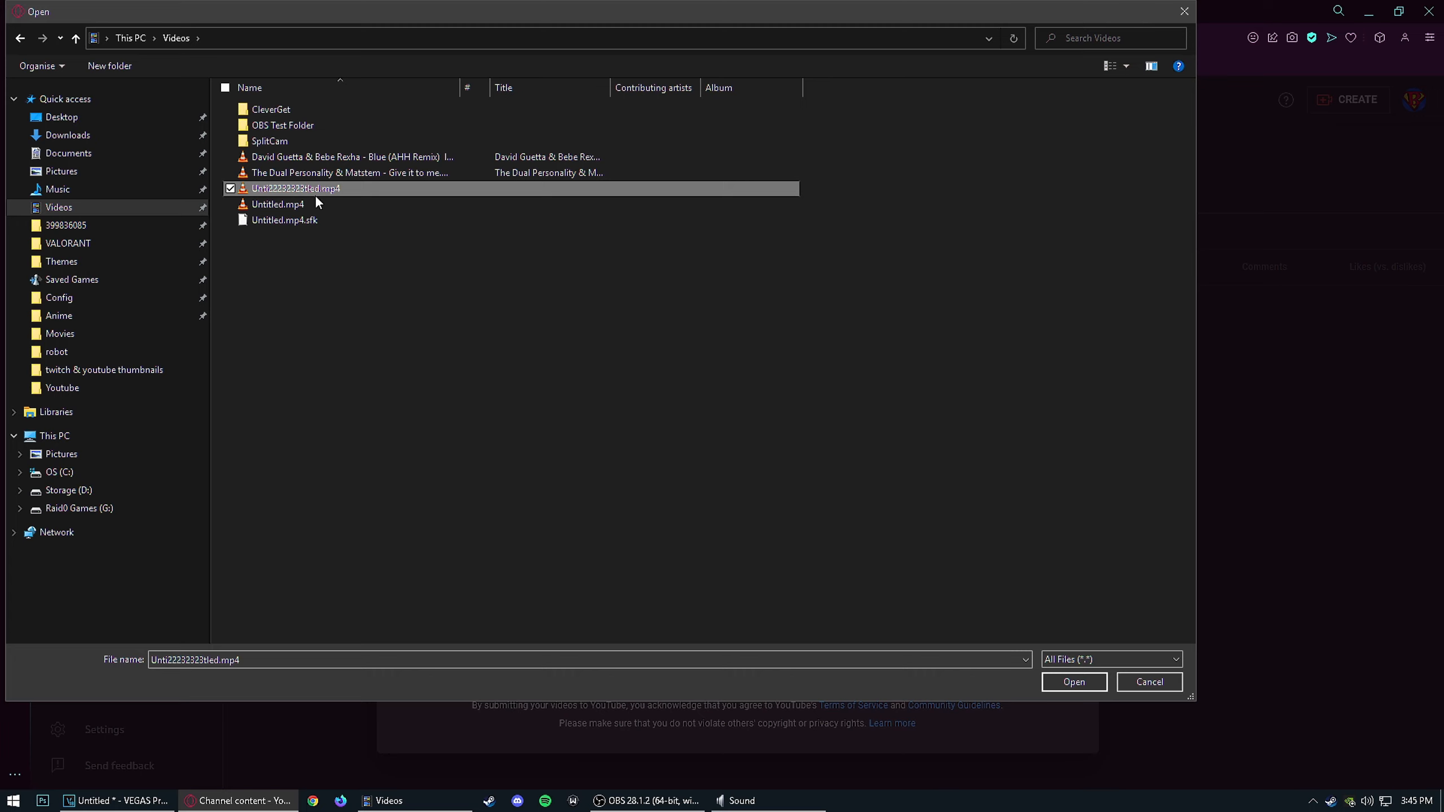
{"action": "left_click", "coordinate": [1074, 687]}
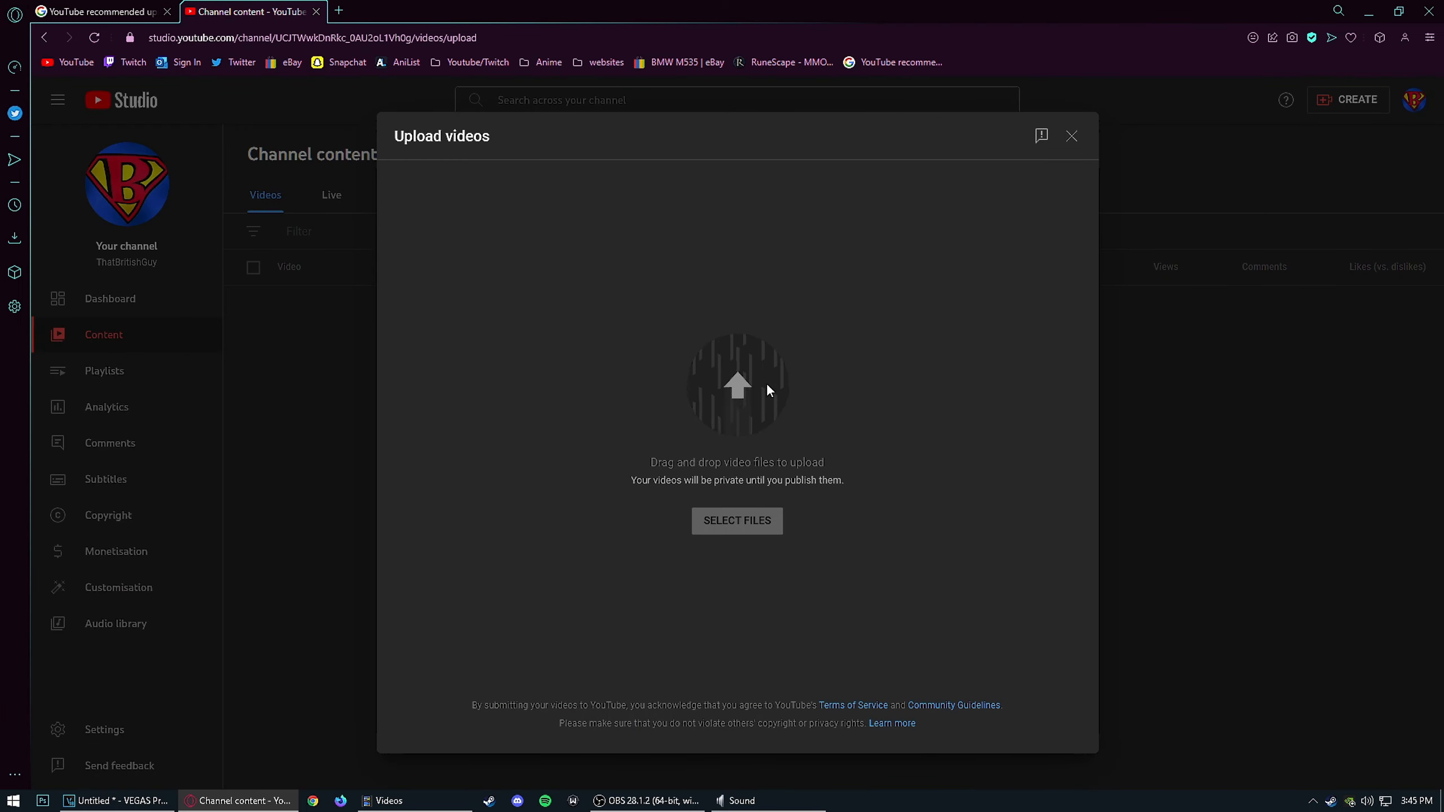
Step: Append the hashtag #shorts to the video title
{"action": "left_click", "coordinate": [567, 295]}
{"action": "type", "text": "#shorts"}
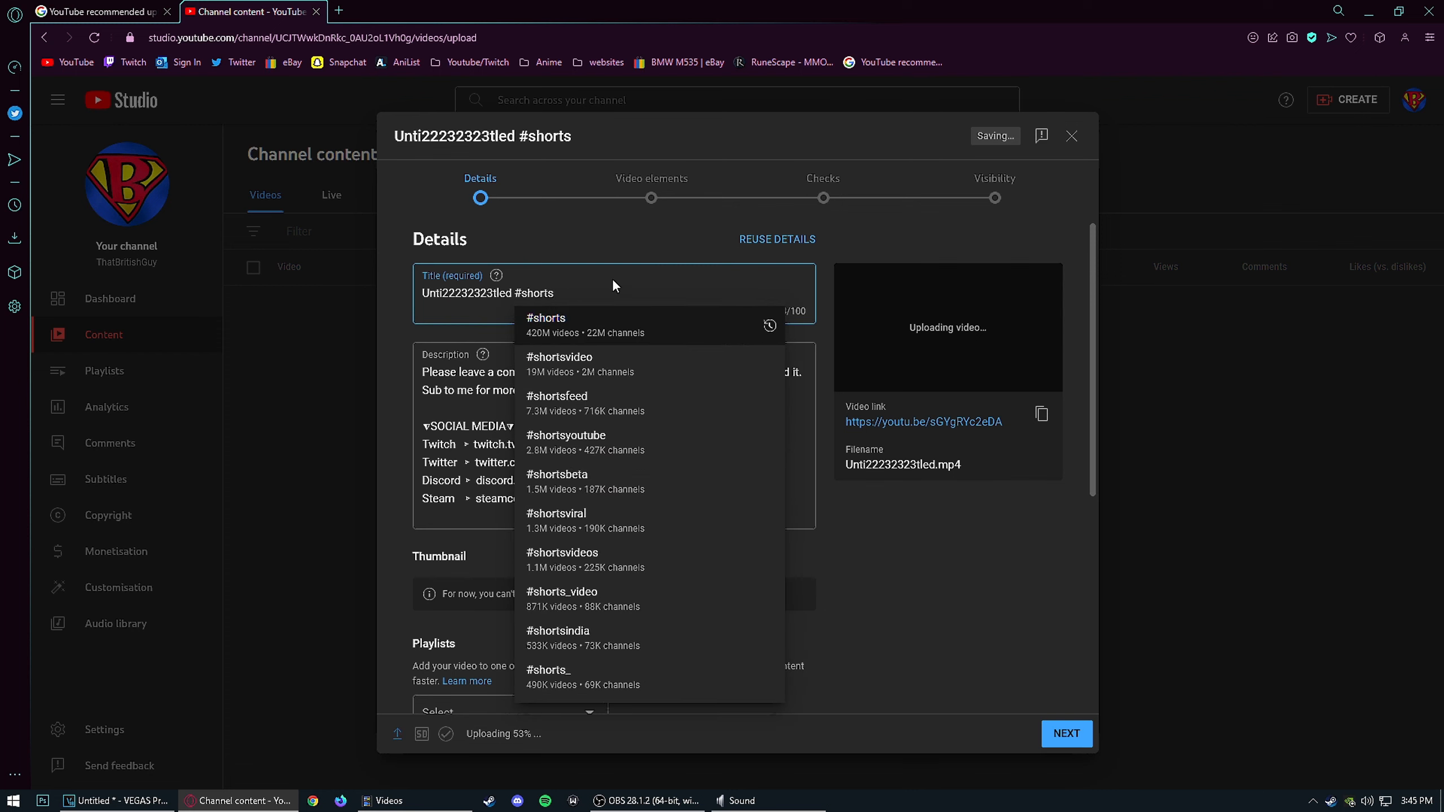
{"action": "left_click", "coordinate": [619, 243]}
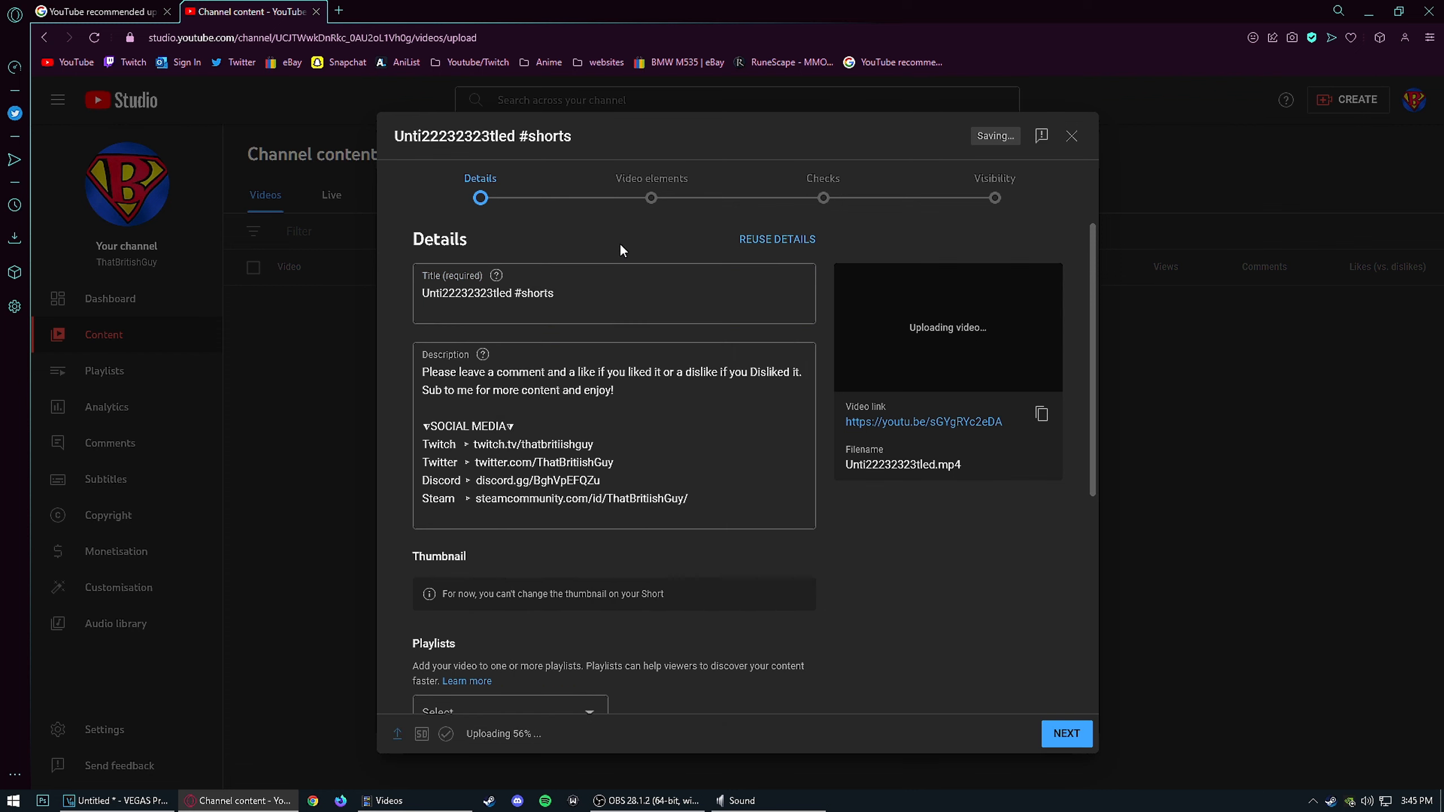
Step: Expand the additional video details, add the tag "shorts" and look over the remaining options
{"action": "scroll", "coordinate": [611, 536], "scroll_direction": "down", "scroll_amount": 5}
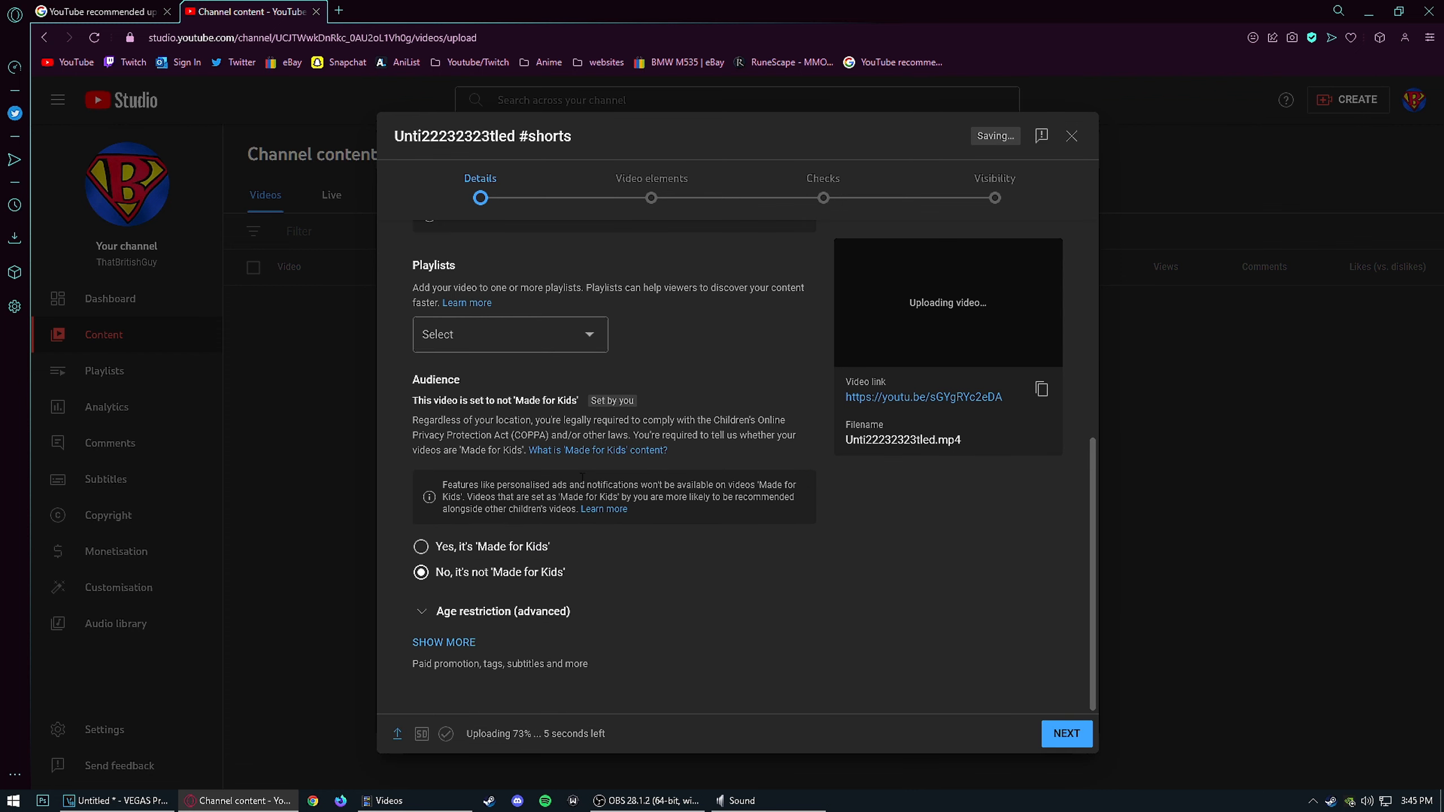
{"action": "left_click", "coordinate": [453, 649]}
{"action": "scroll", "coordinate": [587, 569], "scroll_direction": "down", "scroll_amount": 12}
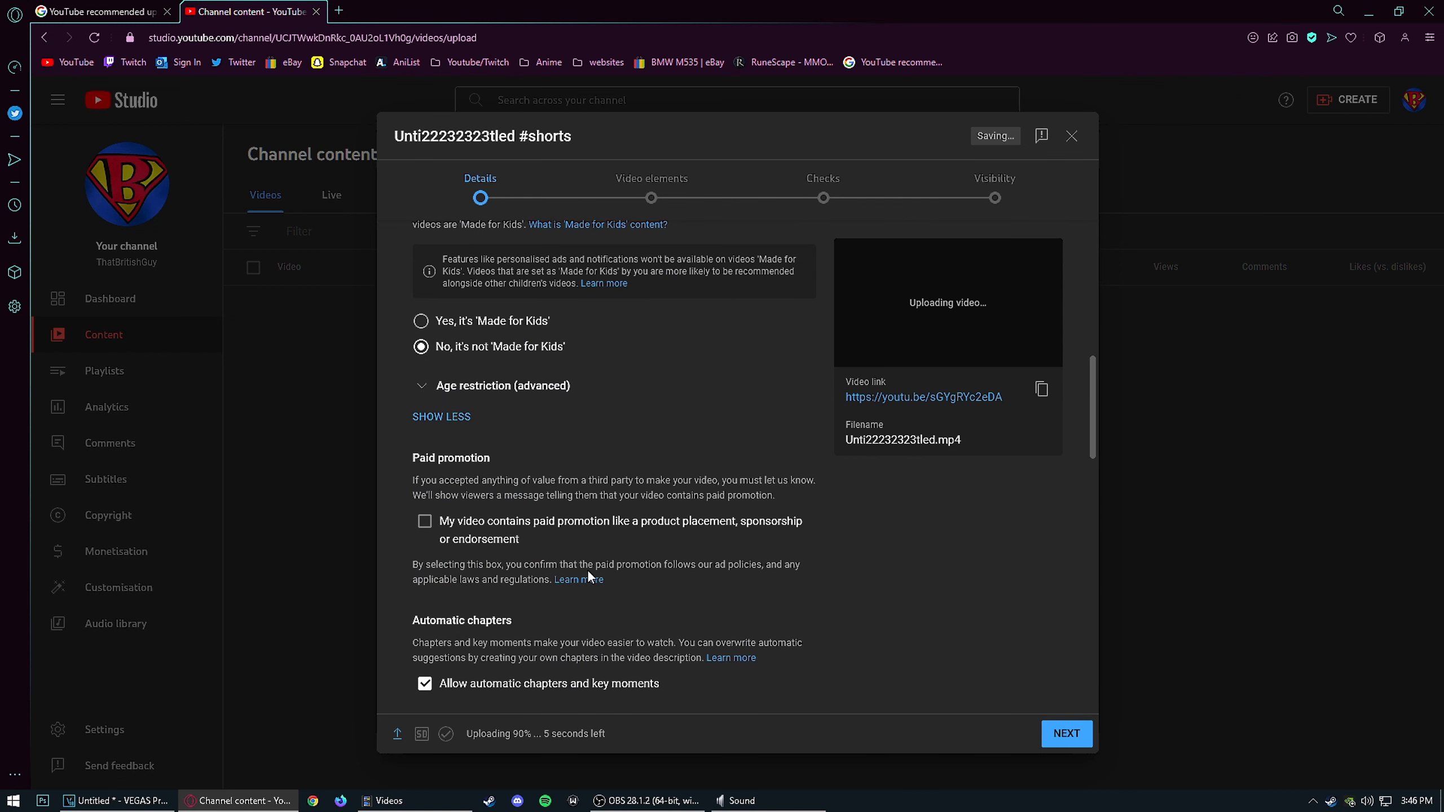
{"action": "left_click", "coordinate": [559, 446]}
{"action": "type", "text": "shorts,"}
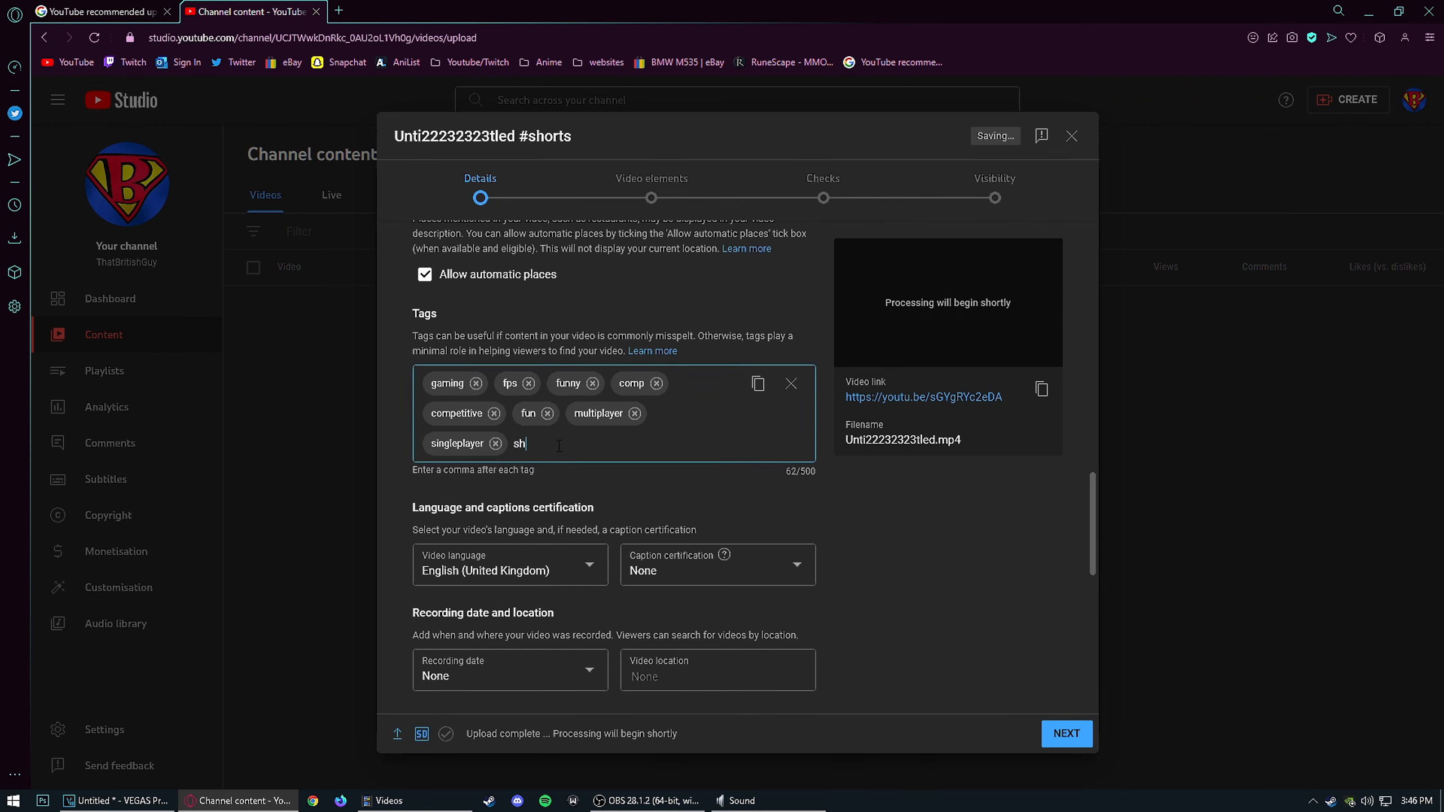
{"action": "scroll", "coordinate": [785, 529], "scroll_direction": "down", "scroll_amount": 8}
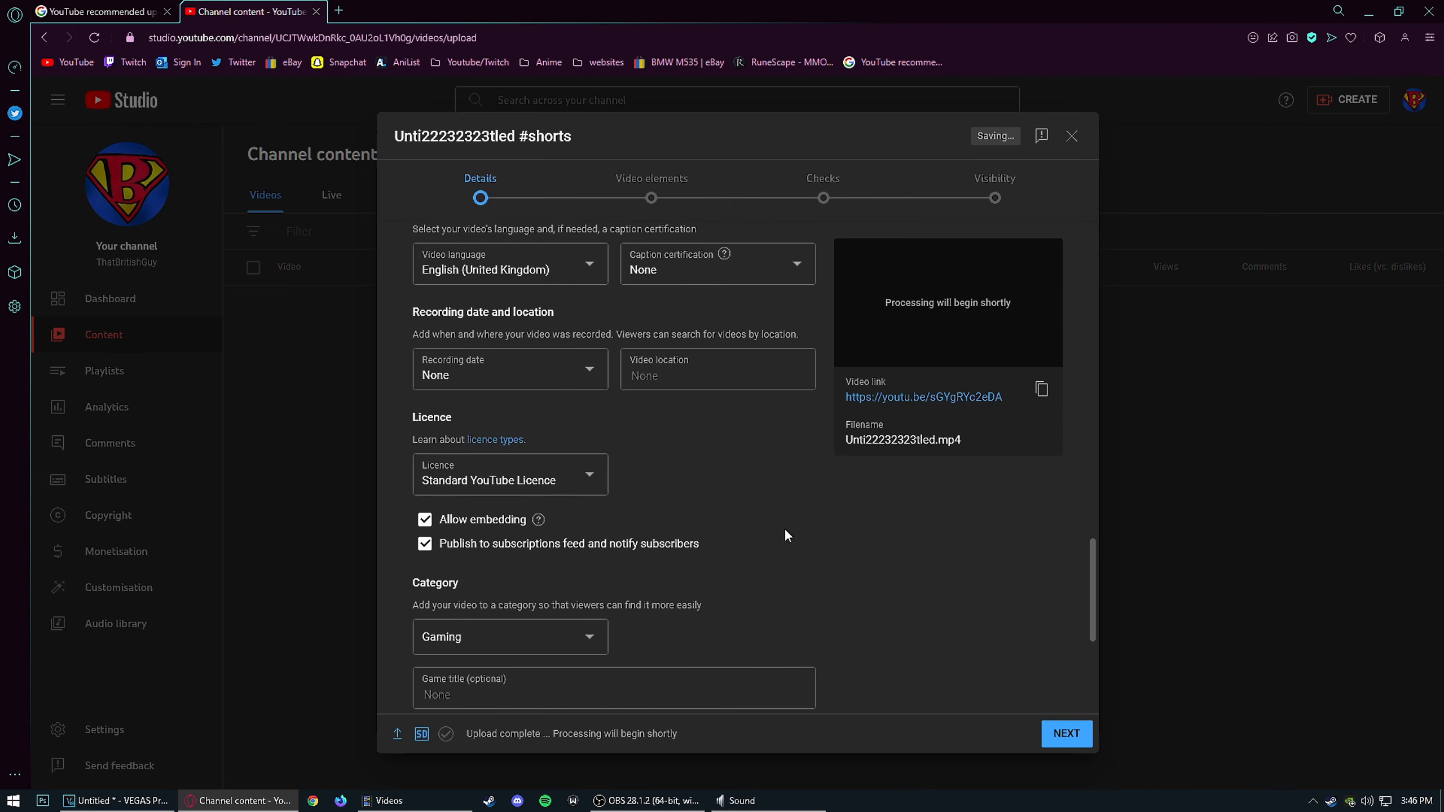
{"action": "scroll", "coordinate": [813, 665], "scroll_direction": "down", "scroll_amount": 2}
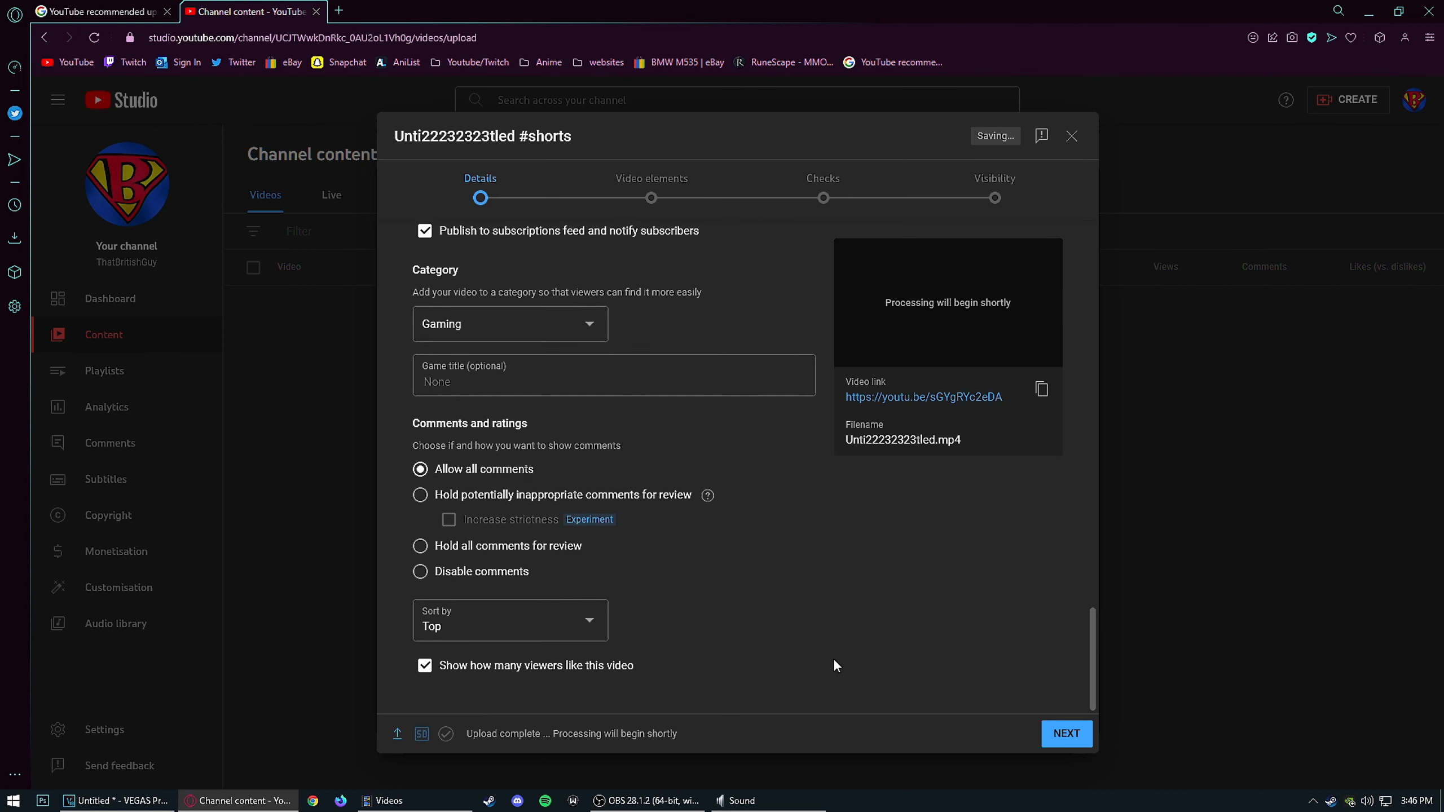
Step: Insert #shorts above the existing description text, separated from it by a blank line
{"action": "scroll", "coordinate": [834, 664], "scroll_direction": "up", "scroll_amount": 15}
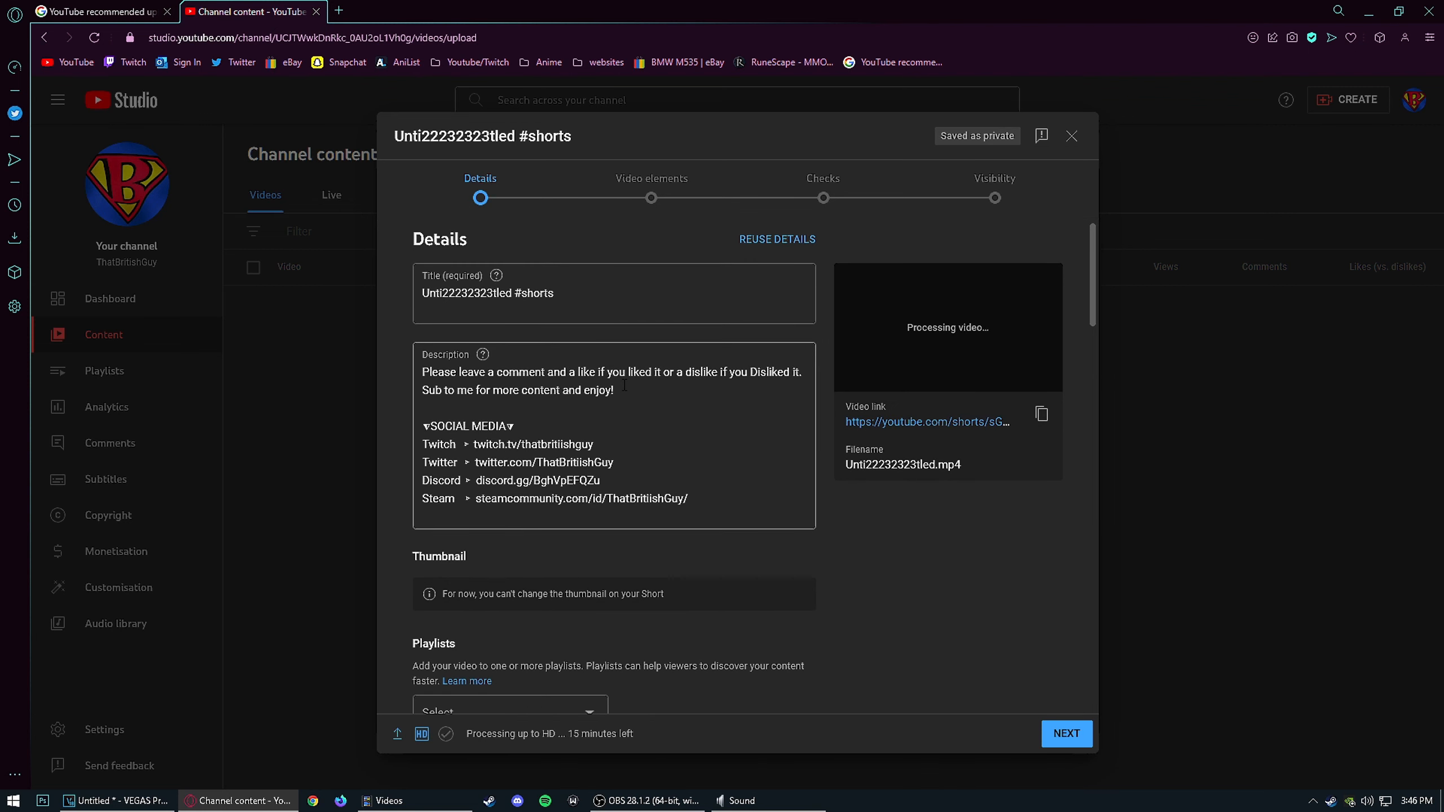
{"action": "left_click", "coordinate": [419, 373]}
{"action": "key", "text": "Return"}
{"action": "key", "text": "Return"}
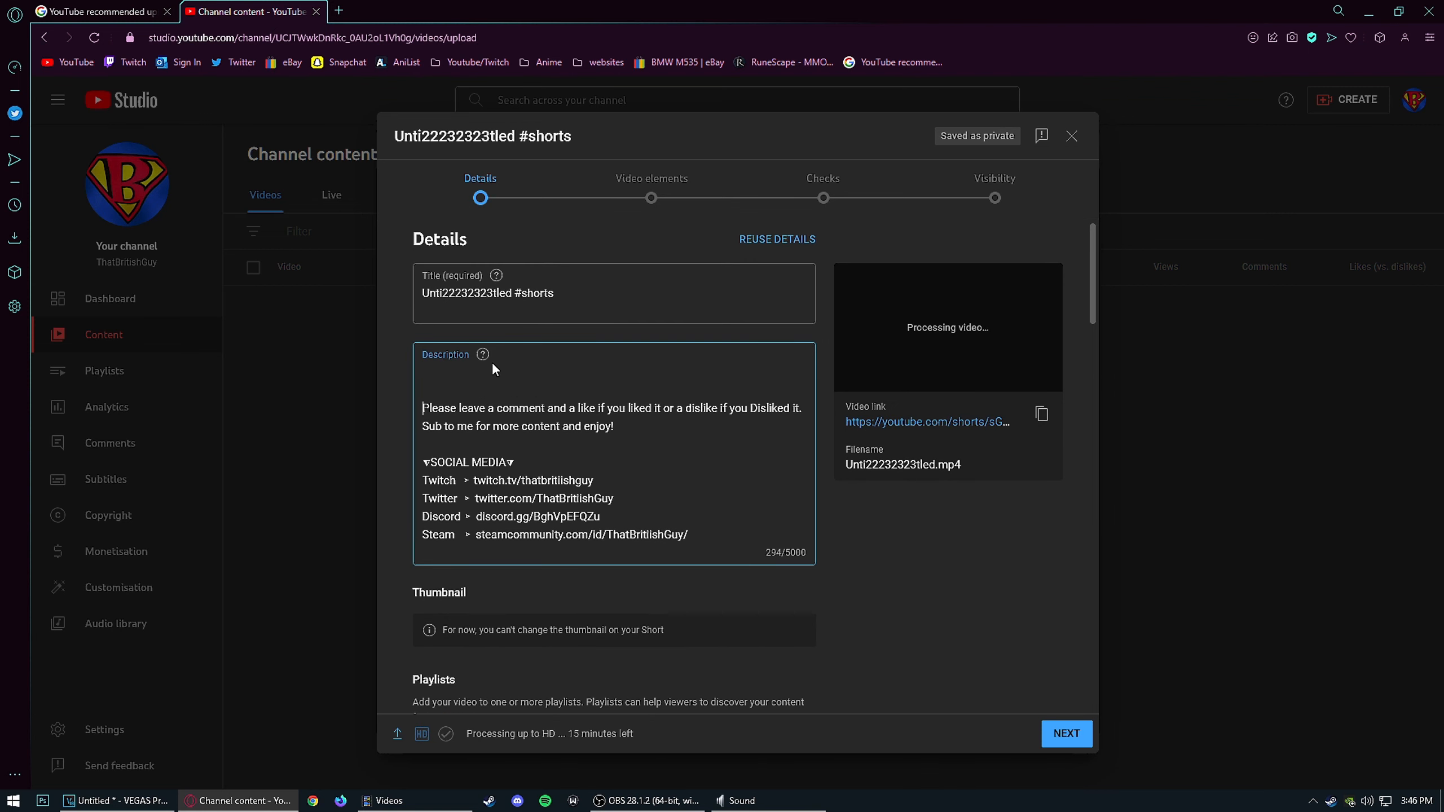
{"action": "type", "text": "#shorts"}
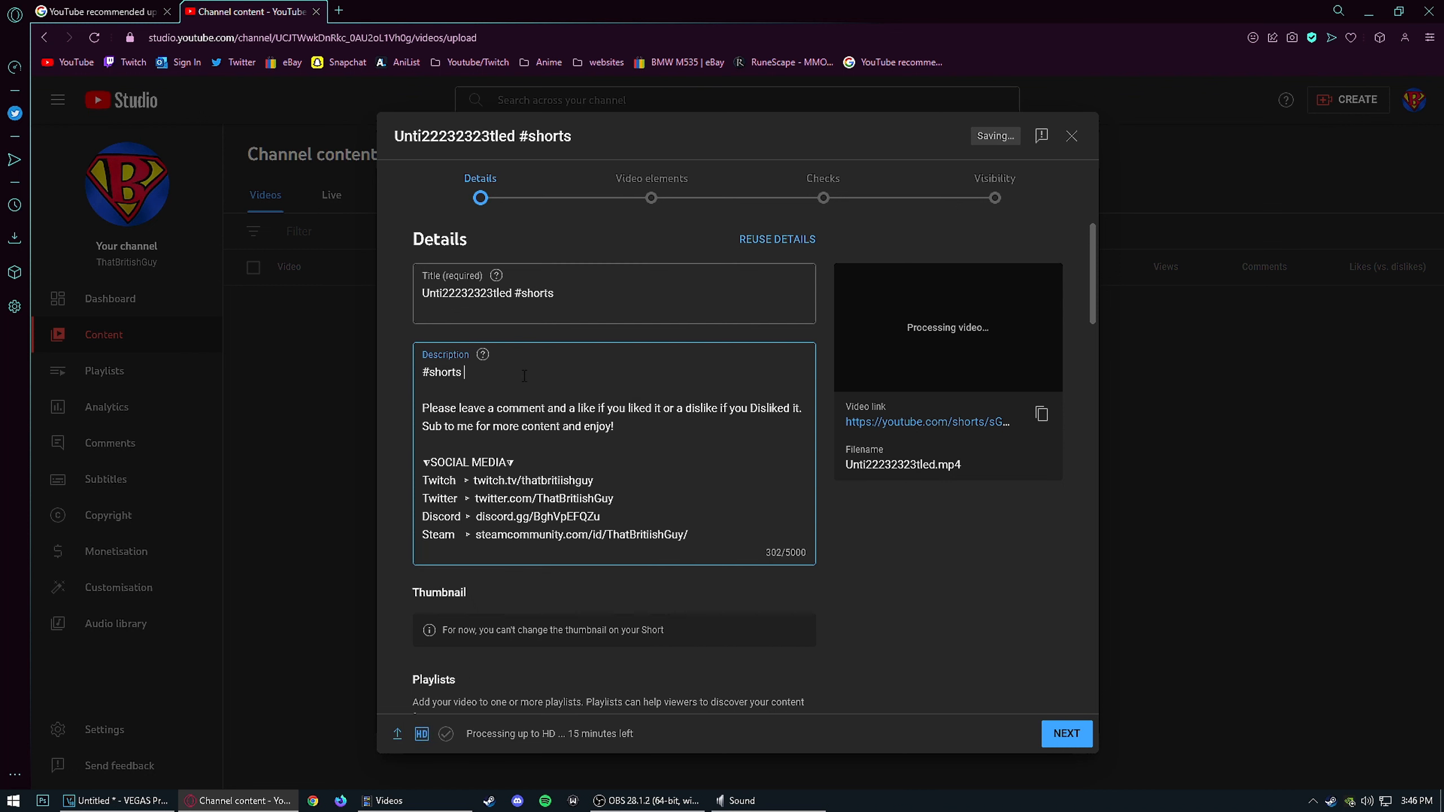
{"action": "left_click", "coordinate": [579, 300]}
{"action": "type", "text": "#"}
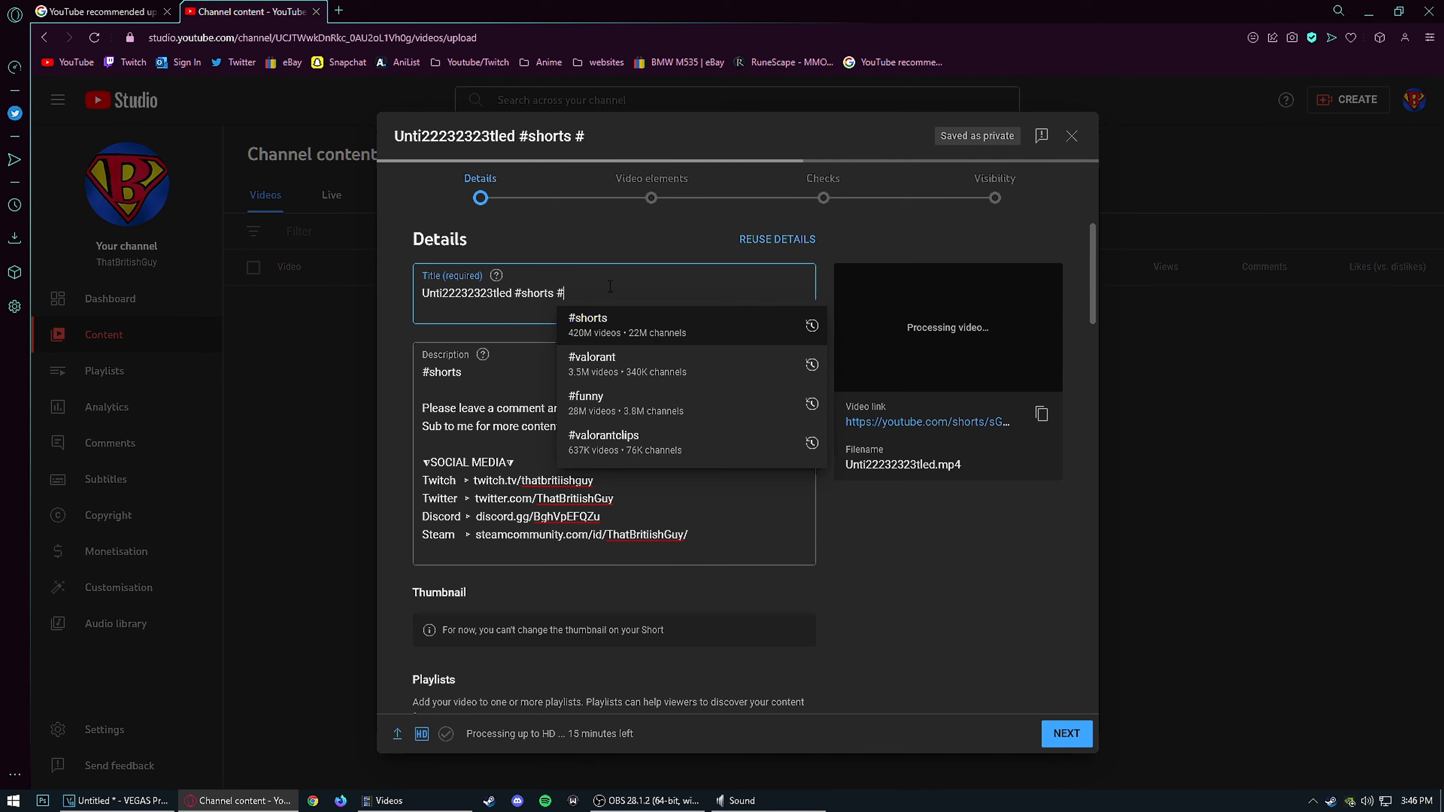
{"action": "key", "text": "BackSpace"}
{"action": "key", "text": "BackSpace"}
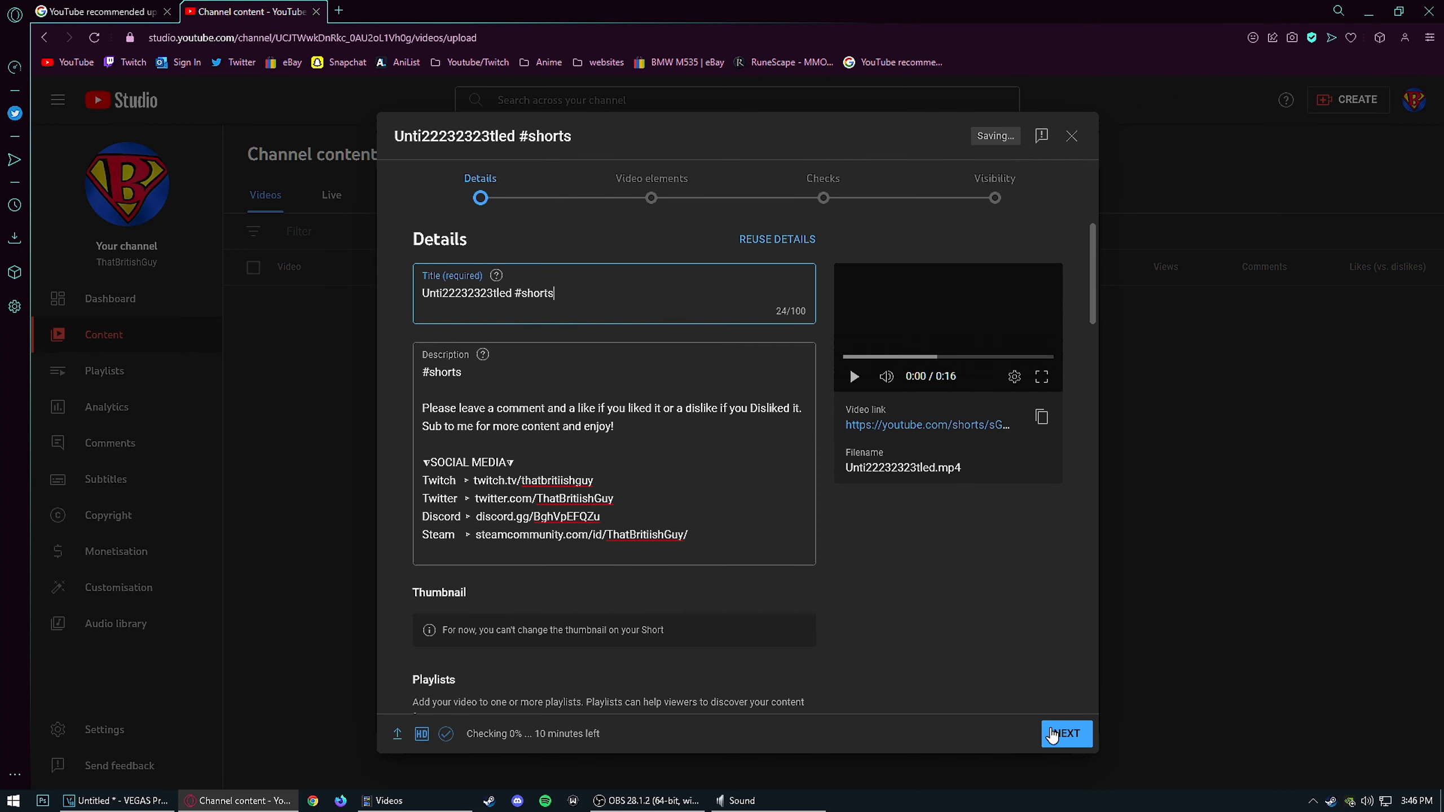
Step: Advance through the remaining upload stages, publish the video with Public visibility and dismiss the sharing window
{"action": "left_click", "coordinate": [1065, 737]}
{"action": "left_click", "coordinate": [1065, 738]}
{"action": "left_click", "coordinate": [1065, 738]}
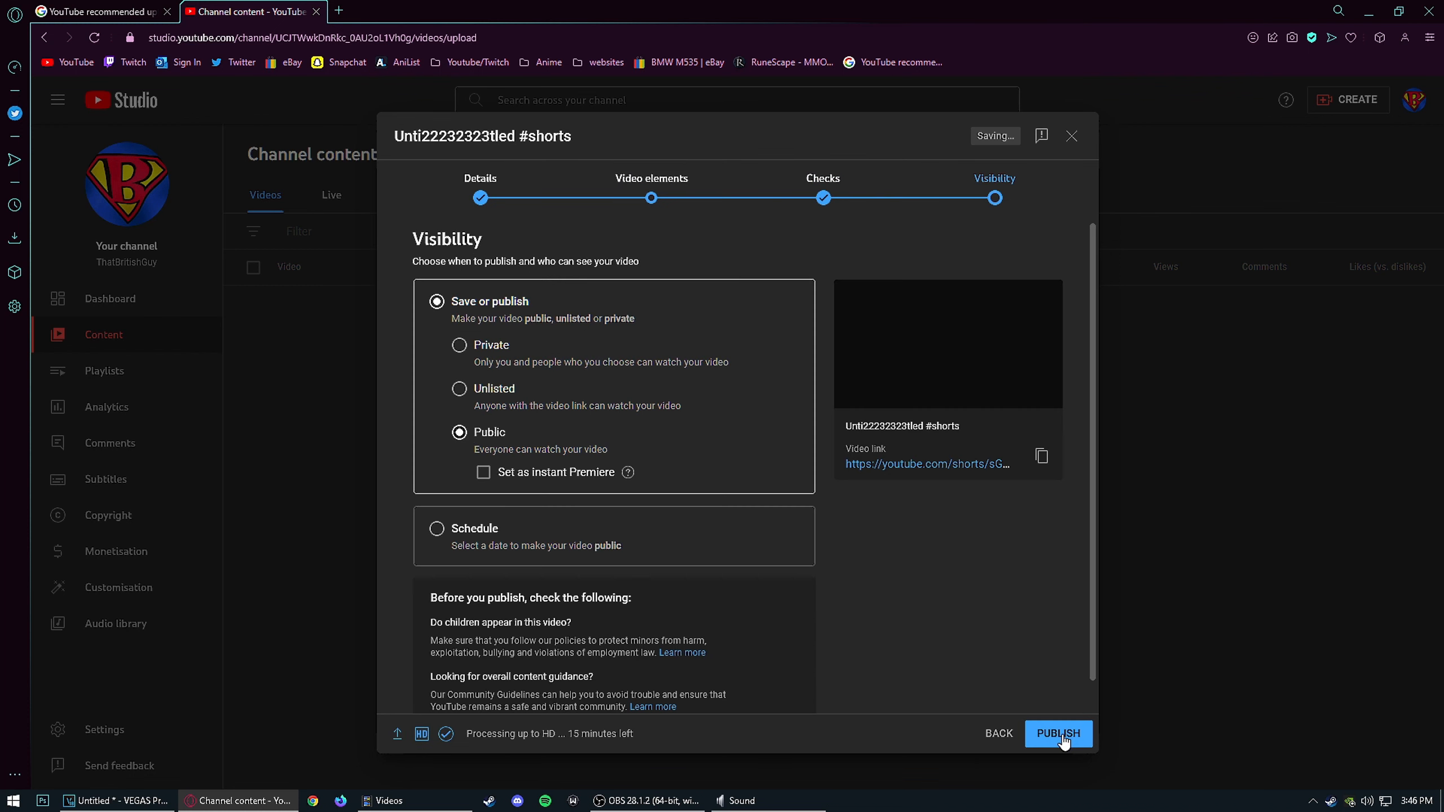
{"action": "left_click", "coordinate": [1060, 735]}
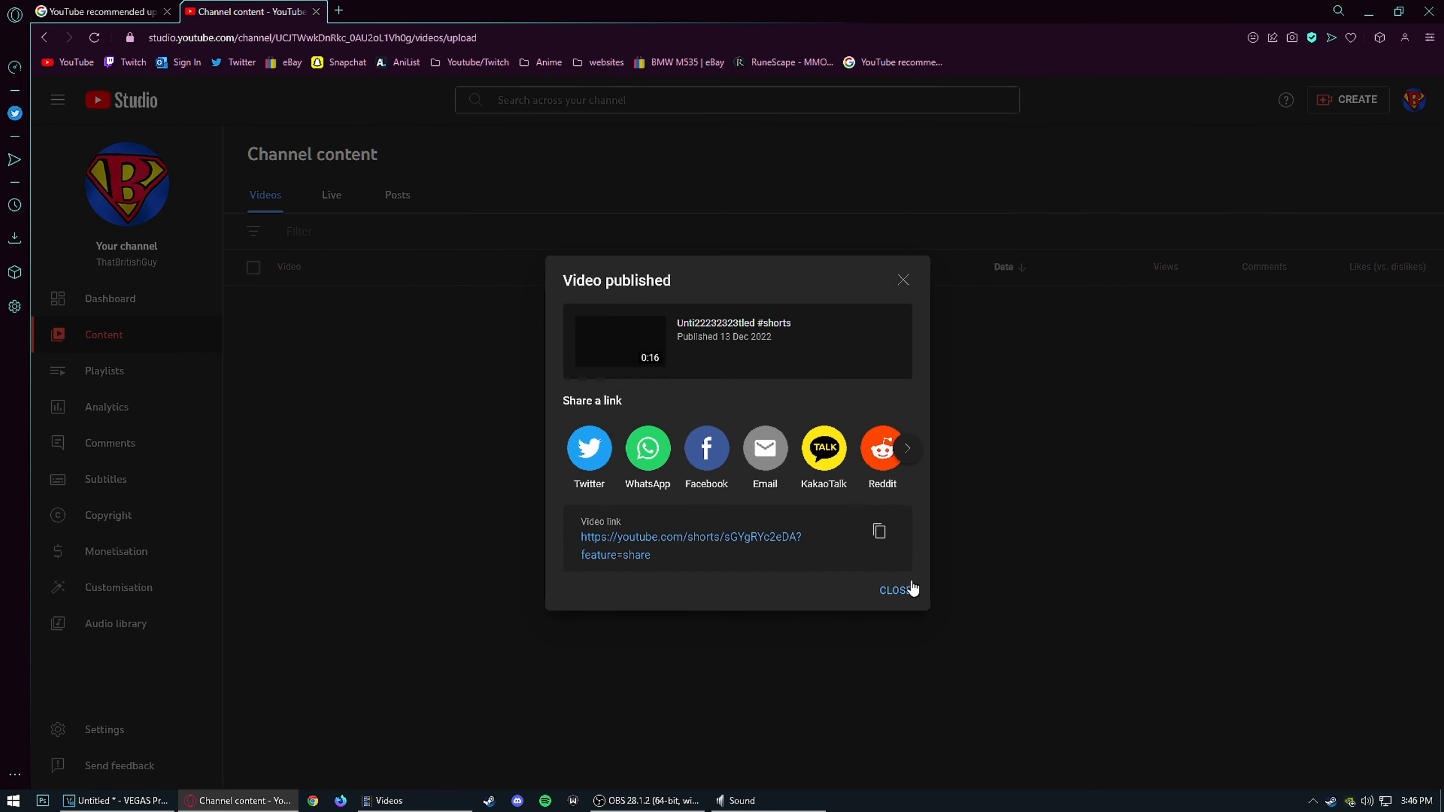
{"action": "left_click", "coordinate": [897, 590]}
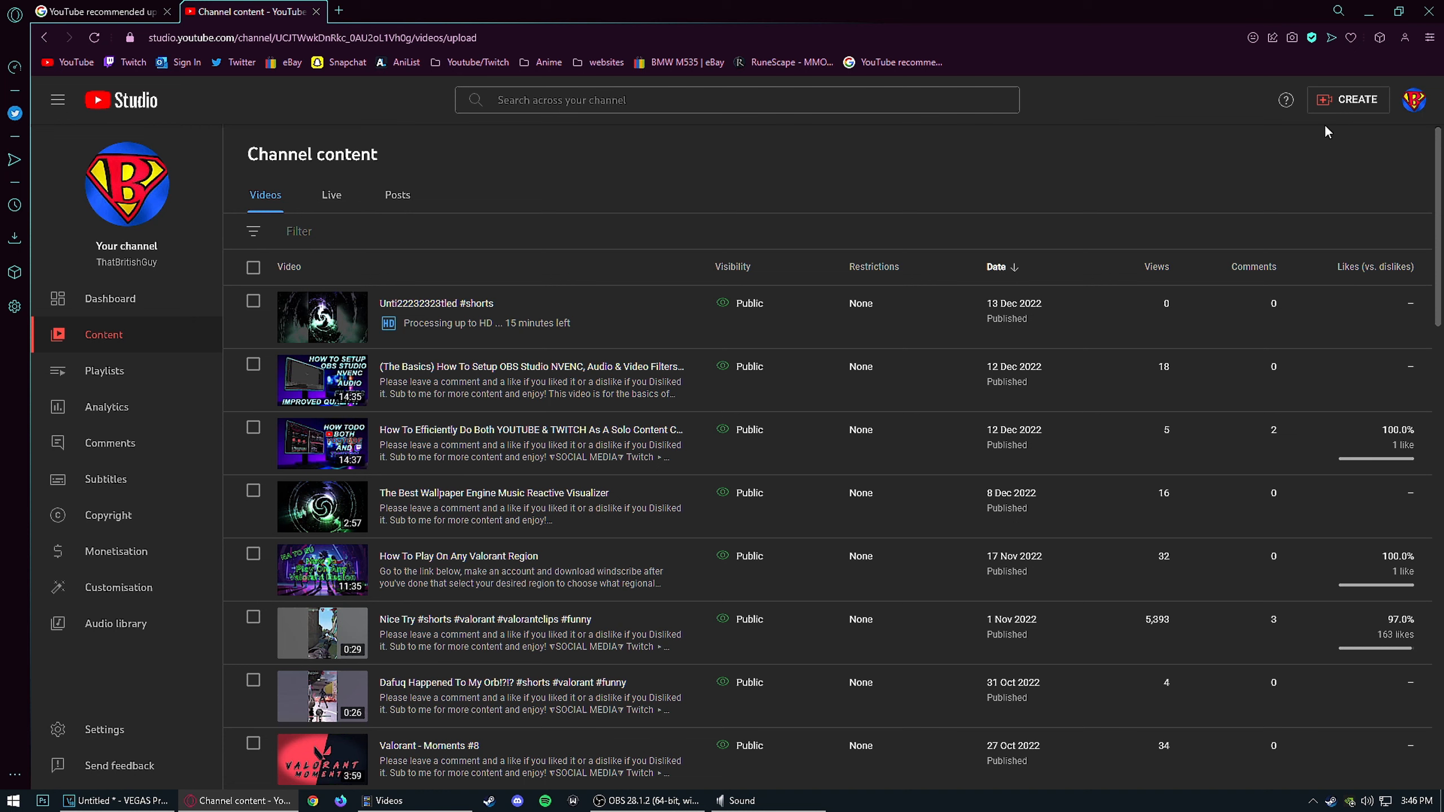
Step: Open the channel page and look through its Videos and Shorts lists for the new upload
{"action": "left_click", "coordinate": [1414, 102]}
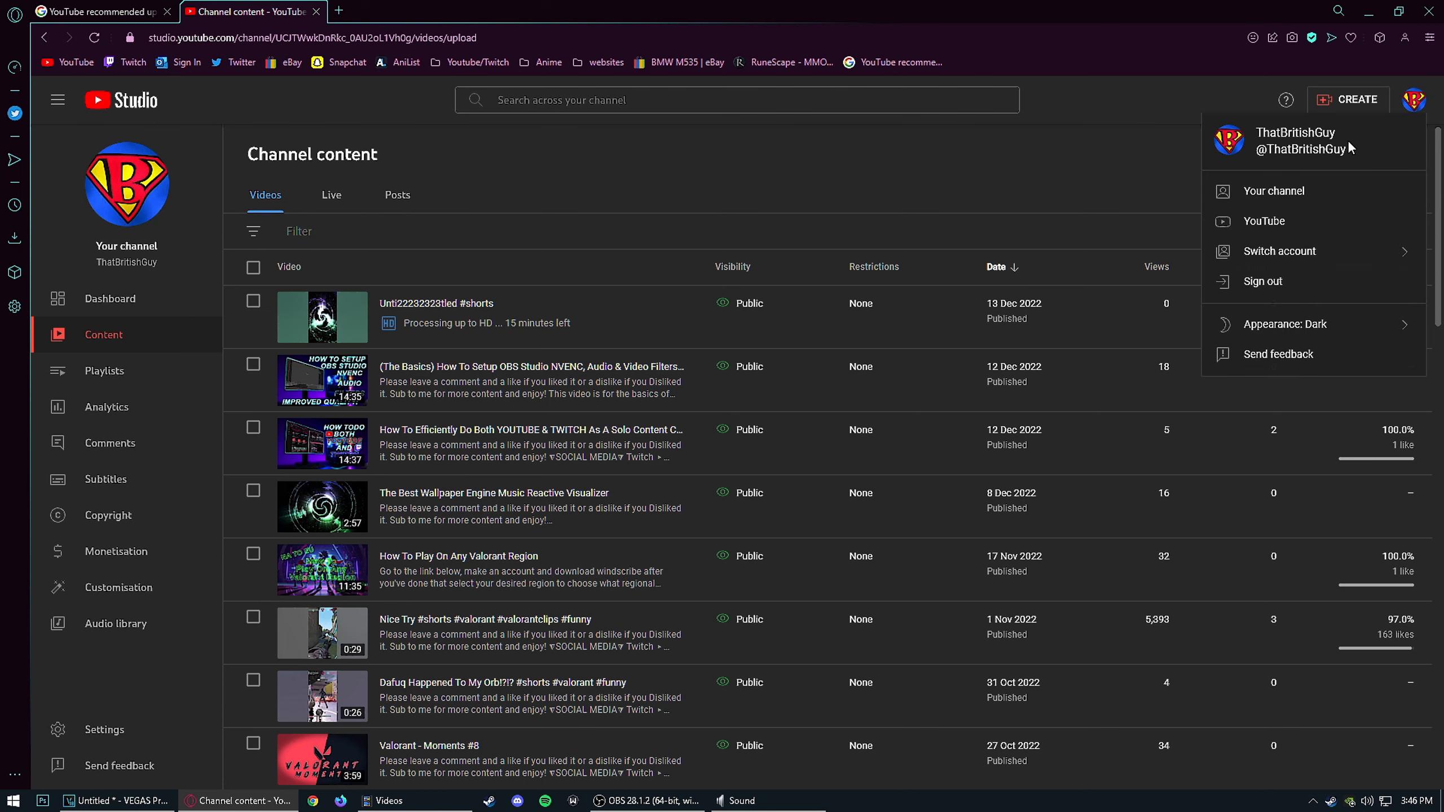
{"action": "left_click", "coordinate": [1285, 192]}
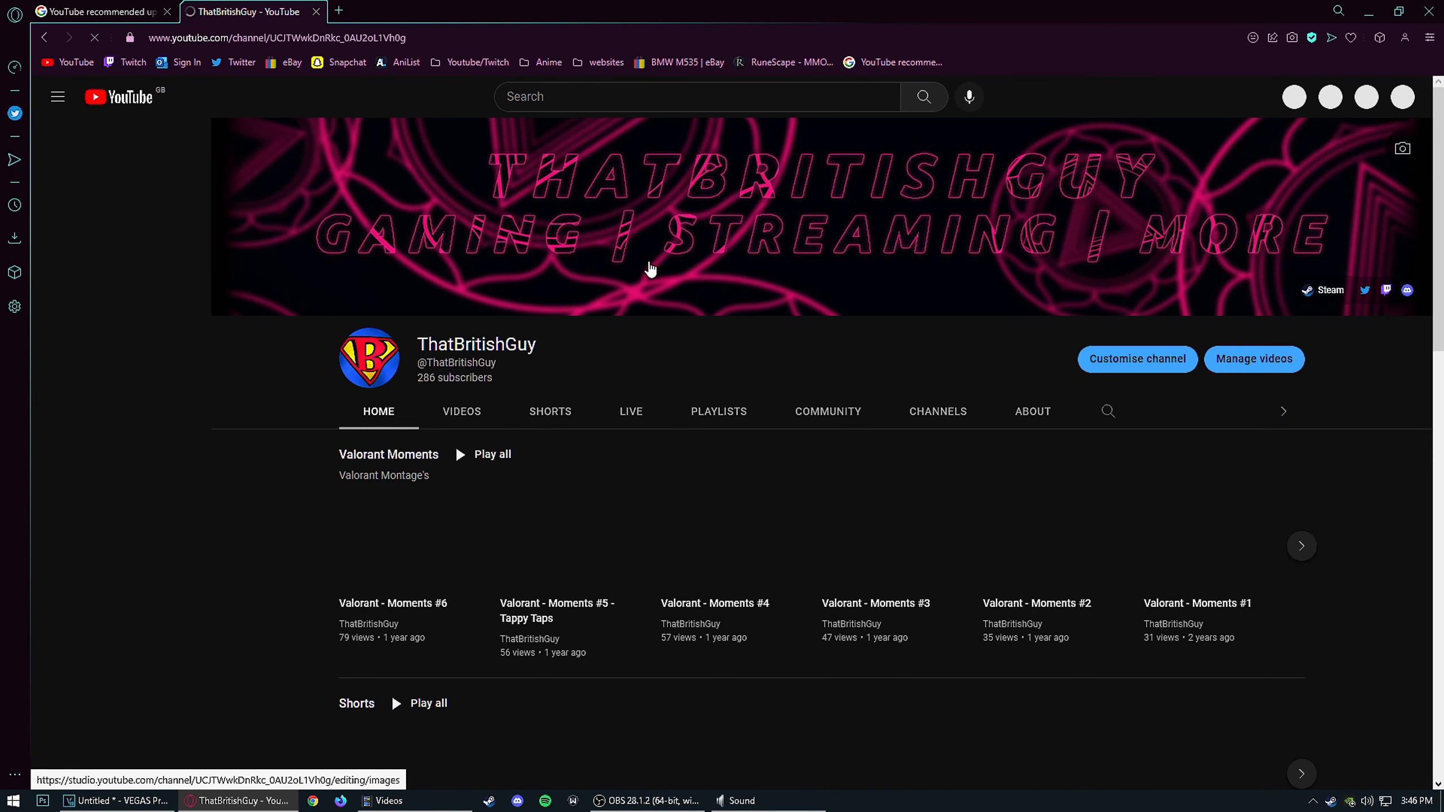
{"action": "left_click", "coordinate": [461, 411]}
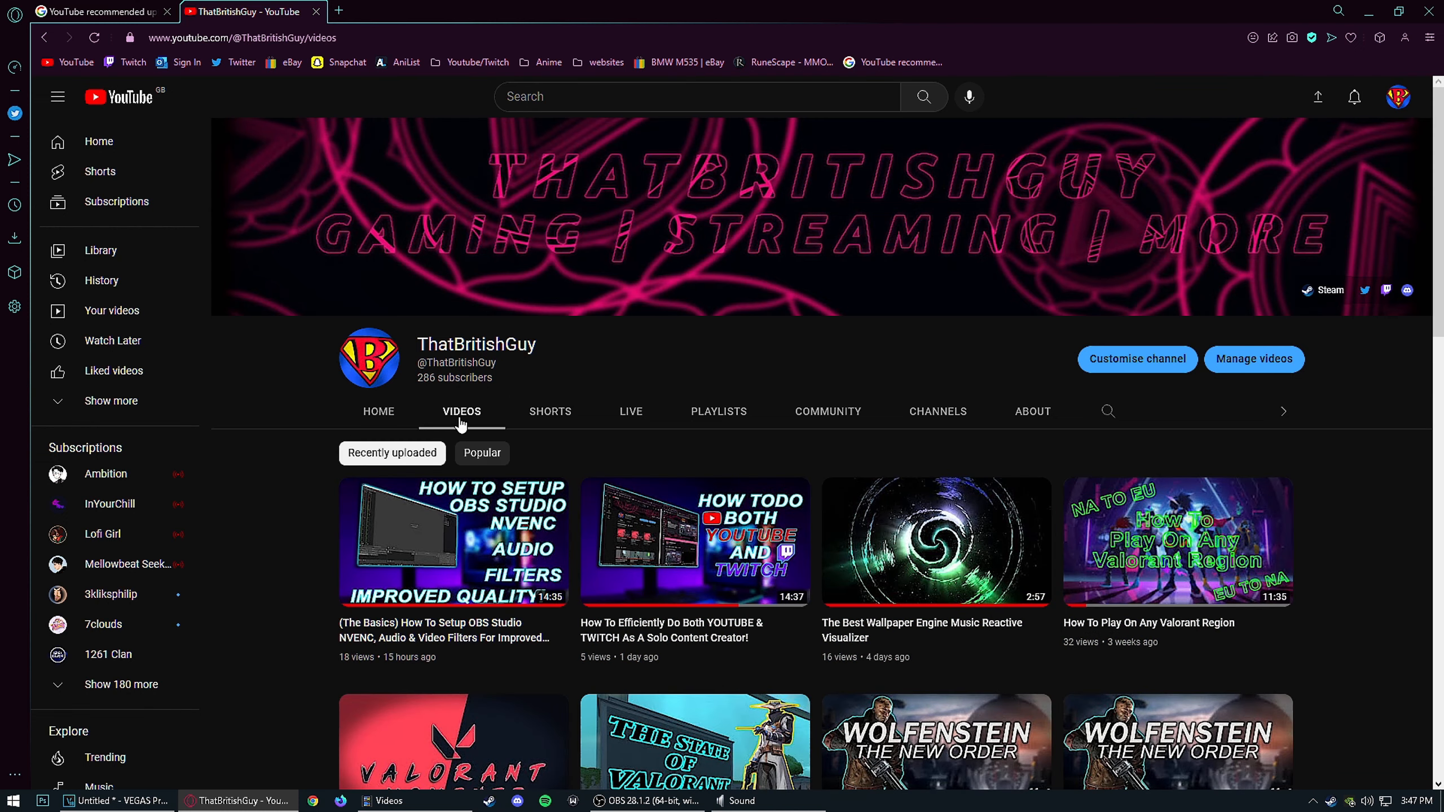
{"action": "left_click", "coordinate": [551, 411]}
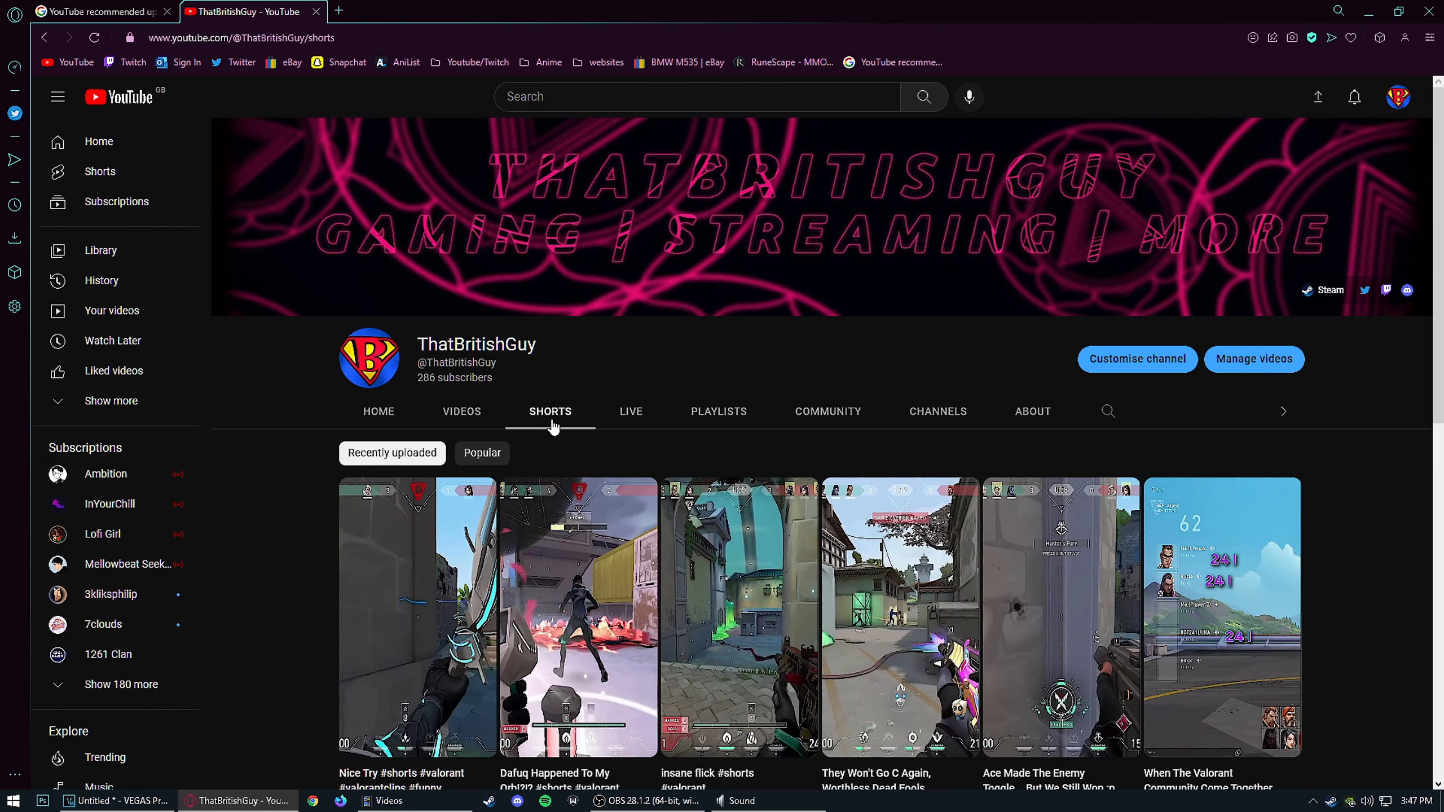
{"action": "scroll", "coordinate": [284, 444], "scroll_direction": "down", "scroll_amount": 4}
{"action": "scroll", "coordinate": [284, 442], "scroll_direction": "down", "scroll_amount": 7}
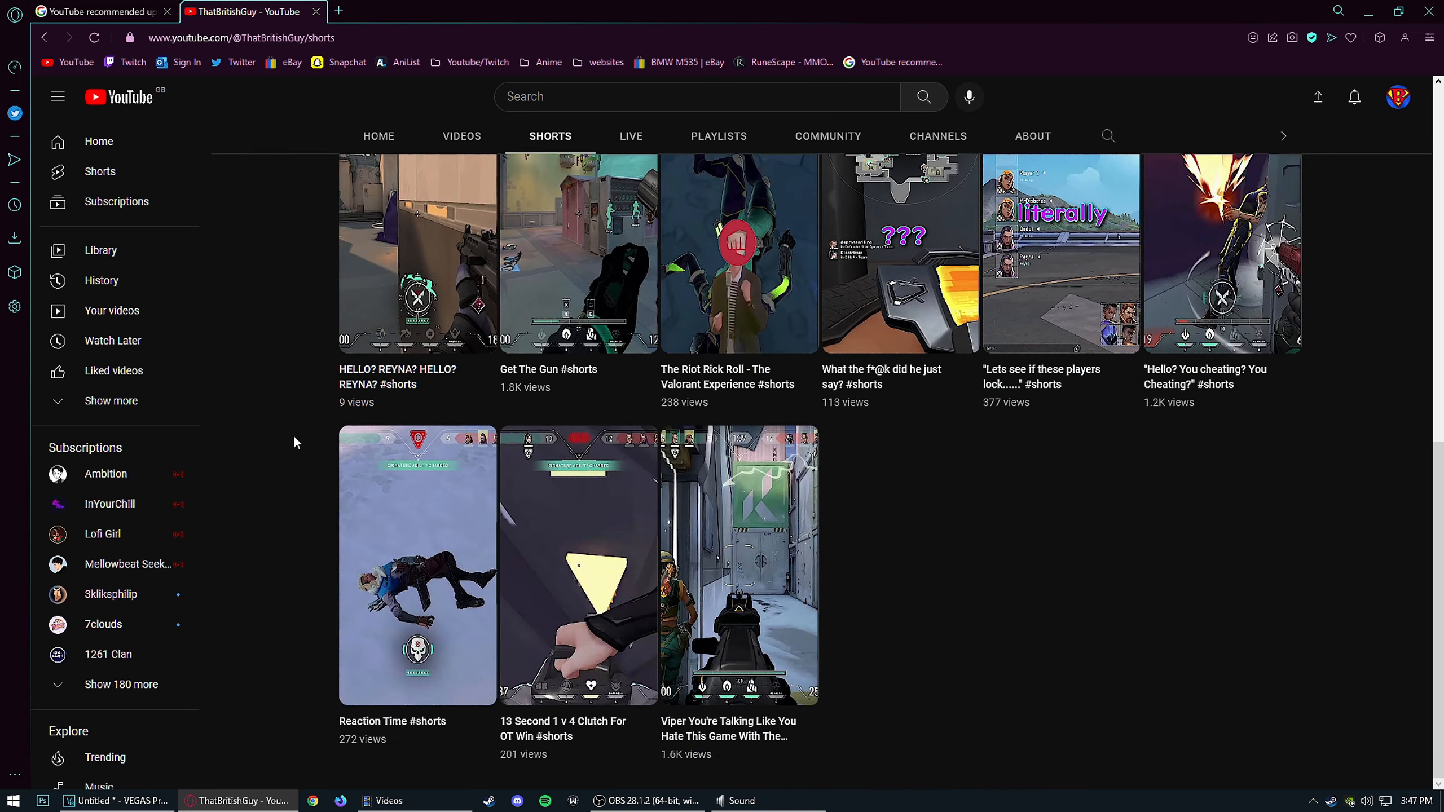
{"action": "scroll", "coordinate": [271, 355], "scroll_direction": "up", "scroll_amount": 7}
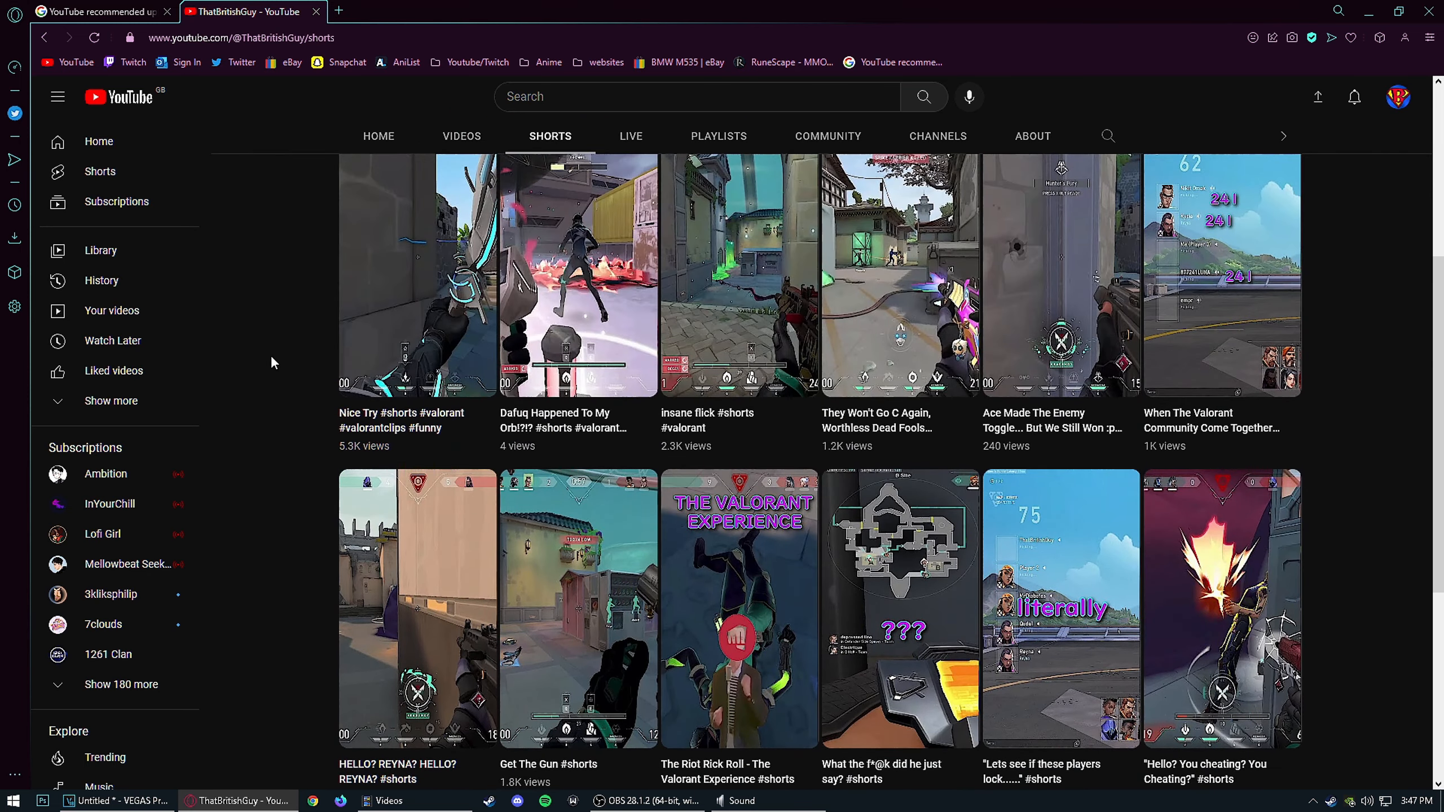
{"action": "scroll", "coordinate": [281, 315], "scroll_direction": "up", "scroll_amount": 4}
Step: Return to the channel's video management page and open the "Unti22232323tled #shorts" video on YouTube from its details
{"action": "left_click", "coordinate": [1254, 358]}
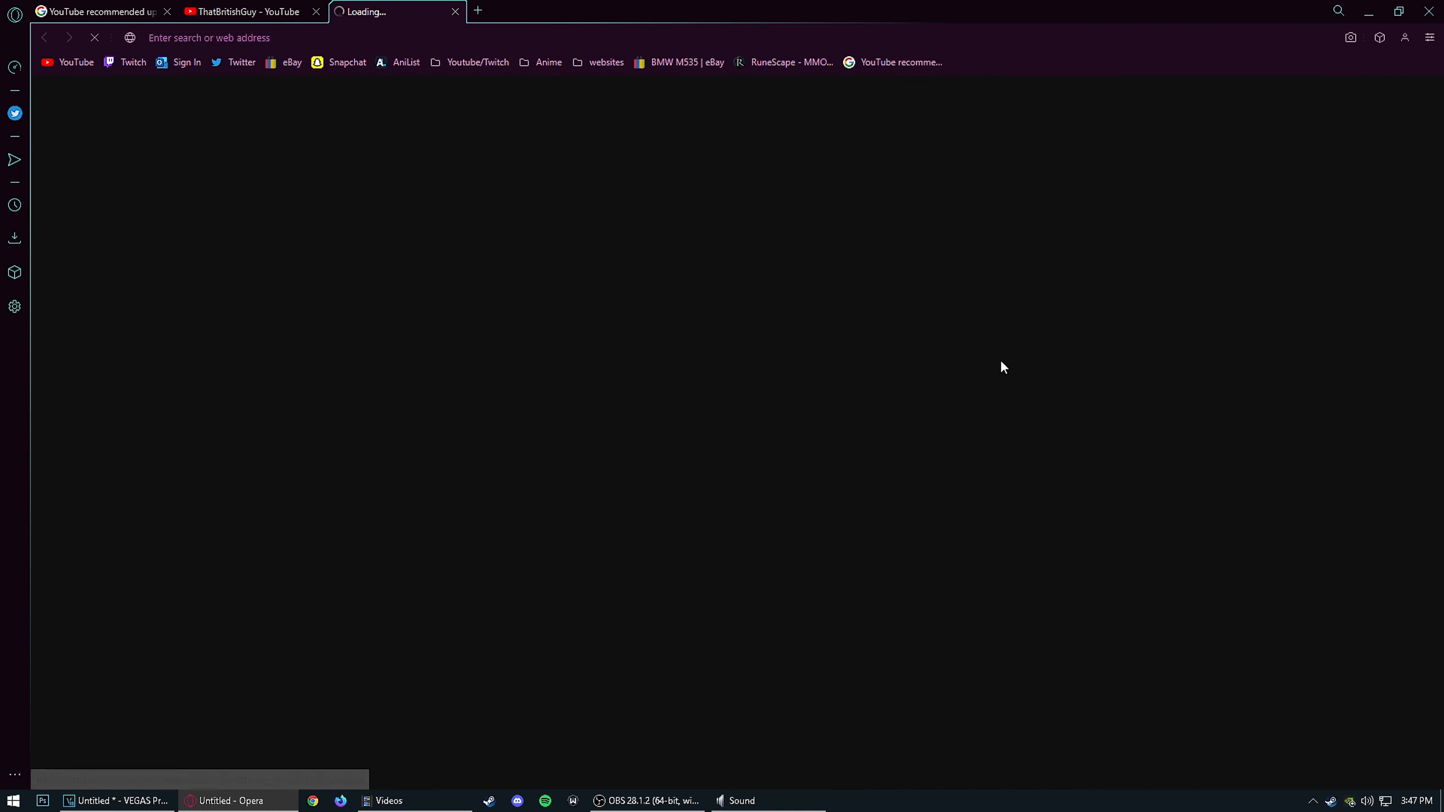
{"action": "middle_click", "coordinate": [256, 13]}
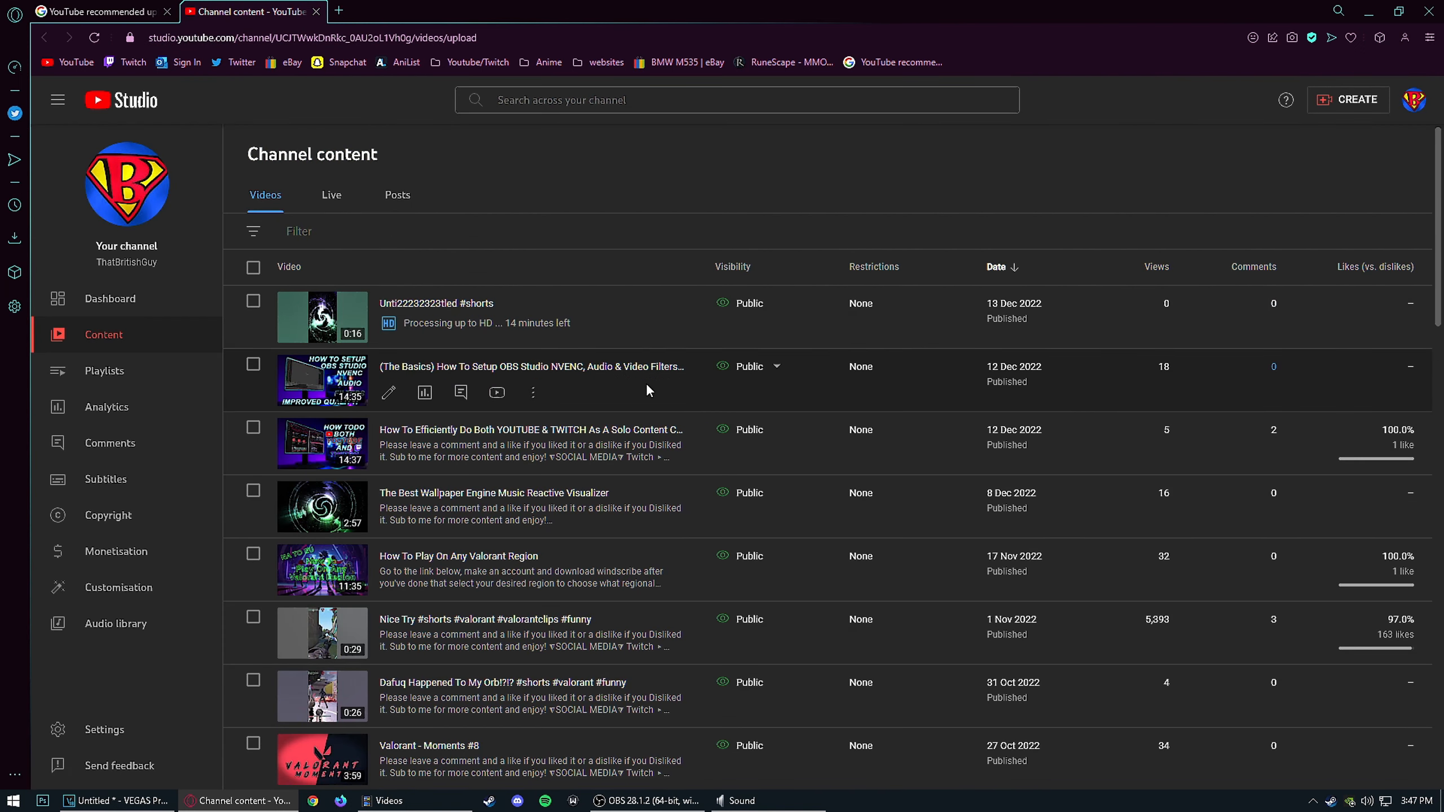
{"action": "middle_click", "coordinate": [322, 311]}
{"action": "left_click", "coordinate": [393, 11]}
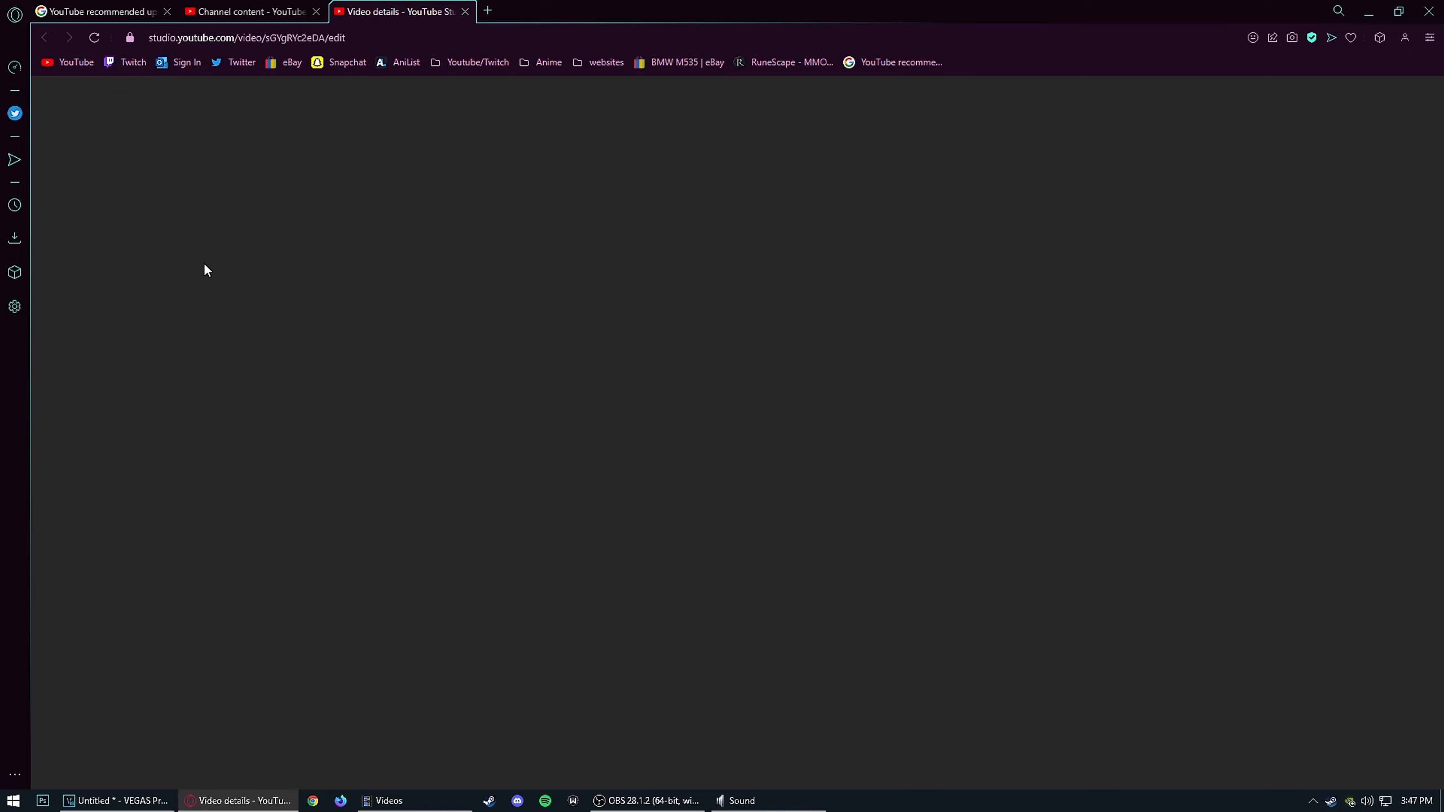
{"action": "left_click", "coordinate": [161, 255]}
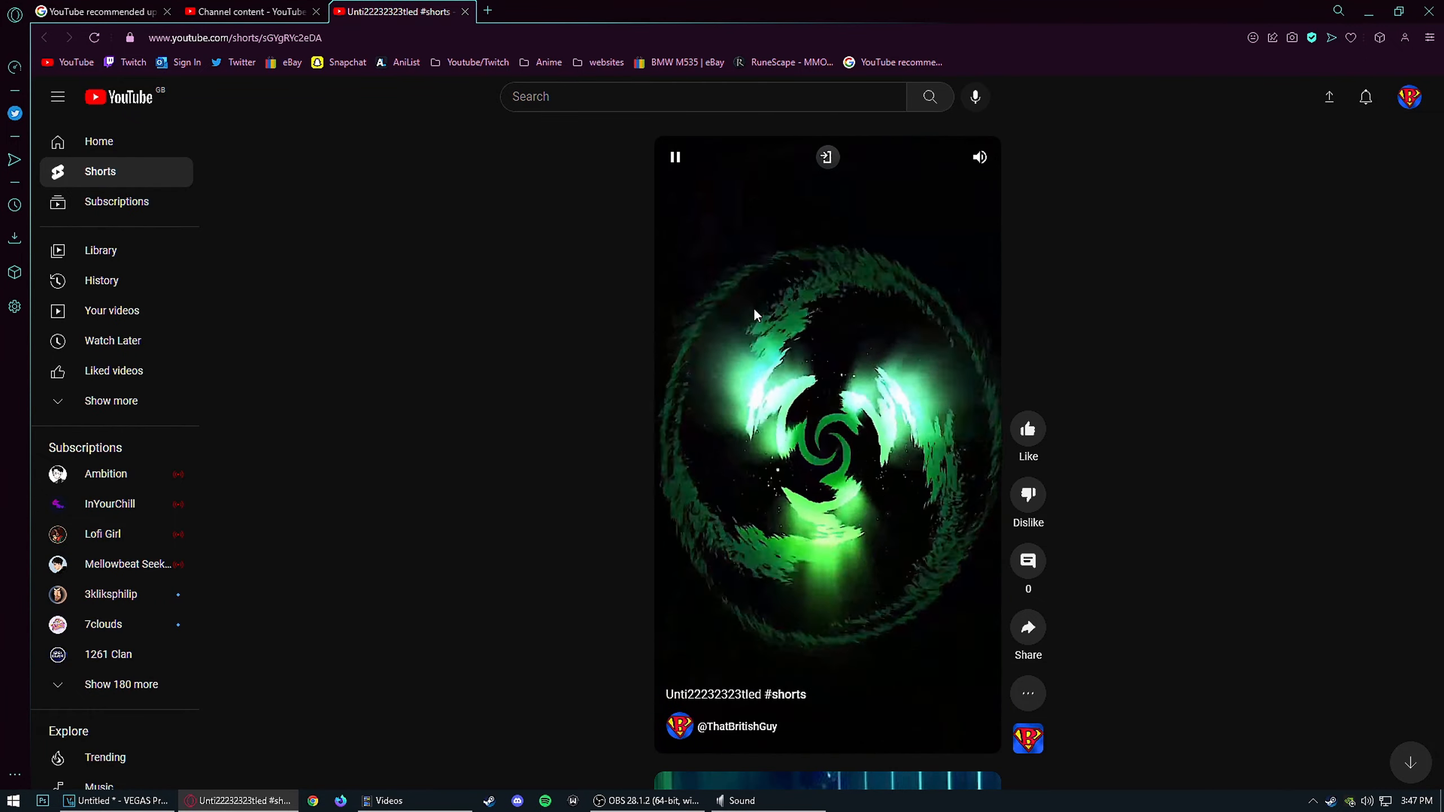
Step: Pause and resume the uploaded Short to check how it plays in the Shorts player
{"action": "left_click", "coordinate": [754, 315]}
{"action": "left_click", "coordinate": [755, 315]}
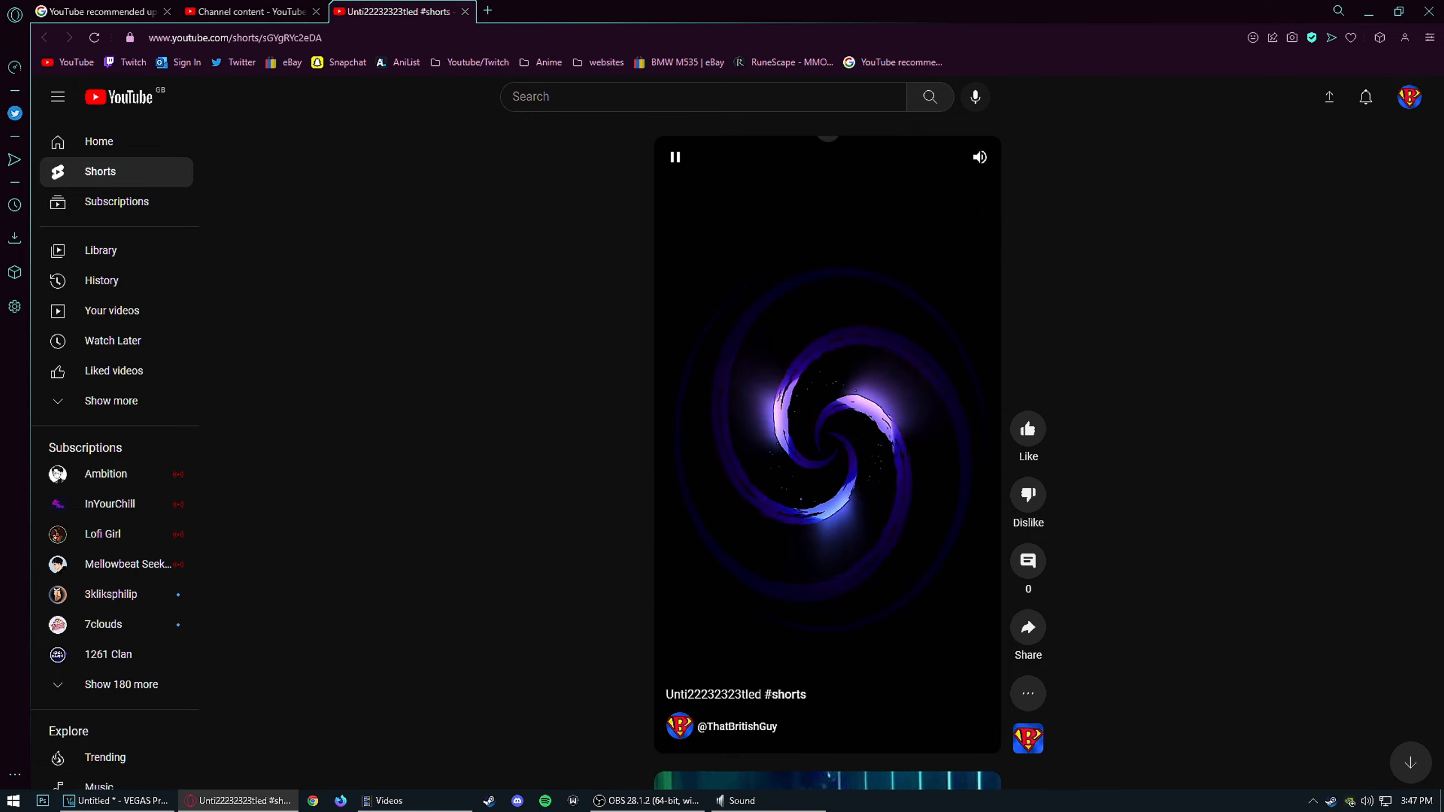
{"action": "scroll", "coordinate": [1273, 474], "scroll_direction": "down", "scroll_amount": 1}
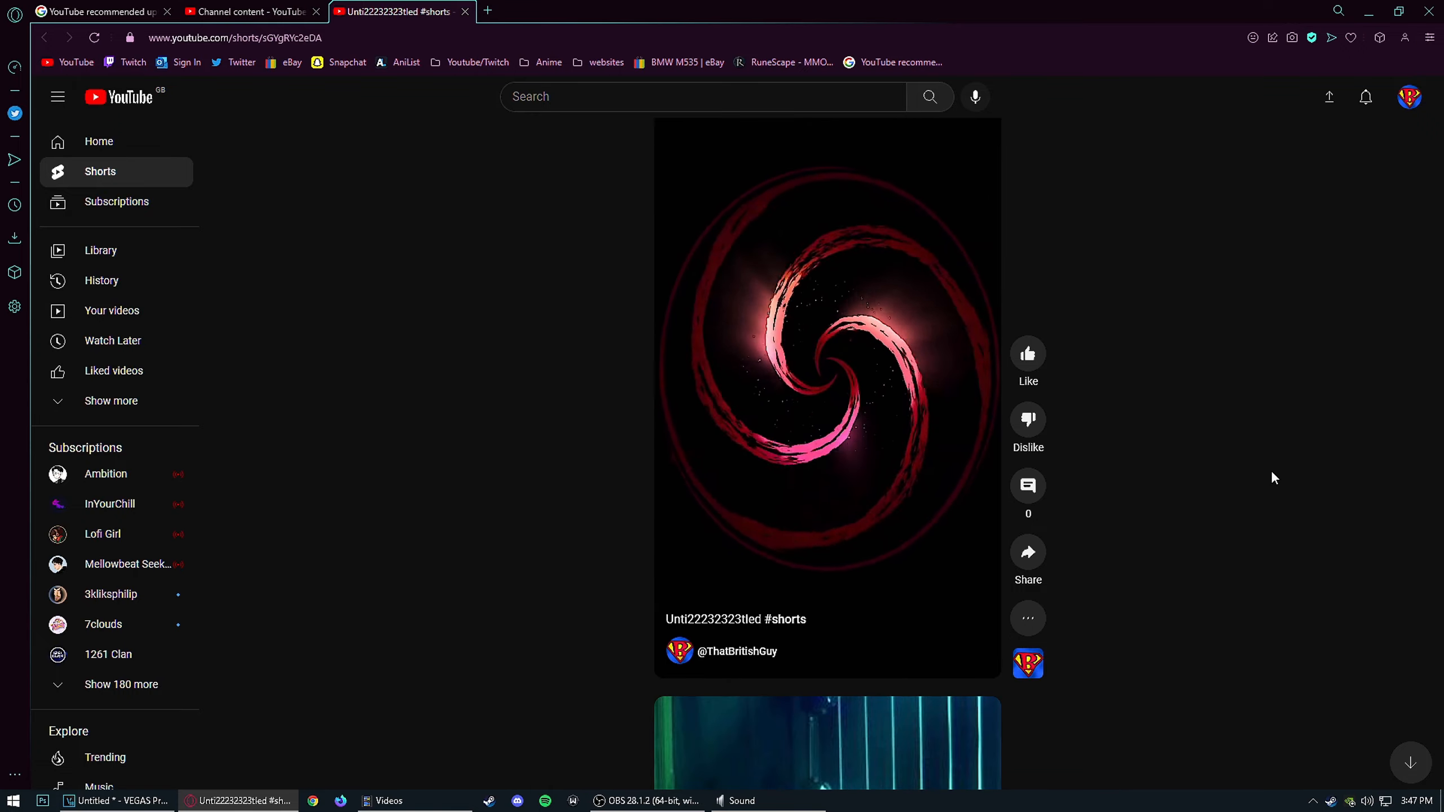
Step: Move on from the uploaded Short through the following Shorts in the feed and pause the Kai Cenat one
{"action": "scroll", "coordinate": [1274, 474], "scroll_direction": "up", "scroll_amount": 1}
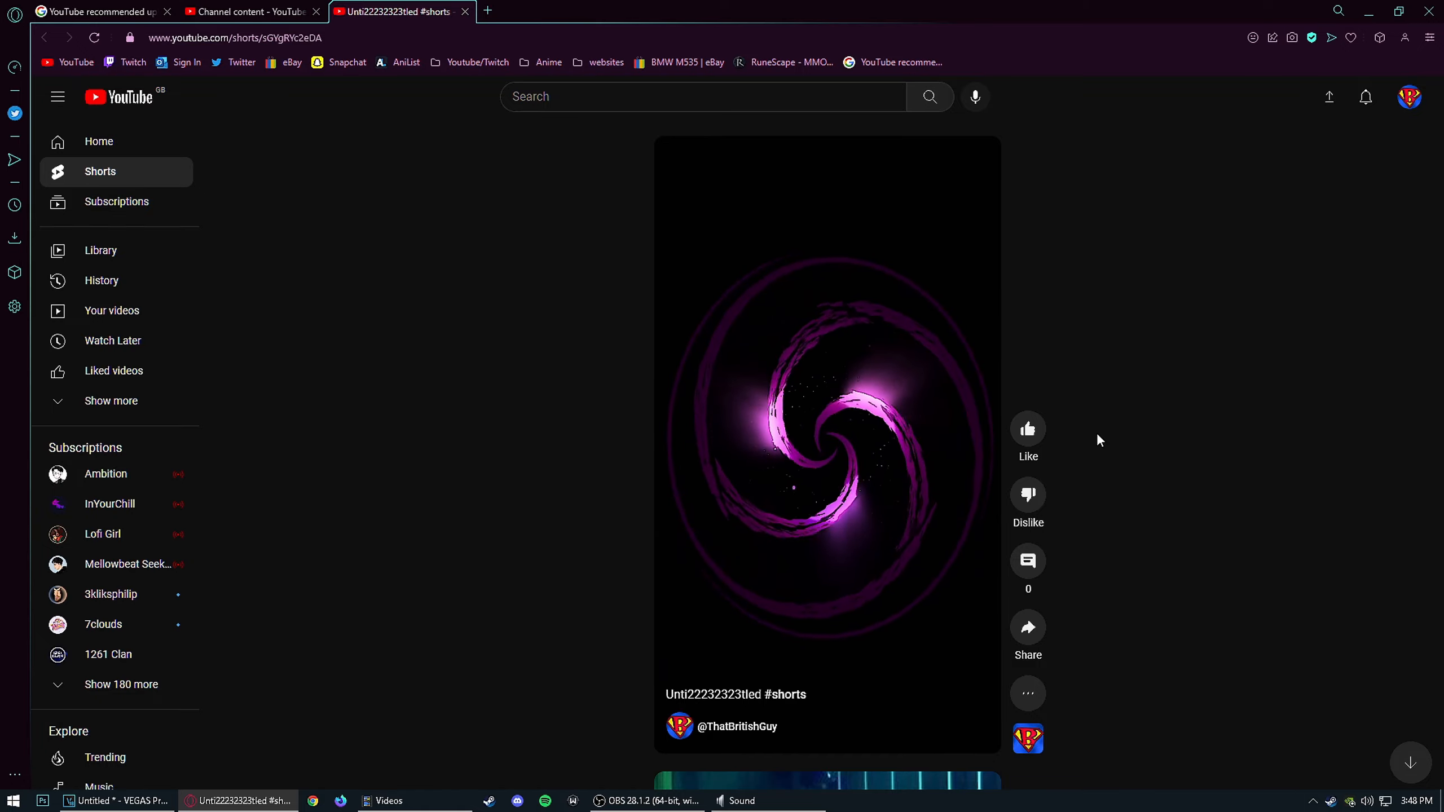
{"action": "scroll", "coordinate": [1095, 290], "scroll_direction": "down", "scroll_amount": 1}
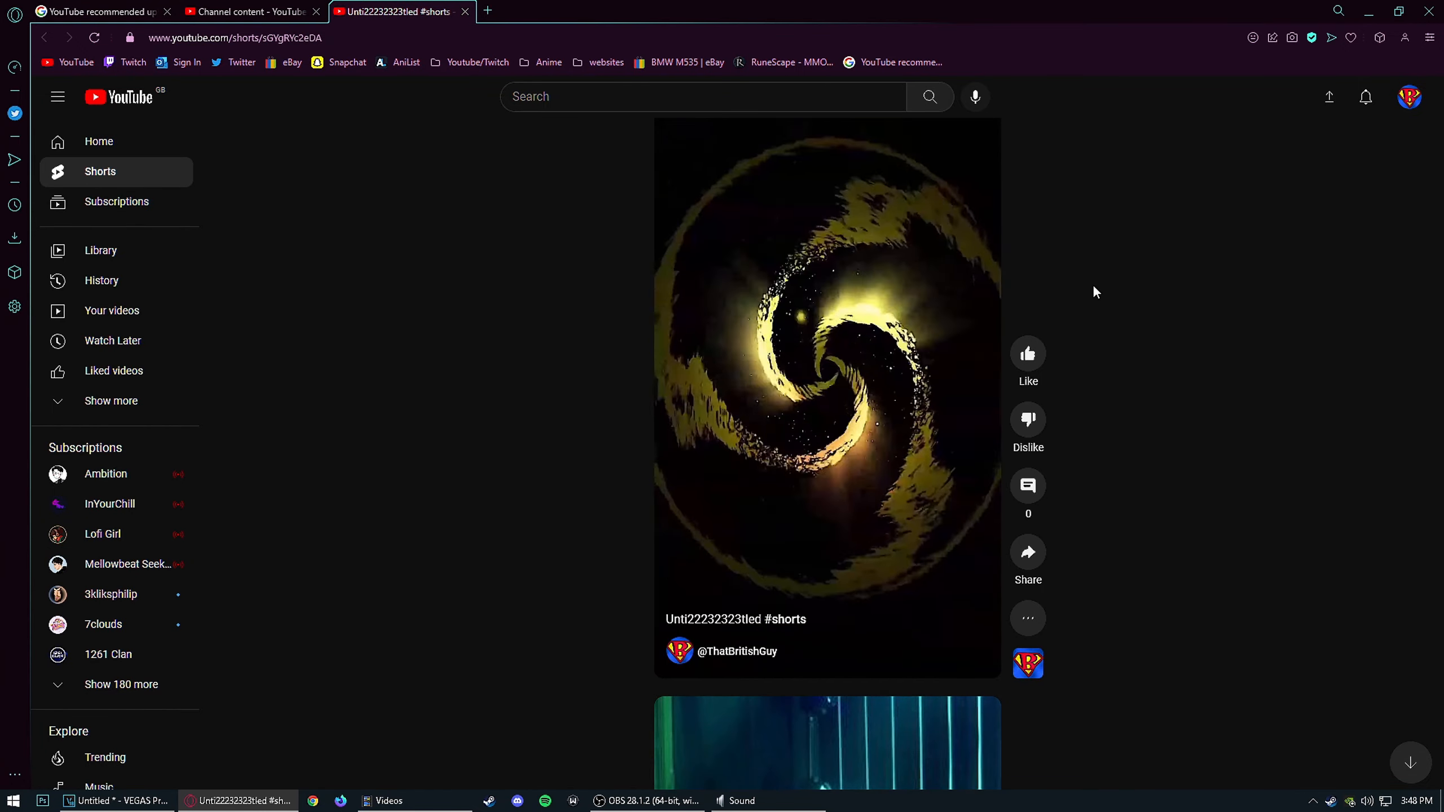
{"action": "scroll", "coordinate": [1094, 290], "scroll_direction": "down", "scroll_amount": 1}
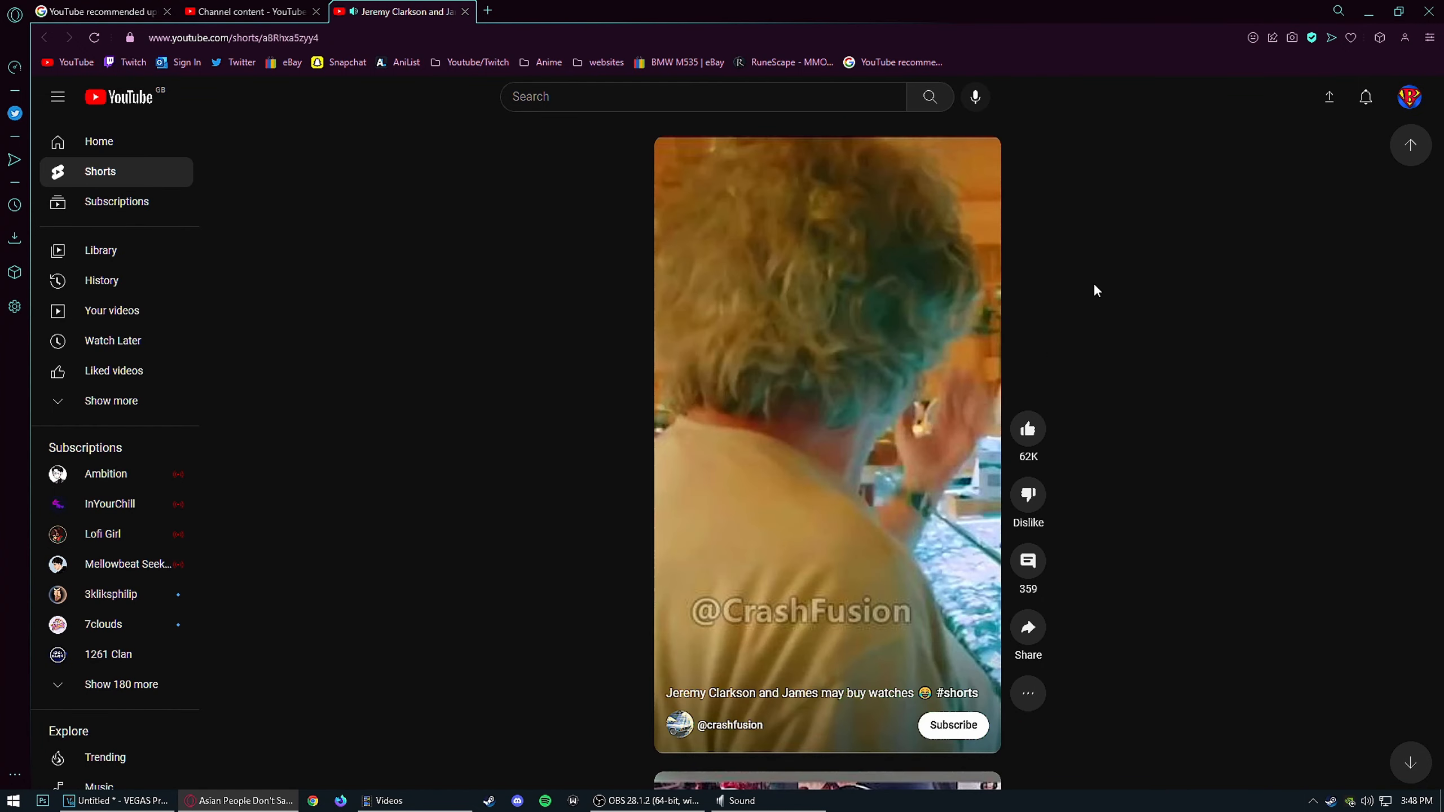
{"action": "scroll", "coordinate": [1096, 287], "scroll_direction": "down", "scroll_amount": 1}
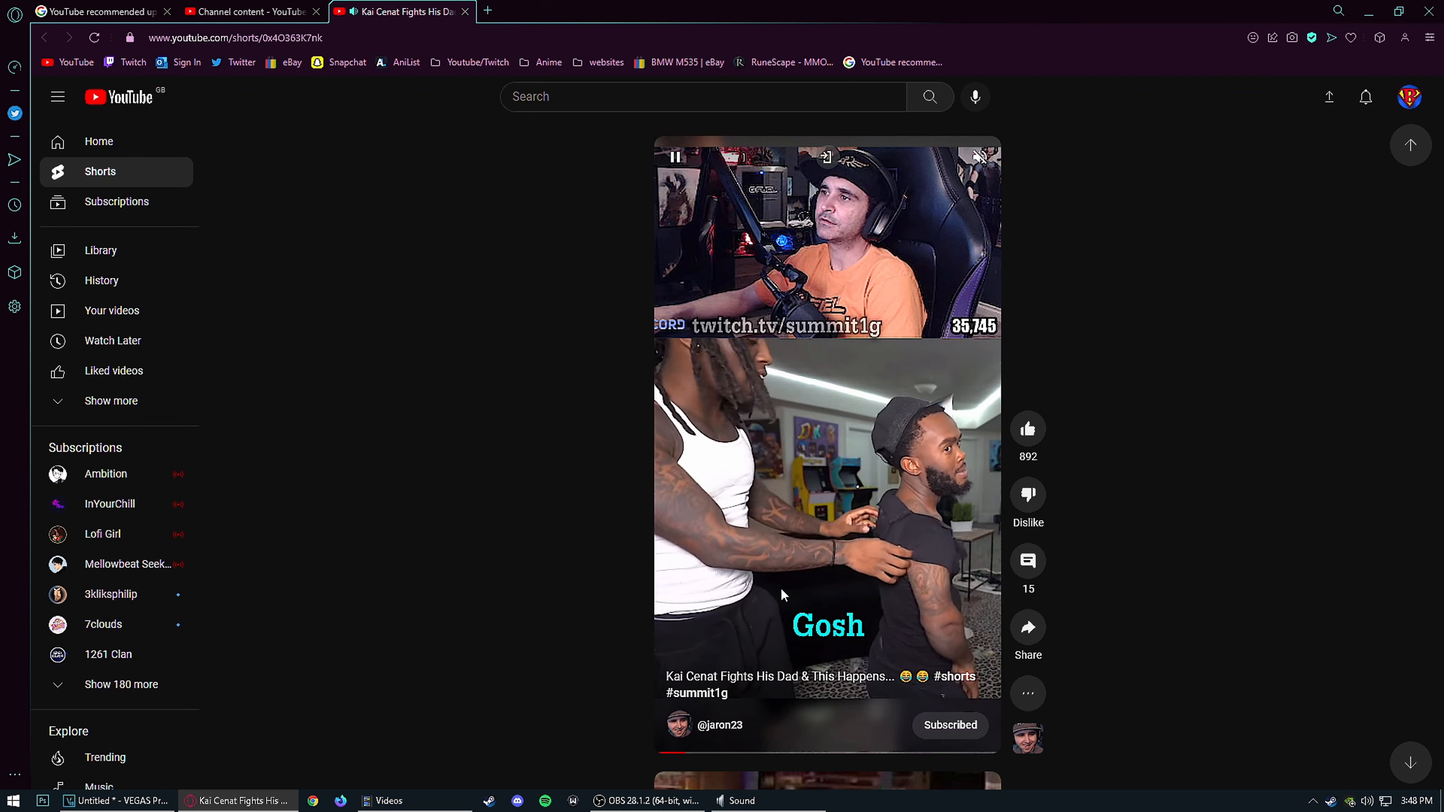
{"action": "left_click", "coordinate": [851, 618]}
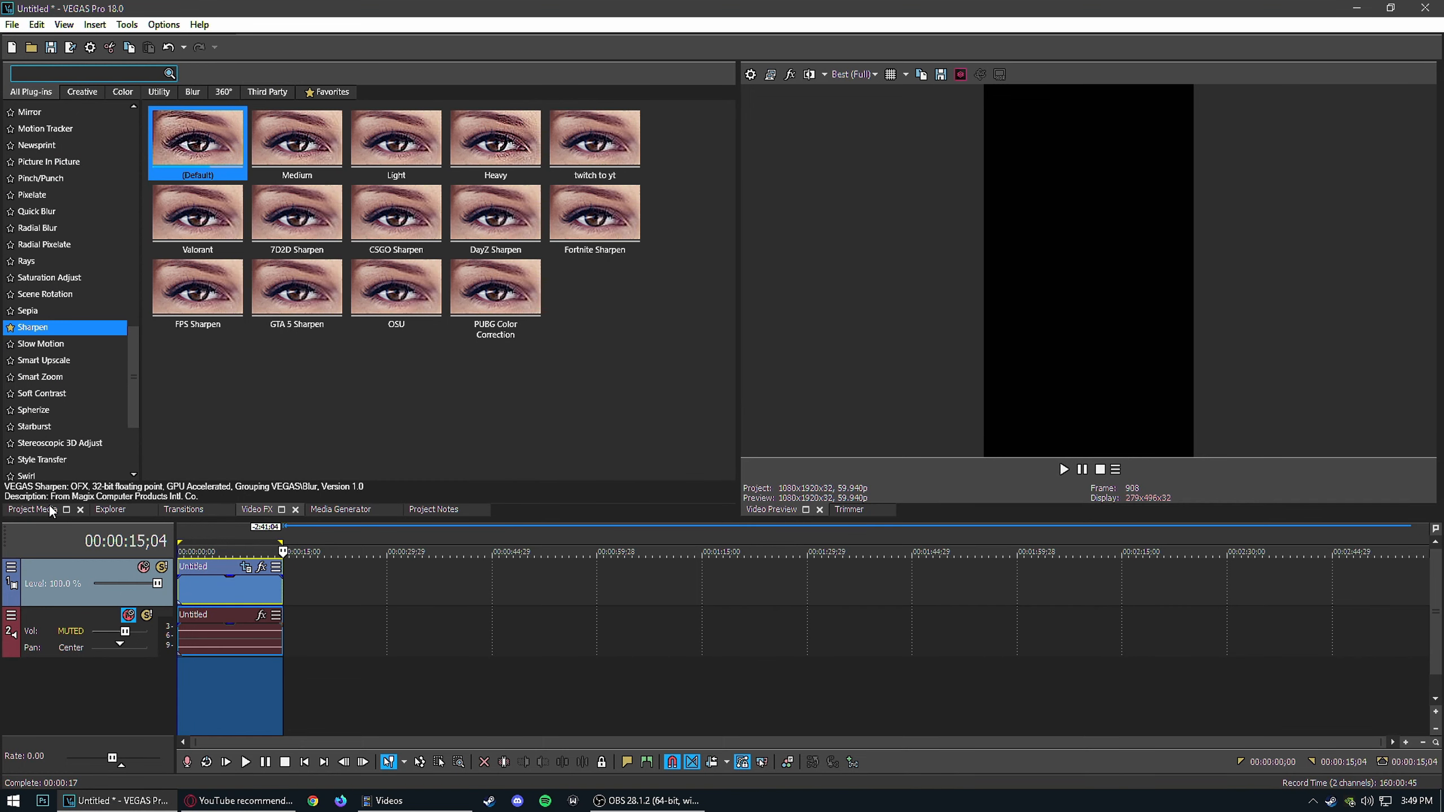
Step: Switch back to VEGAS Pro and show the project's media in place of the video effects
{"action": "left_click", "coordinate": [33, 510]}
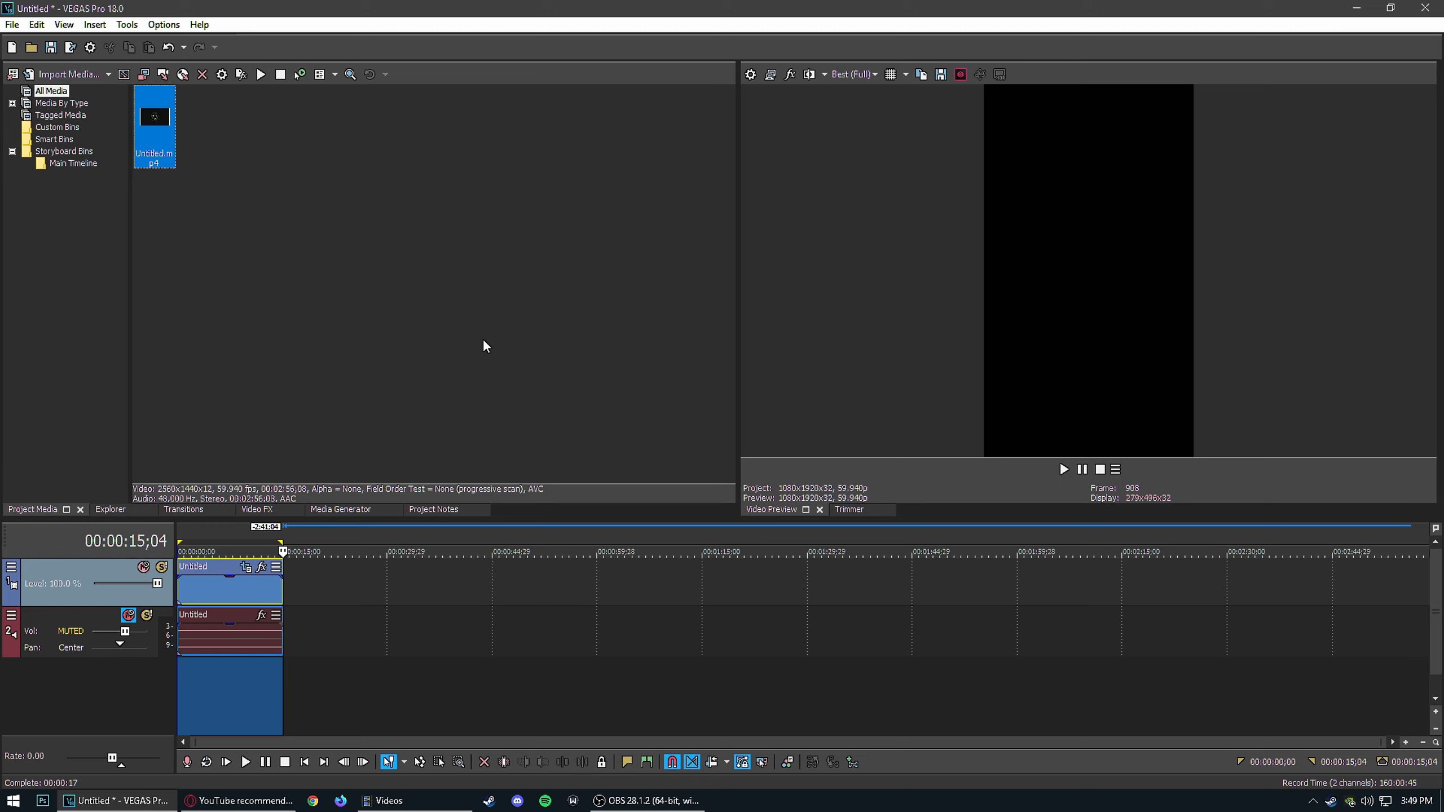